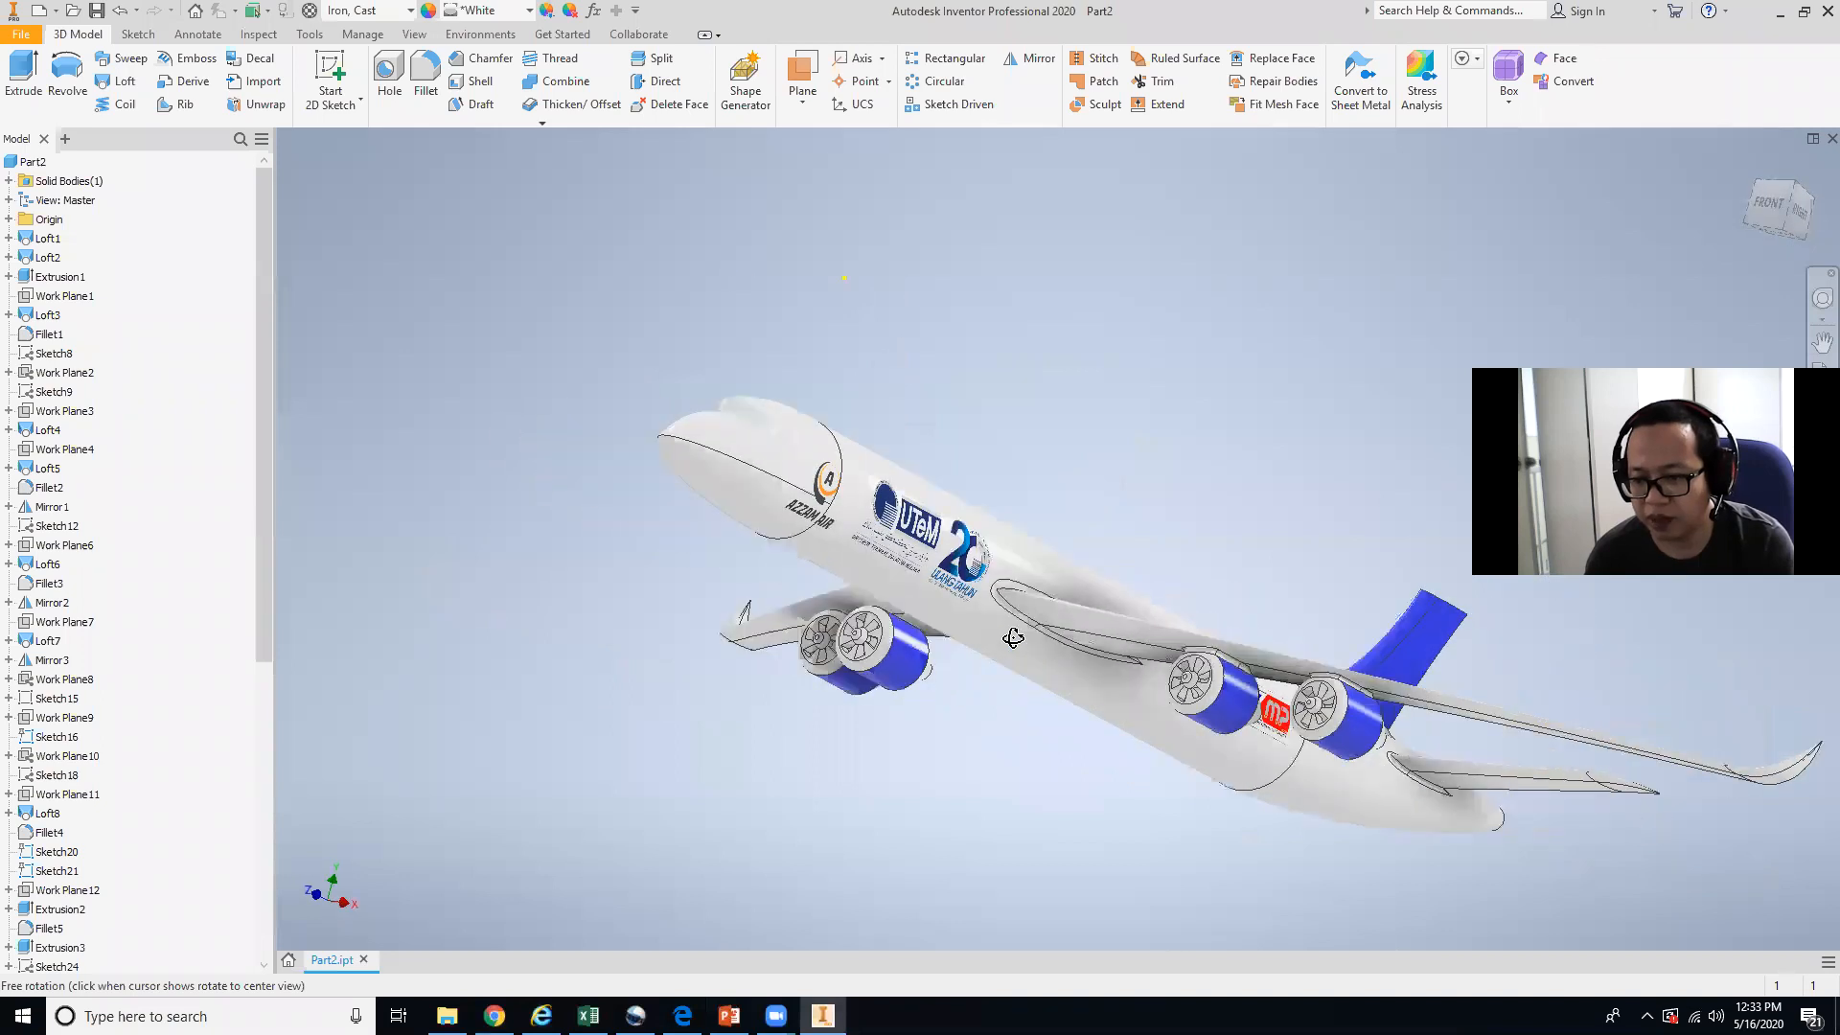
# Apply the Foil Gold appearance to the aircraft's fuselage section.
pyautogui.keyDown('shift'); pyautogui.moveTo(923, 691); pyautogui.dragTo(856, 541, button='middle'); pyautogui.keyUp('shift')
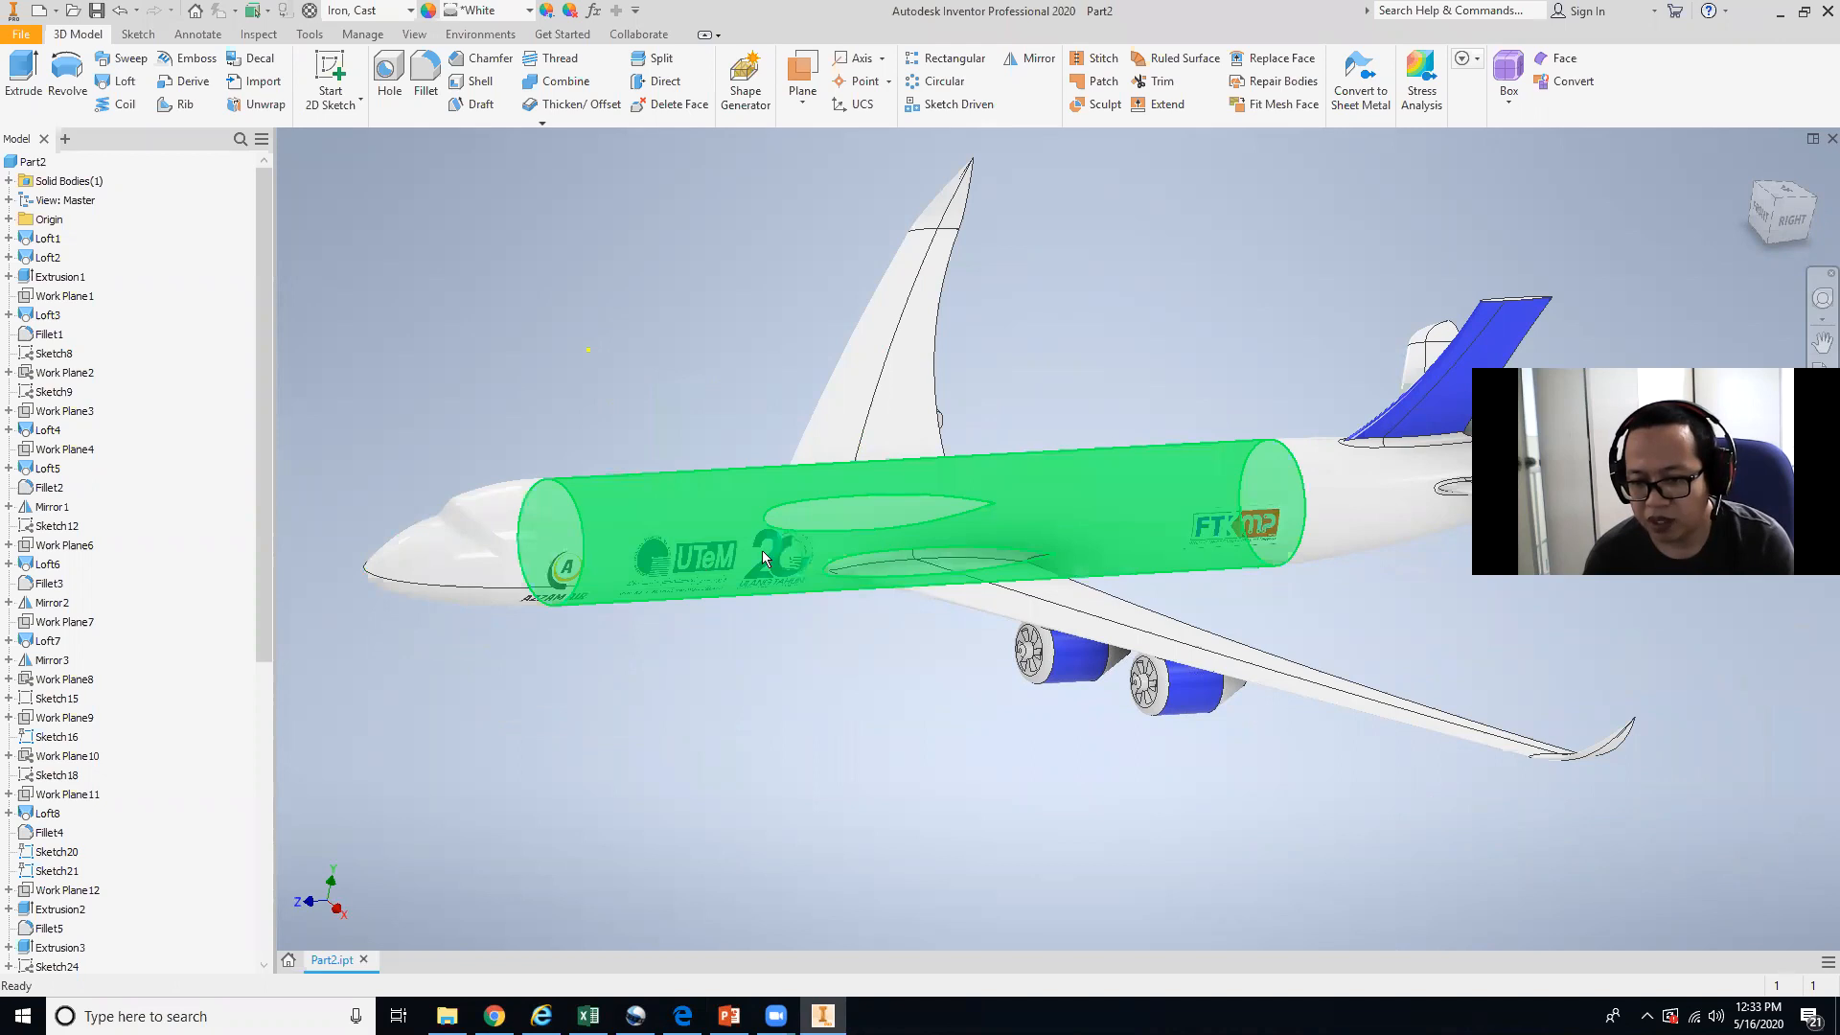
pyautogui.keyDown('shift'); pyautogui.moveTo(1294, 556); pyautogui.dragTo(944, 545, button='middle'); pyautogui.keyUp('shift')
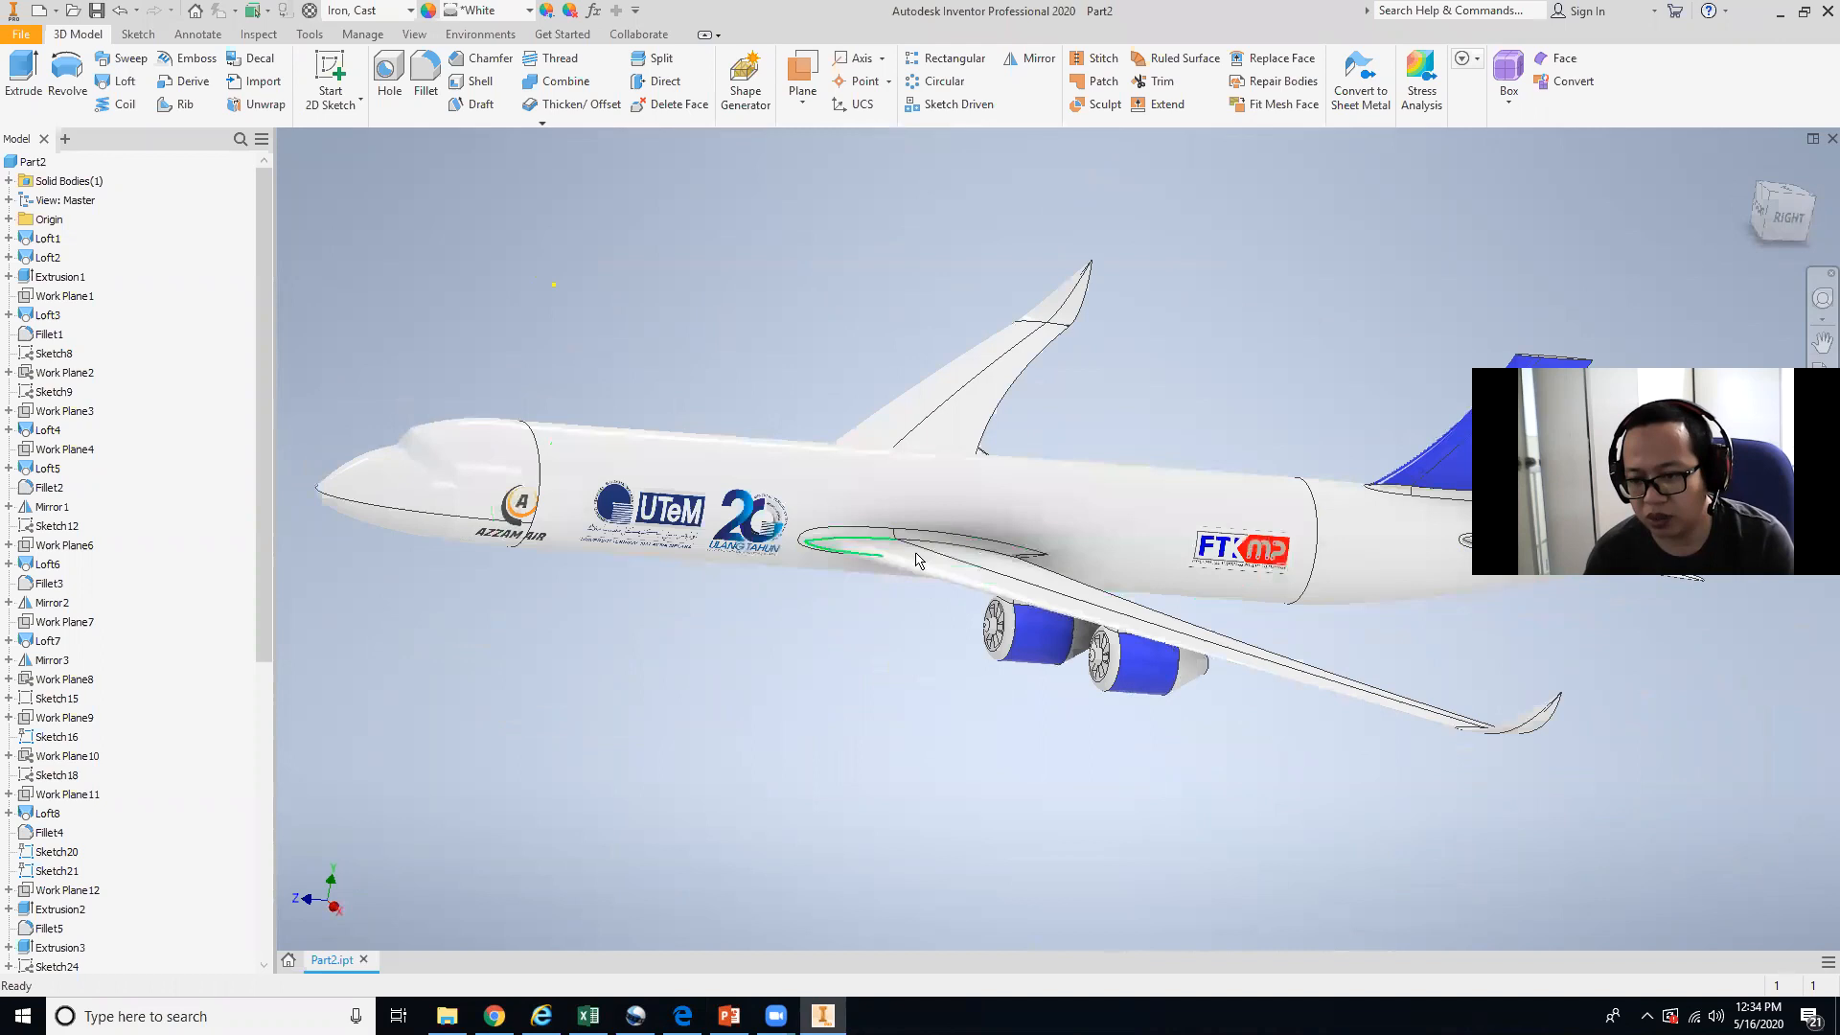
pyautogui.keyDown('shift'); pyautogui.moveTo(917, 561); pyautogui.dragTo(733, 516, button='middle'); pyautogui.keyUp('shift')
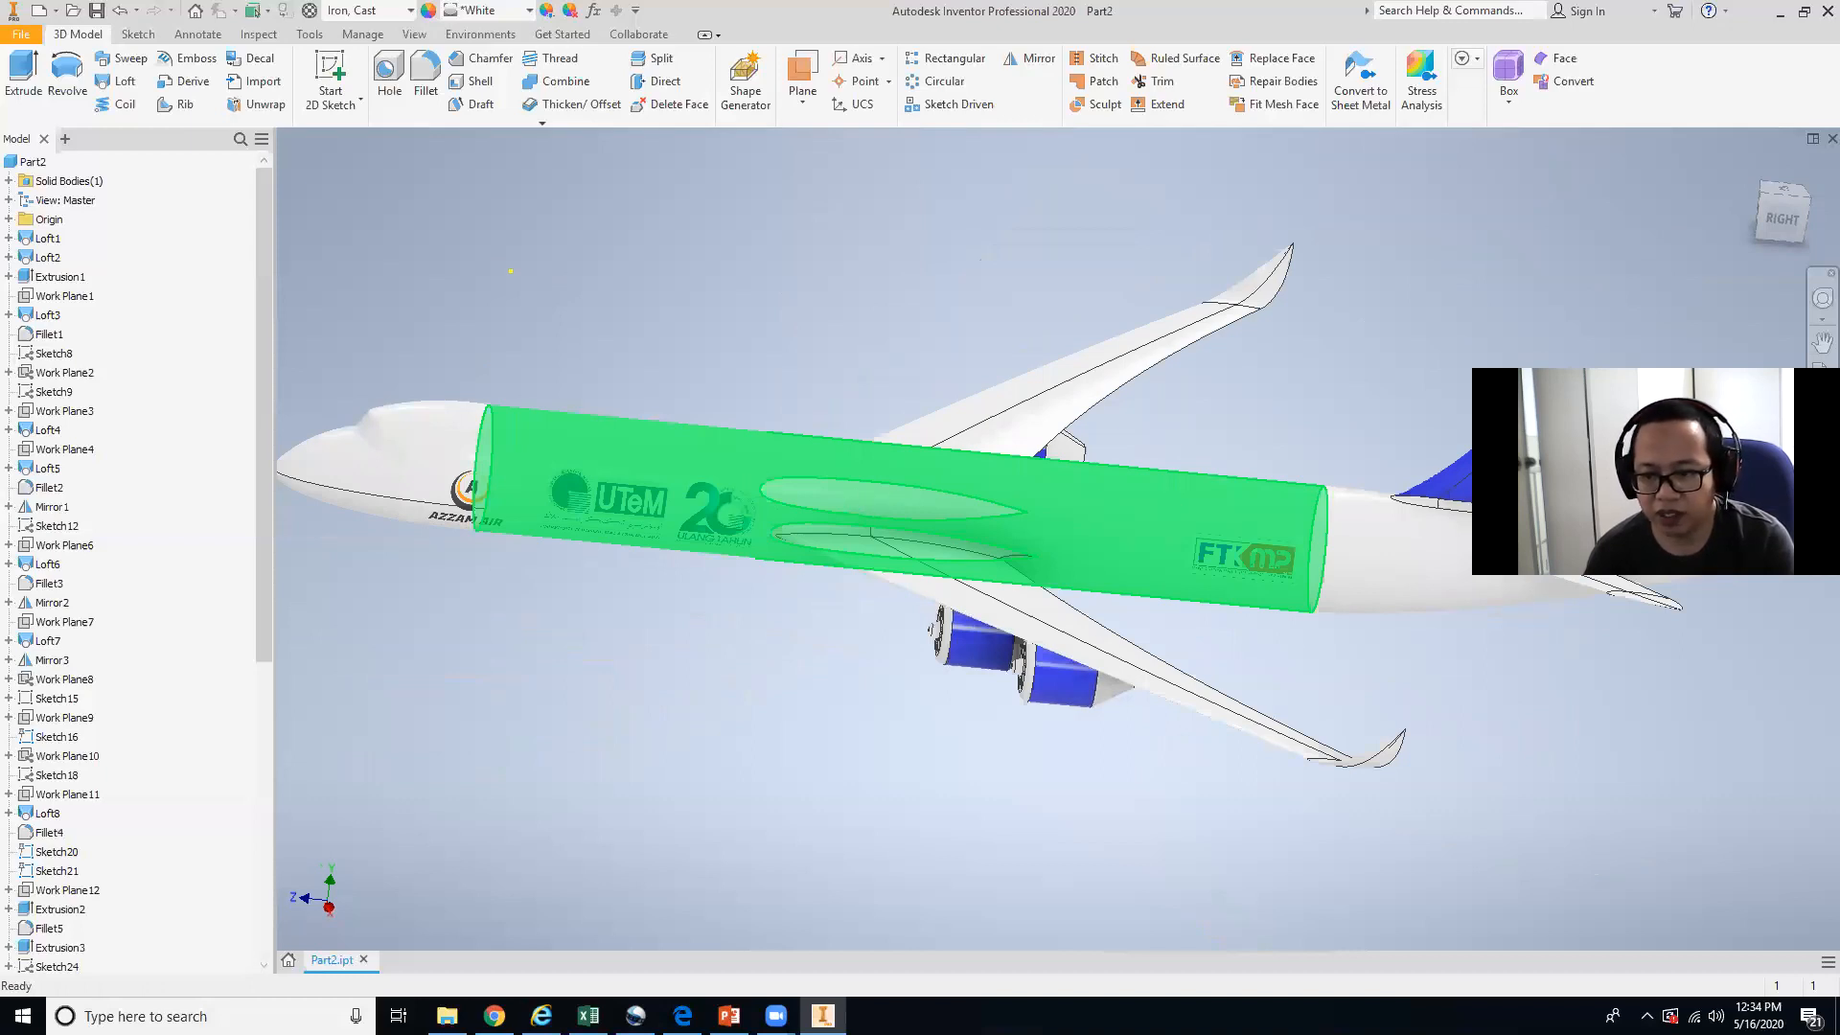
pyautogui.click(1339, 493)
pyautogui.click(775, 790)
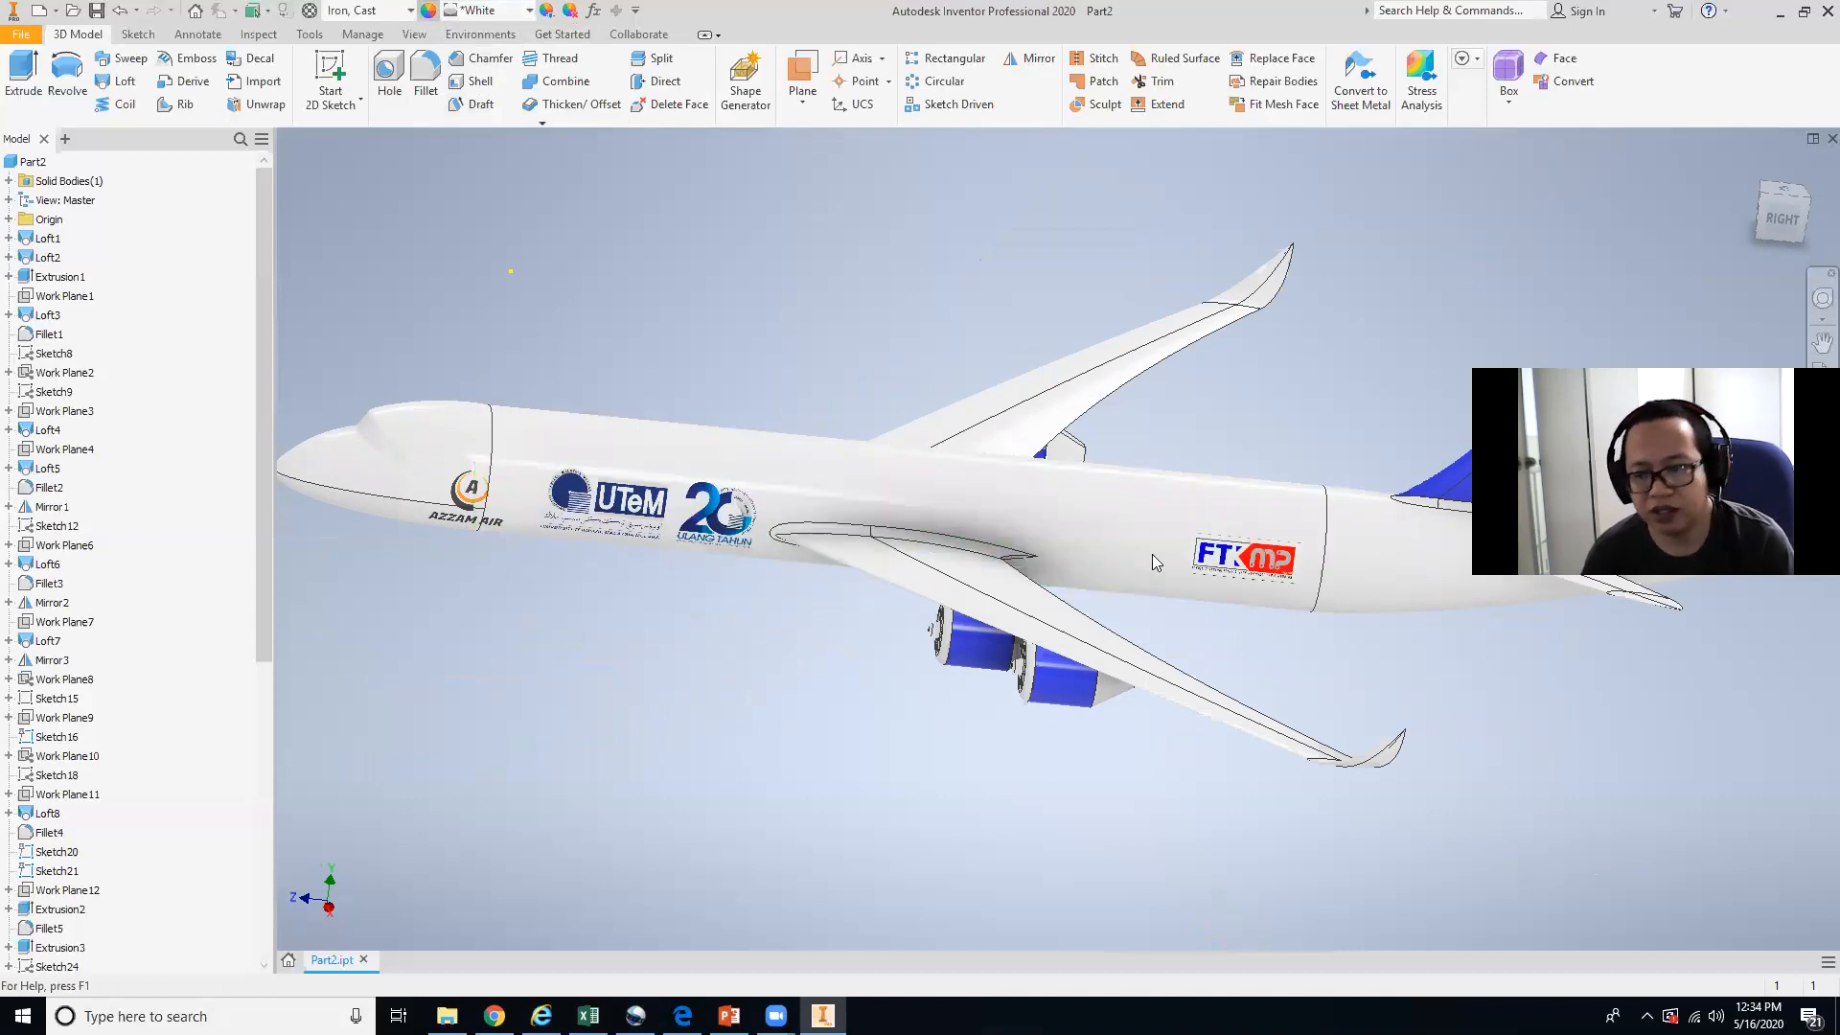
pyautogui.click(428, 9)
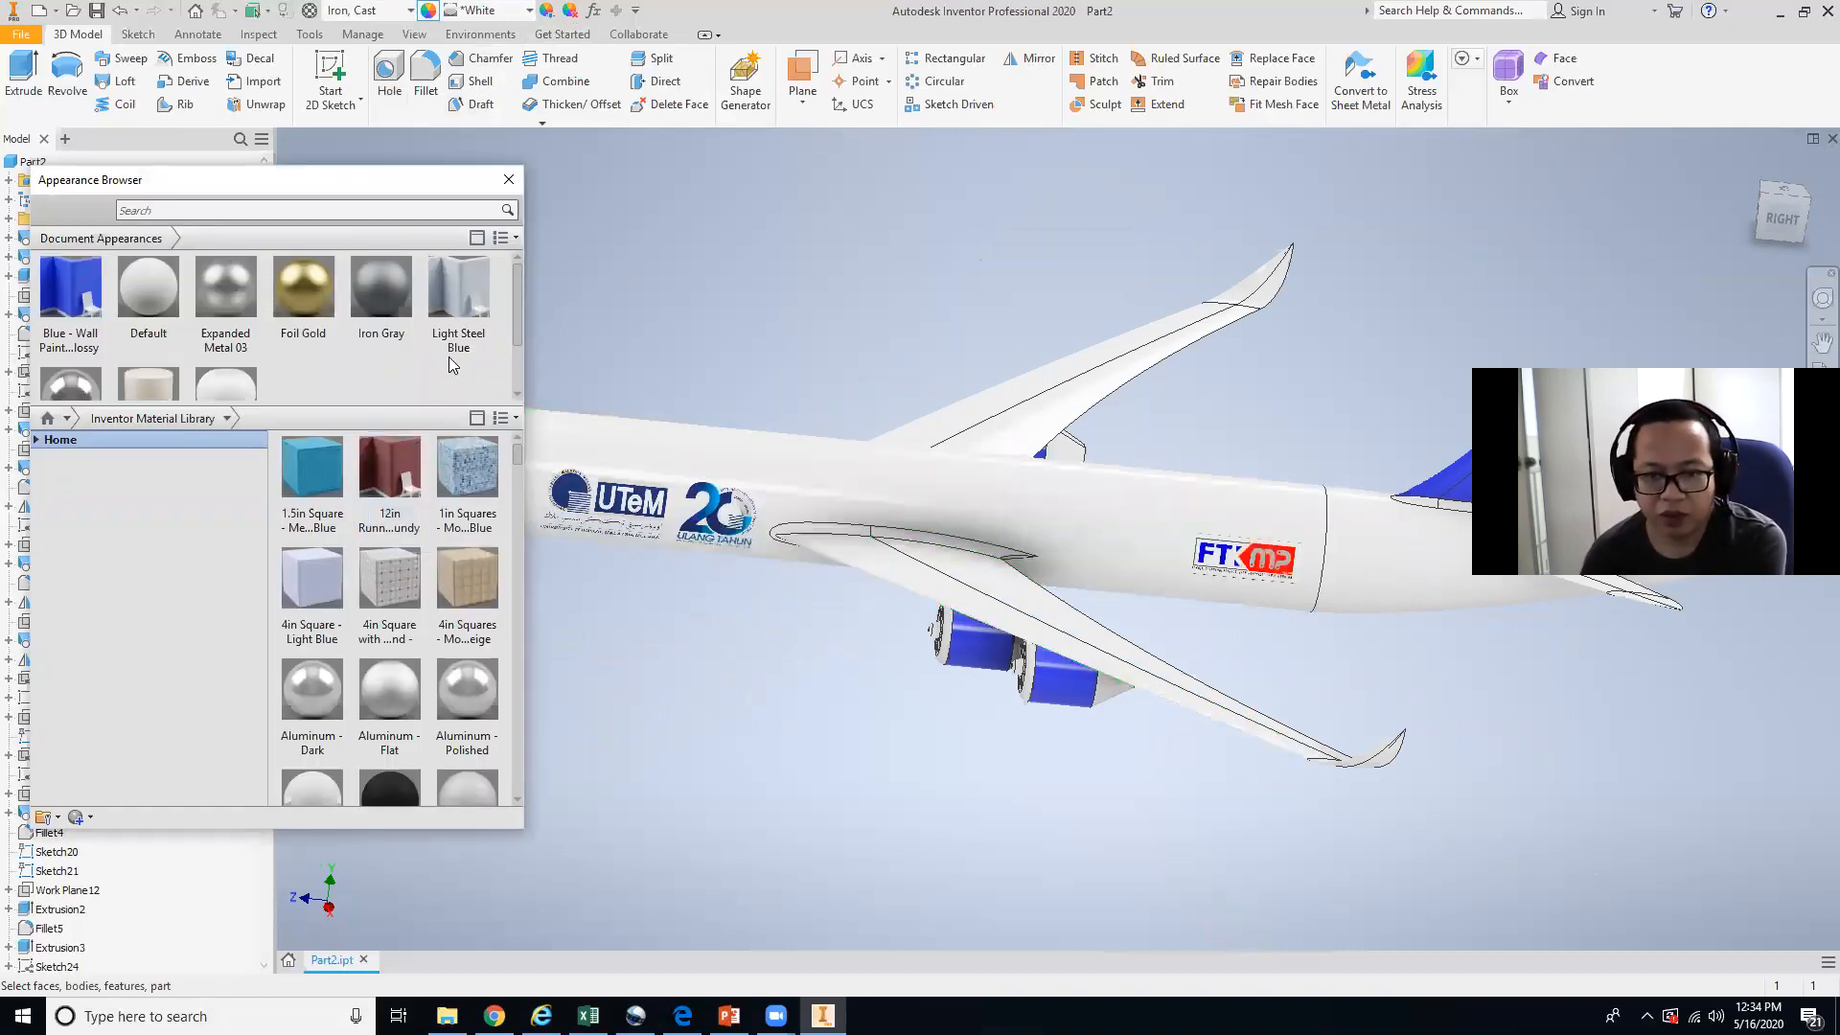
pyautogui.click(946, 514)
pyautogui.click(299, 294)
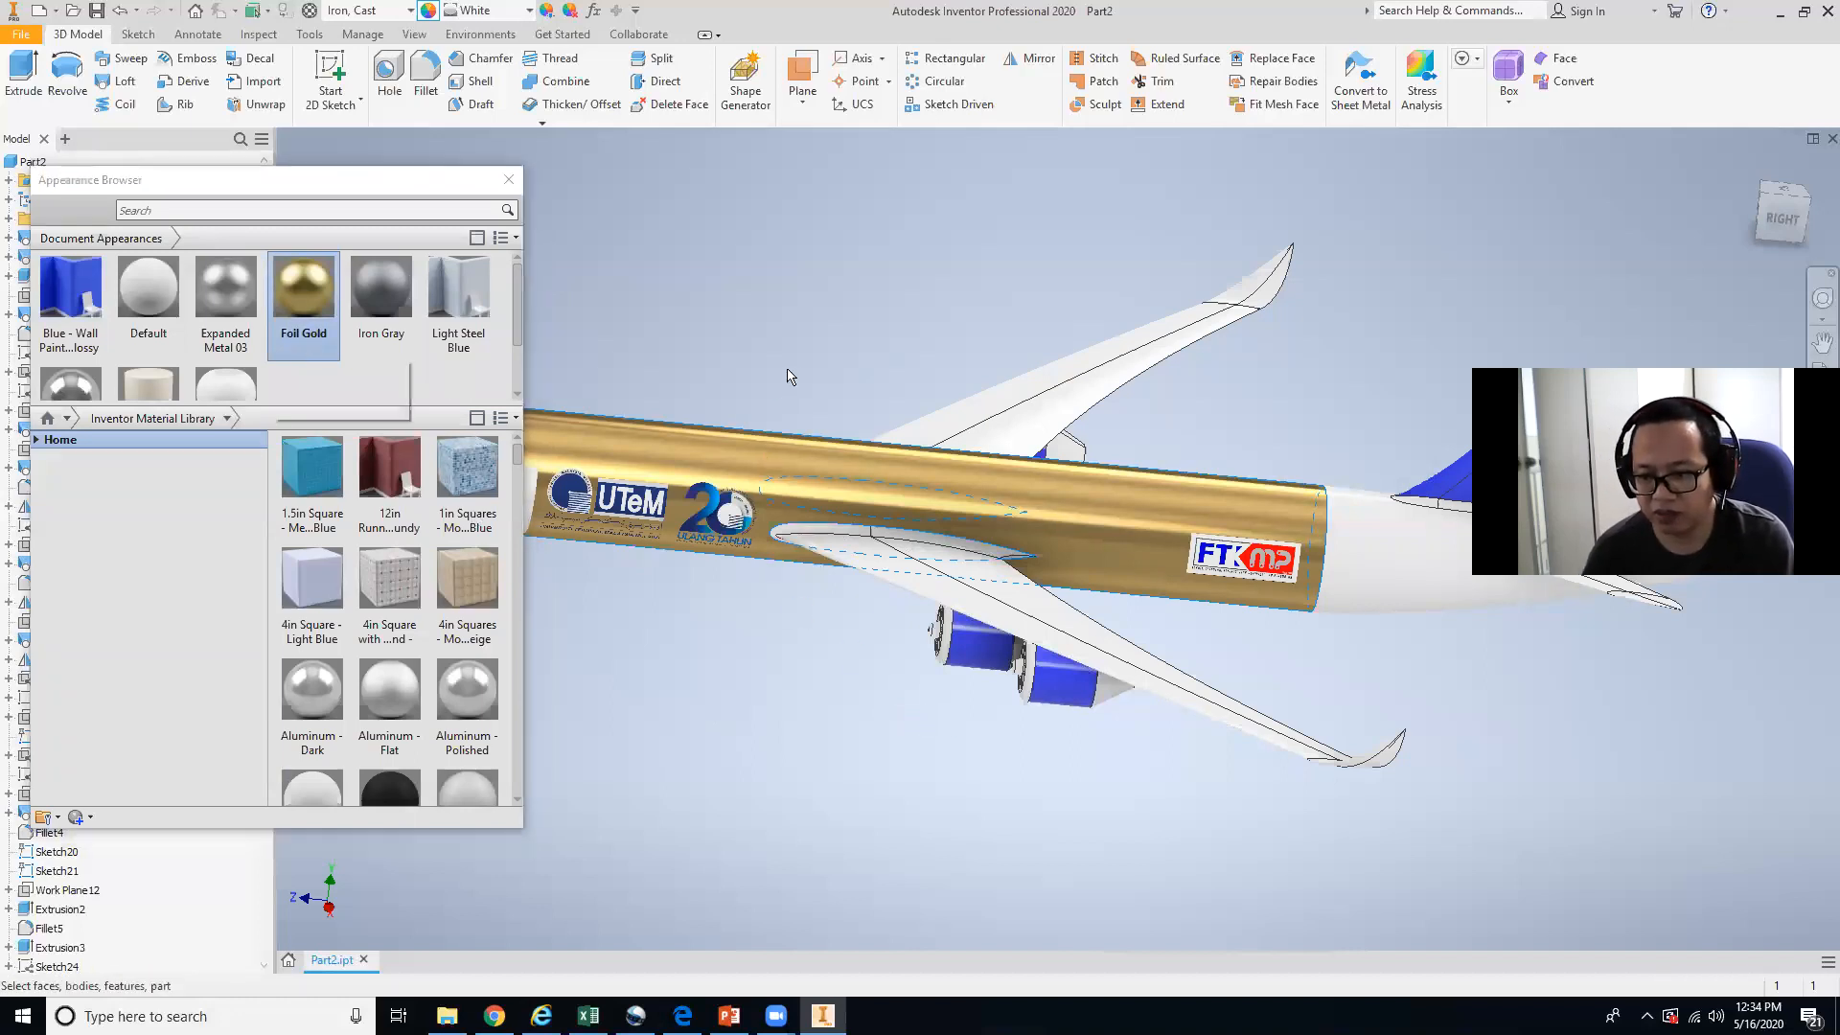
# Change the fuselage section's appearance to Blue - Wall Paint - Glossy.
pyautogui.keyDown('shift'); pyautogui.moveTo(788, 363); pyautogui.dragTo(881, 391, button='middle'); pyautogui.keyUp('shift')
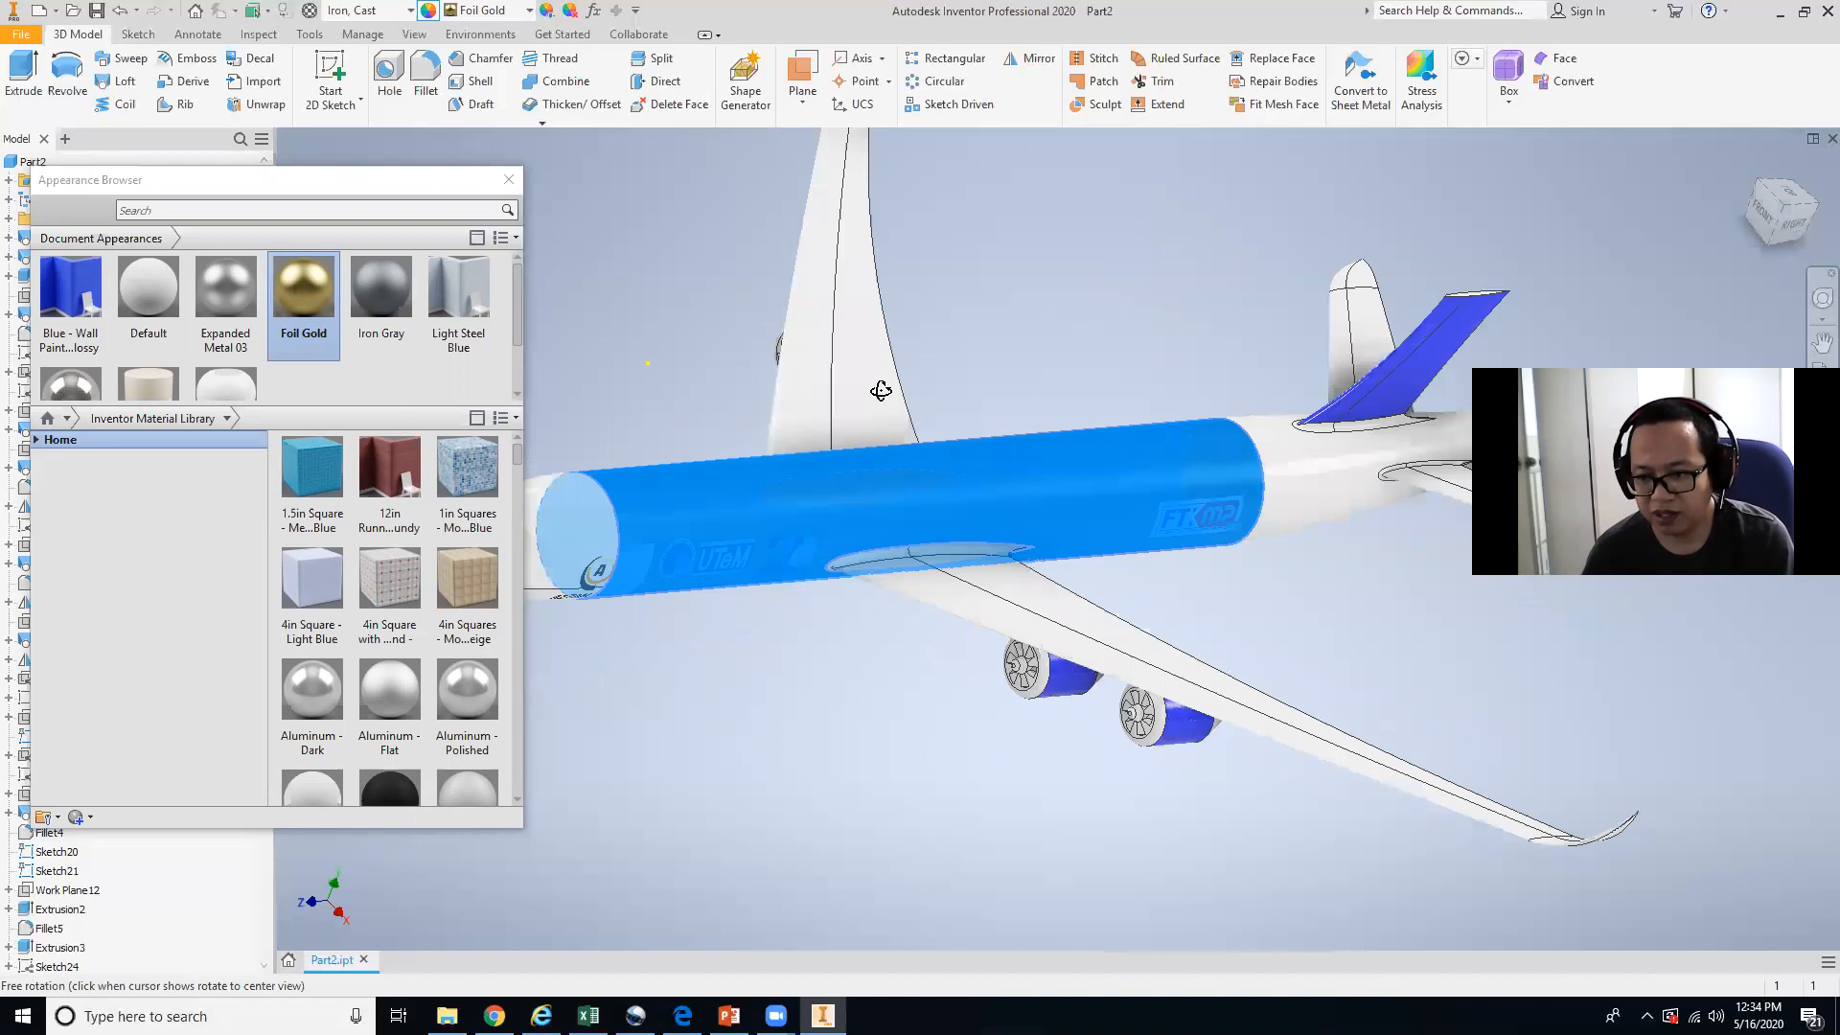
pyautogui.click(918, 743)
pyautogui.moveTo(912, 731); pyautogui.dragTo(1007, 733, button='middle')
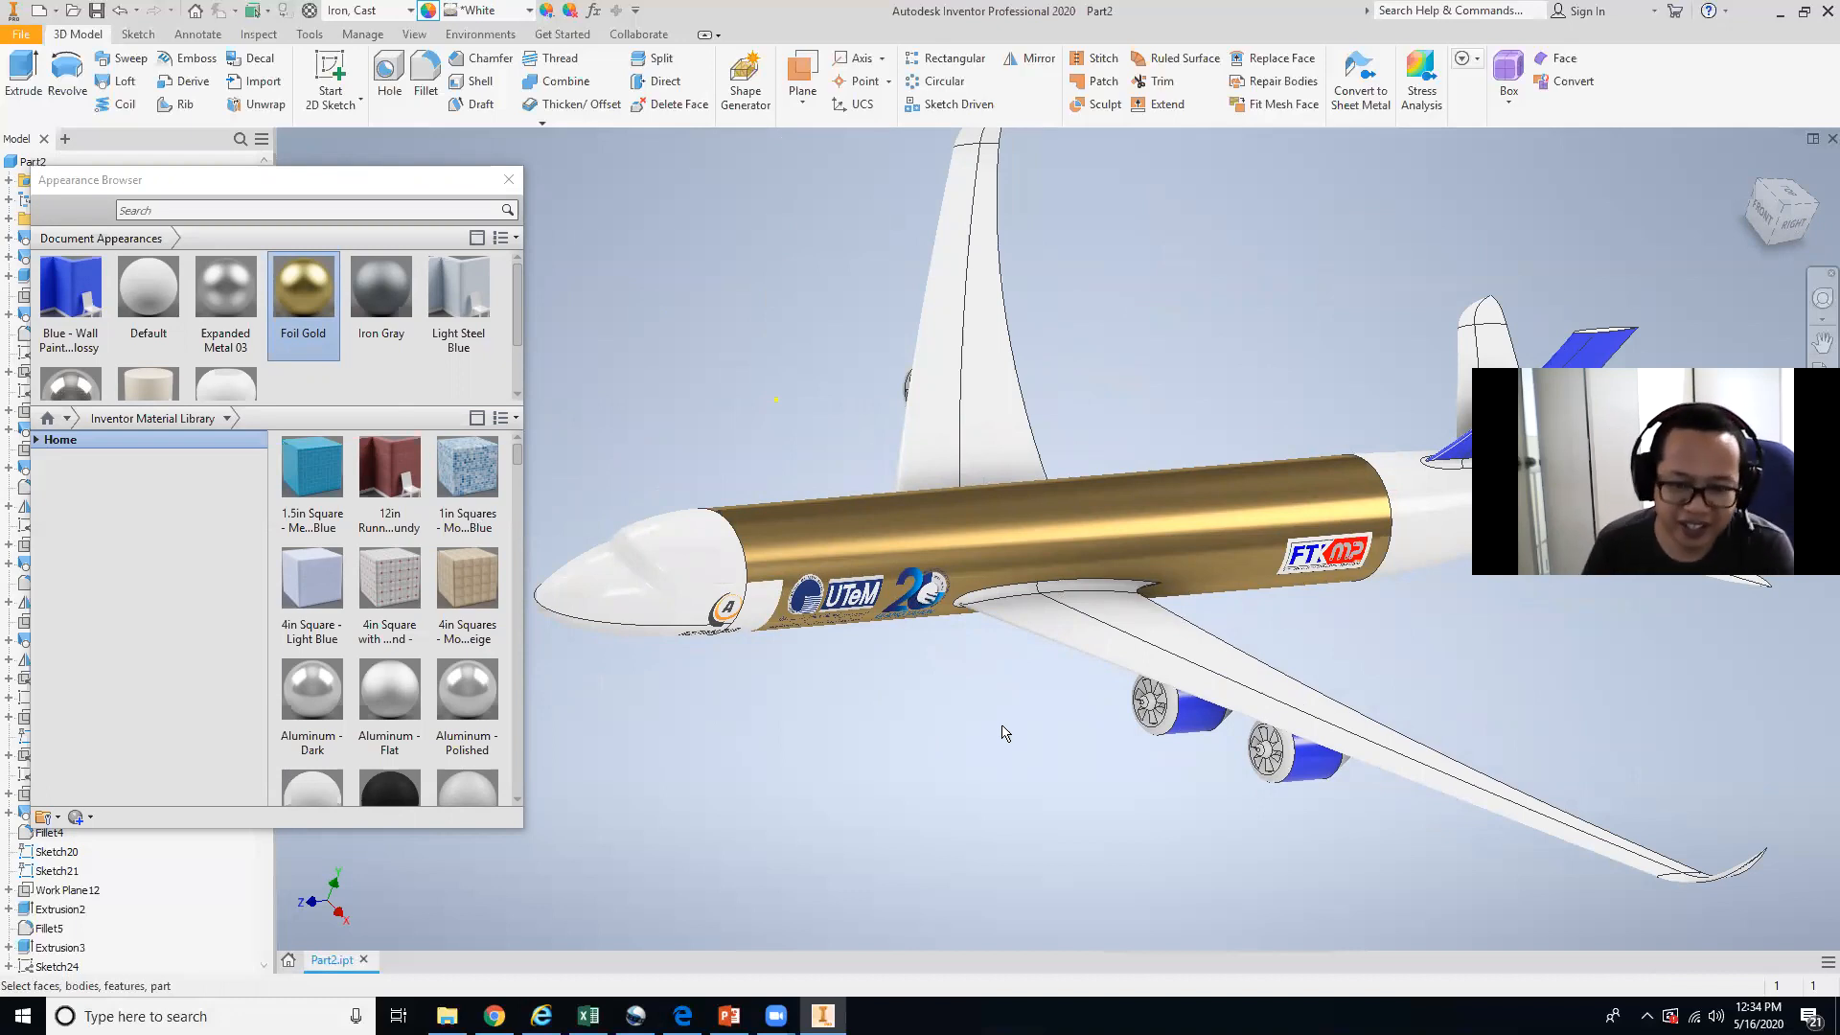
pyautogui.click(71, 287)
pyautogui.click(901, 565)
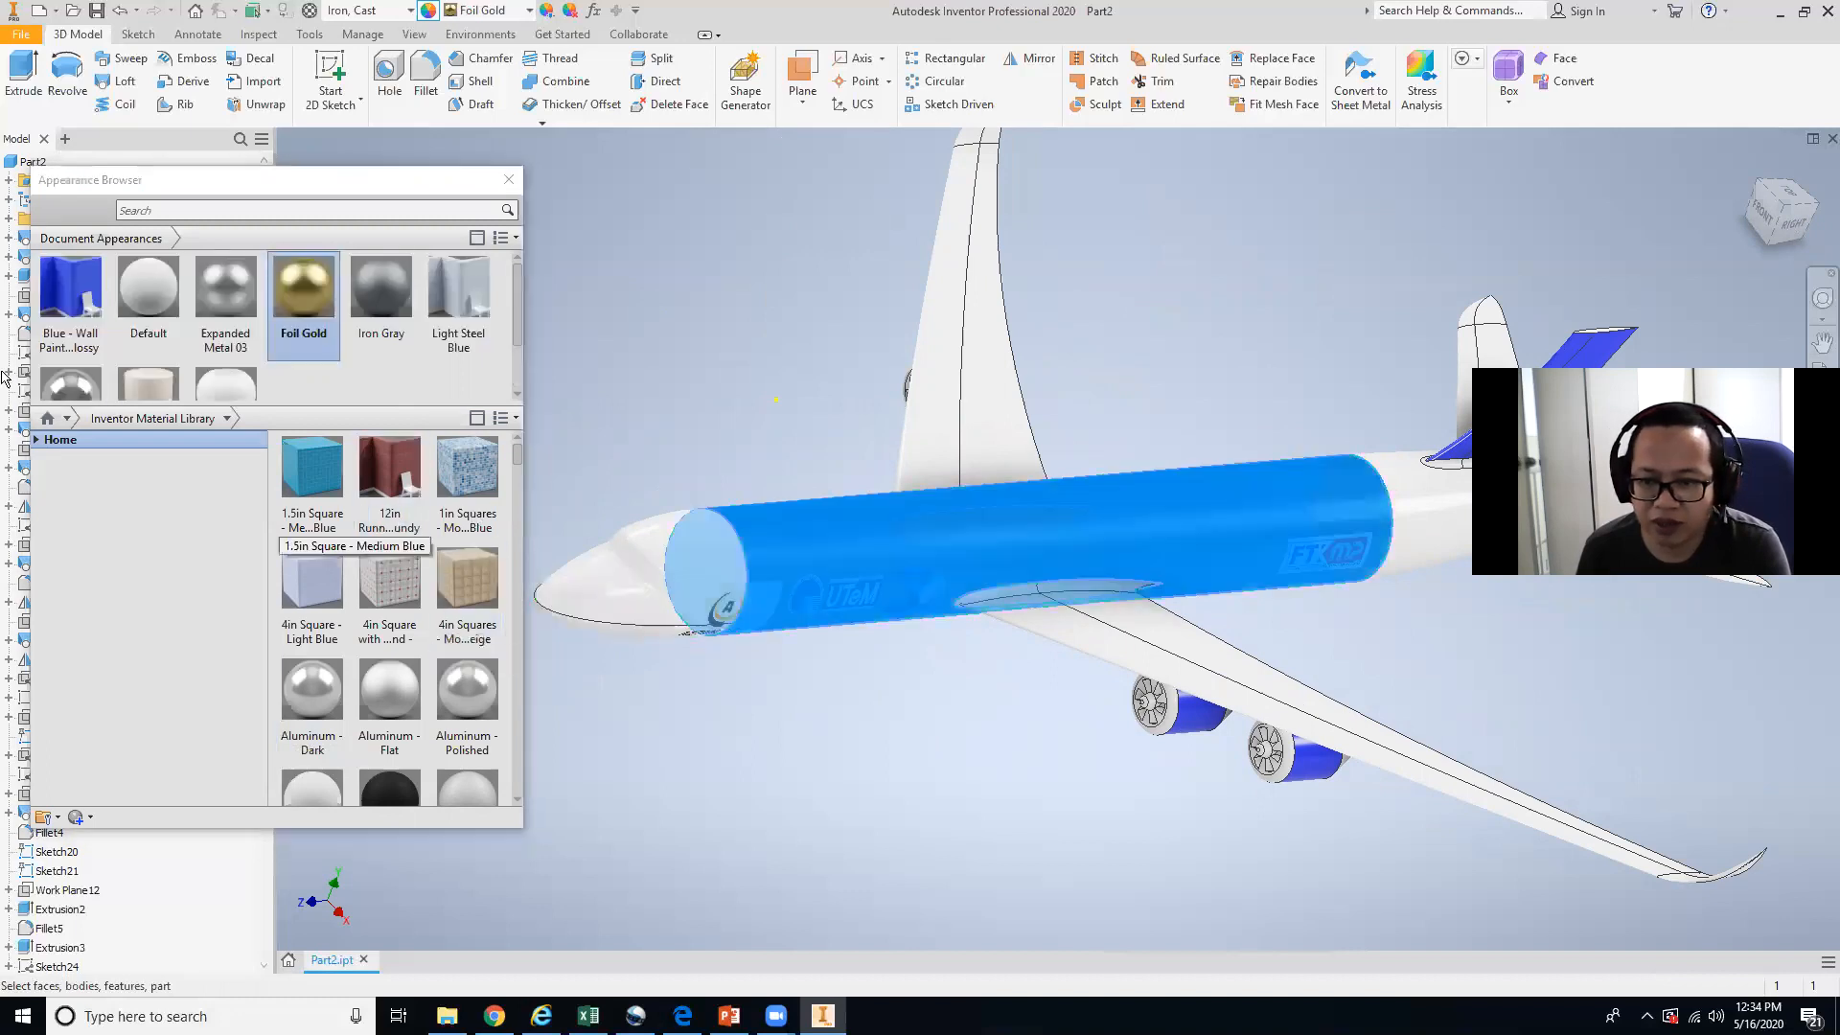
pyautogui.click(79, 303)
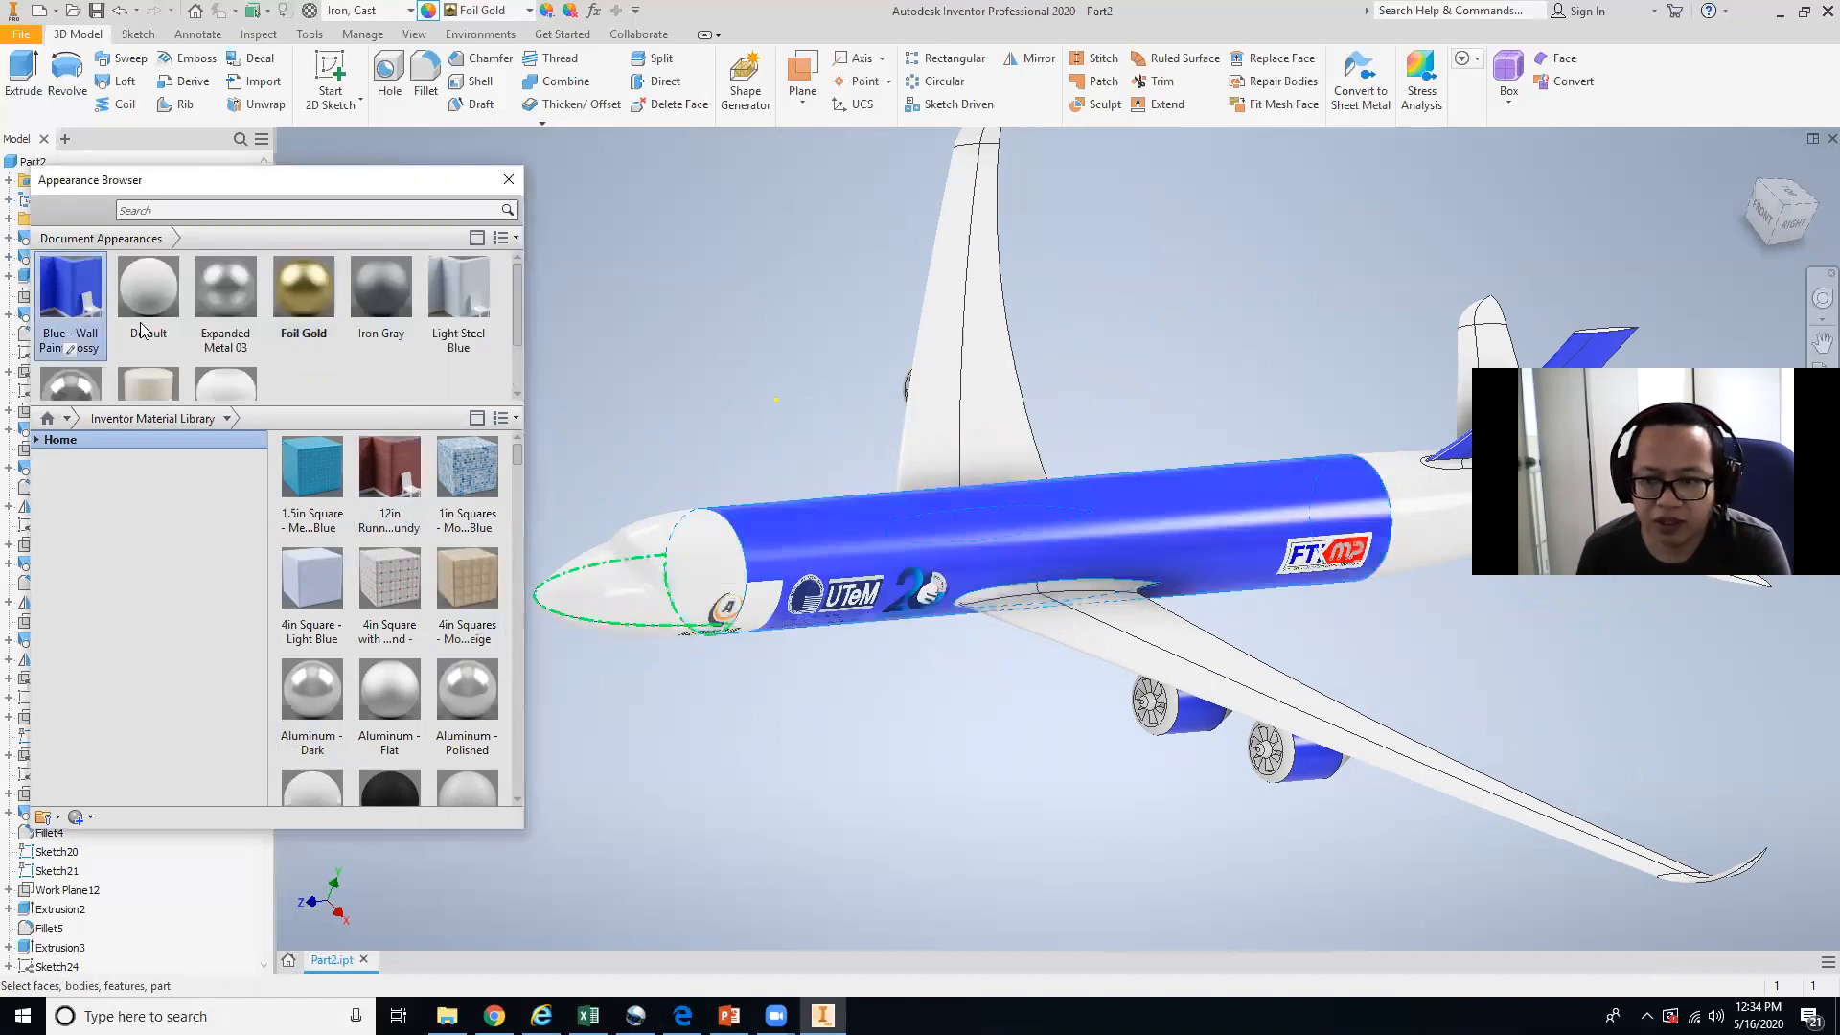
# Add the Blocks appearance from the Inventor Material Library to the document appearances.
pyautogui.click(1161, 601)
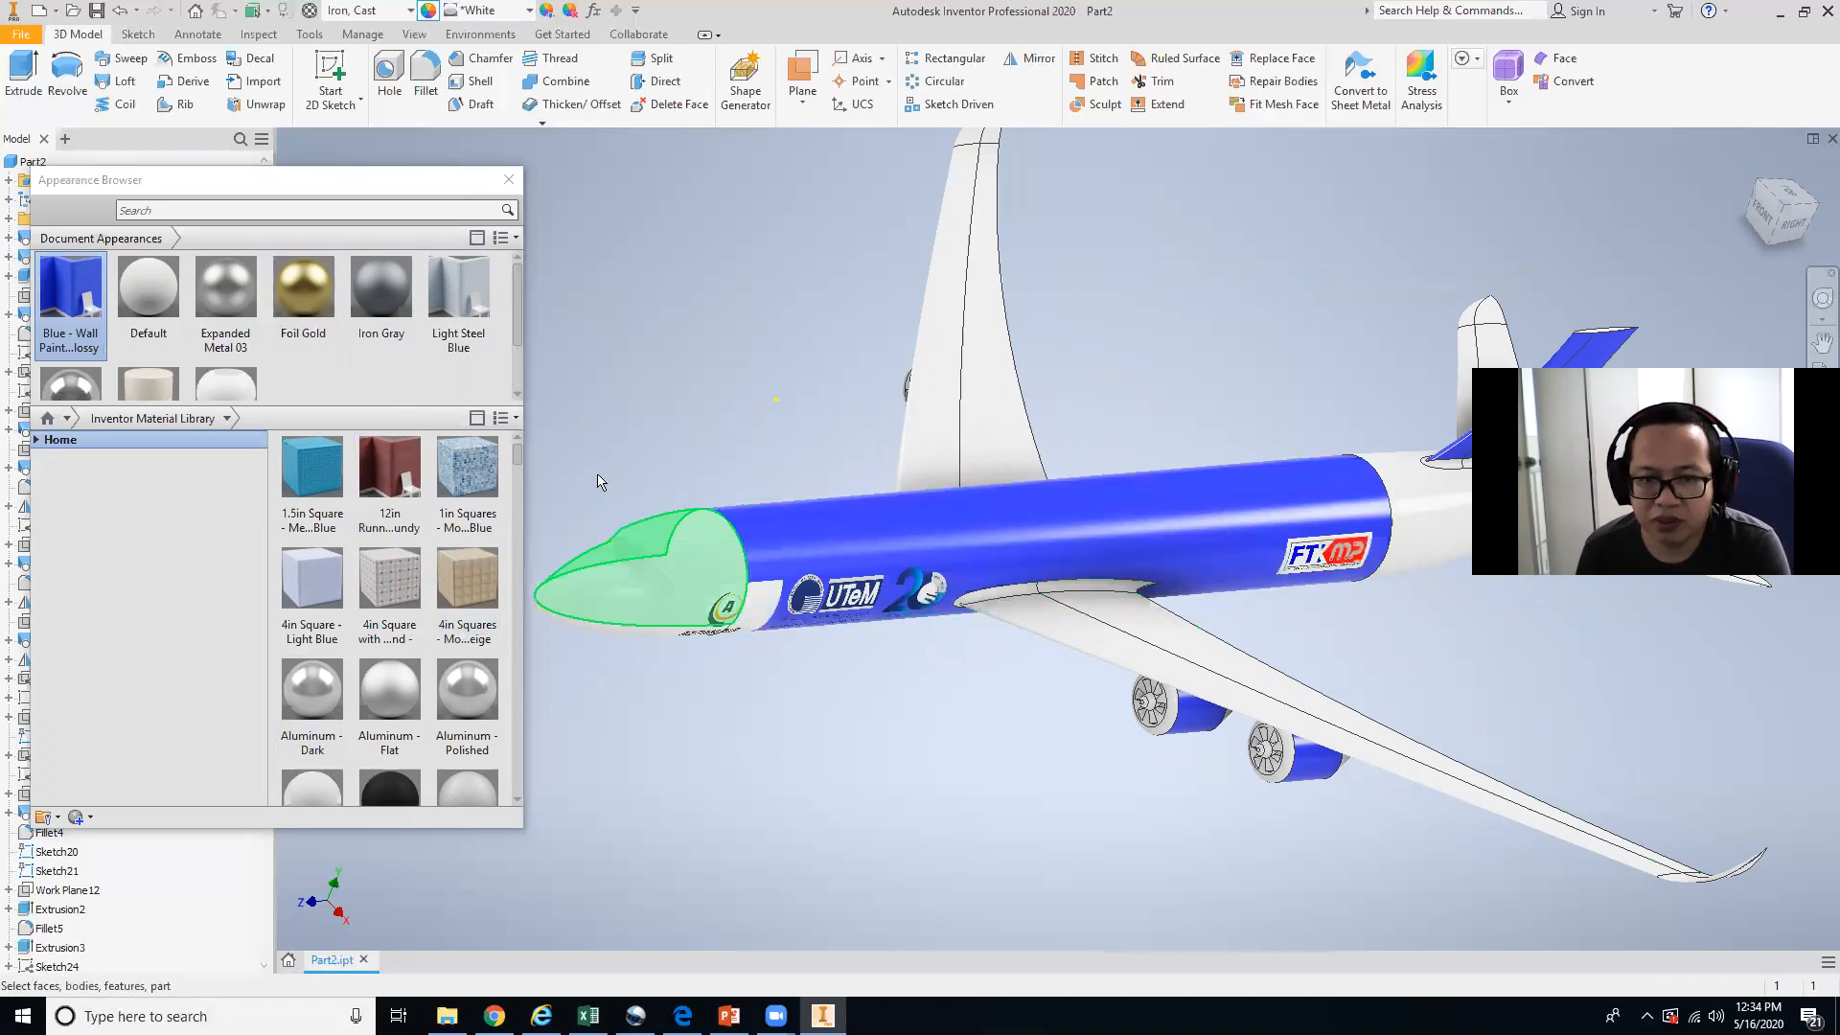
pyautogui.moveTo(517, 299); pyautogui.dragTo(515, 368)
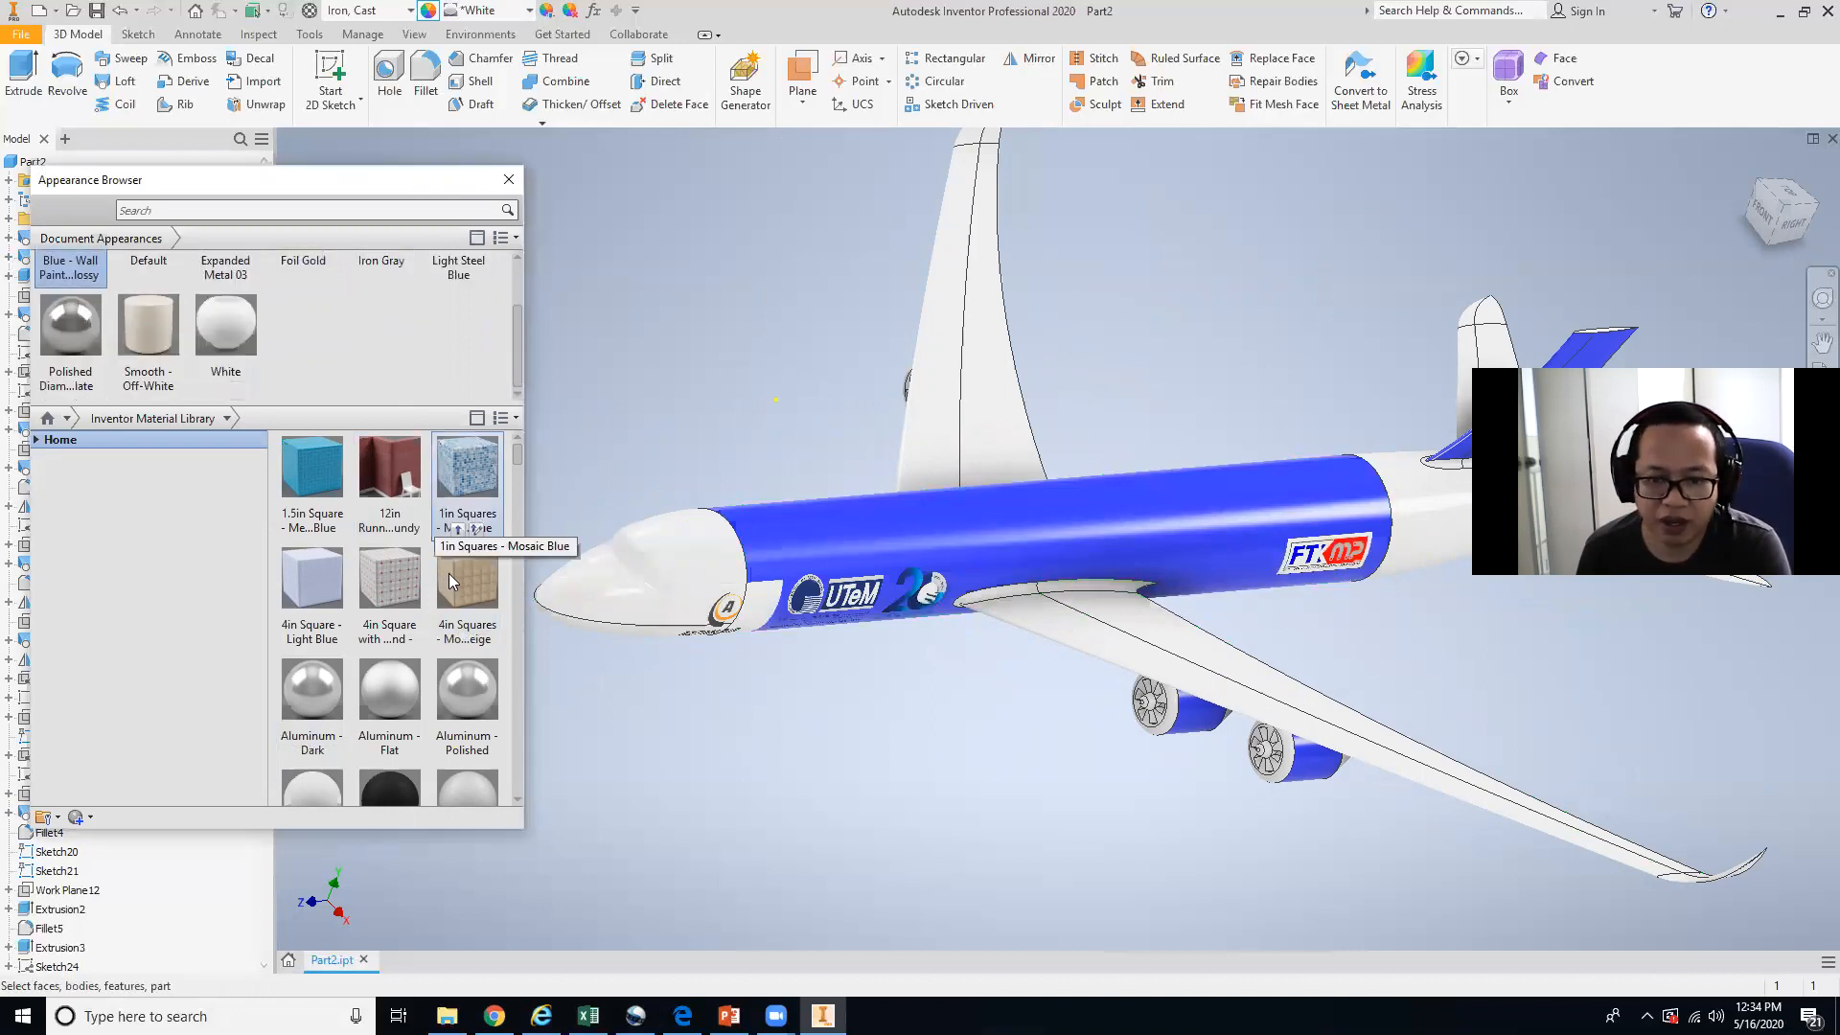
pyautogui.scroll(-5, 451, 671)
pyautogui.scroll(4, 445, 709)
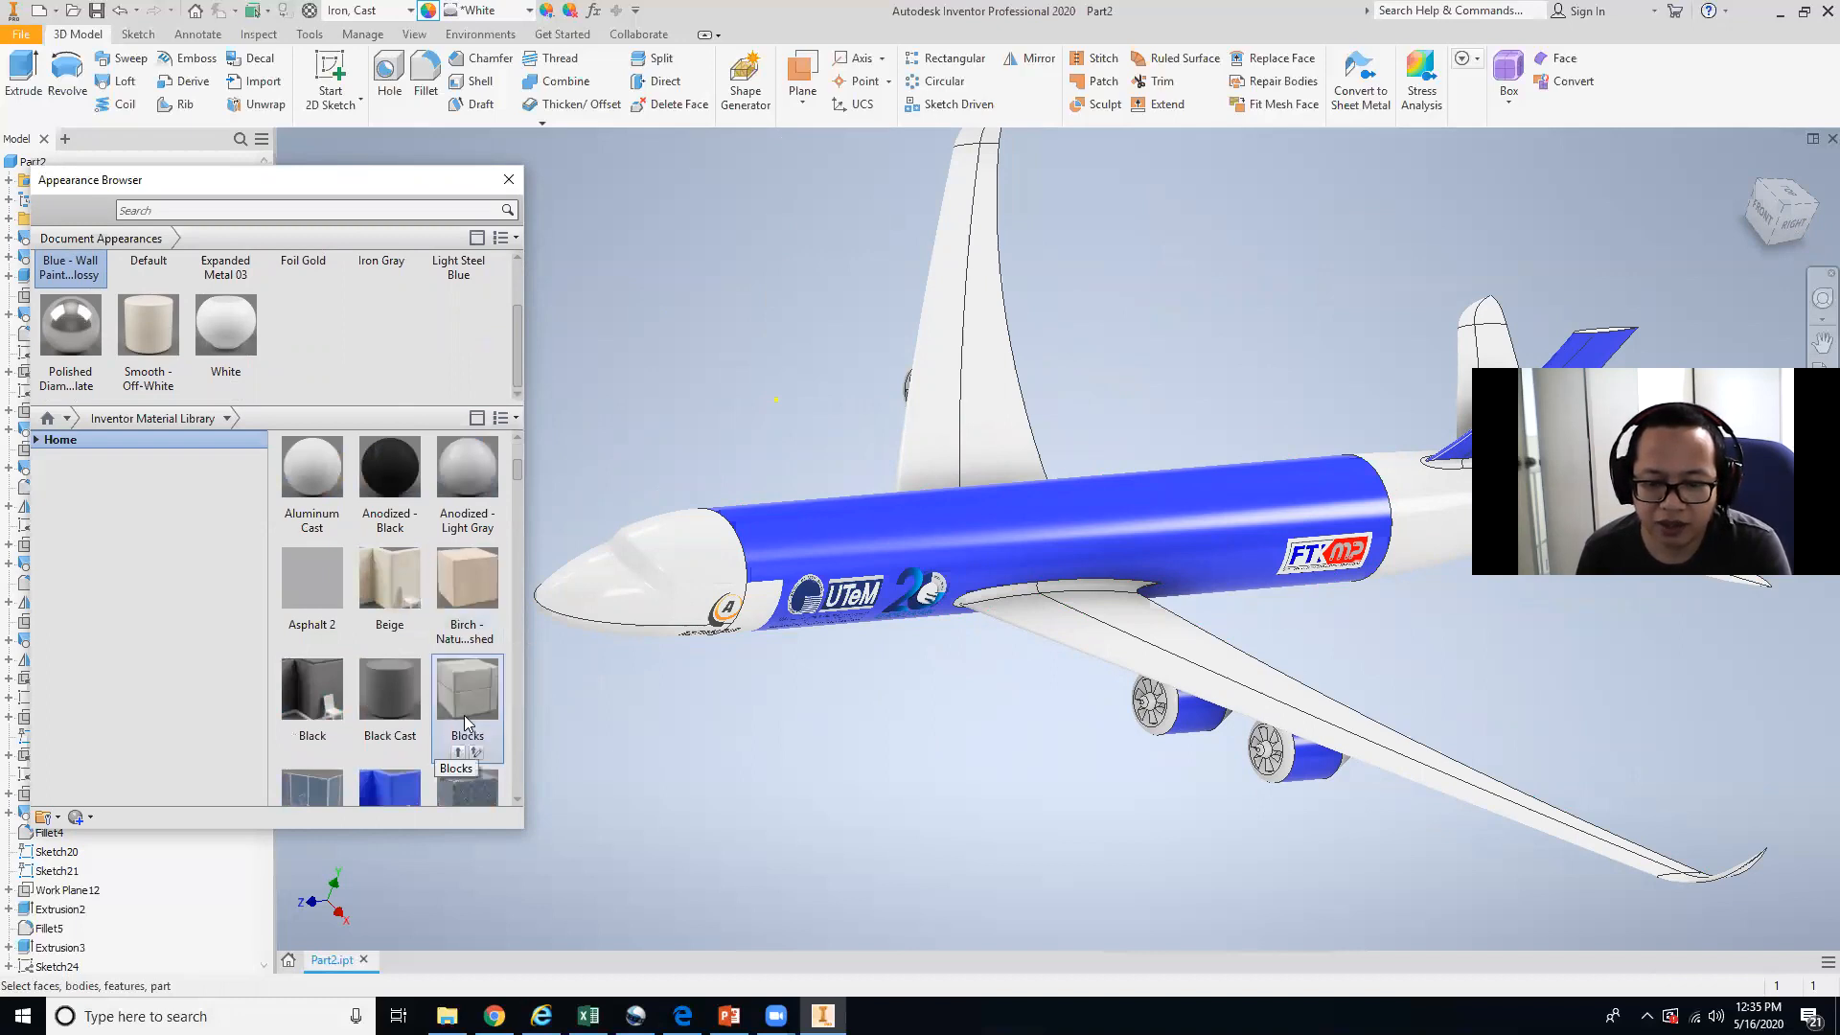
pyautogui.click(463, 710)
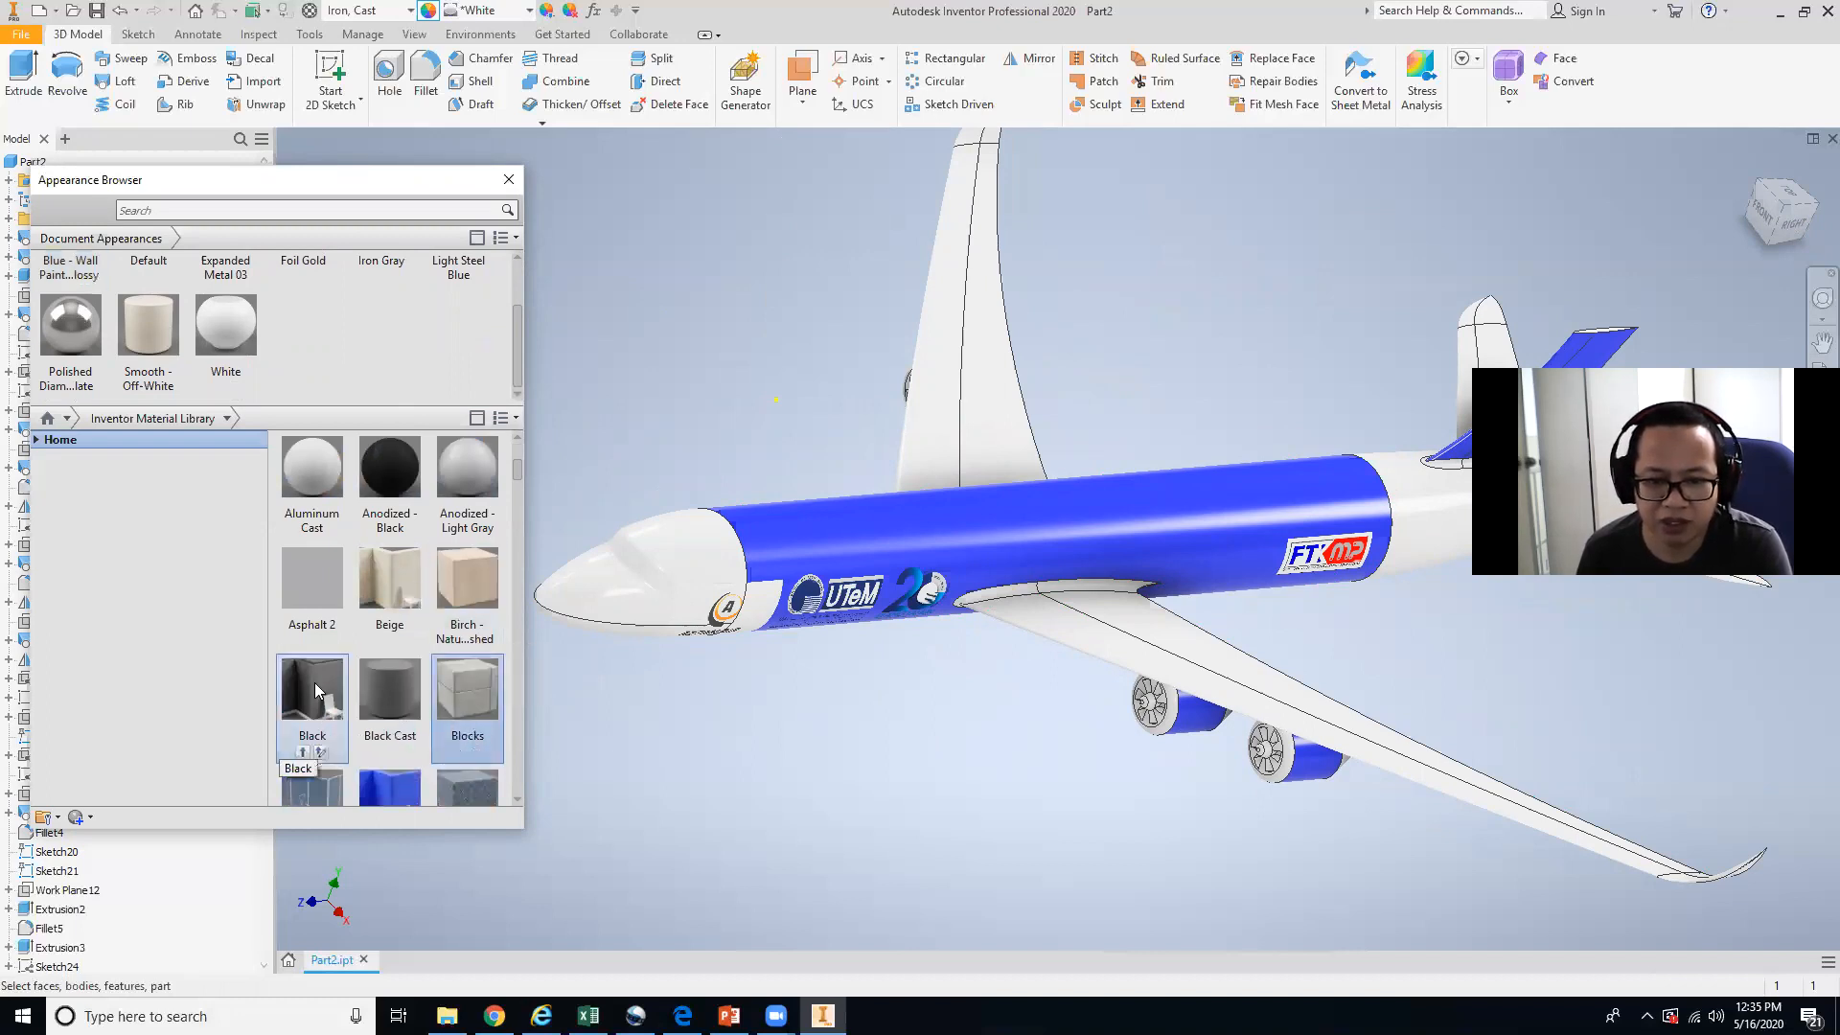
pyautogui.click(465, 751)
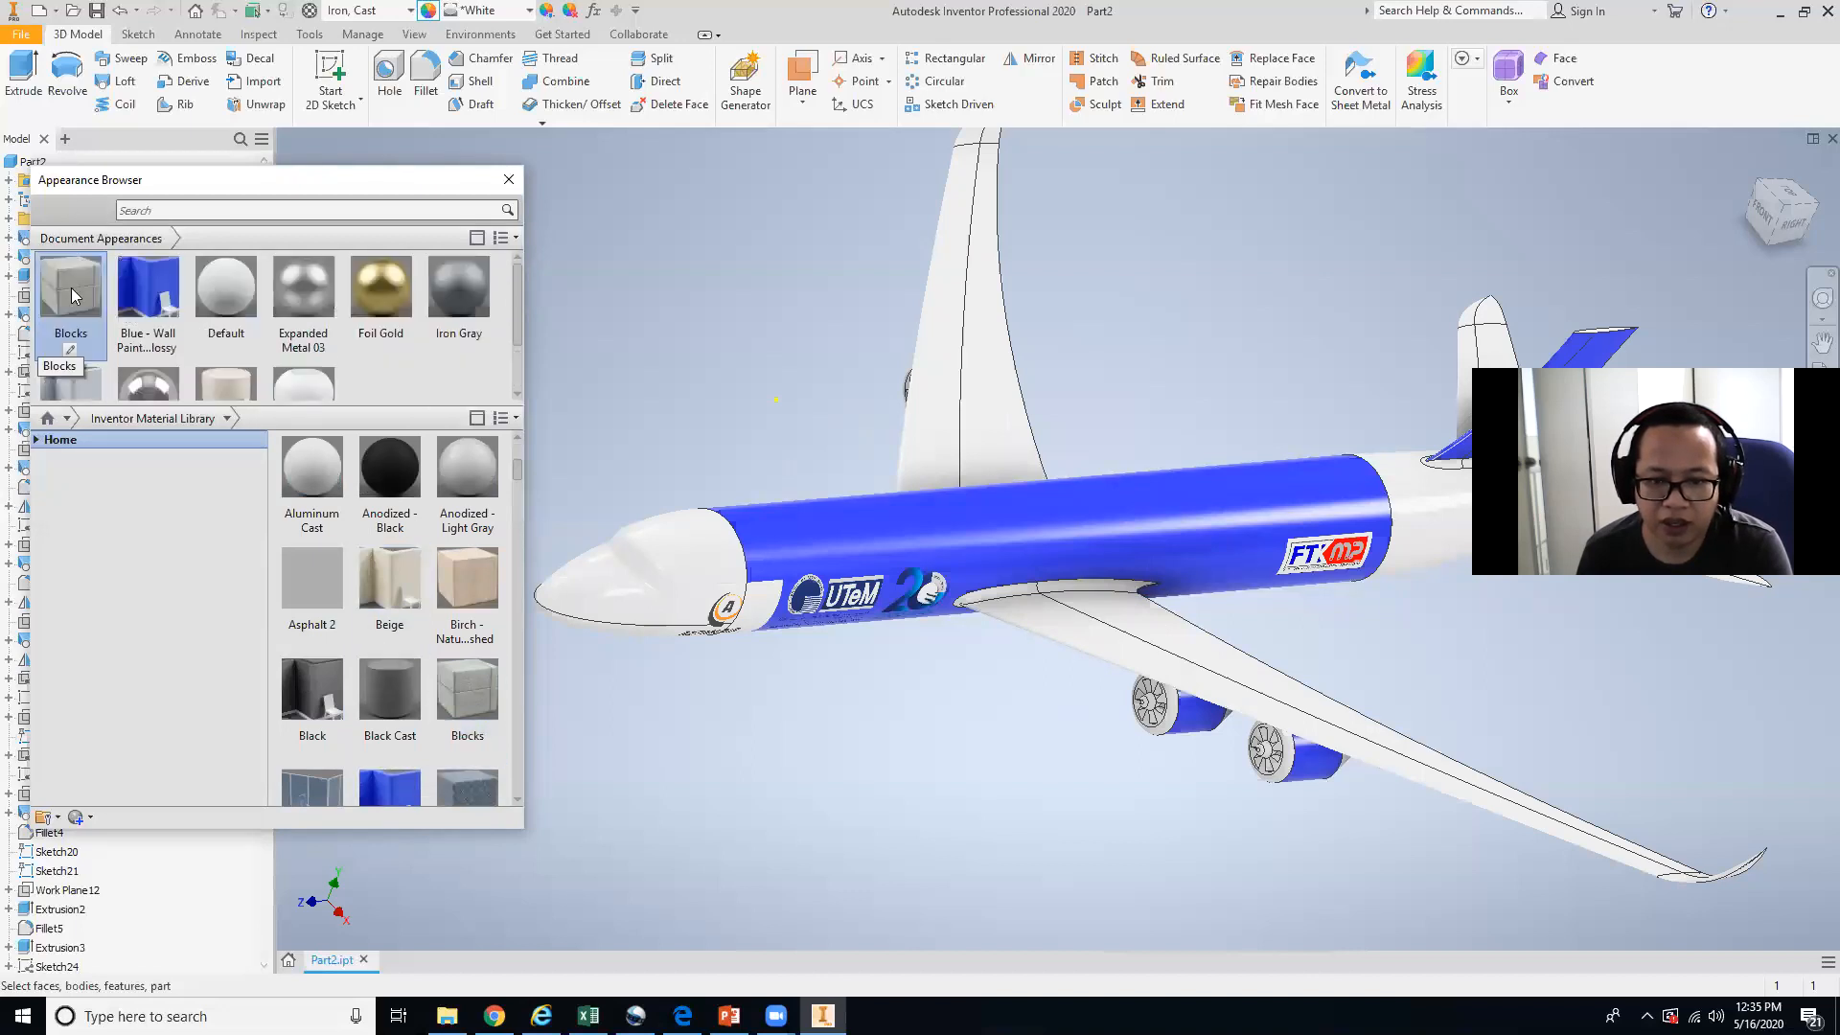
# Apply the Blocks appearance to the fuselage section.
pyautogui.click(911, 551)
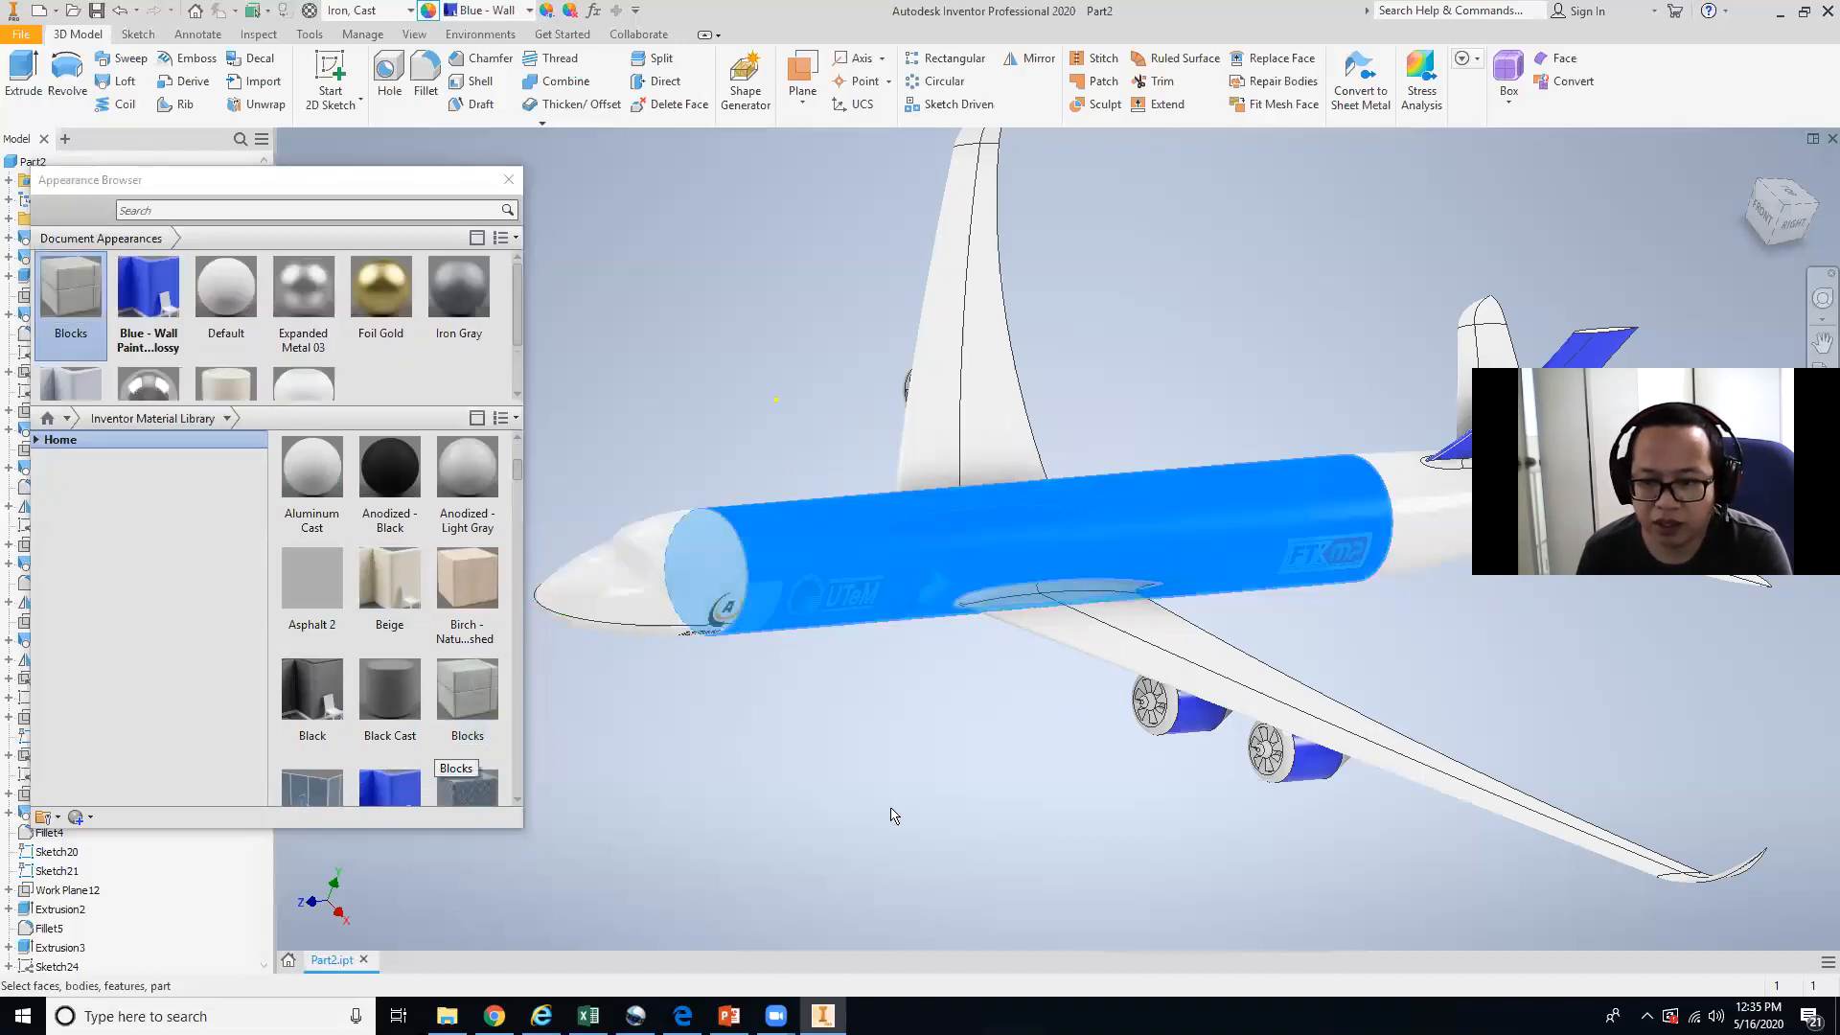
pyautogui.scroll(-1, 191, 361)
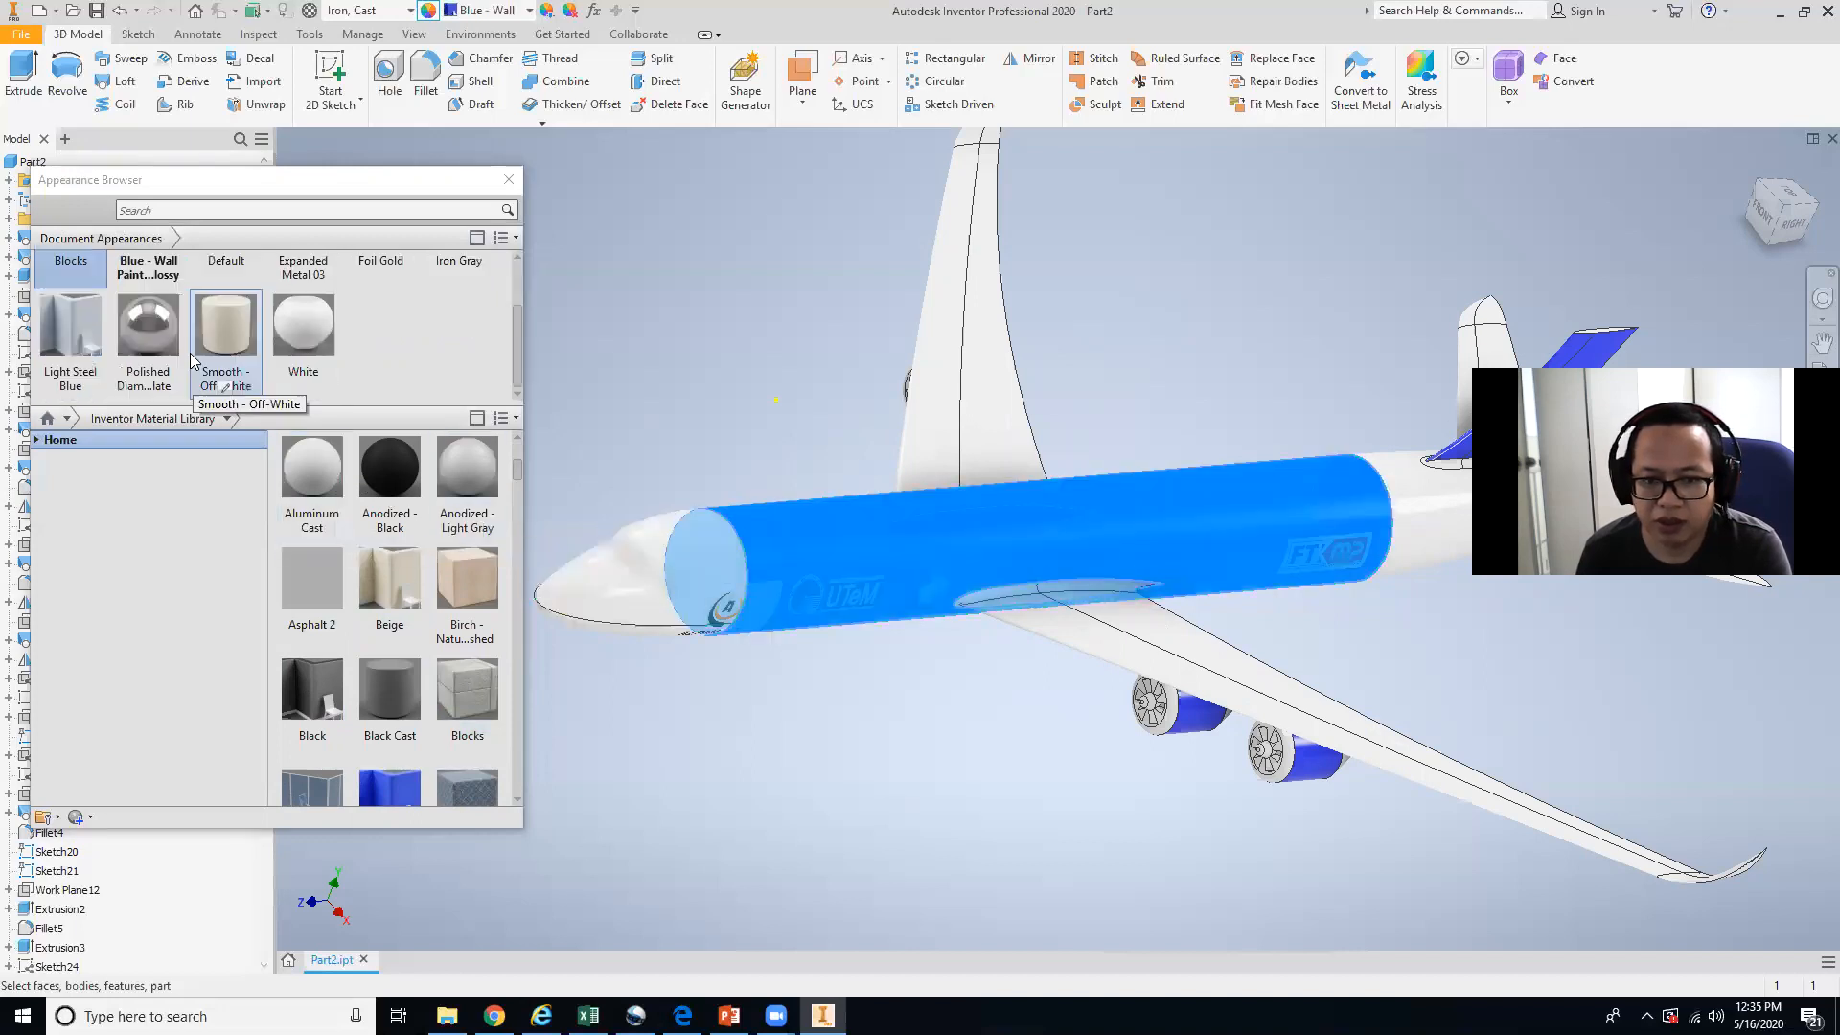
pyautogui.scroll(1, 77, 326)
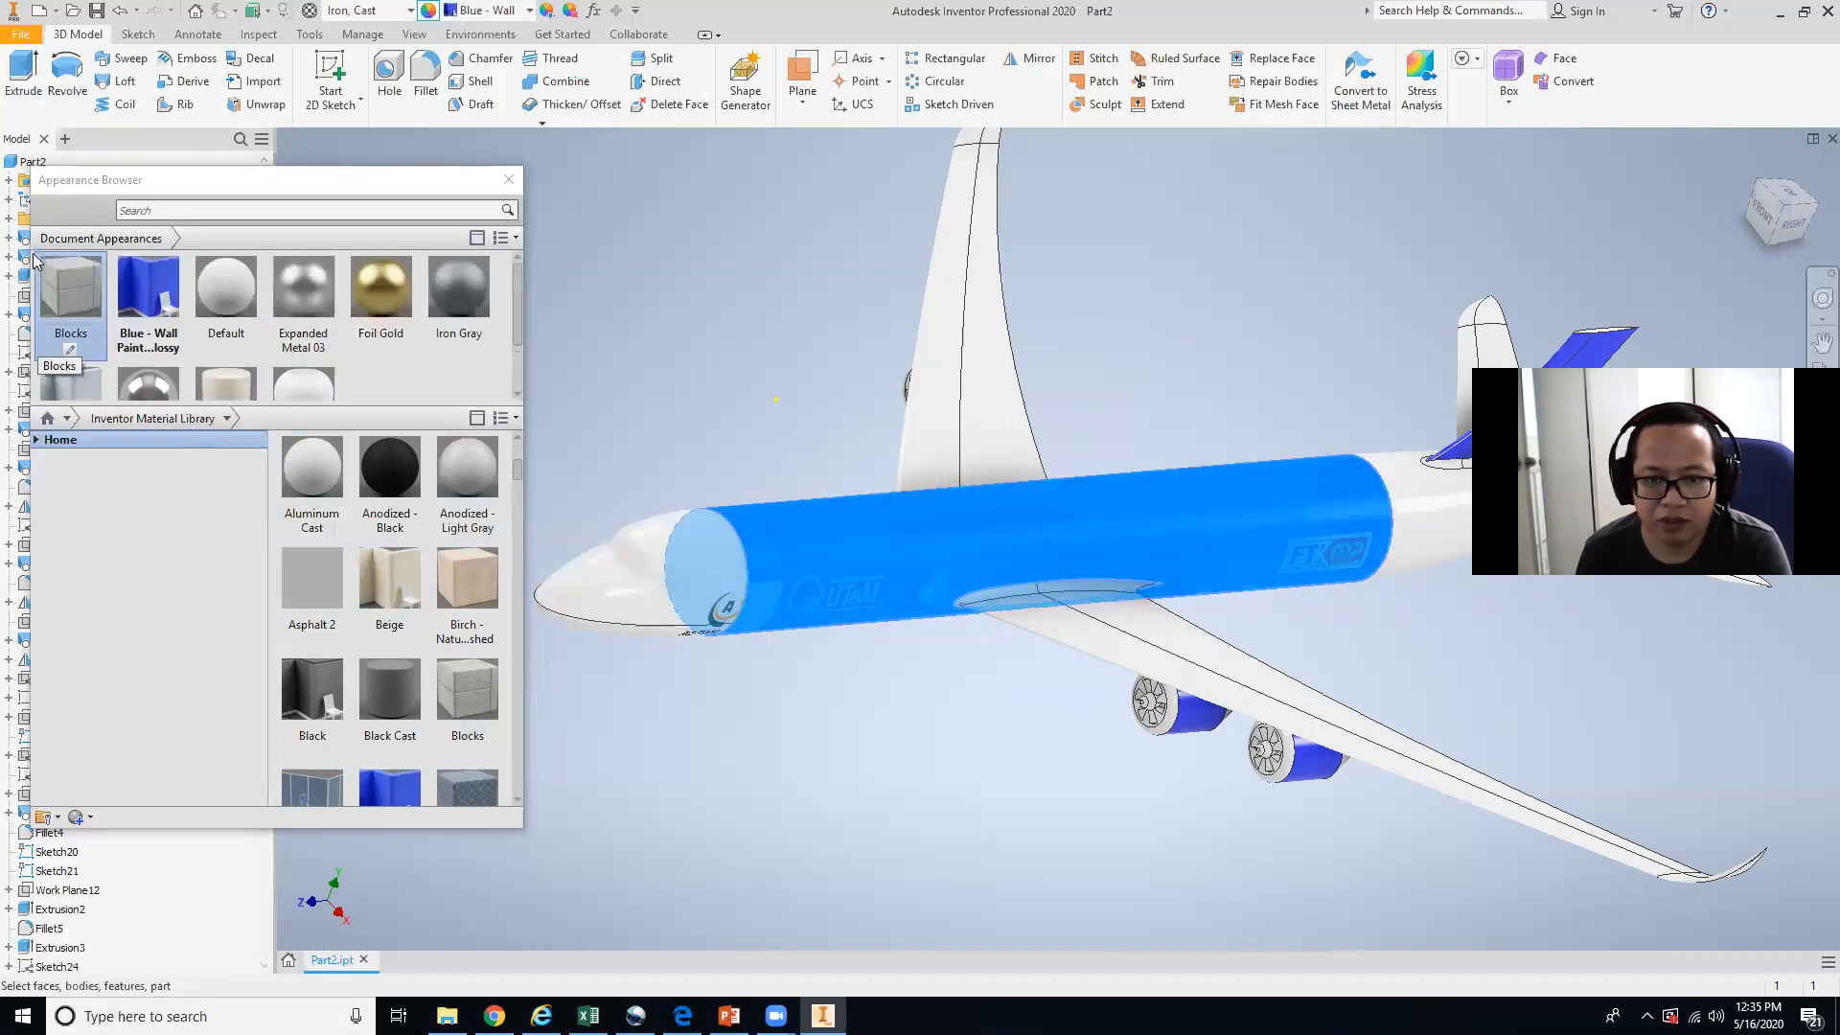
pyautogui.rightClick(73, 317)
pyautogui.click(115, 322)
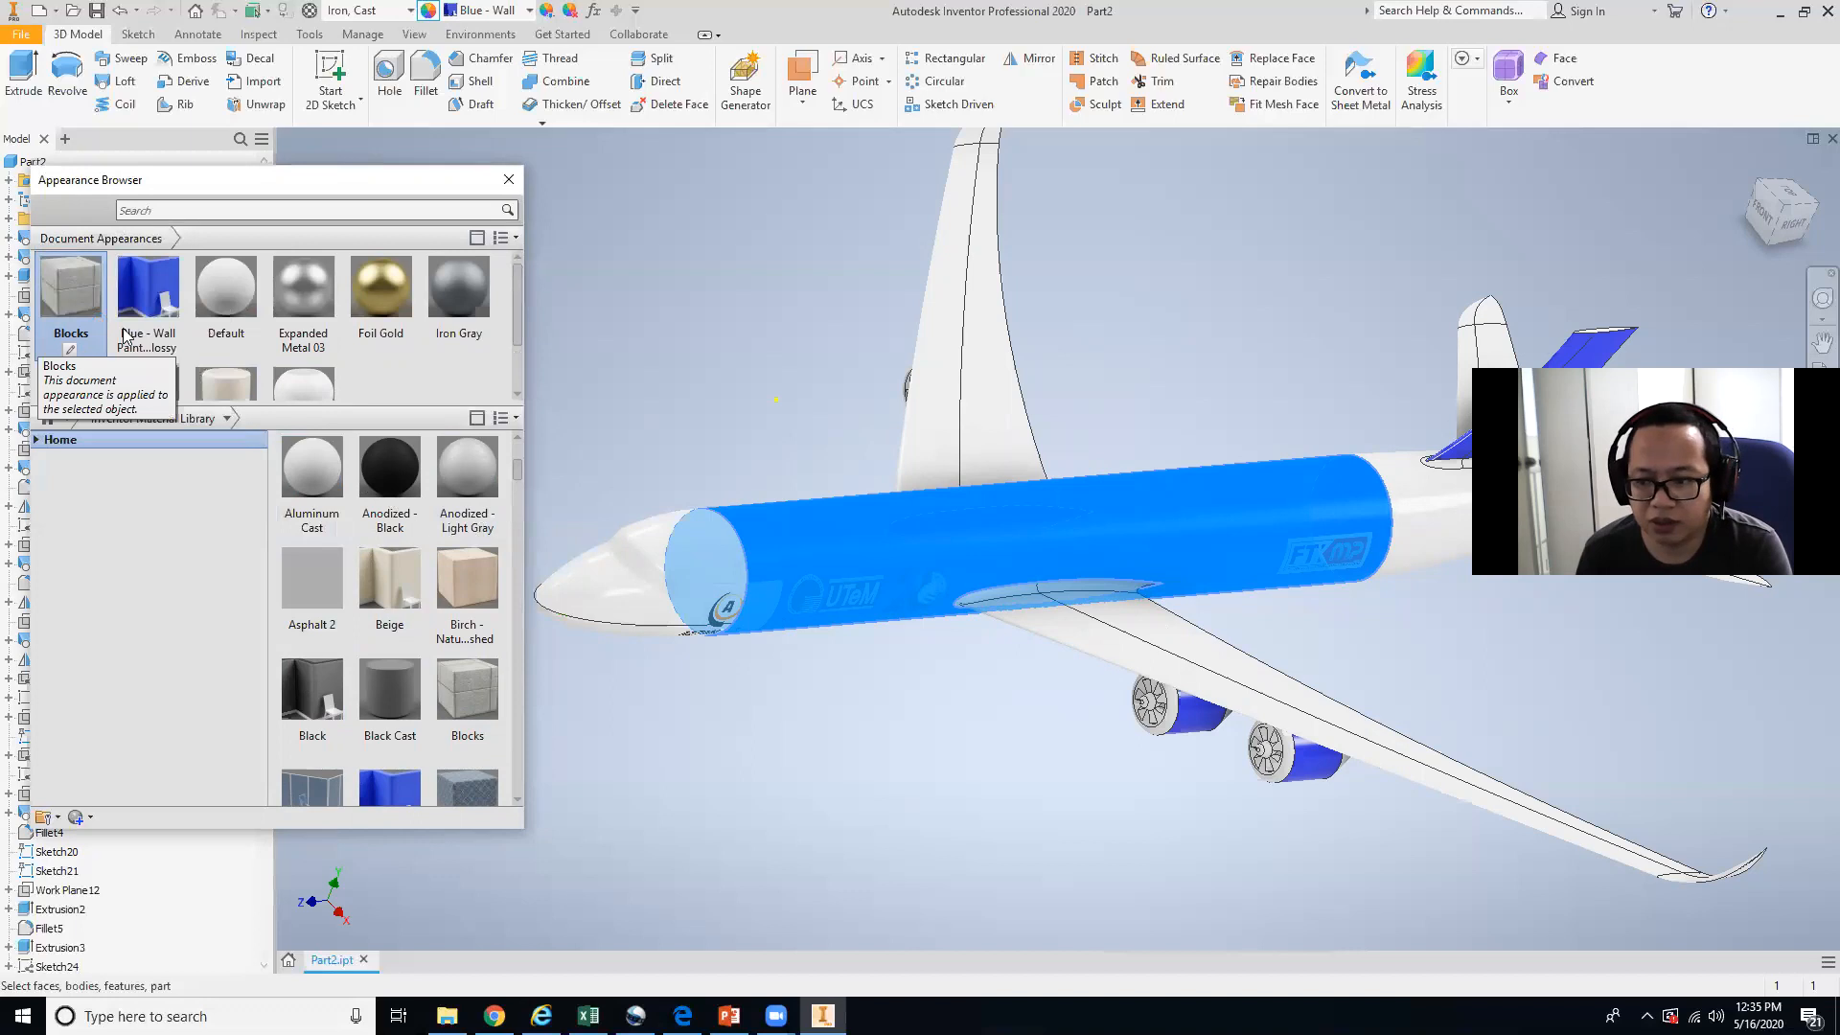
pyautogui.click(883, 752)
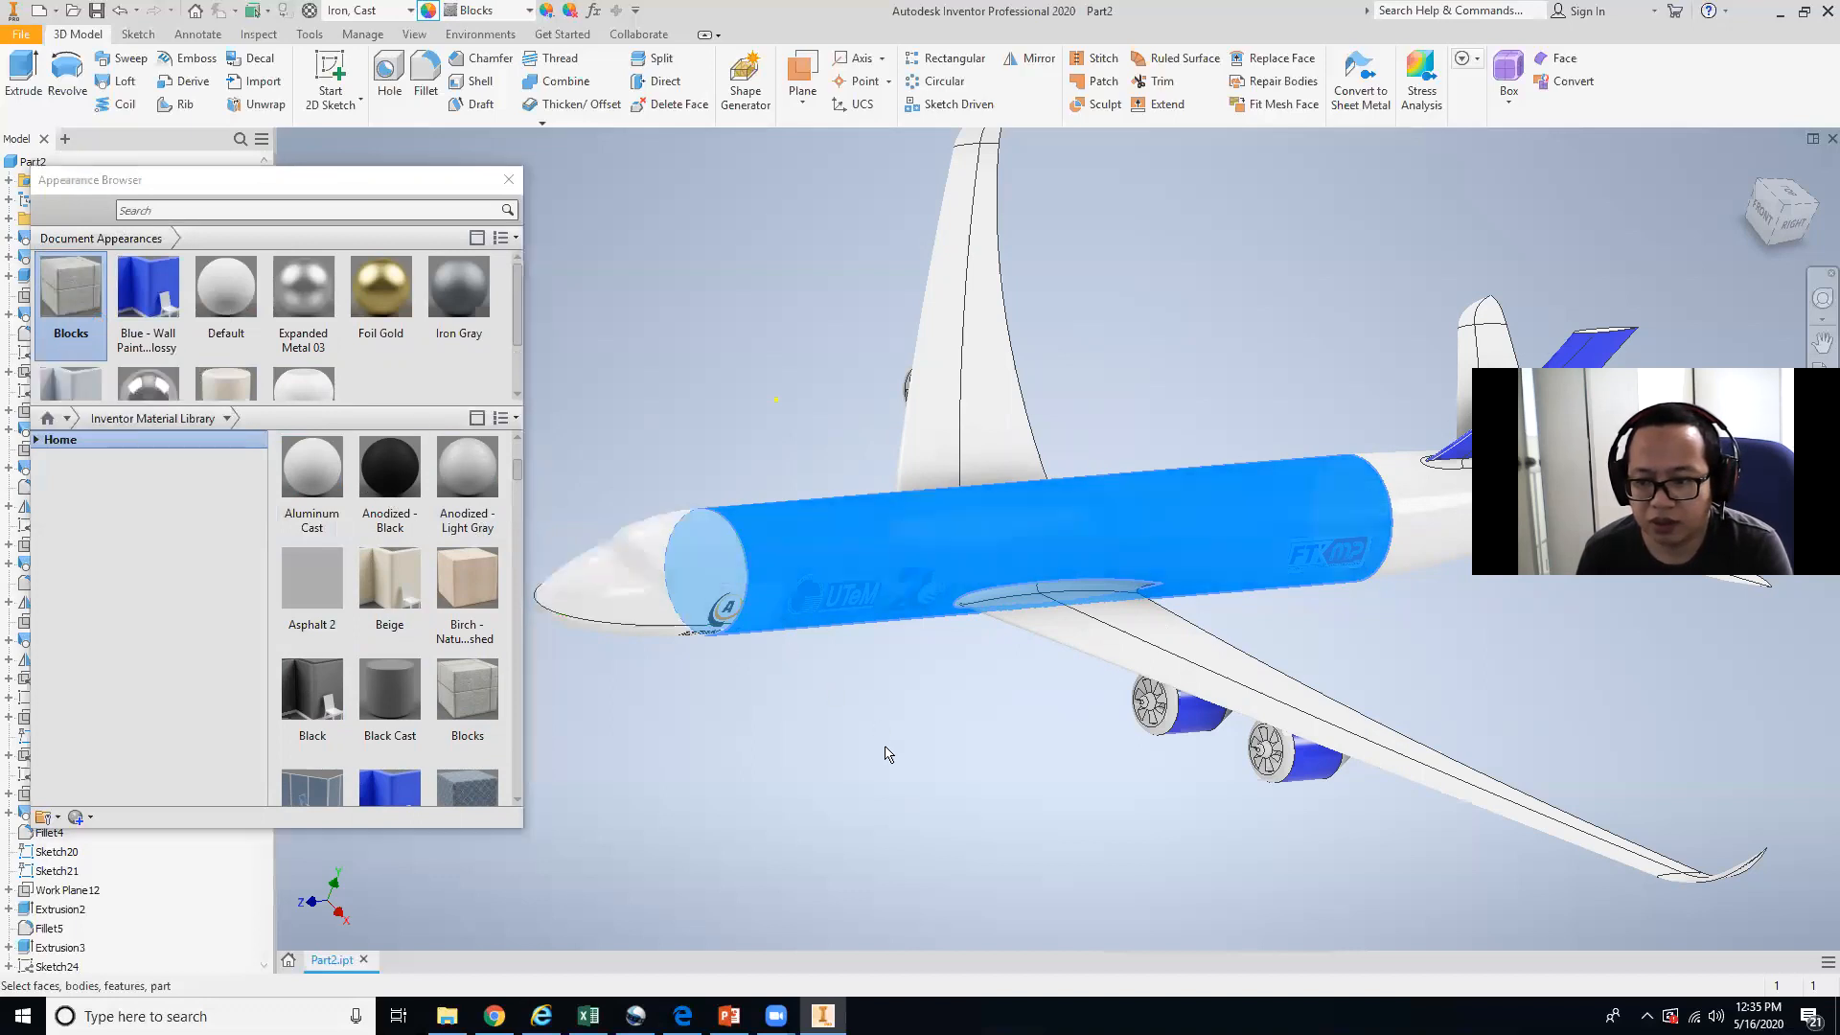
# Assign the Expanded Metal 03 appearance to the selected fuselage section.
pyautogui.click(1090, 644)
pyautogui.keyDown('shift'); pyautogui.moveTo(1090, 644); pyautogui.dragTo(1024, 624, button='middle'); pyautogui.keyUp('shift')
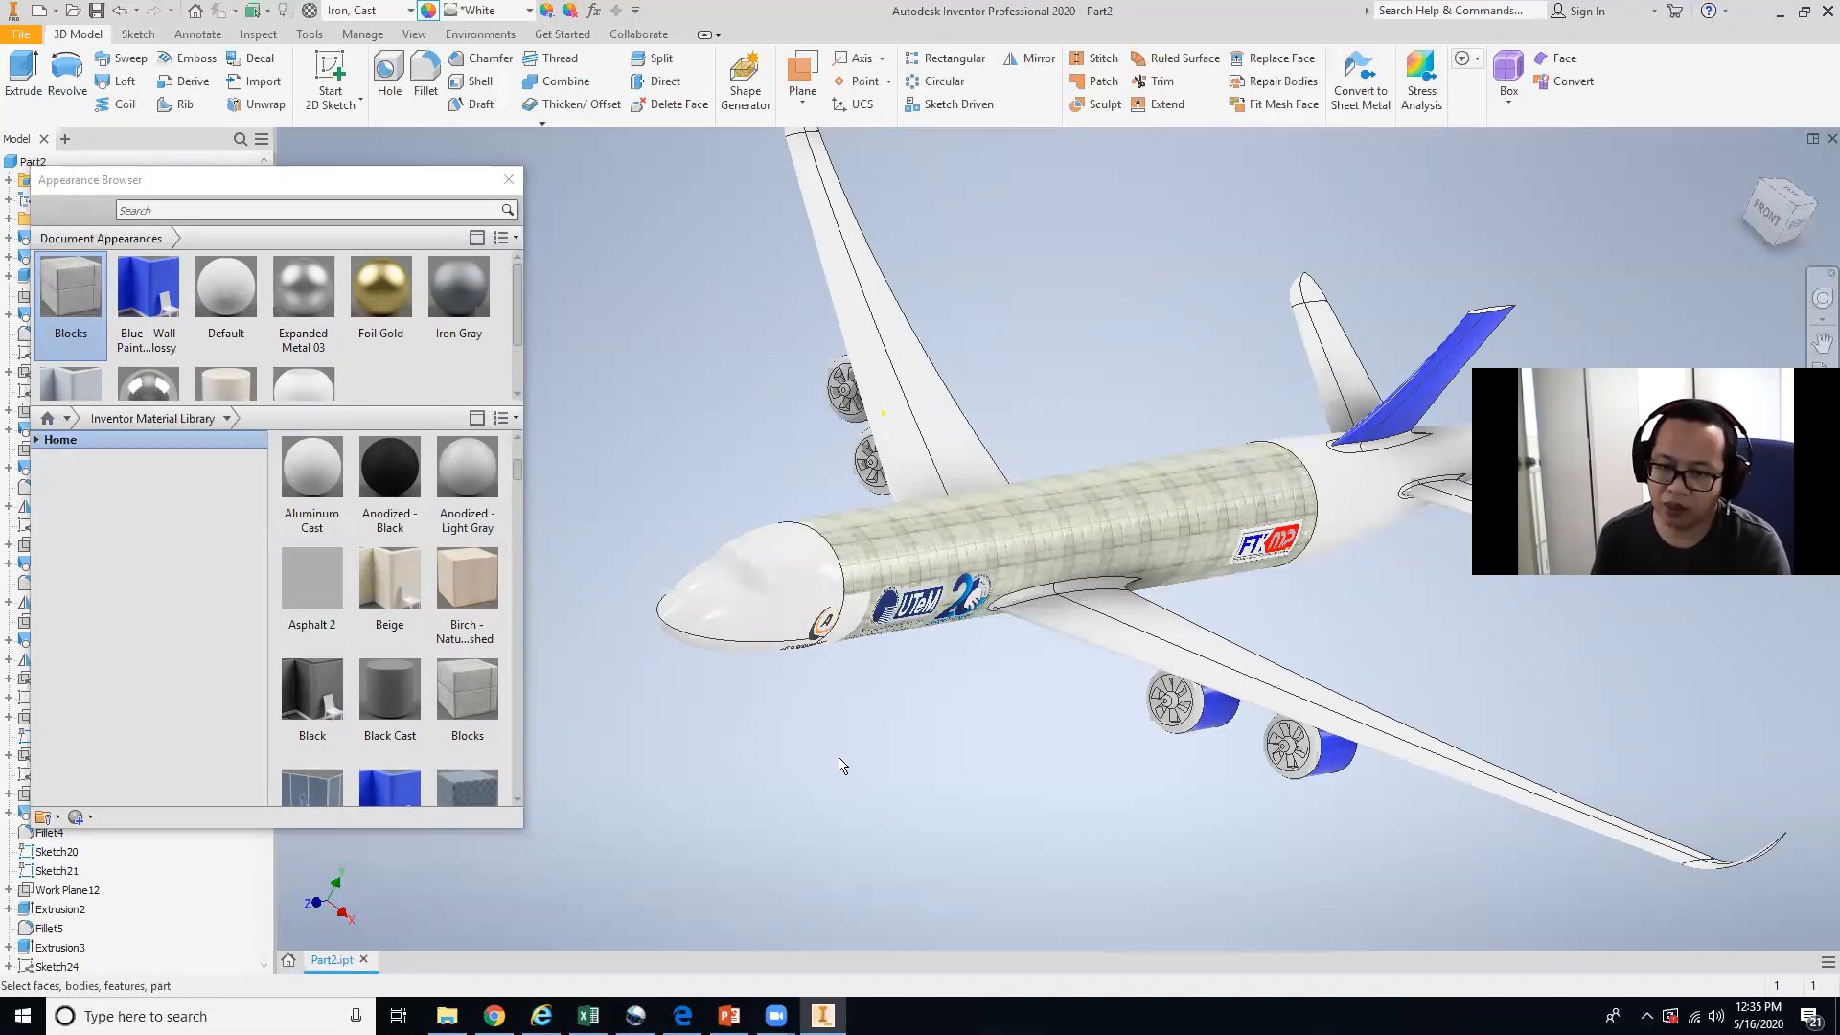
pyautogui.scroll(-2, 206, 388)
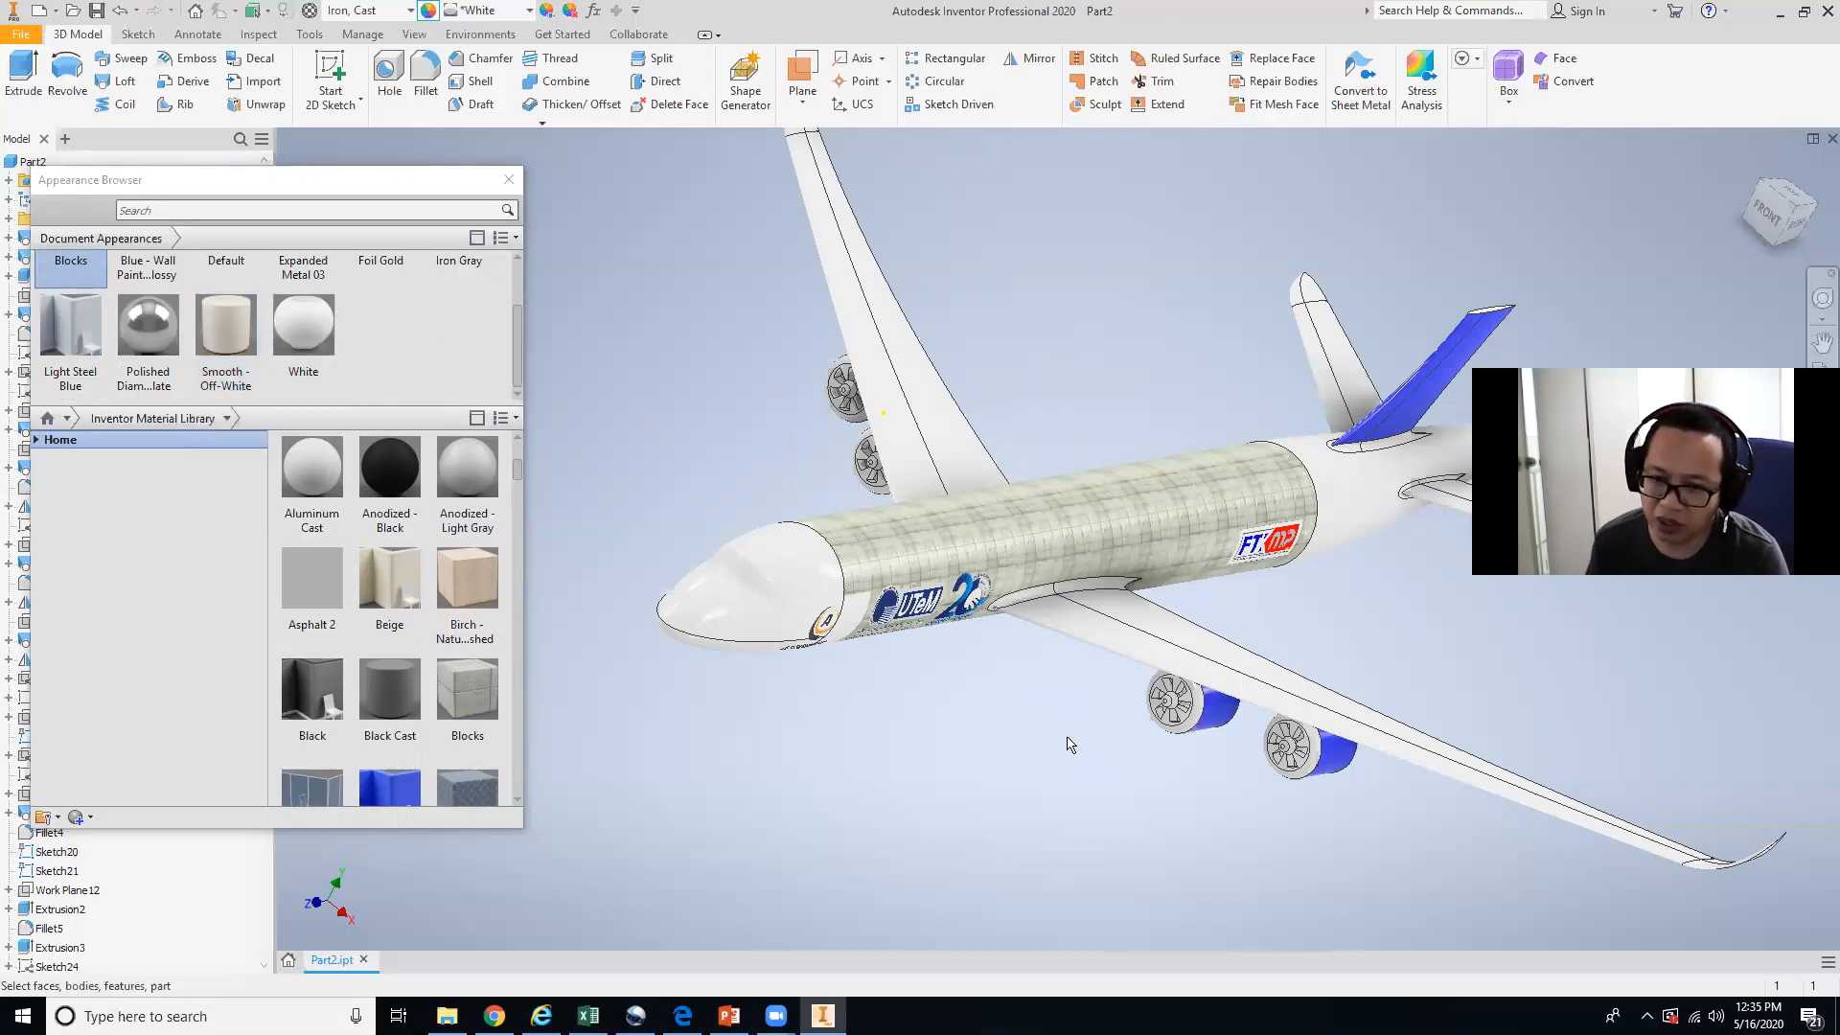
pyautogui.scroll(2, 428, 395)
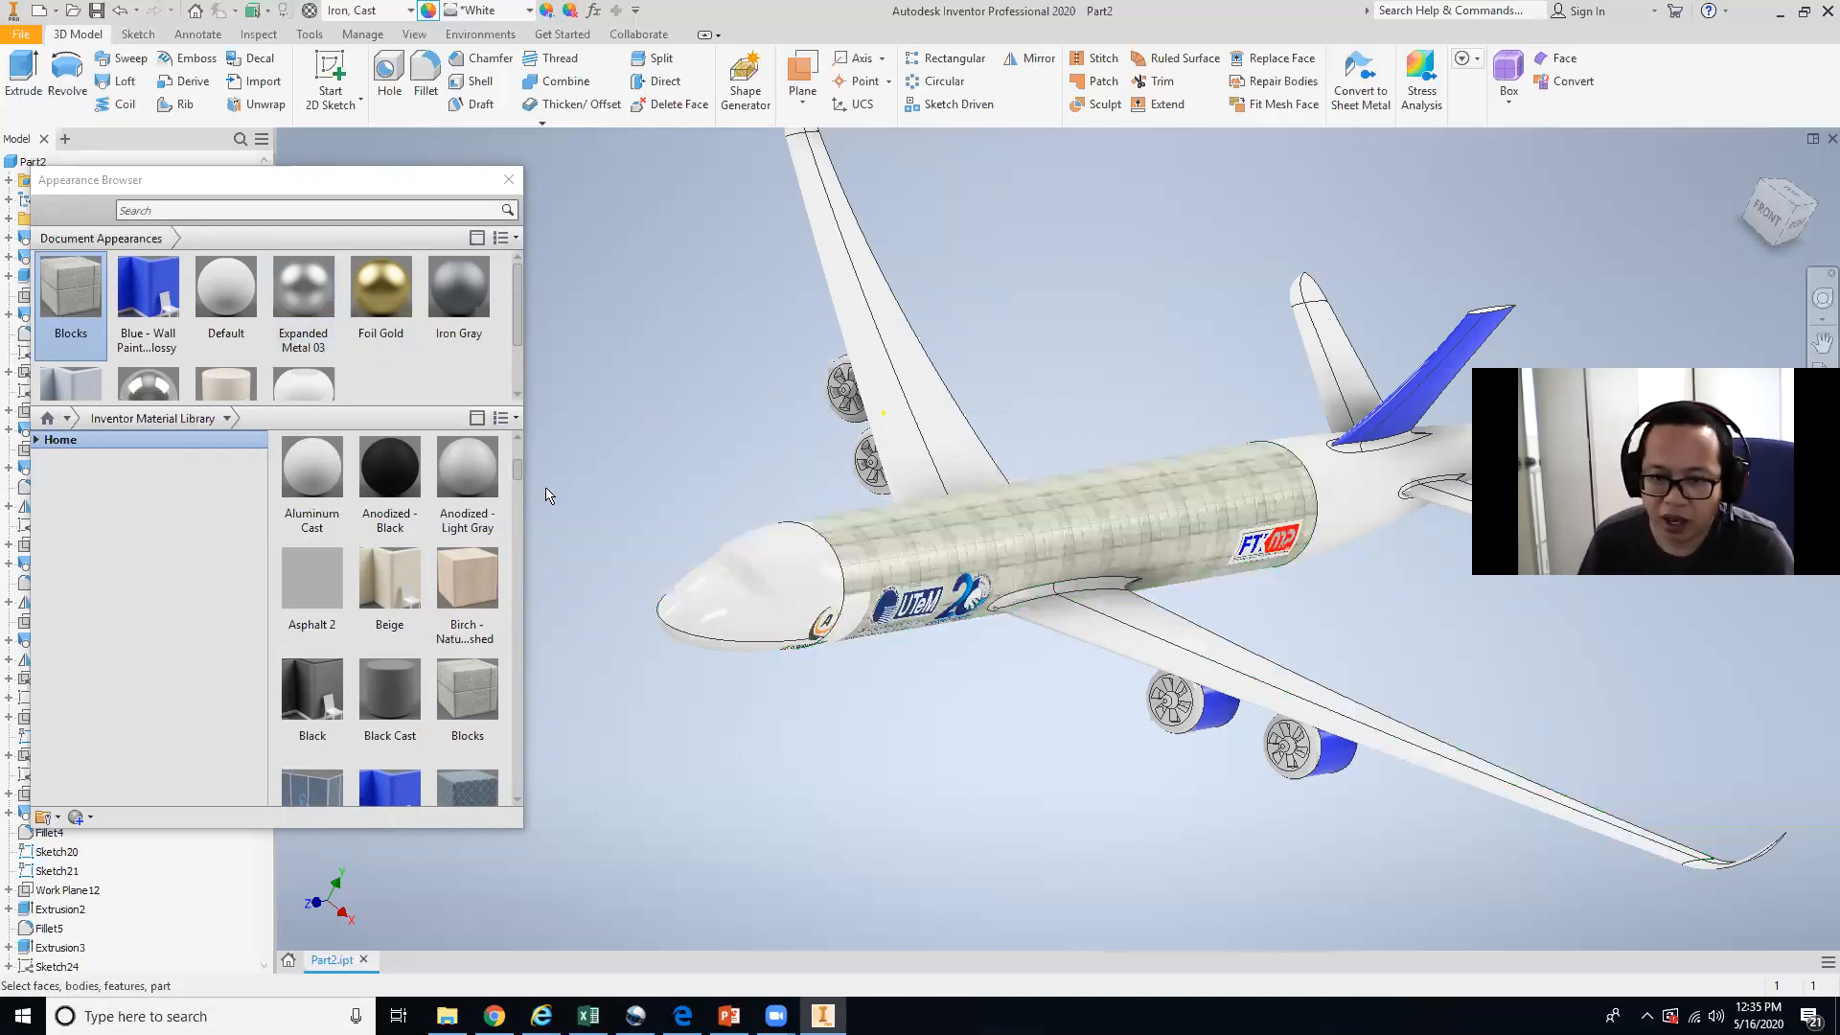
pyautogui.scroll(-2, 307, 374)
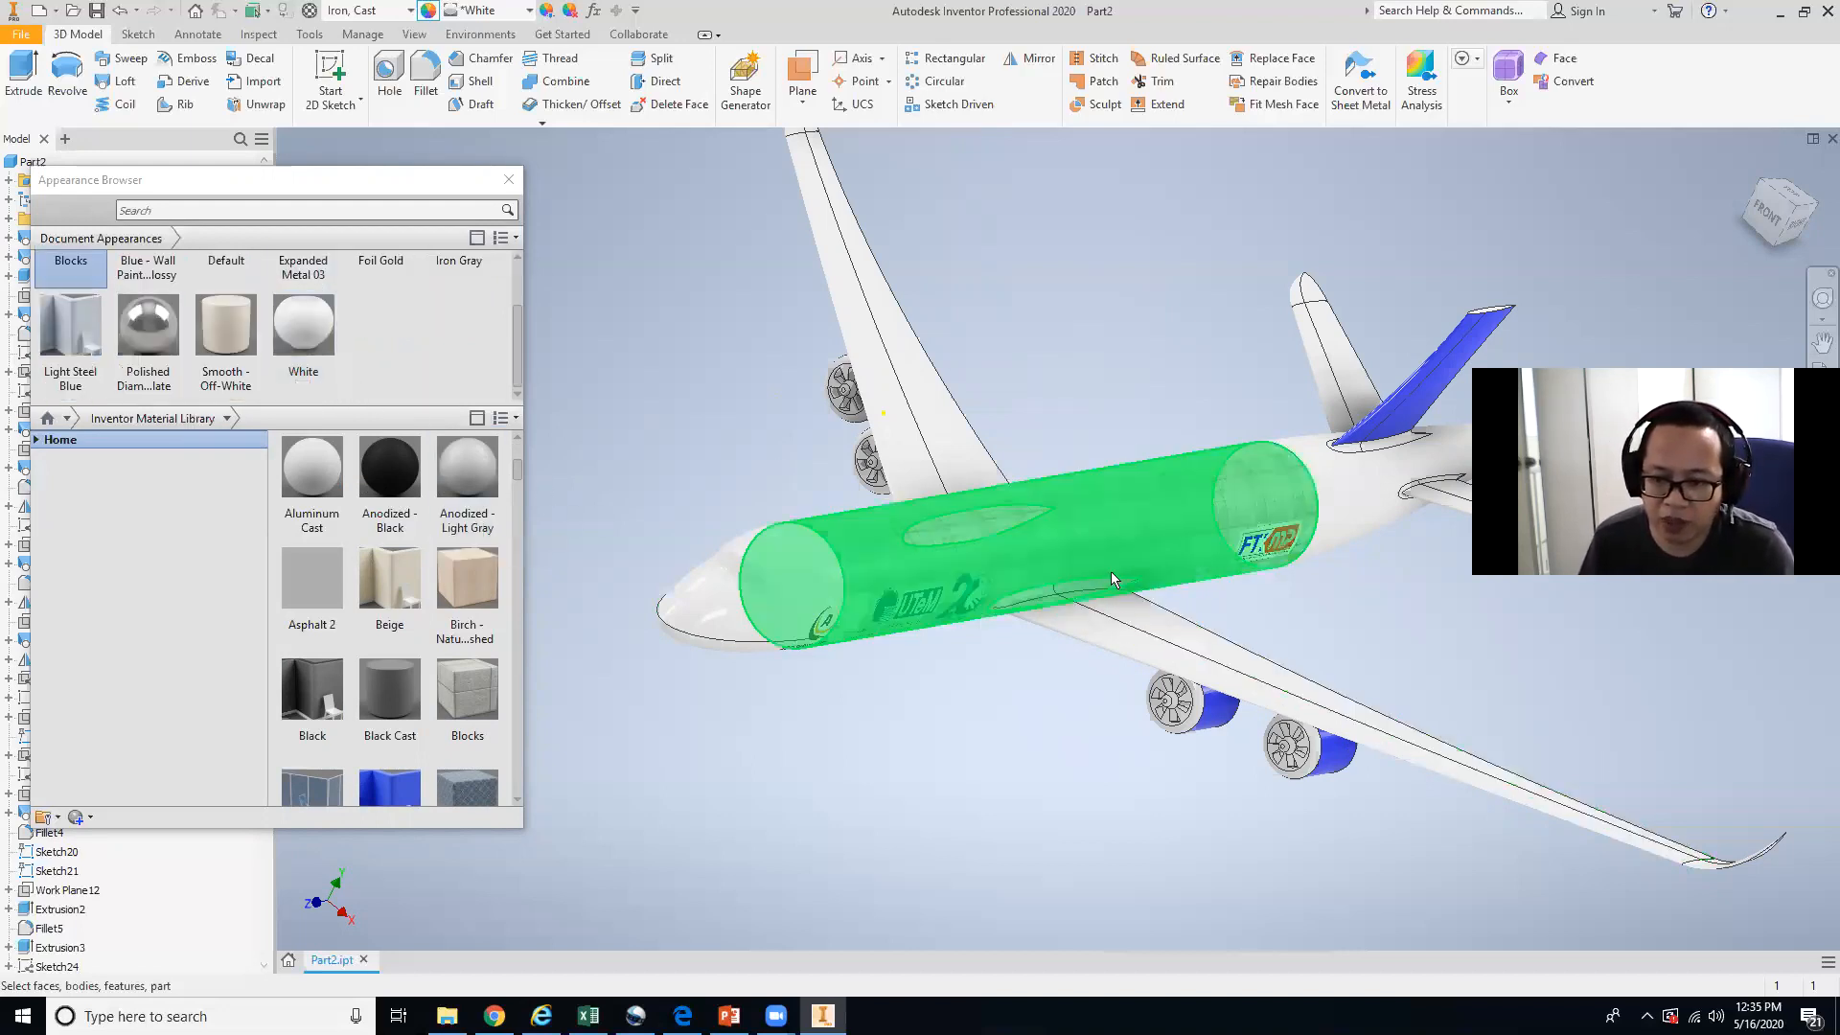
pyautogui.click(1169, 554)
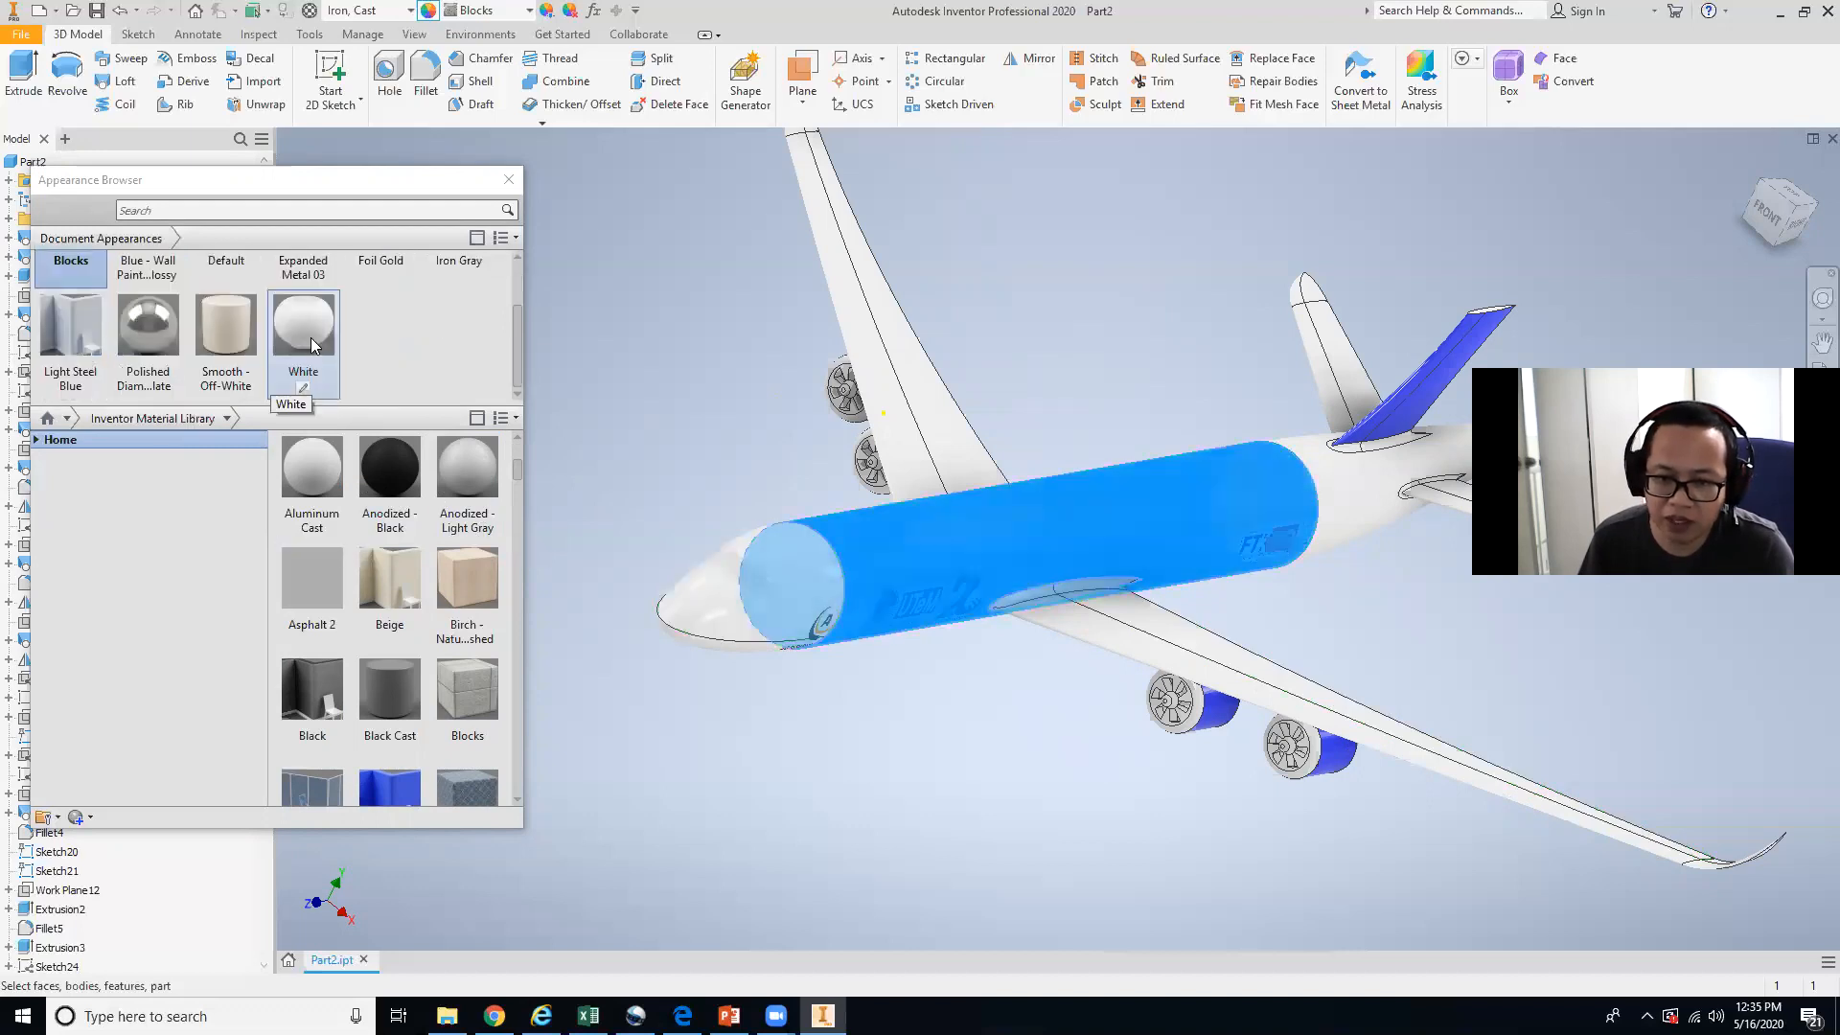
pyautogui.scroll(3, 385, 443)
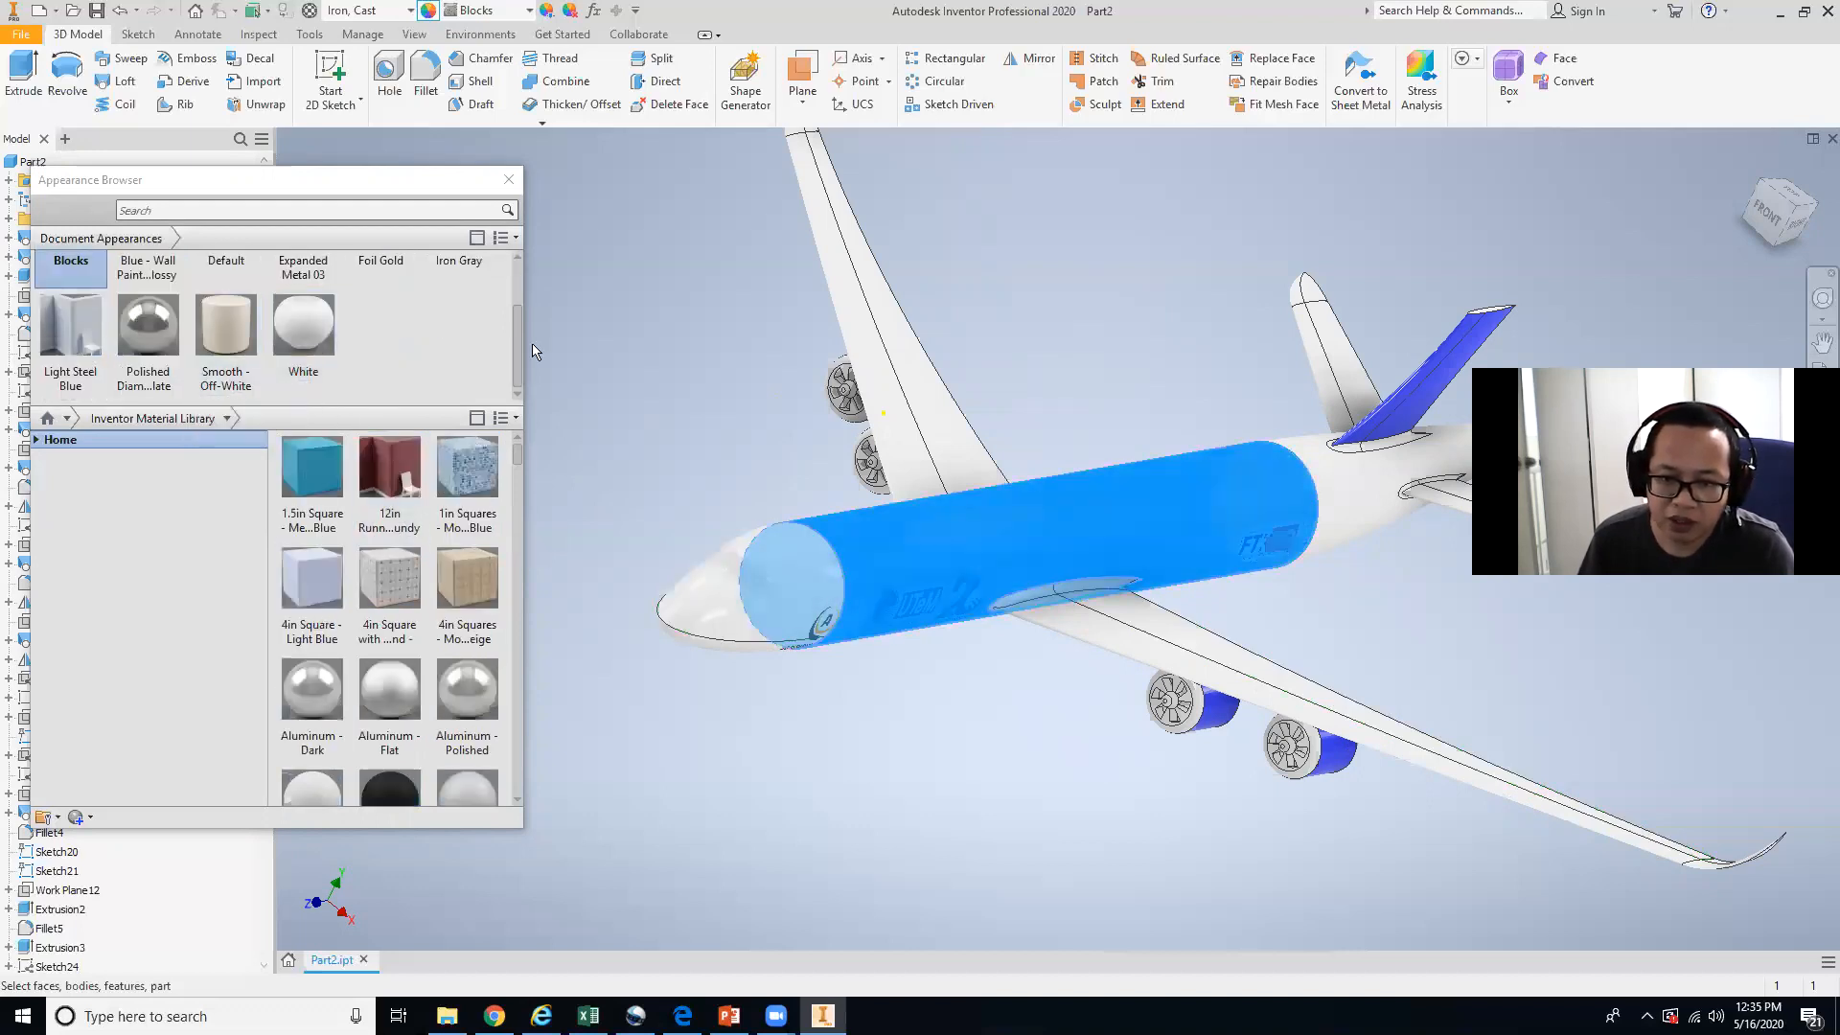
pyautogui.moveTo(514, 341); pyautogui.dragTo(519, 250)
pyautogui.click(304, 293)
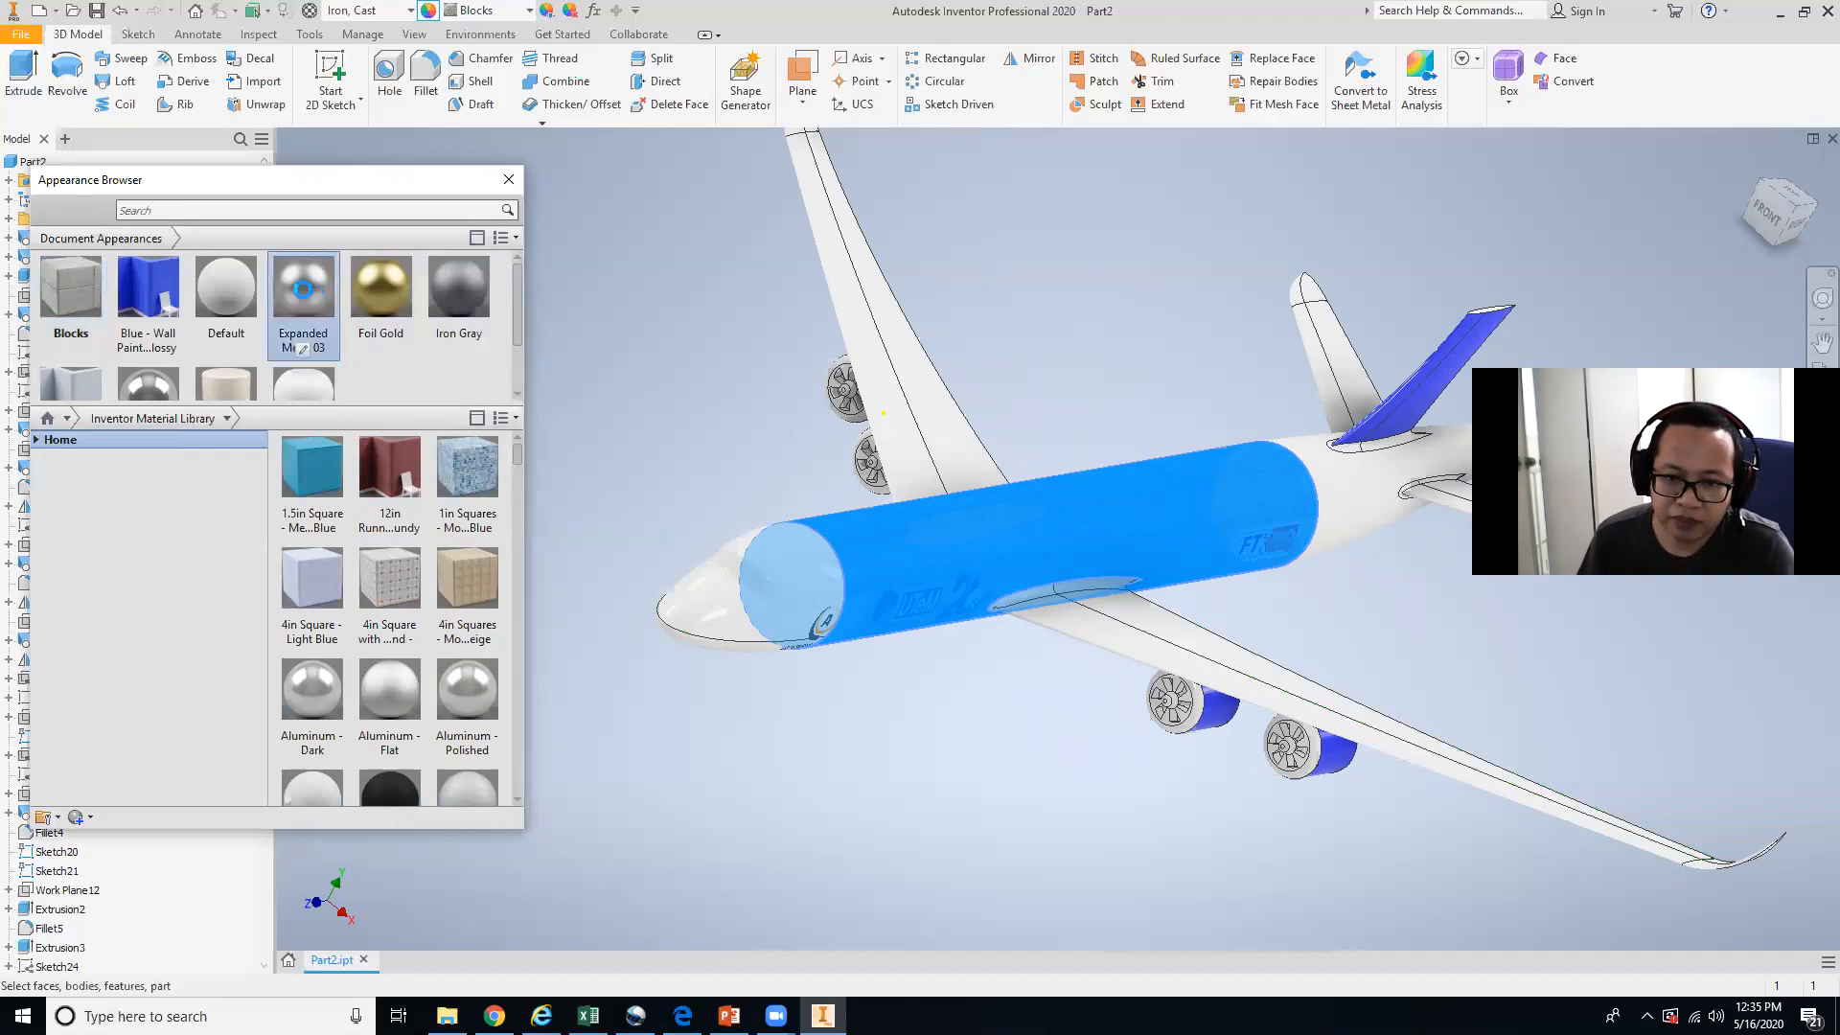
pyautogui.rightClick(305, 295)
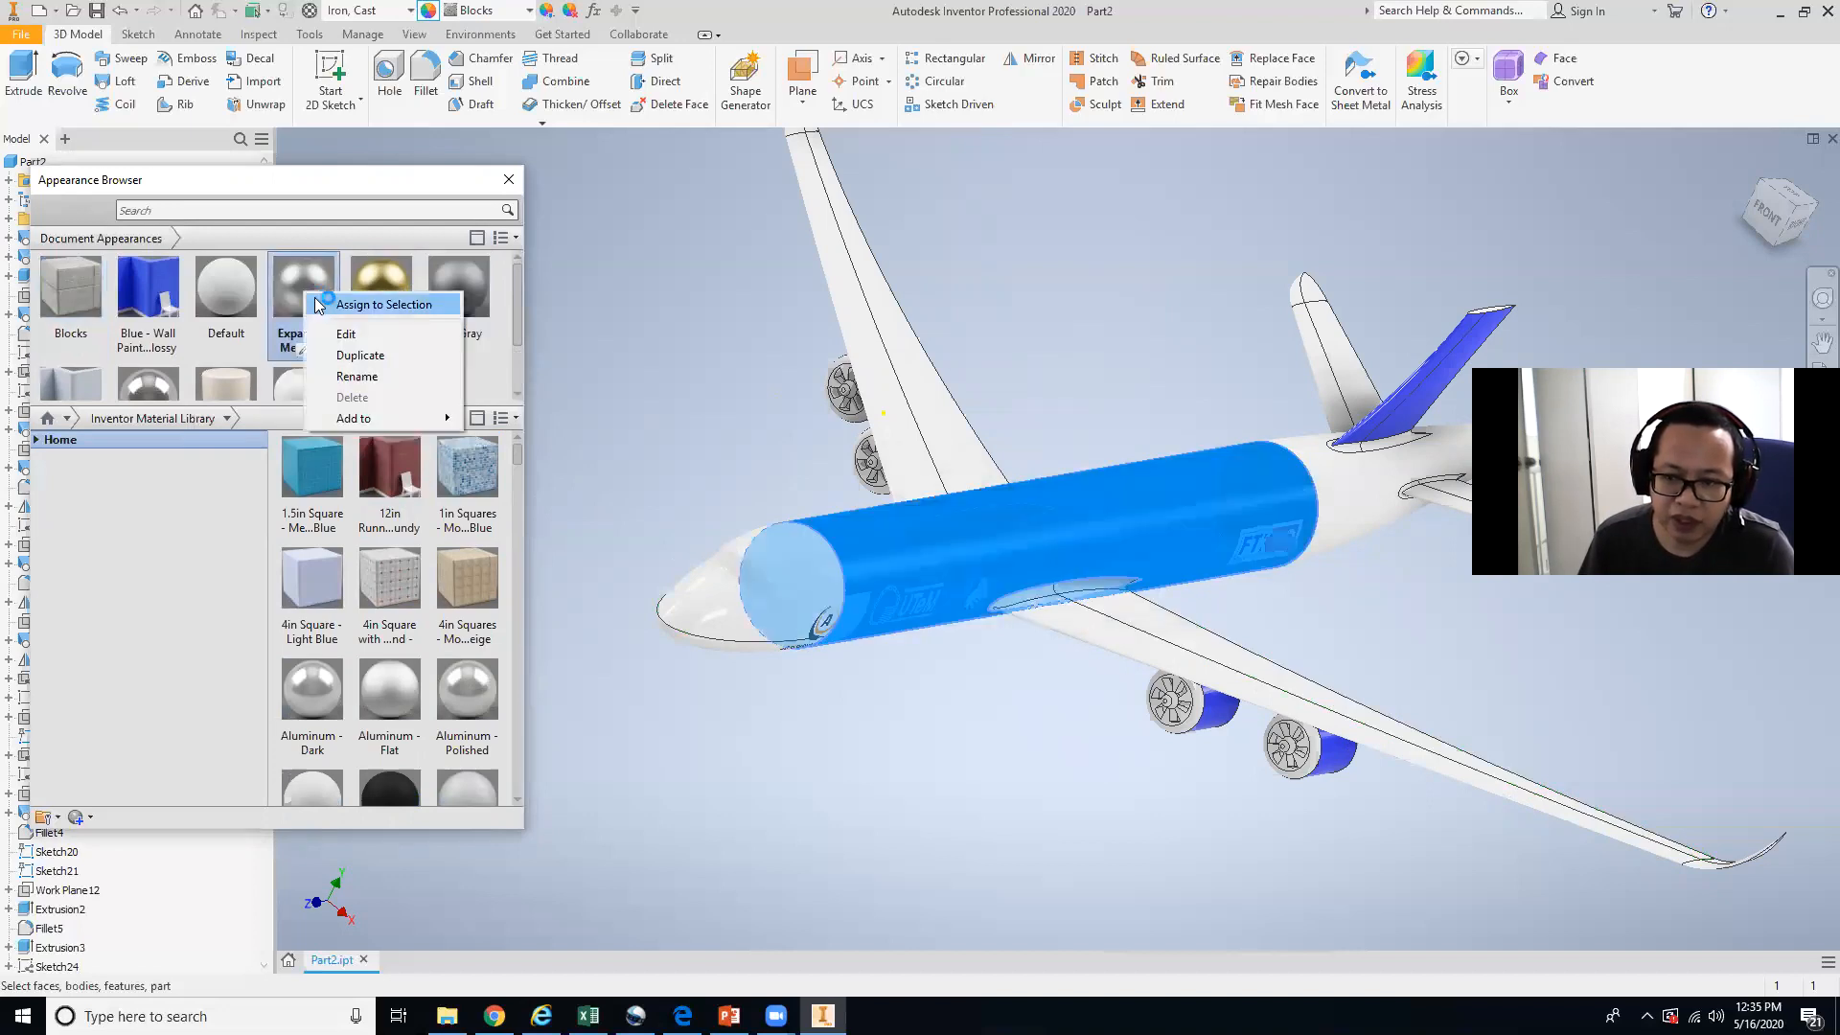
pyautogui.click(381, 300)
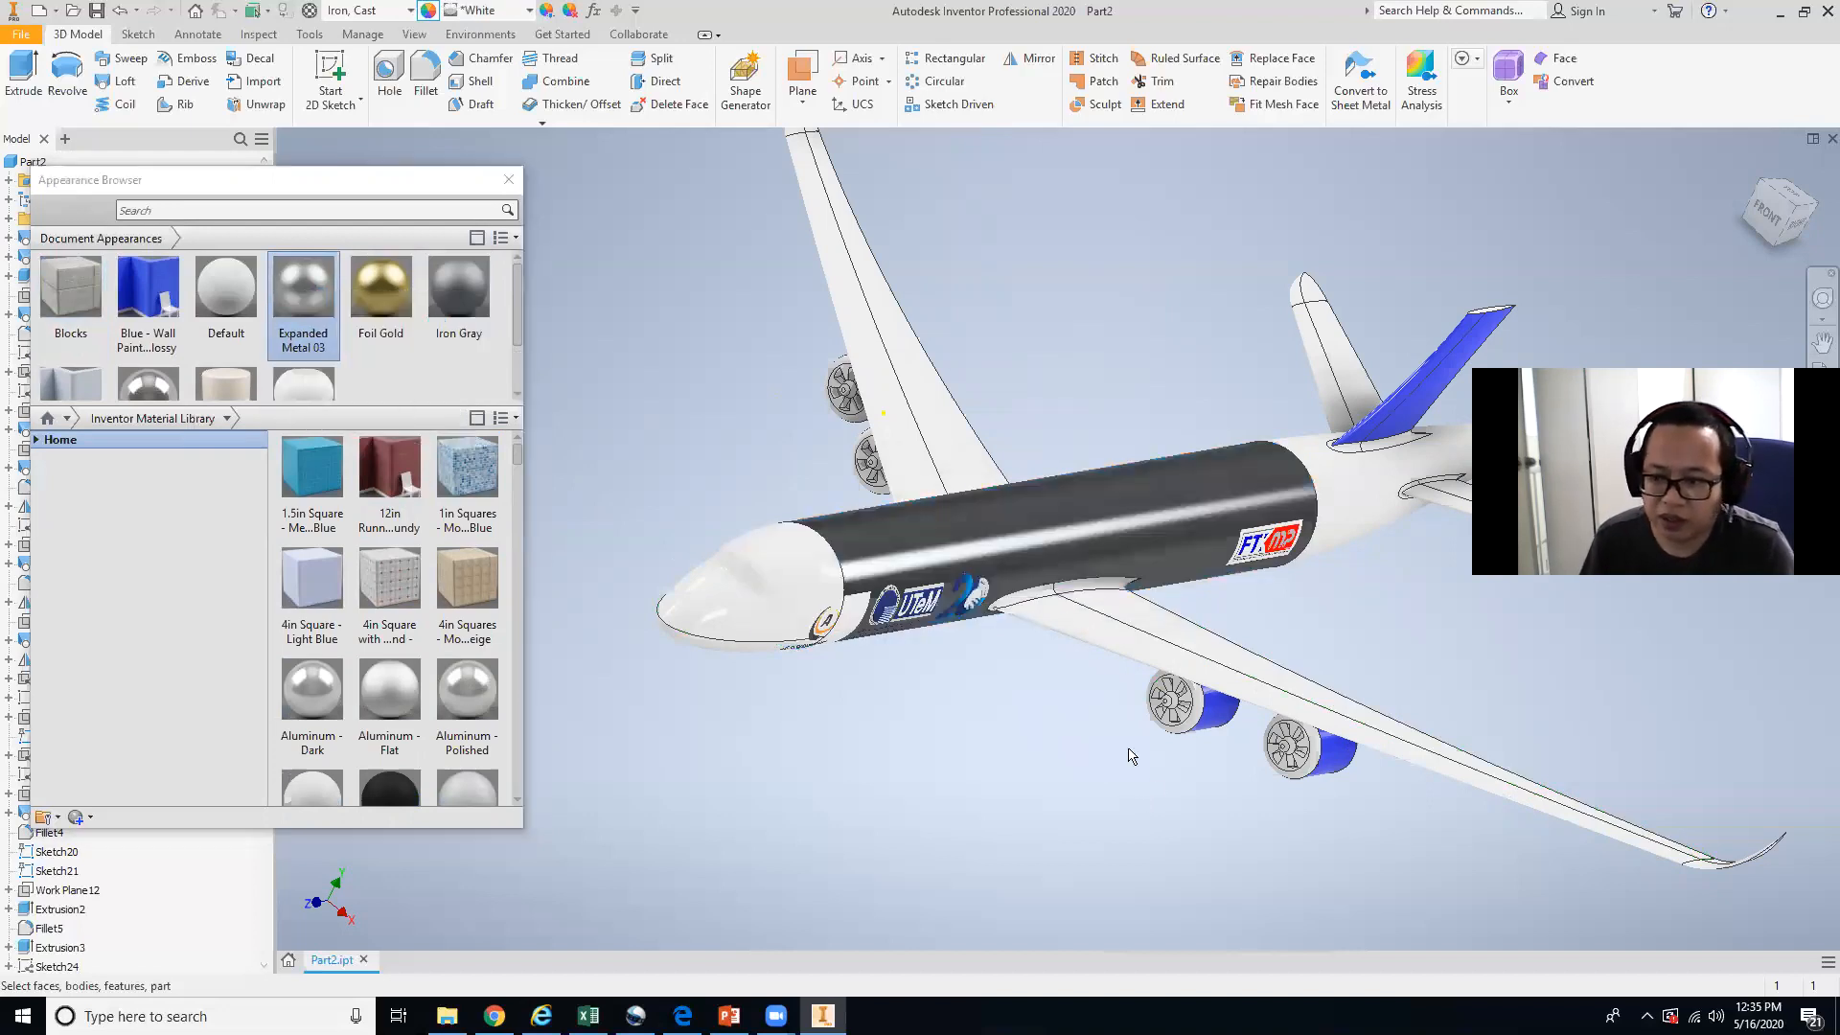
# Add the Clear - Blue appearance from the library to the document appearances.
pyautogui.keyDown('shift'); pyautogui.moveTo(1136, 686); pyautogui.dragTo(1051, 630, button='middle'); pyautogui.keyUp('shift')
pyautogui.scroll(-8, 443, 715)
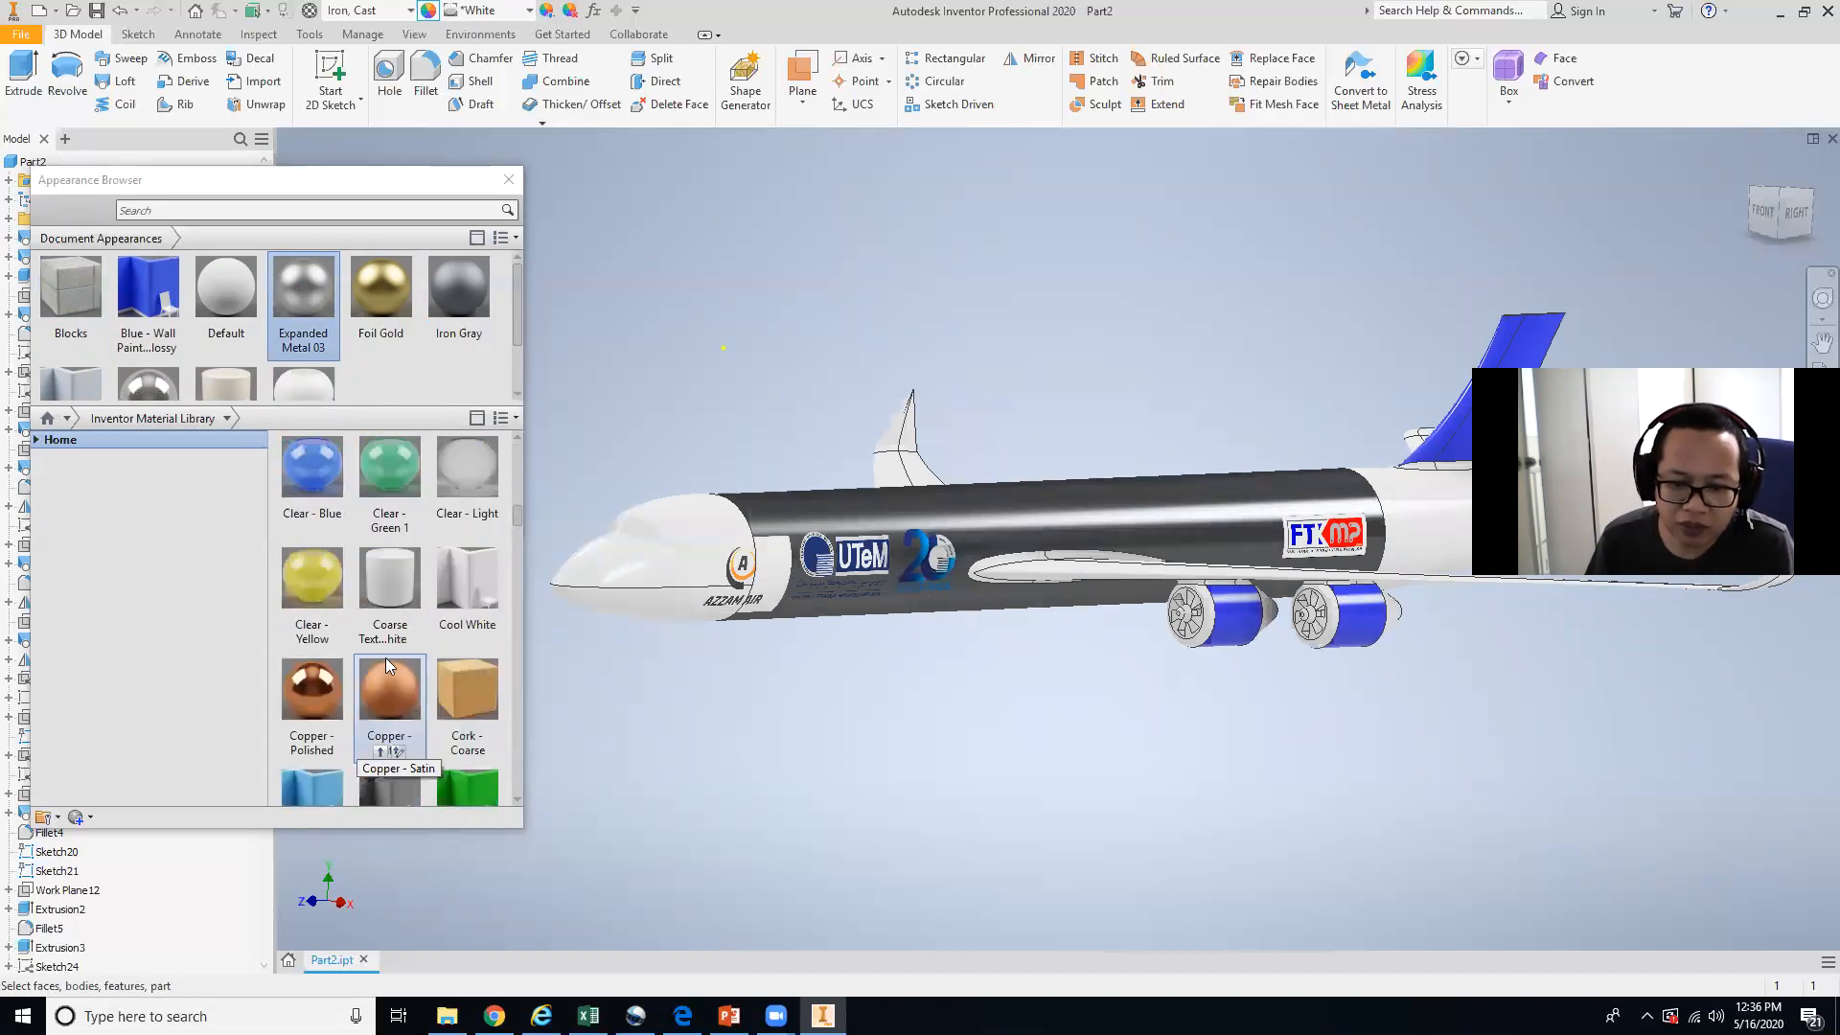
pyautogui.click(305, 525)
pyautogui.click(301, 531)
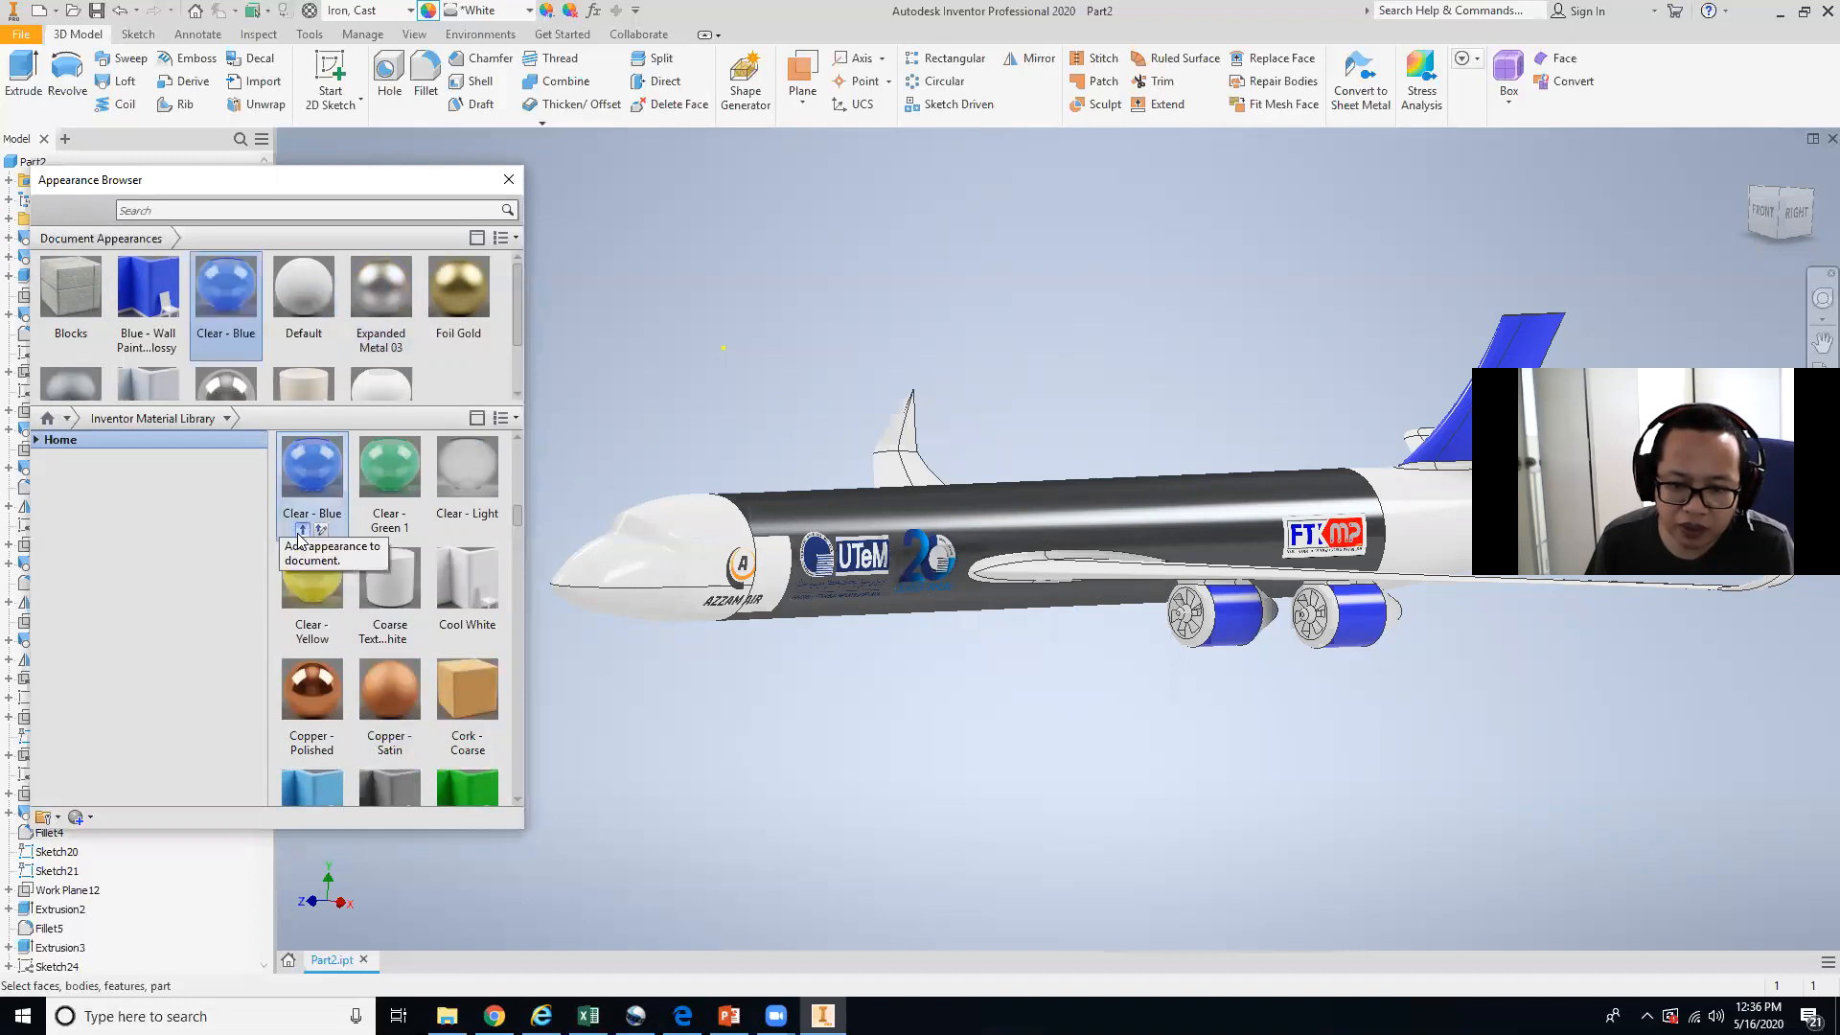
# Open the Clear - Blue appearance in the Appearance Editor, reposition it, and close it without changes.
pyautogui.scroll(-1, 233, 329)
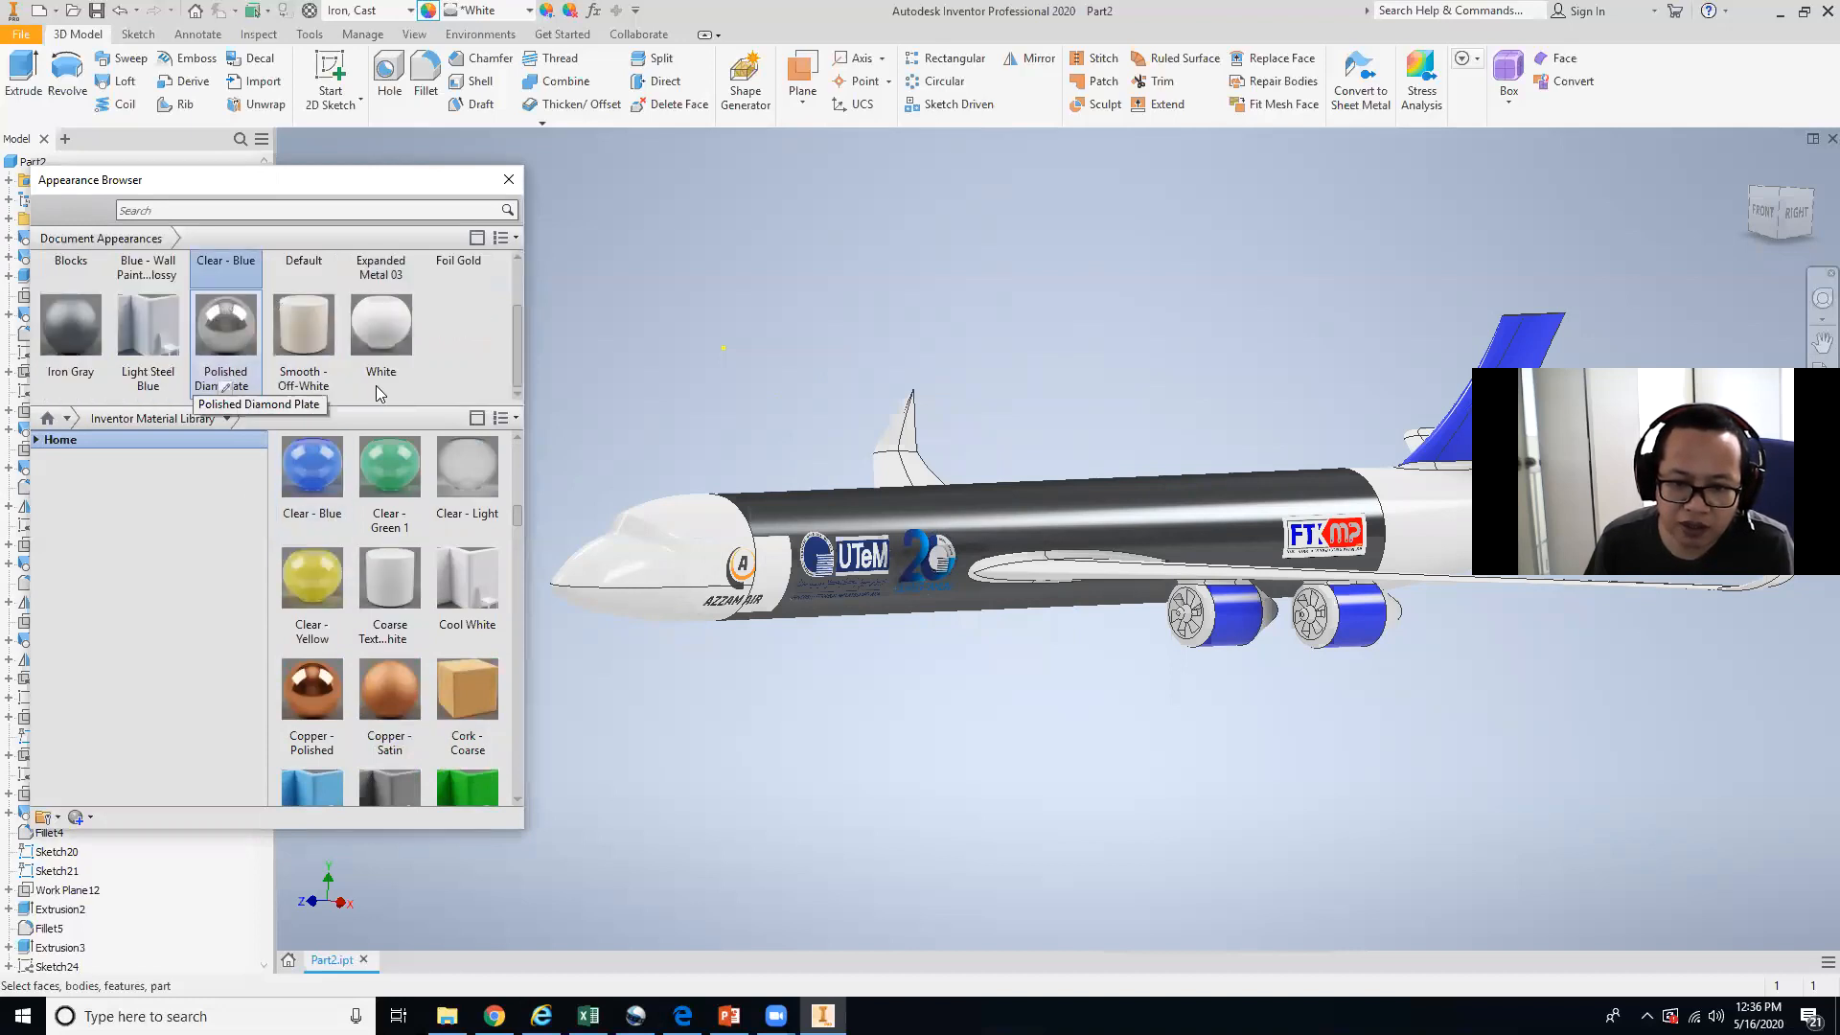
pyautogui.moveTo(516, 366); pyautogui.dragTo(531, 316)
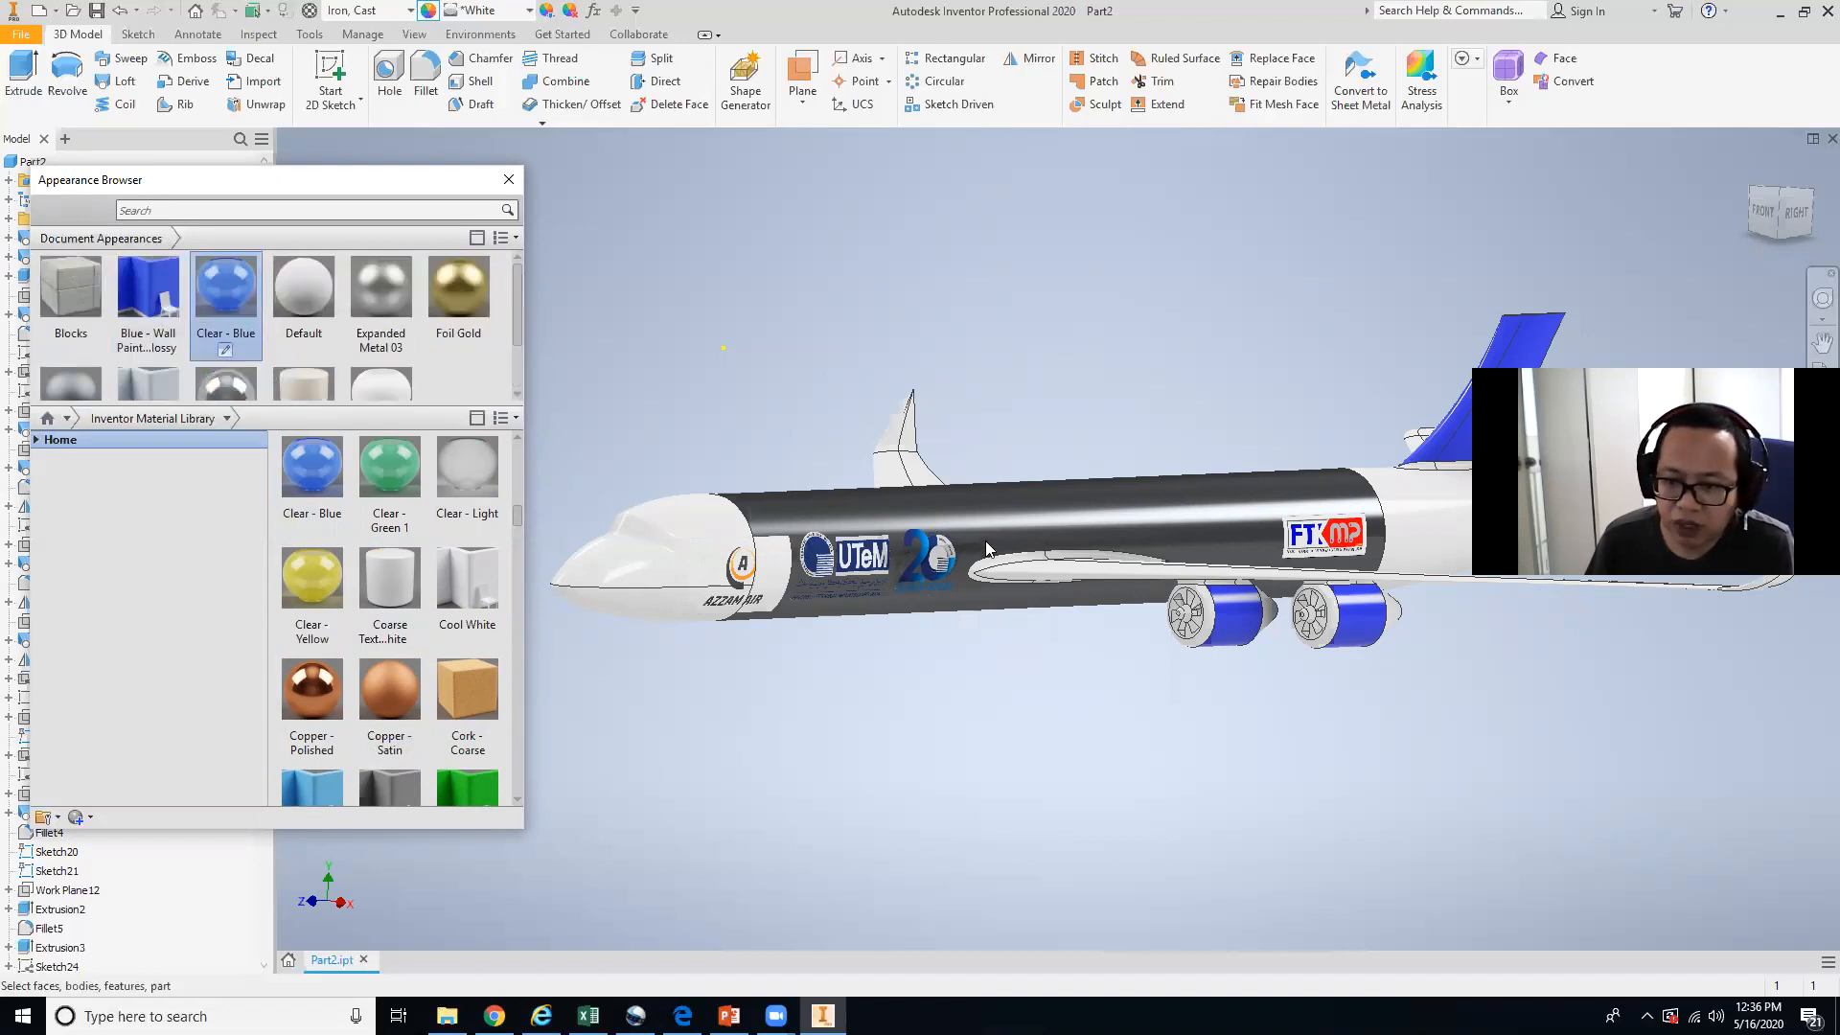
pyautogui.click(1014, 515)
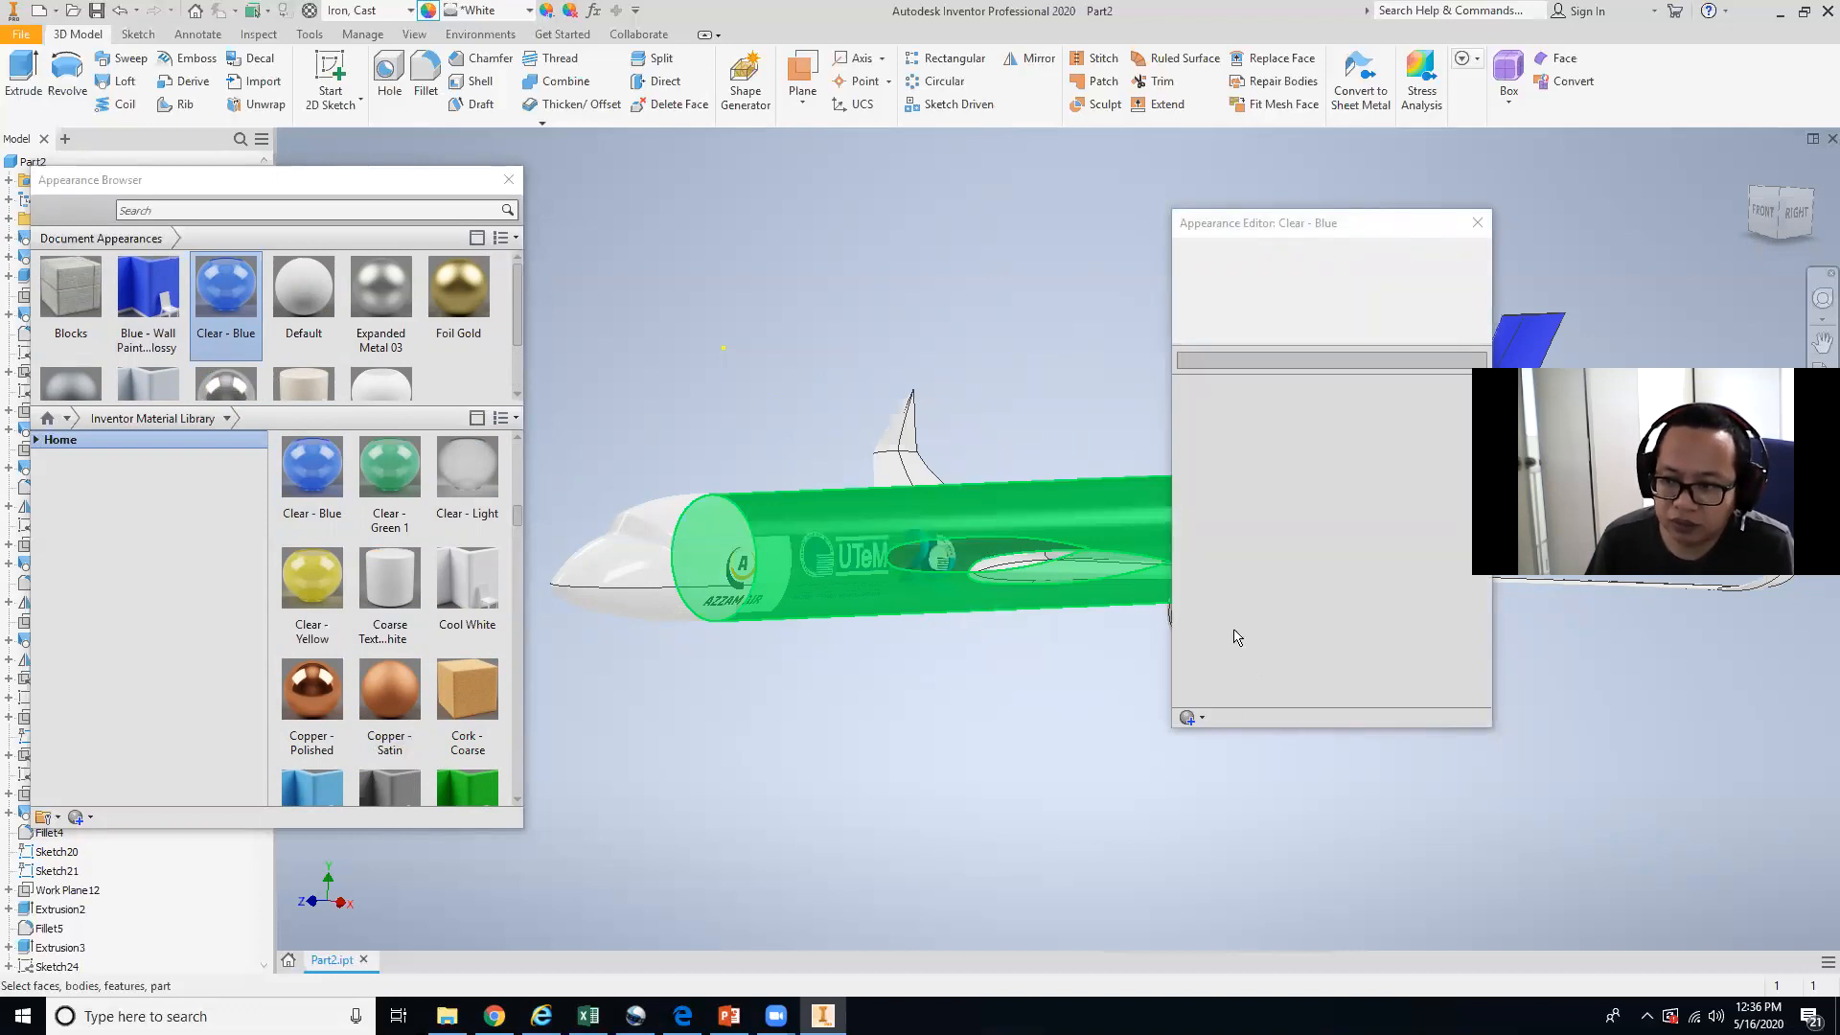
pyautogui.moveTo(1267, 231); pyautogui.dragTo(1014, 448)
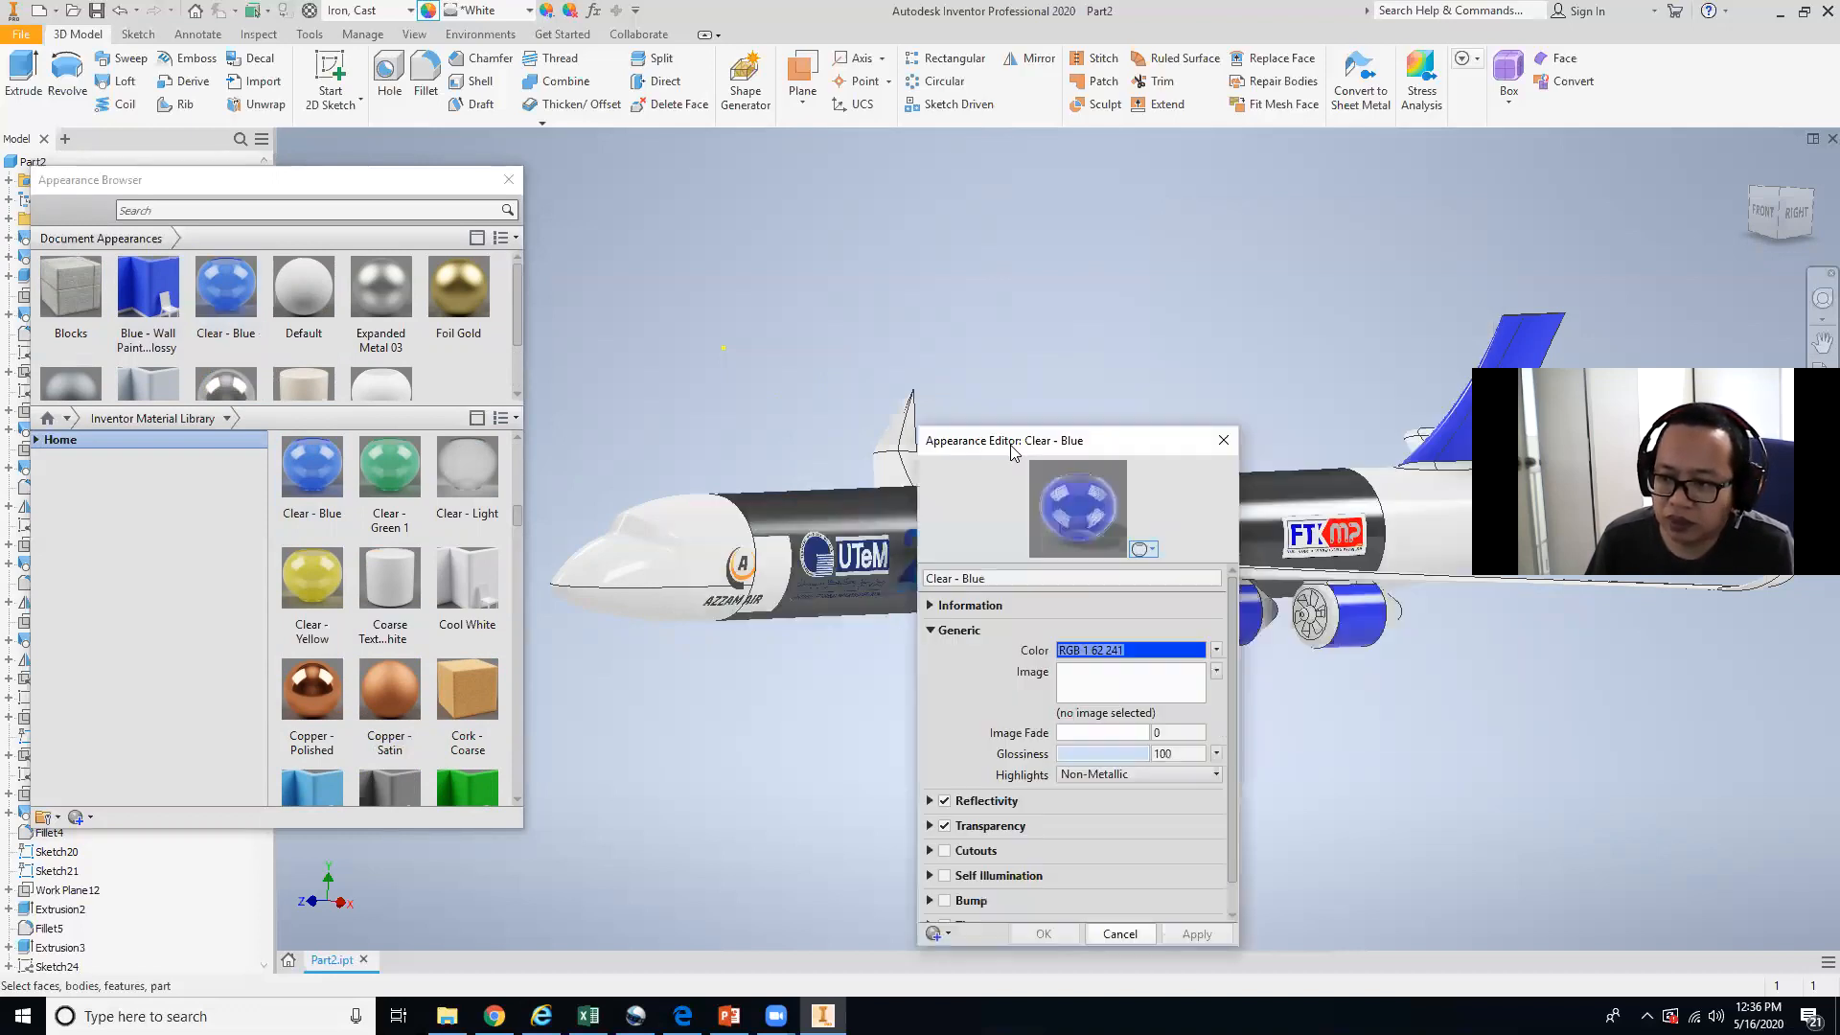
pyautogui.click(1223, 440)
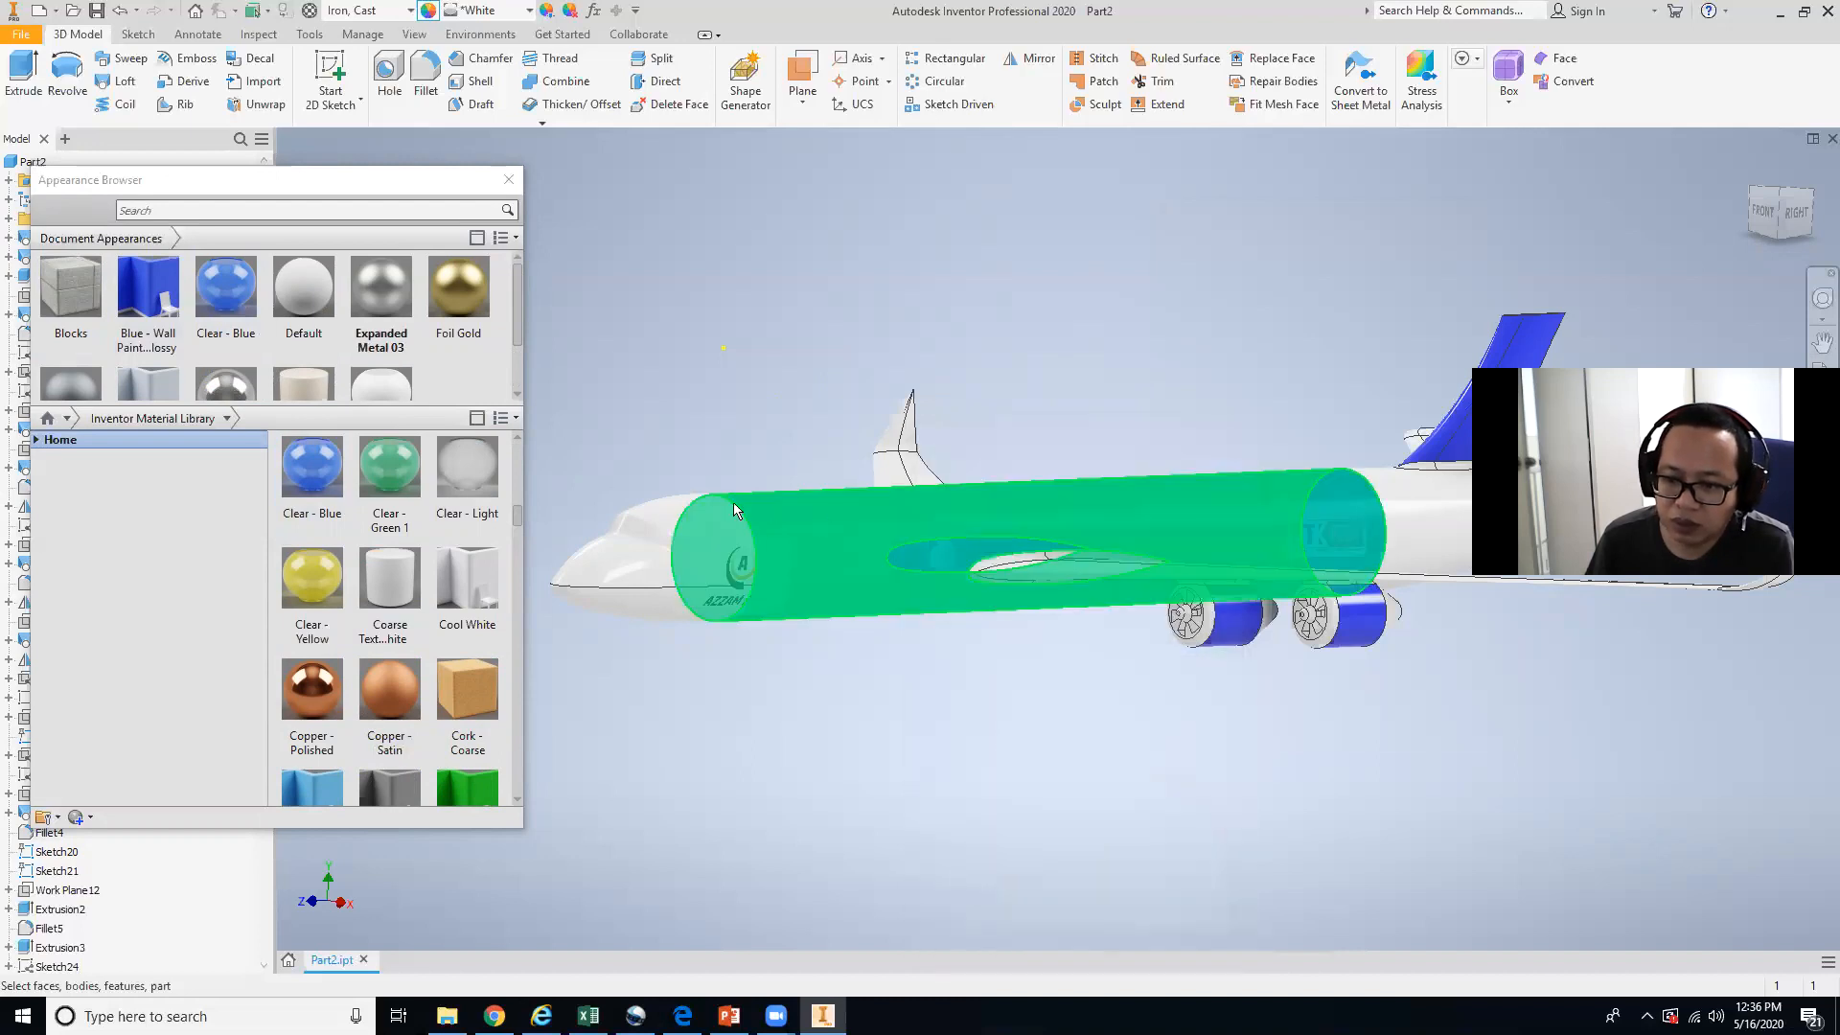
# Apply the Clear - Blue appearance to the selected fuselage section and clear the selection.
pyautogui.scroll(-1, 215, 324)
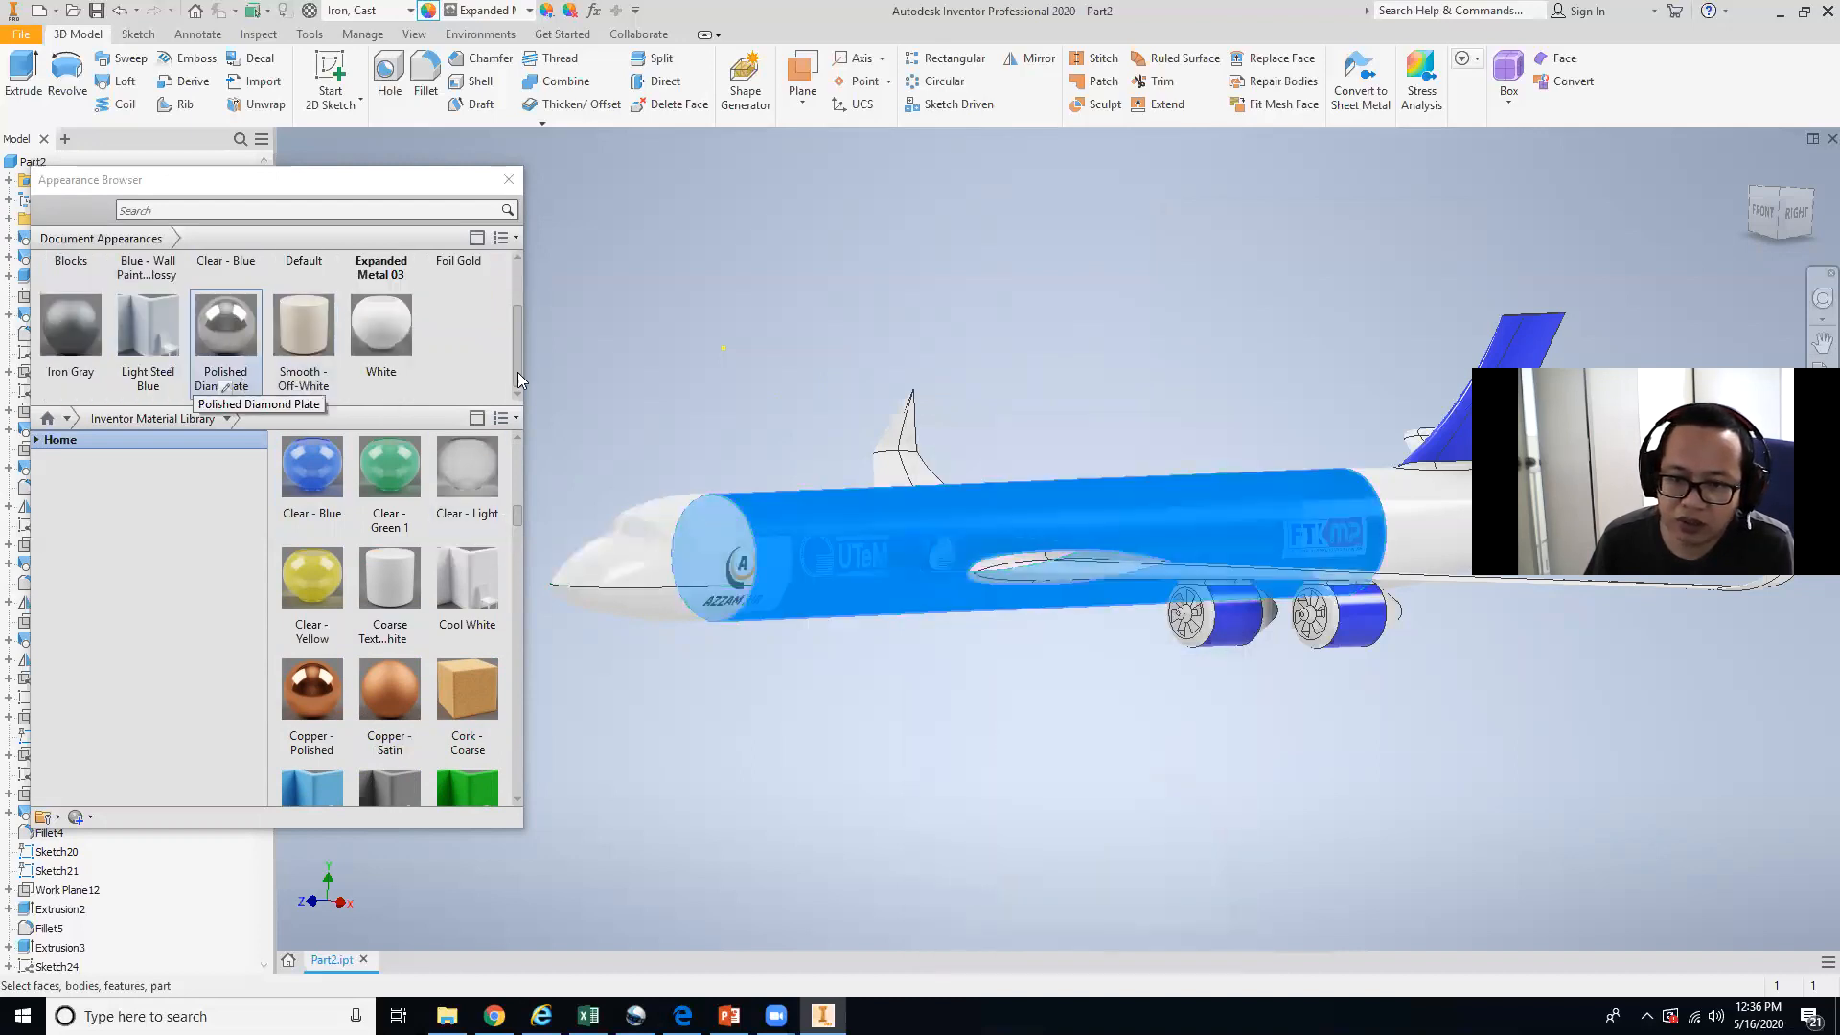
pyautogui.scroll(1, 521, 380)
pyautogui.click(224, 343)
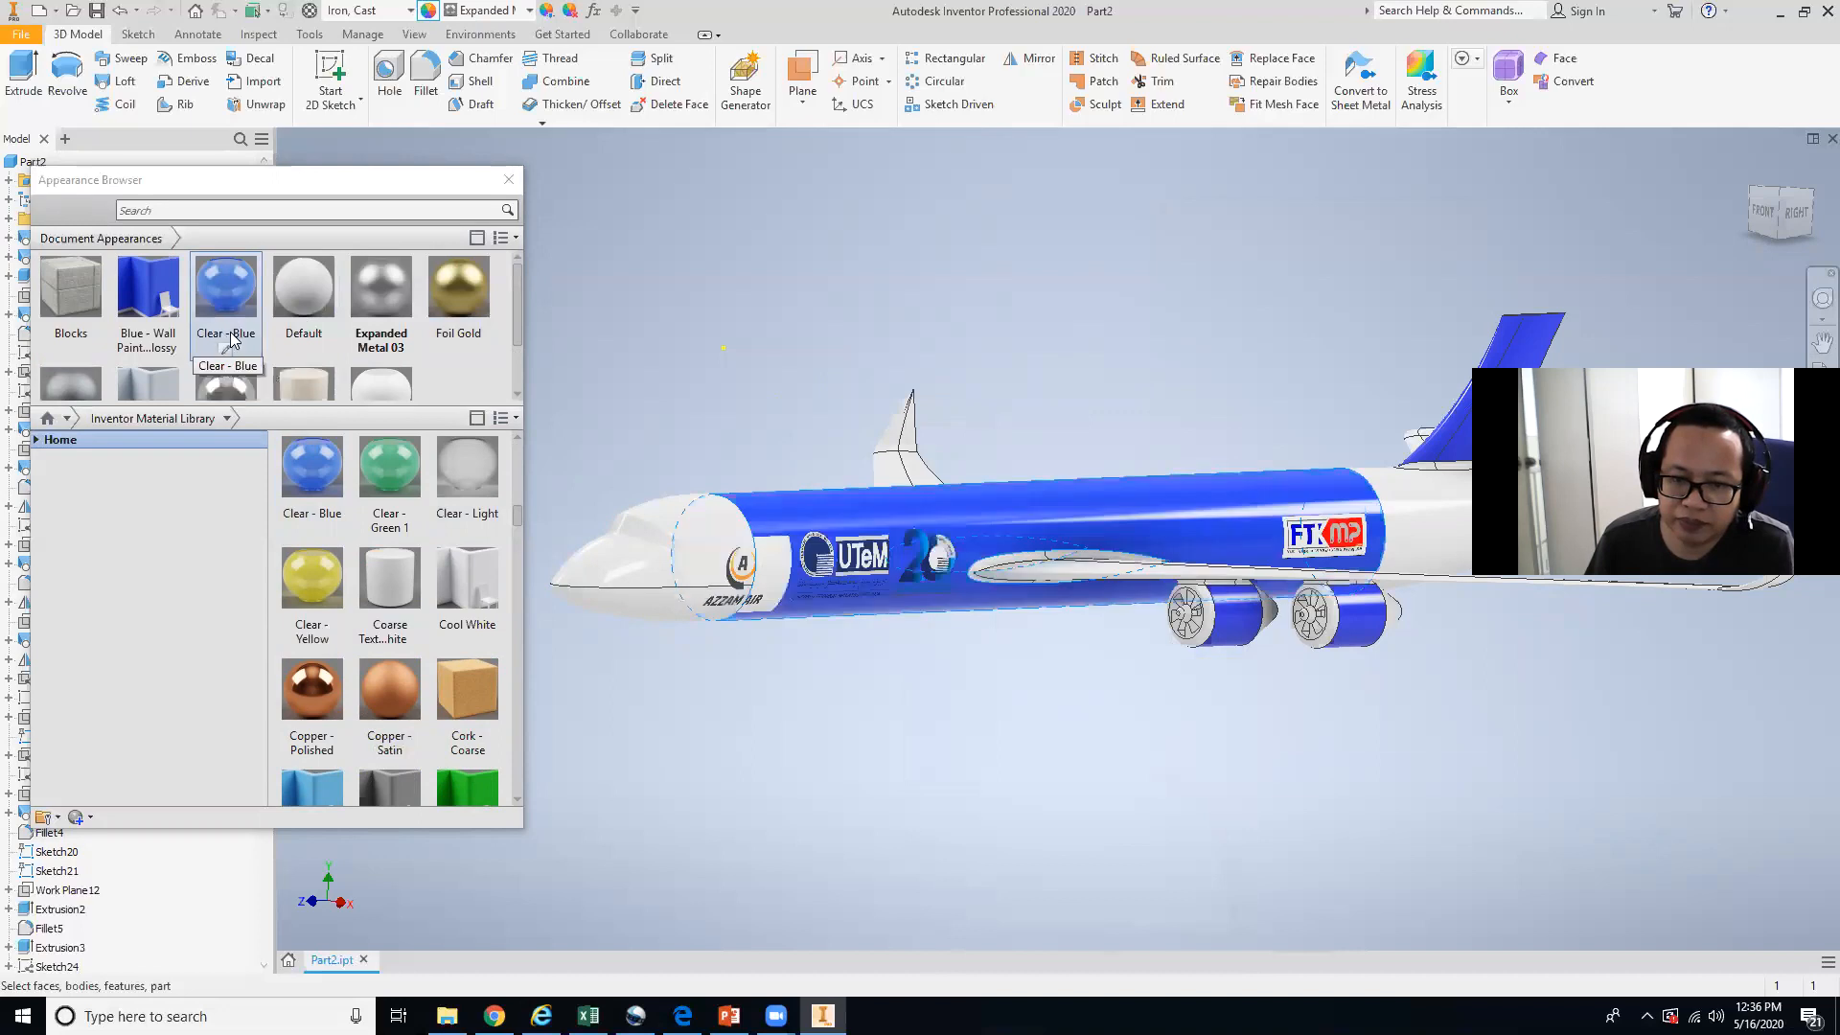
pyautogui.rightClick(238, 294)
pyautogui.click(326, 296)
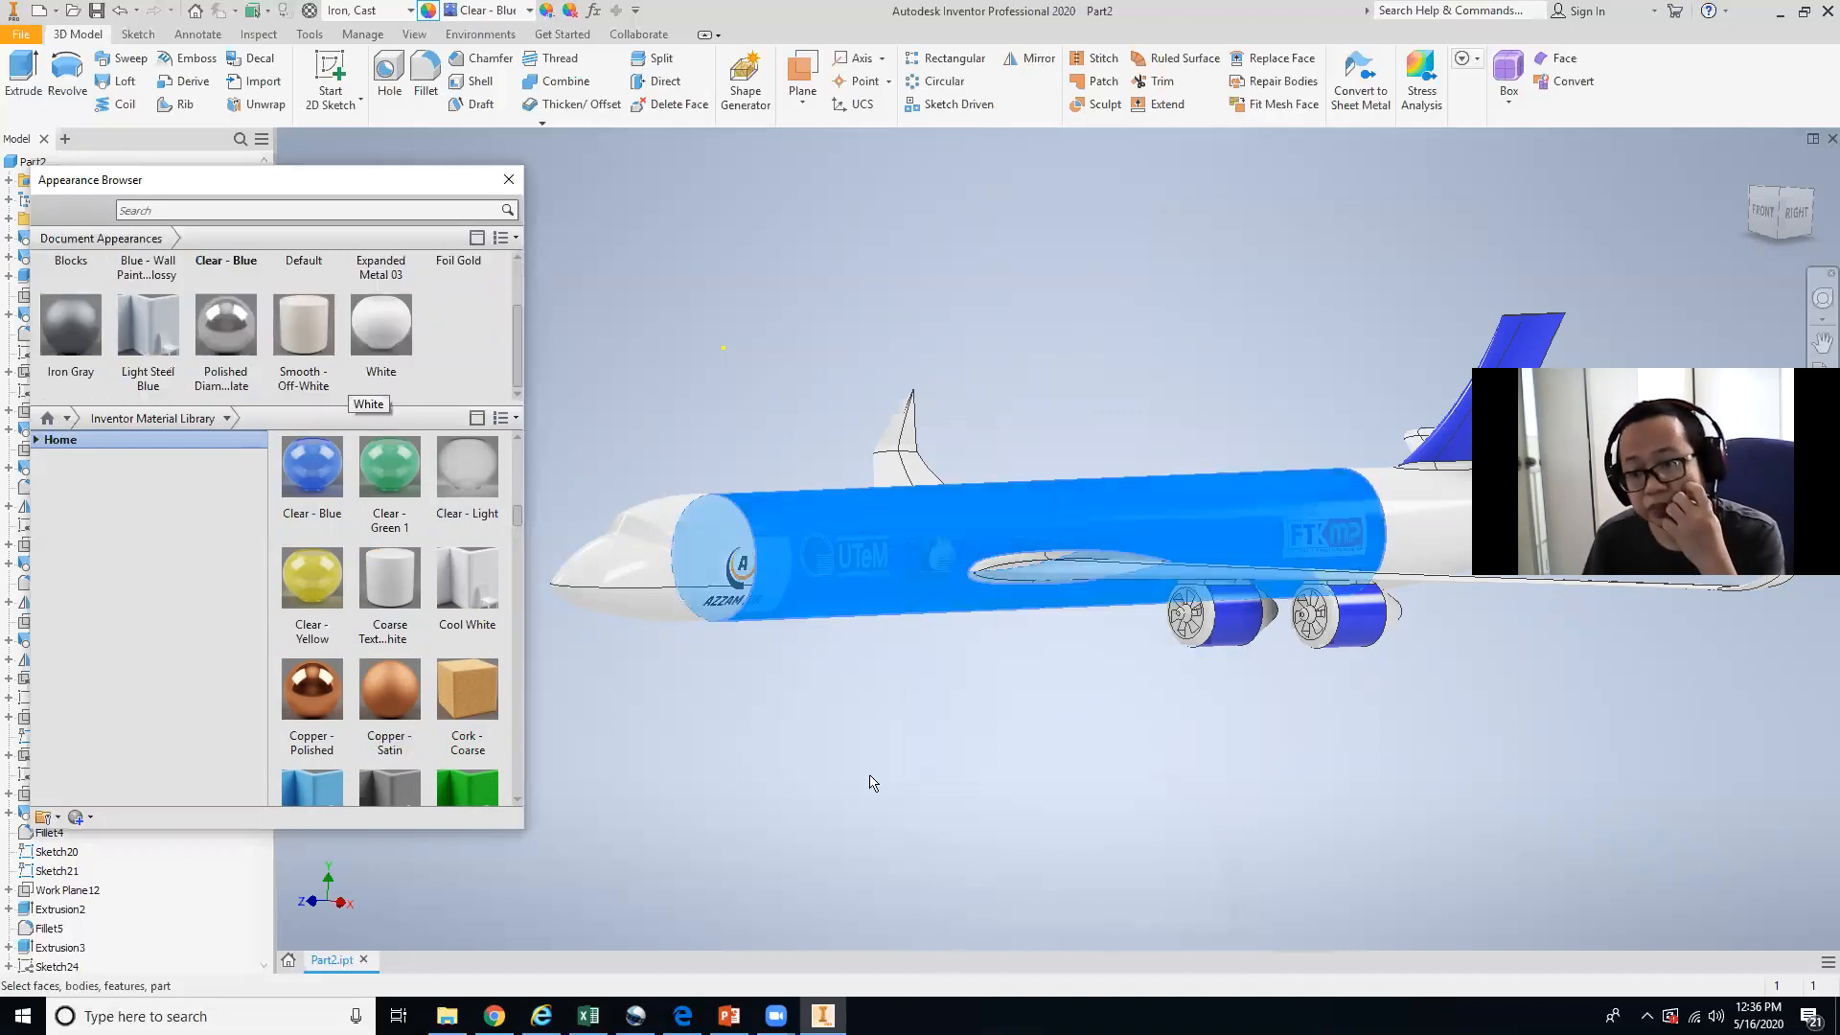
pyautogui.click(901, 826)
pyautogui.scroll(-1, 230, 364)
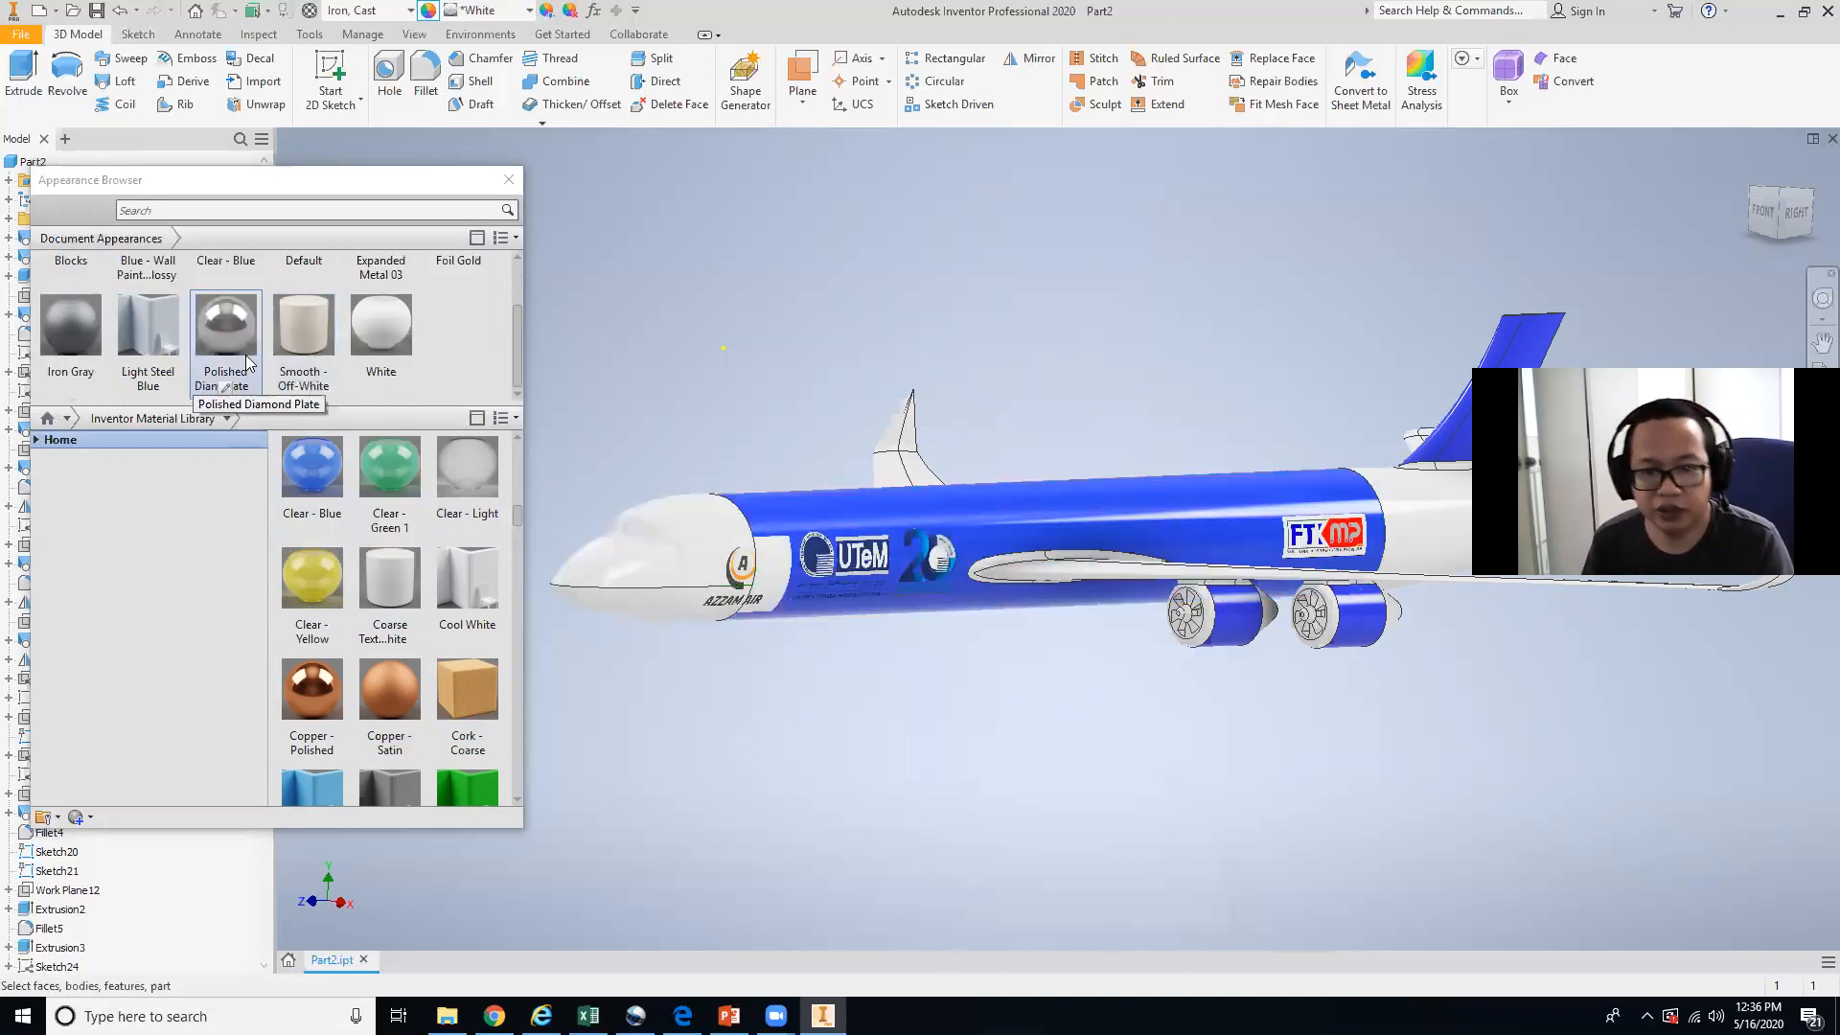
pyautogui.click(848, 518)
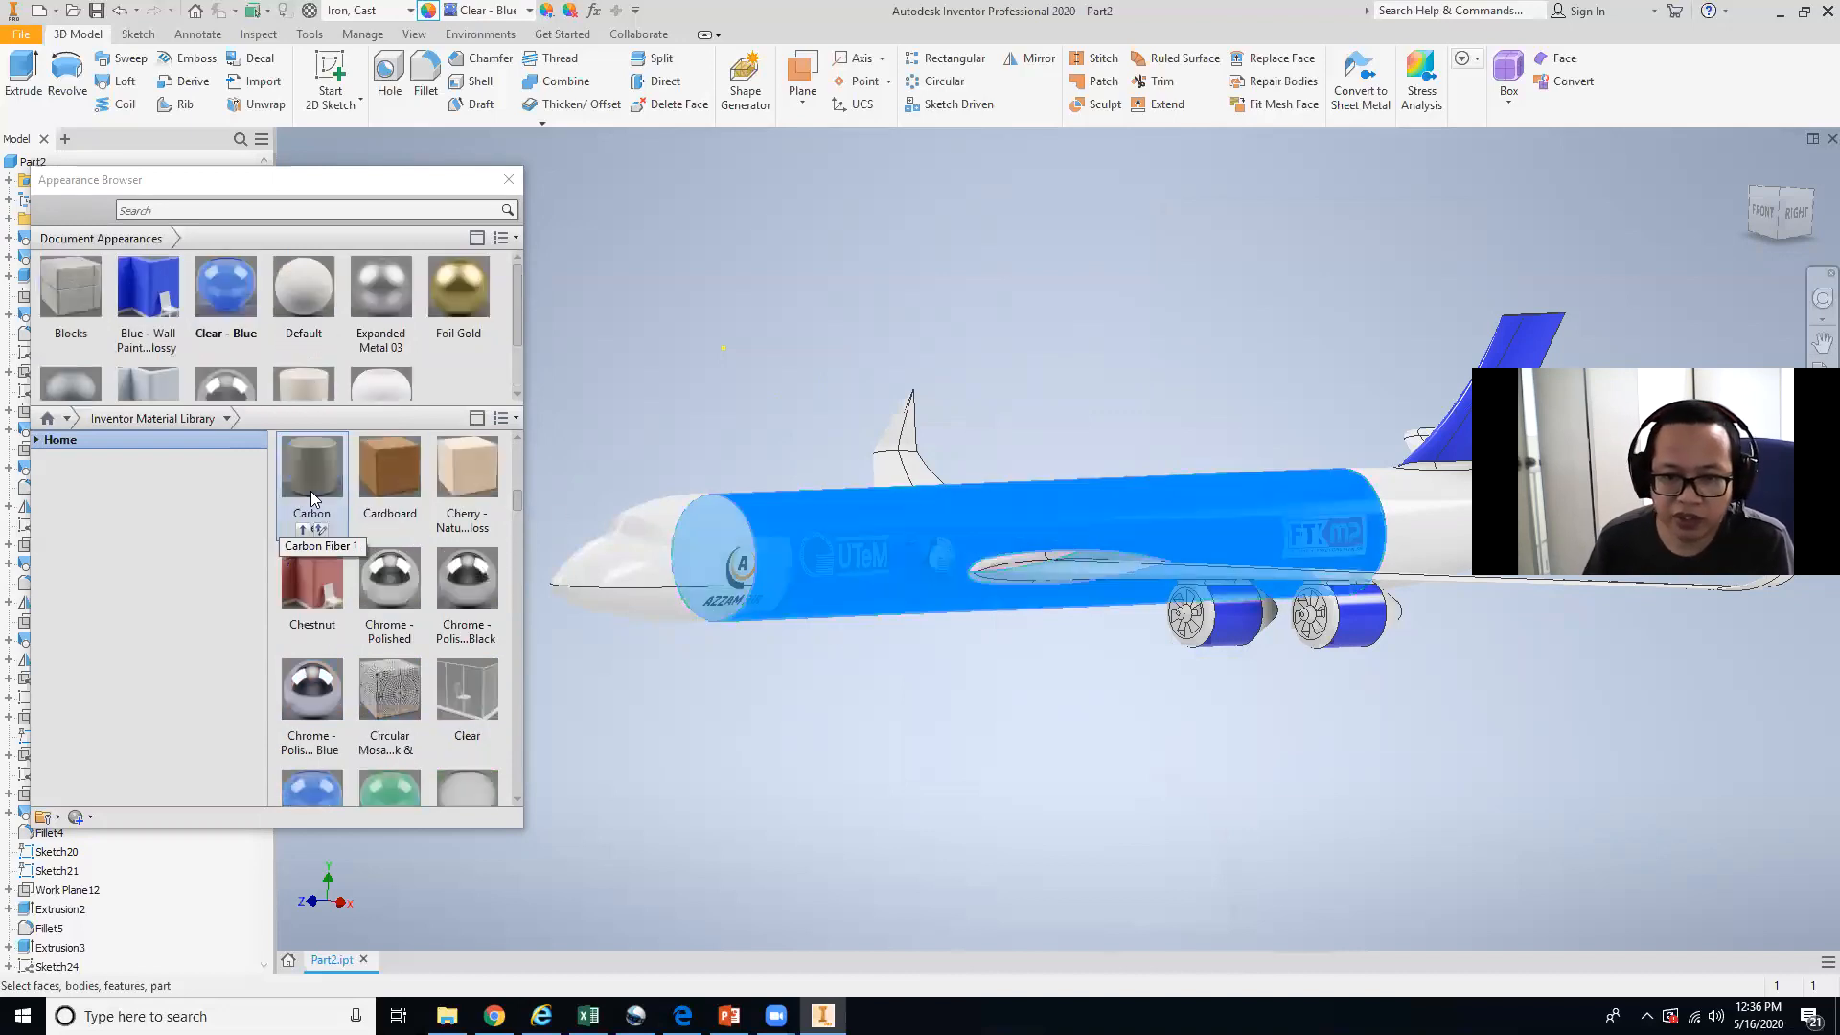
pyautogui.click(241, 295)
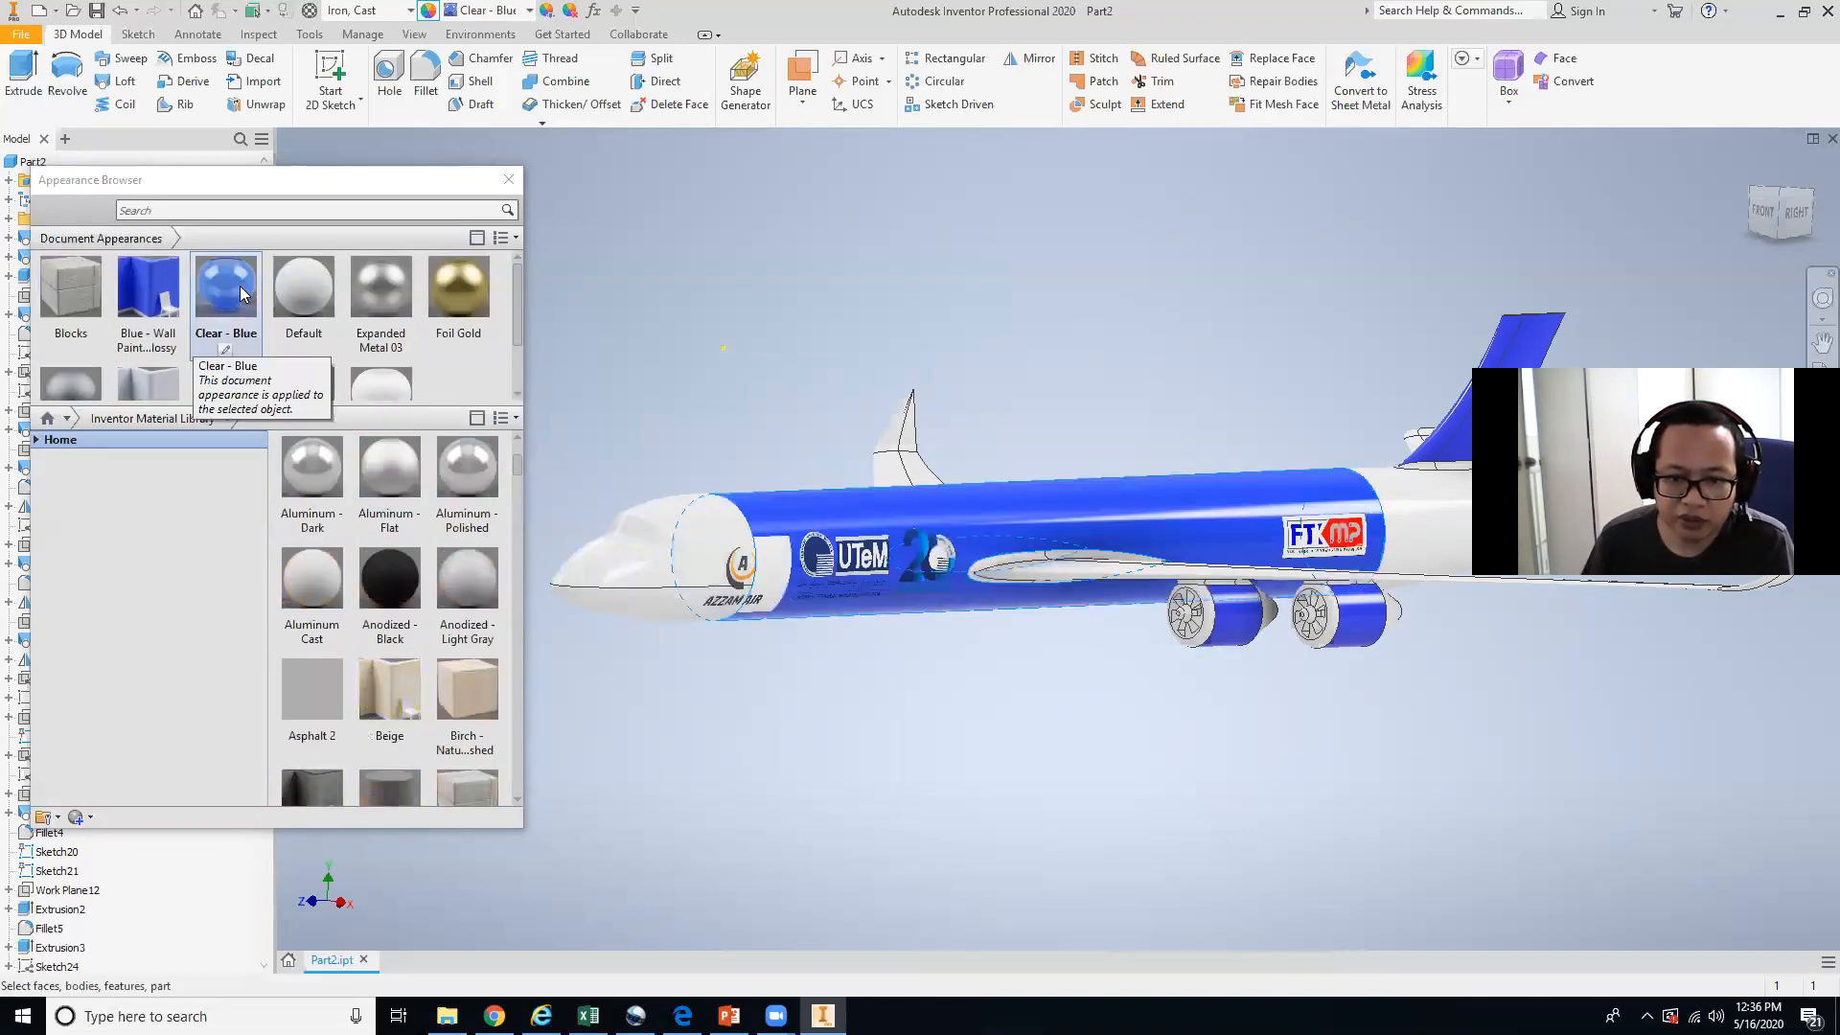
pyautogui.click(760, 911)
# Orbit around the aircraft to inspect the Clear - Blue fuselage from another angle.
pyautogui.keyDown('shift'); pyautogui.moveTo(1007, 746); pyautogui.dragTo(952, 694, button='middle'); pyautogui.keyUp('shift')
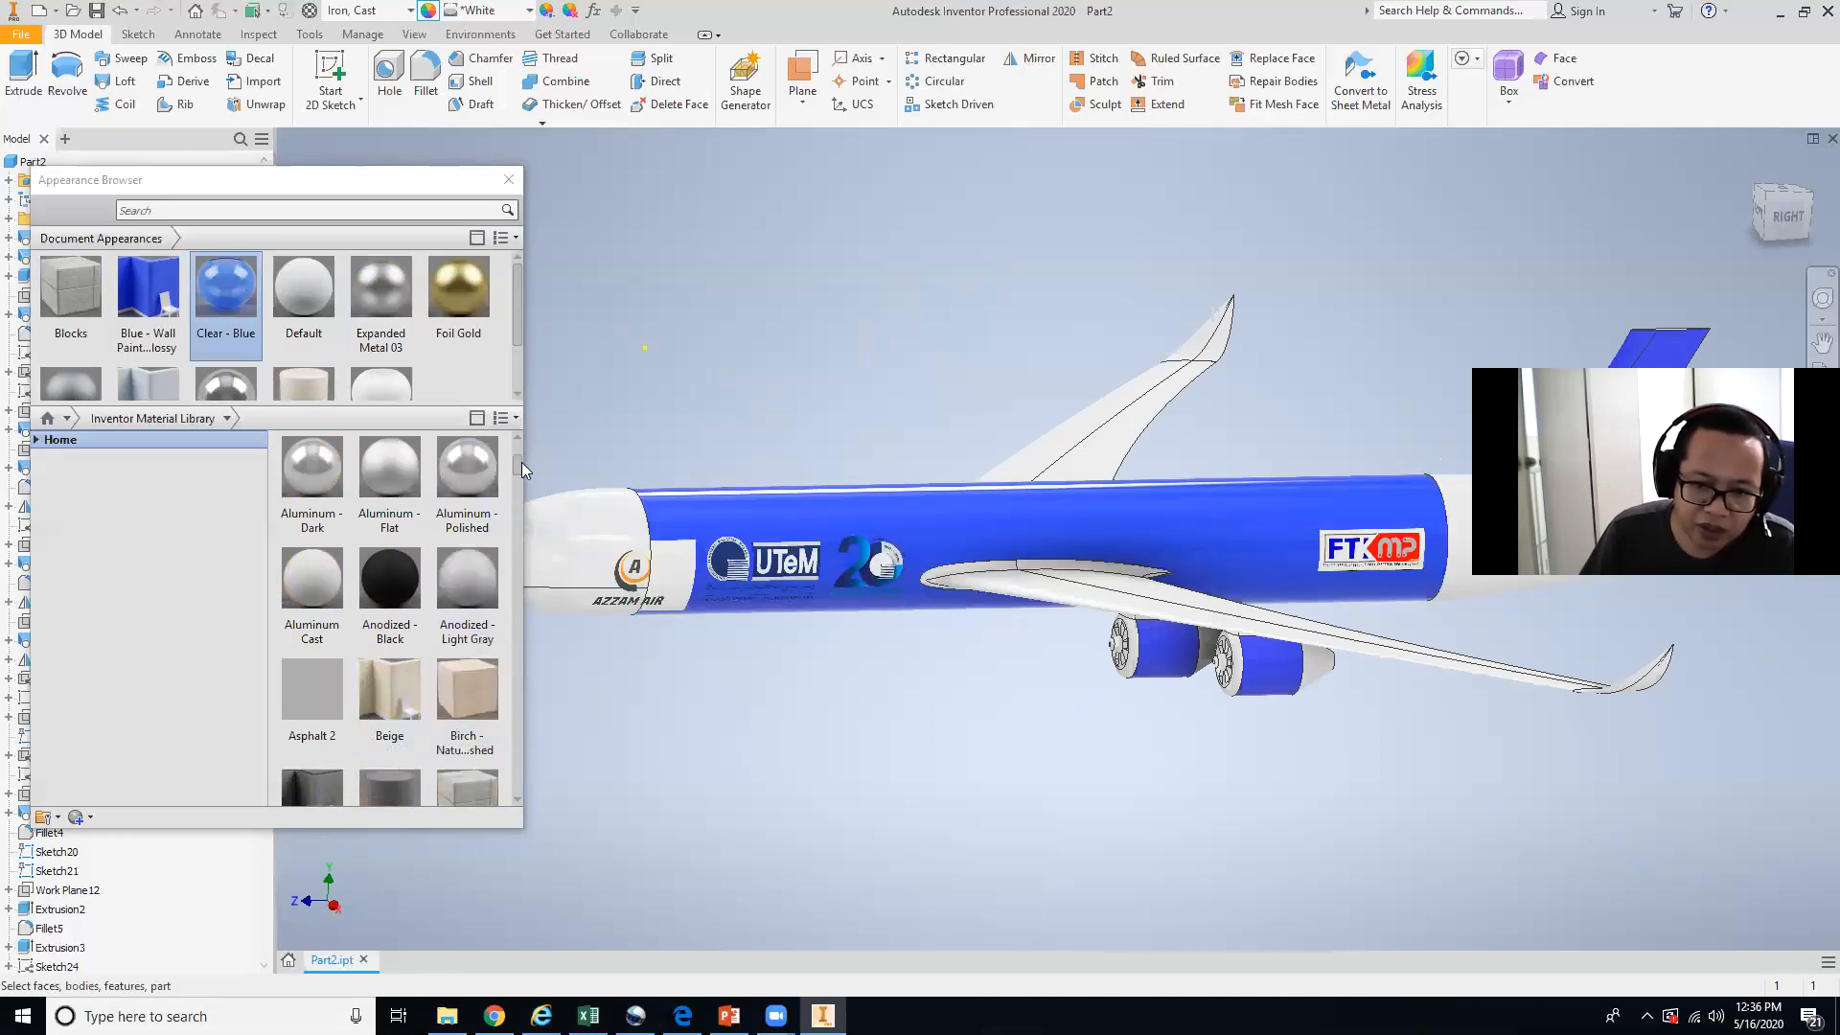
pyautogui.moveTo(519, 460); pyautogui.dragTo(531, 543)
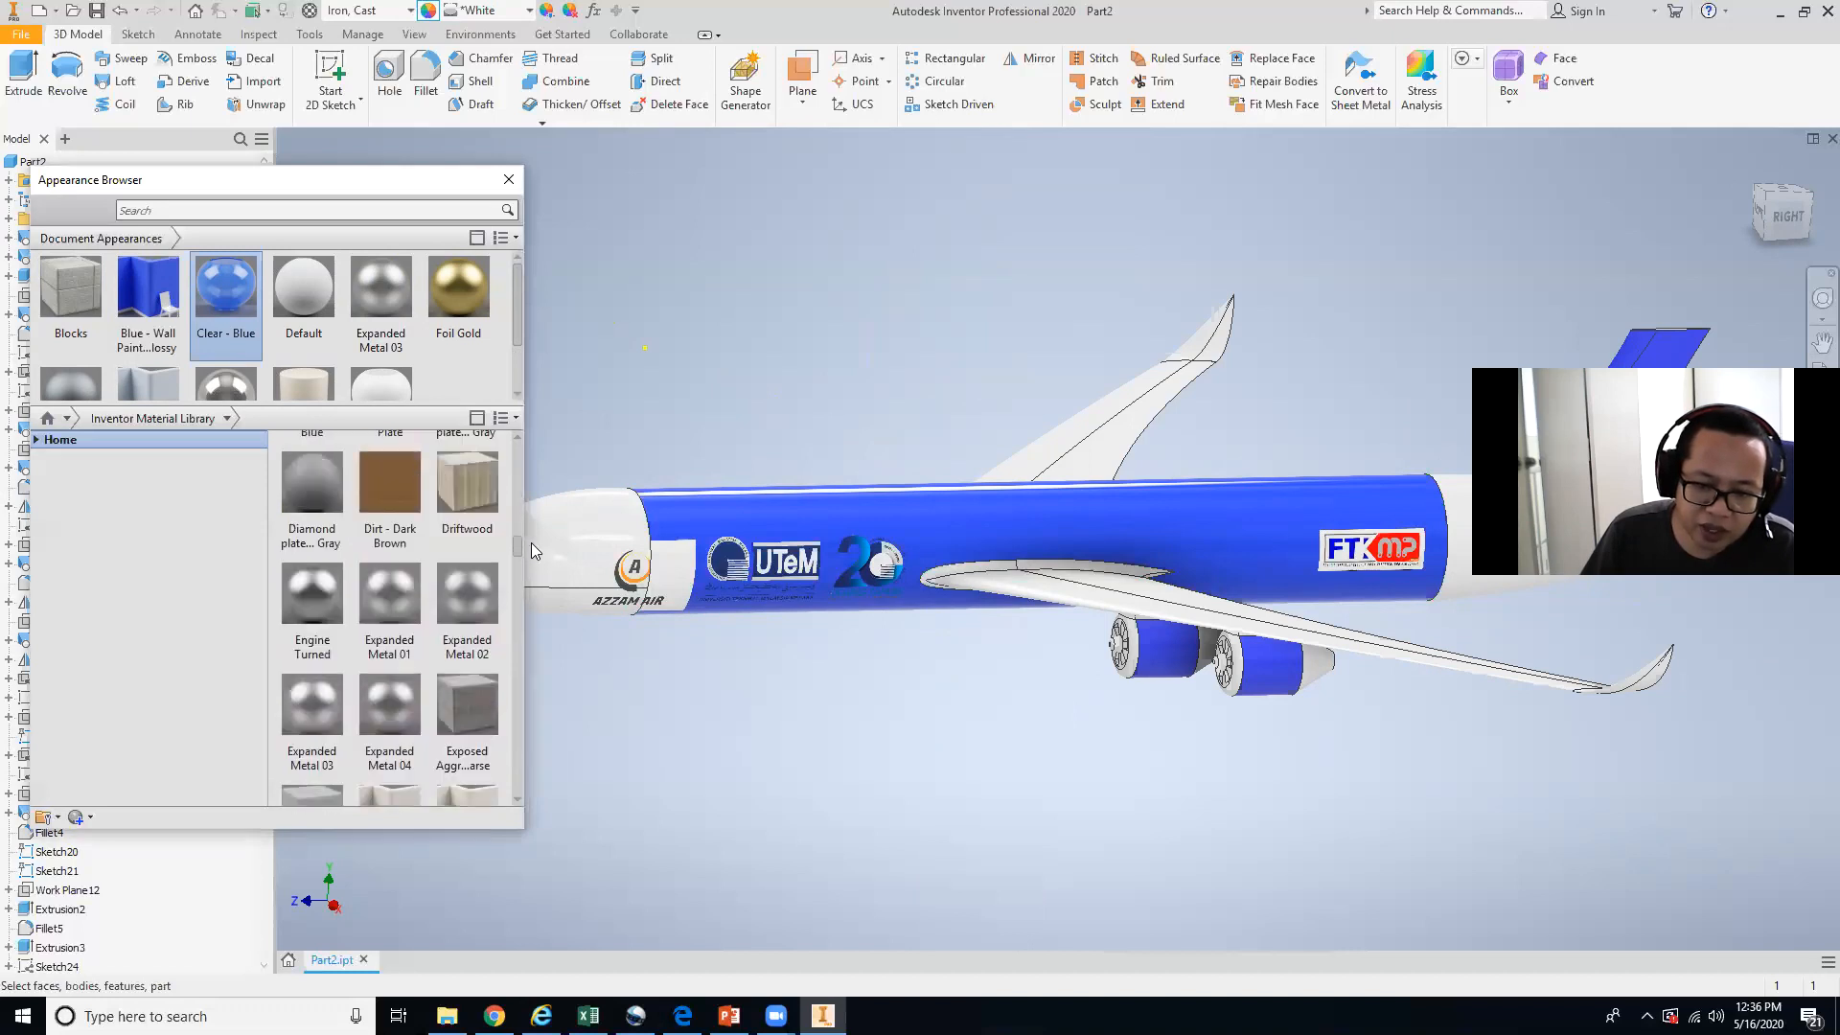
pyautogui.moveTo(781, 625); pyautogui.dragTo(930, 668, button='middle')
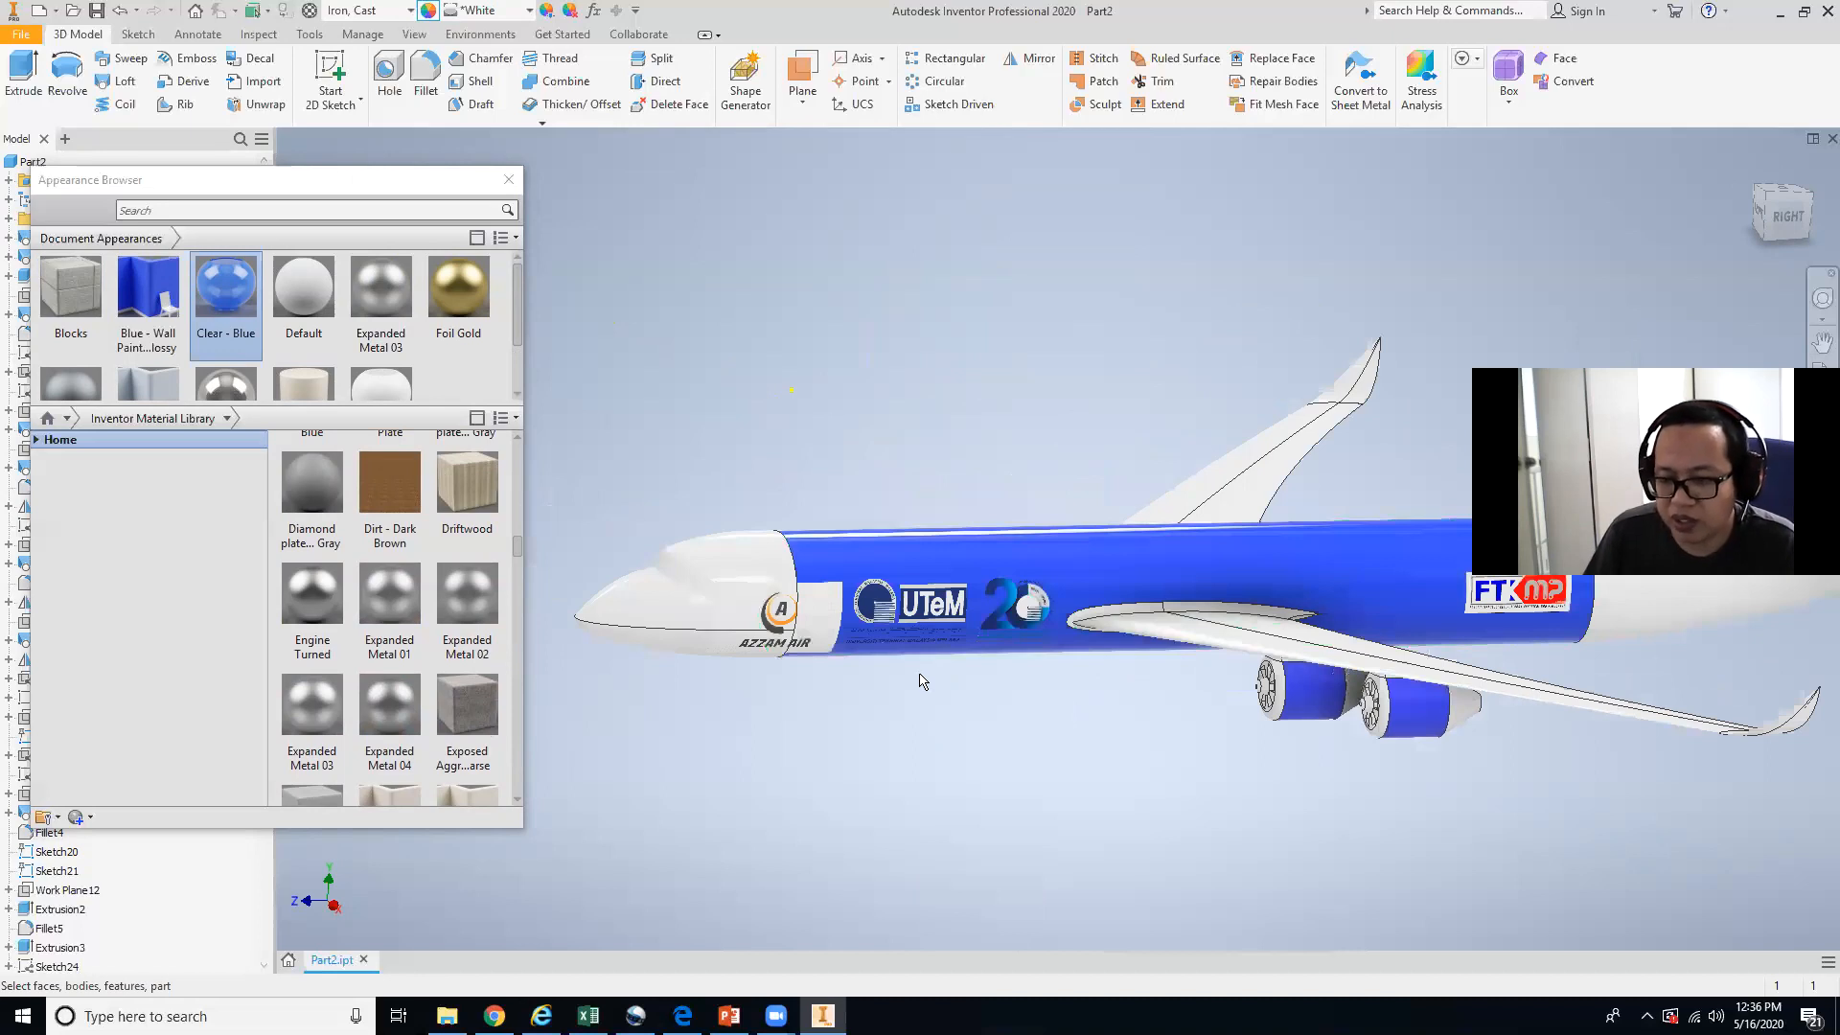
pyautogui.click(494, 1015)
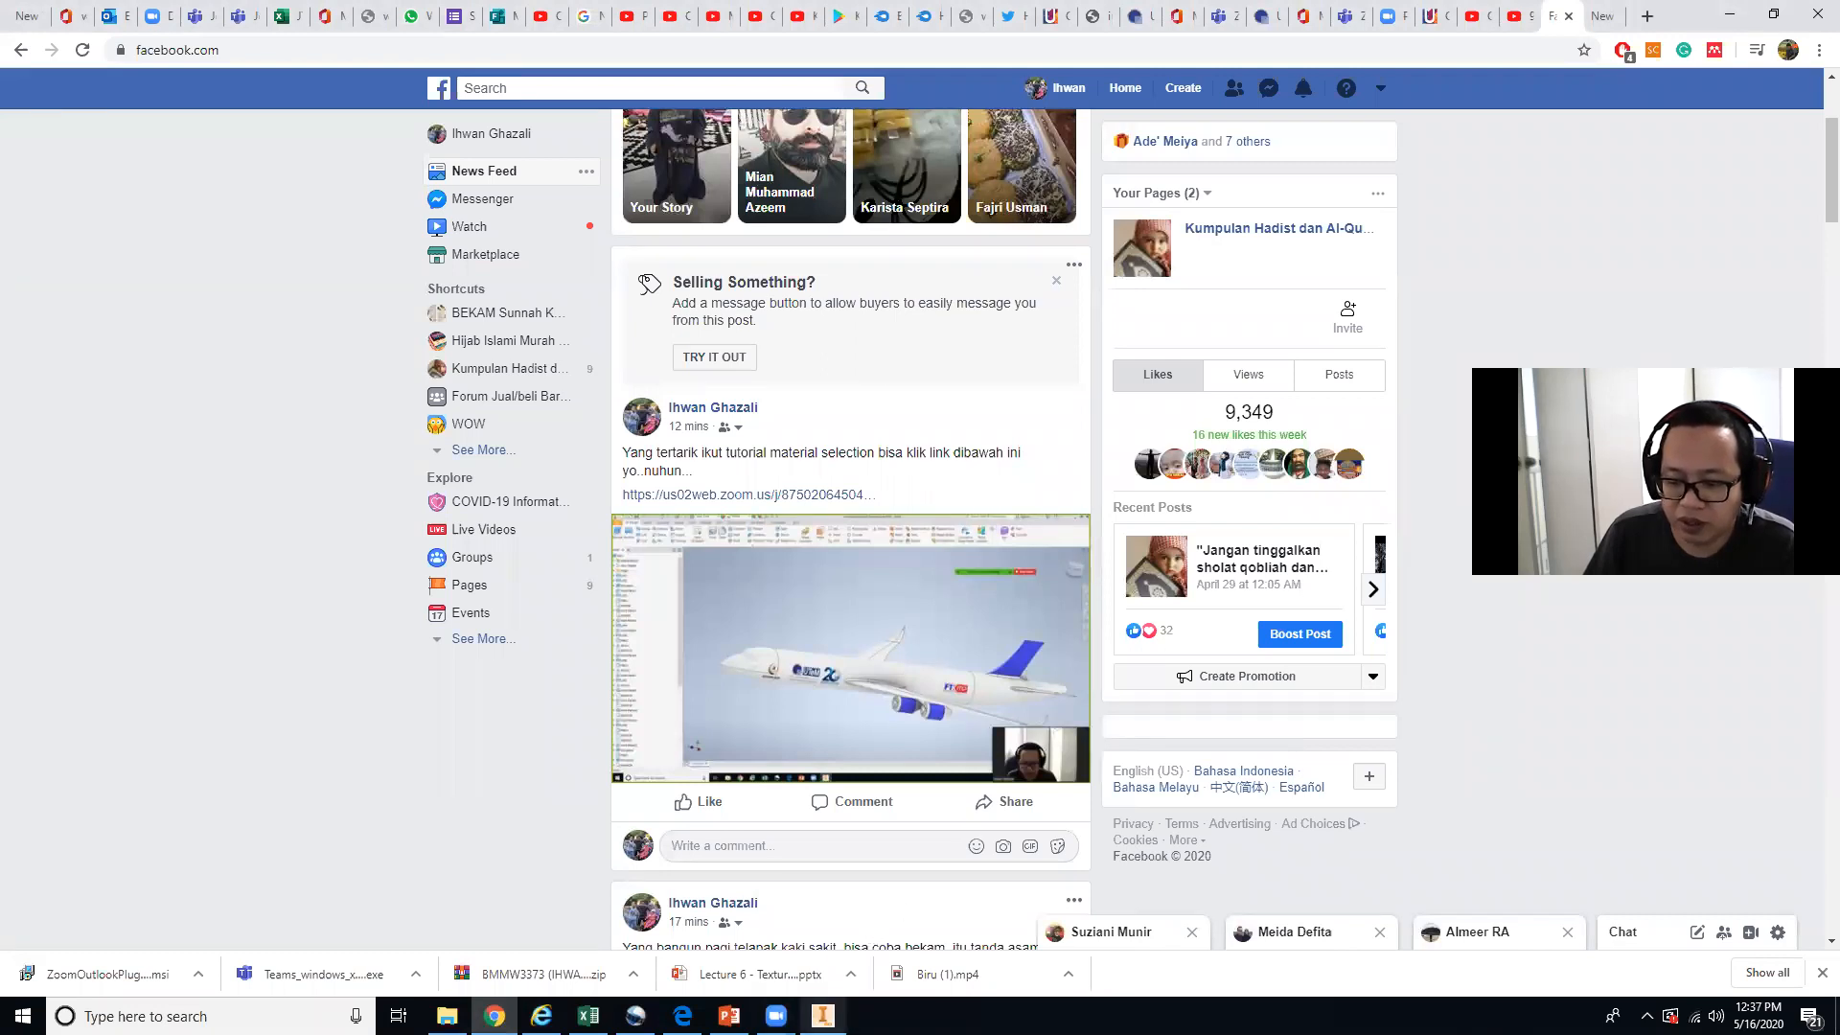
pyautogui.moveTo(822, 1016)
pyautogui.click(845, 942)
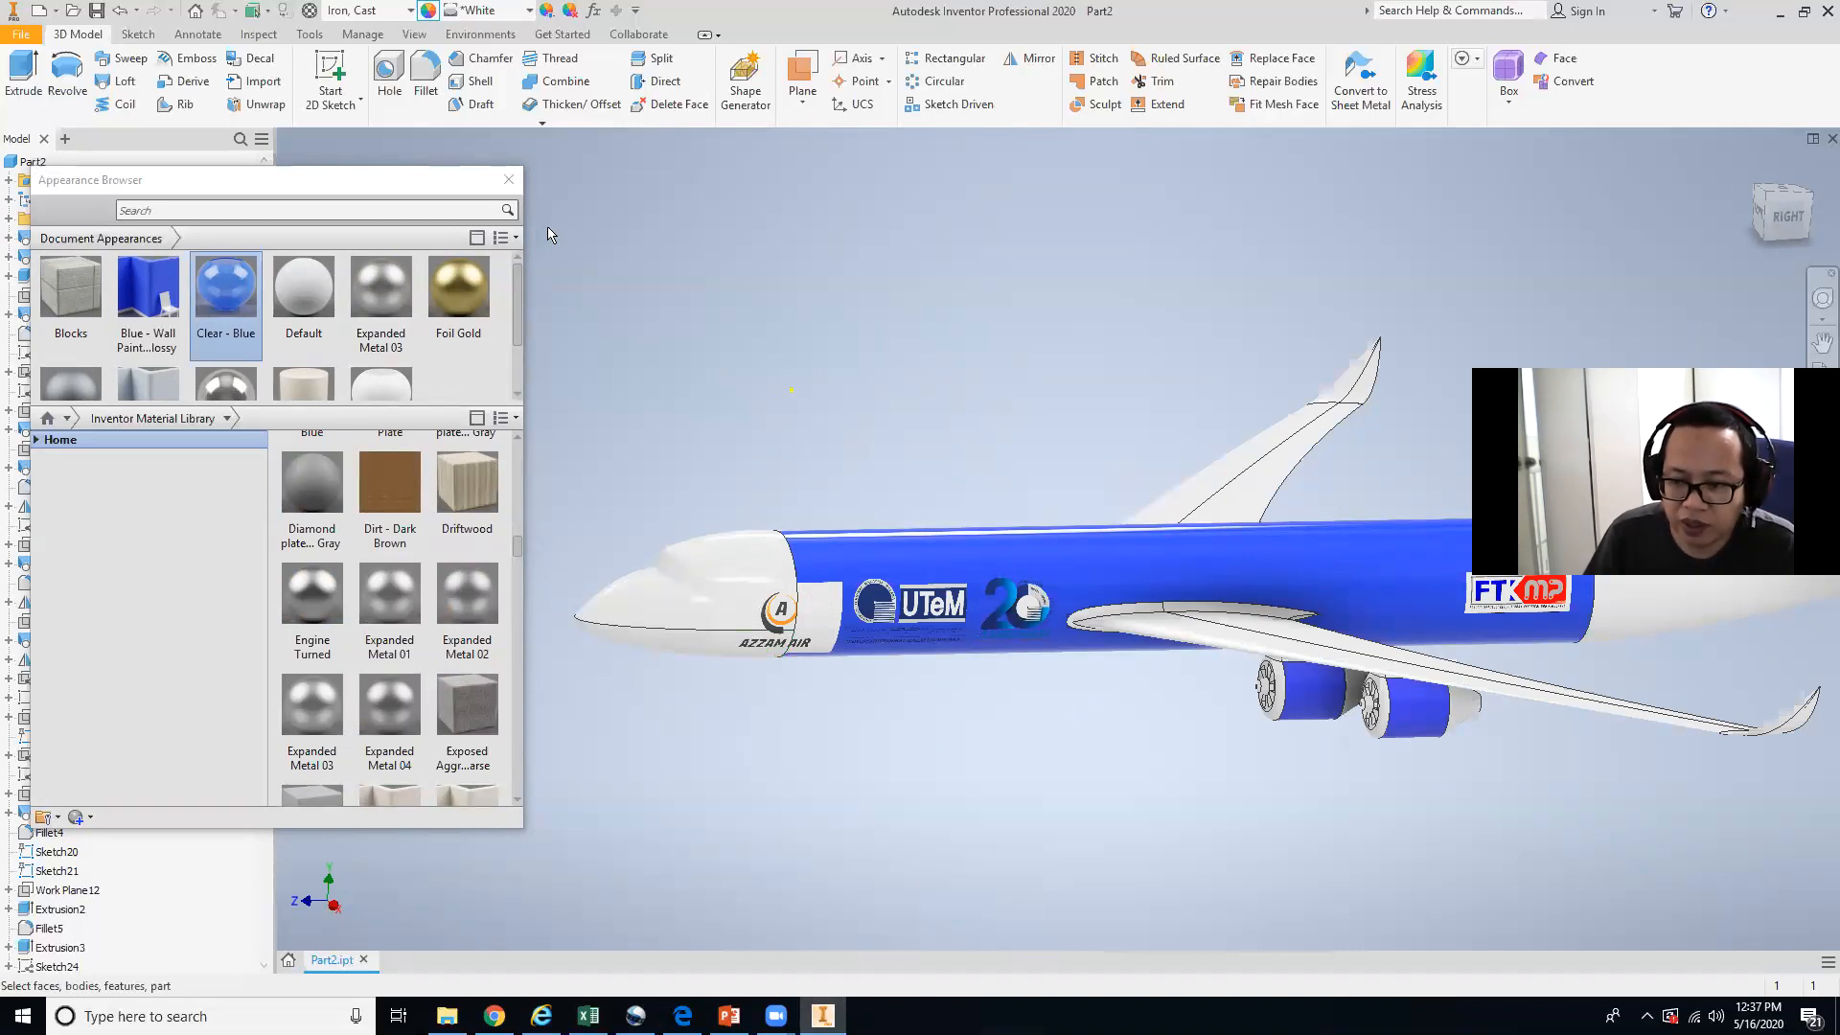
# Close the Appearance Browser and switch to the PowerPoint texturing lecture presentation.
pyautogui.click(508, 182)
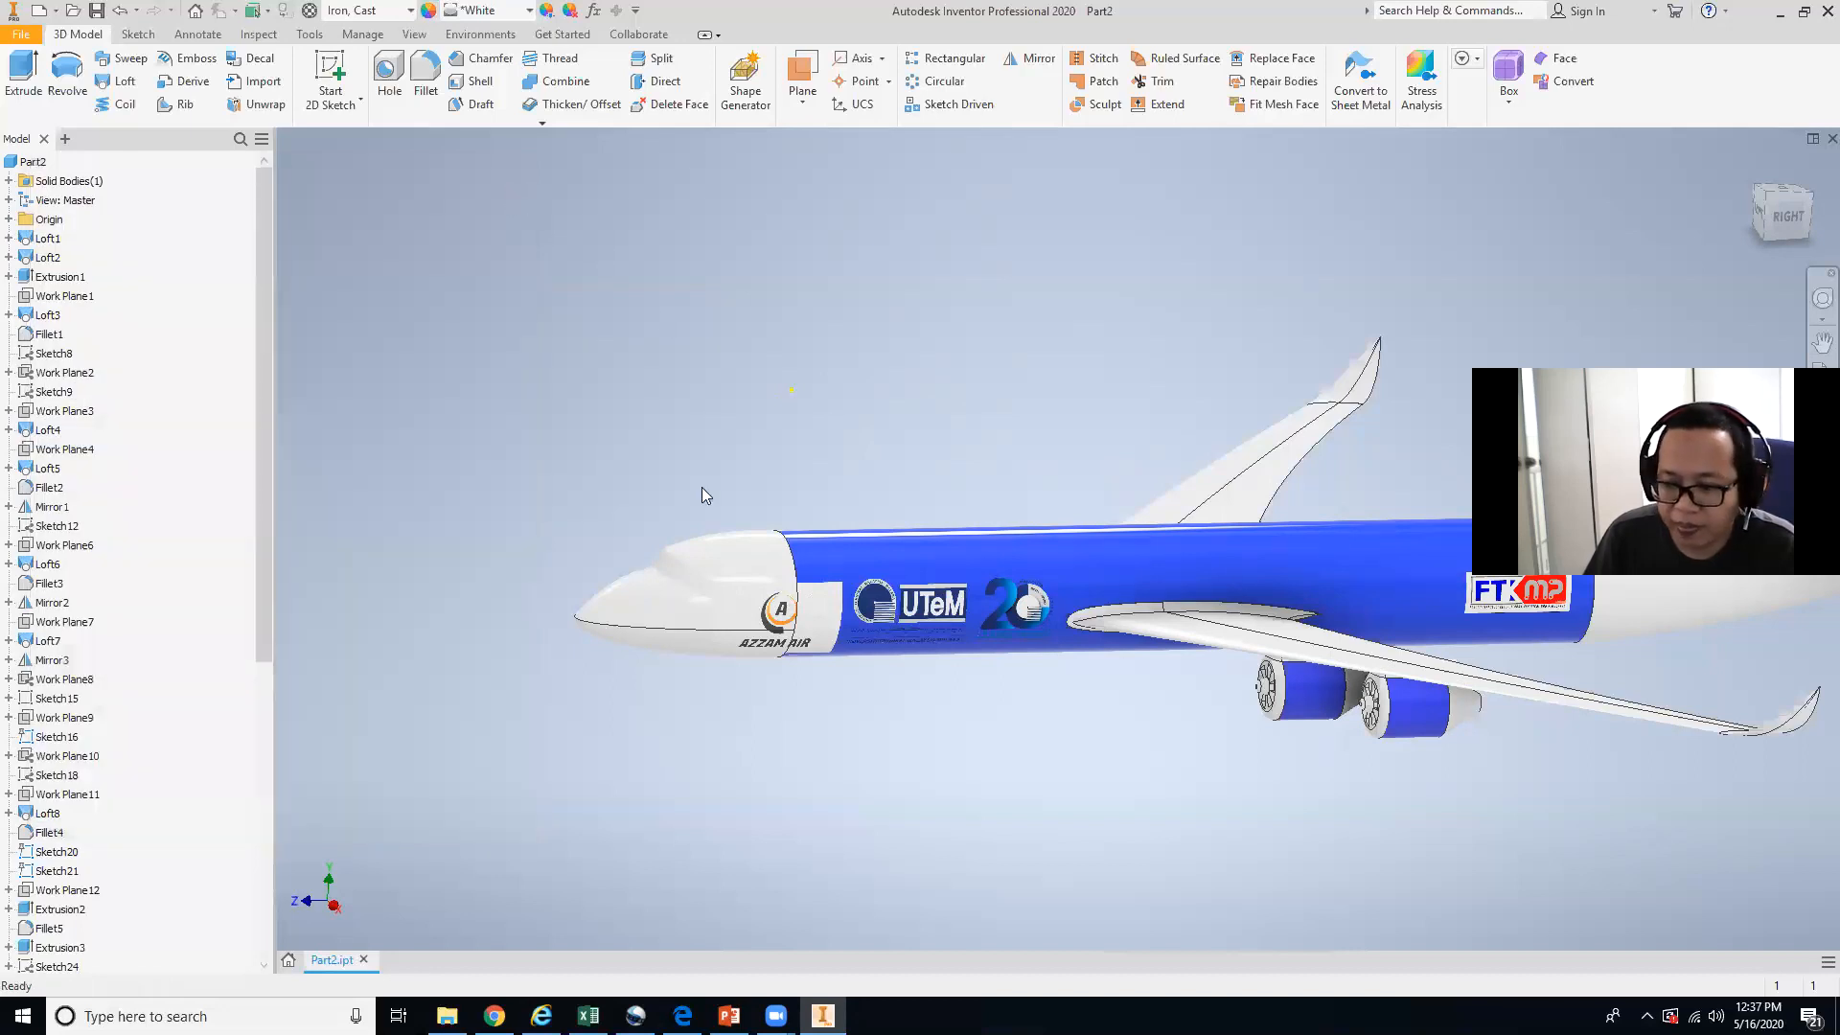
pyautogui.moveTo(636, 1016)
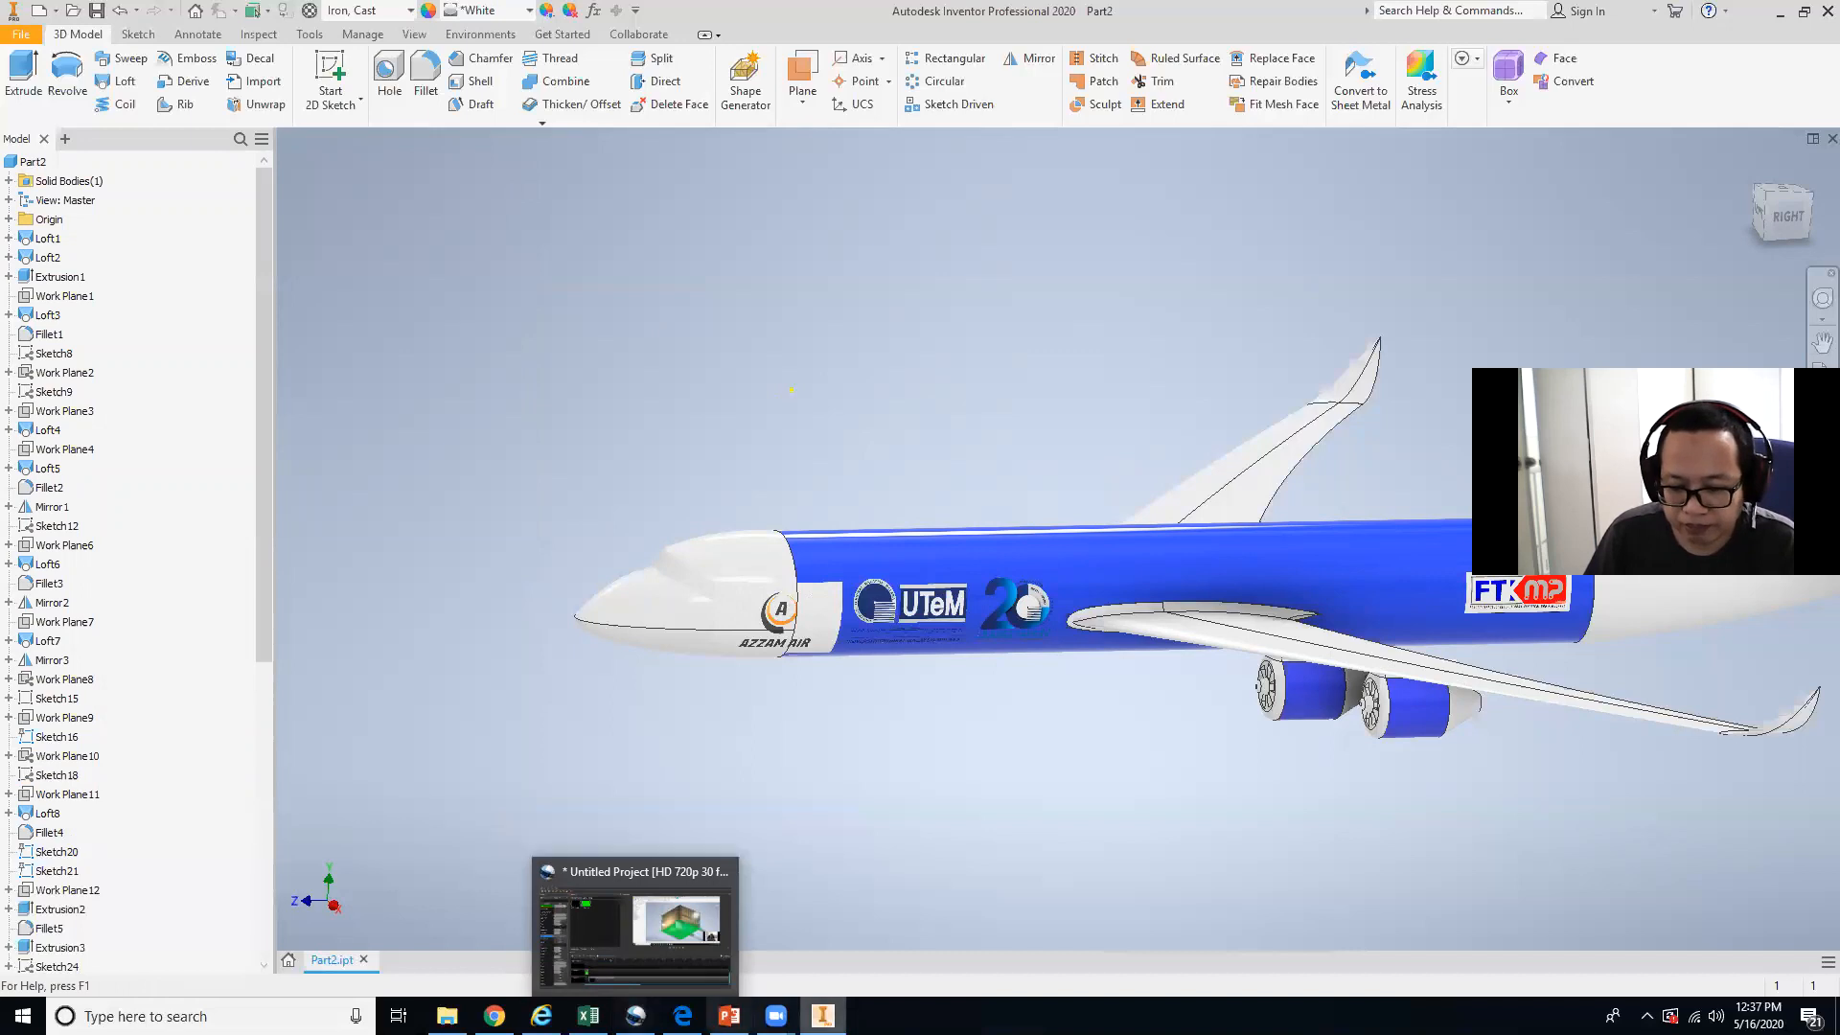
pyautogui.click(728, 1016)
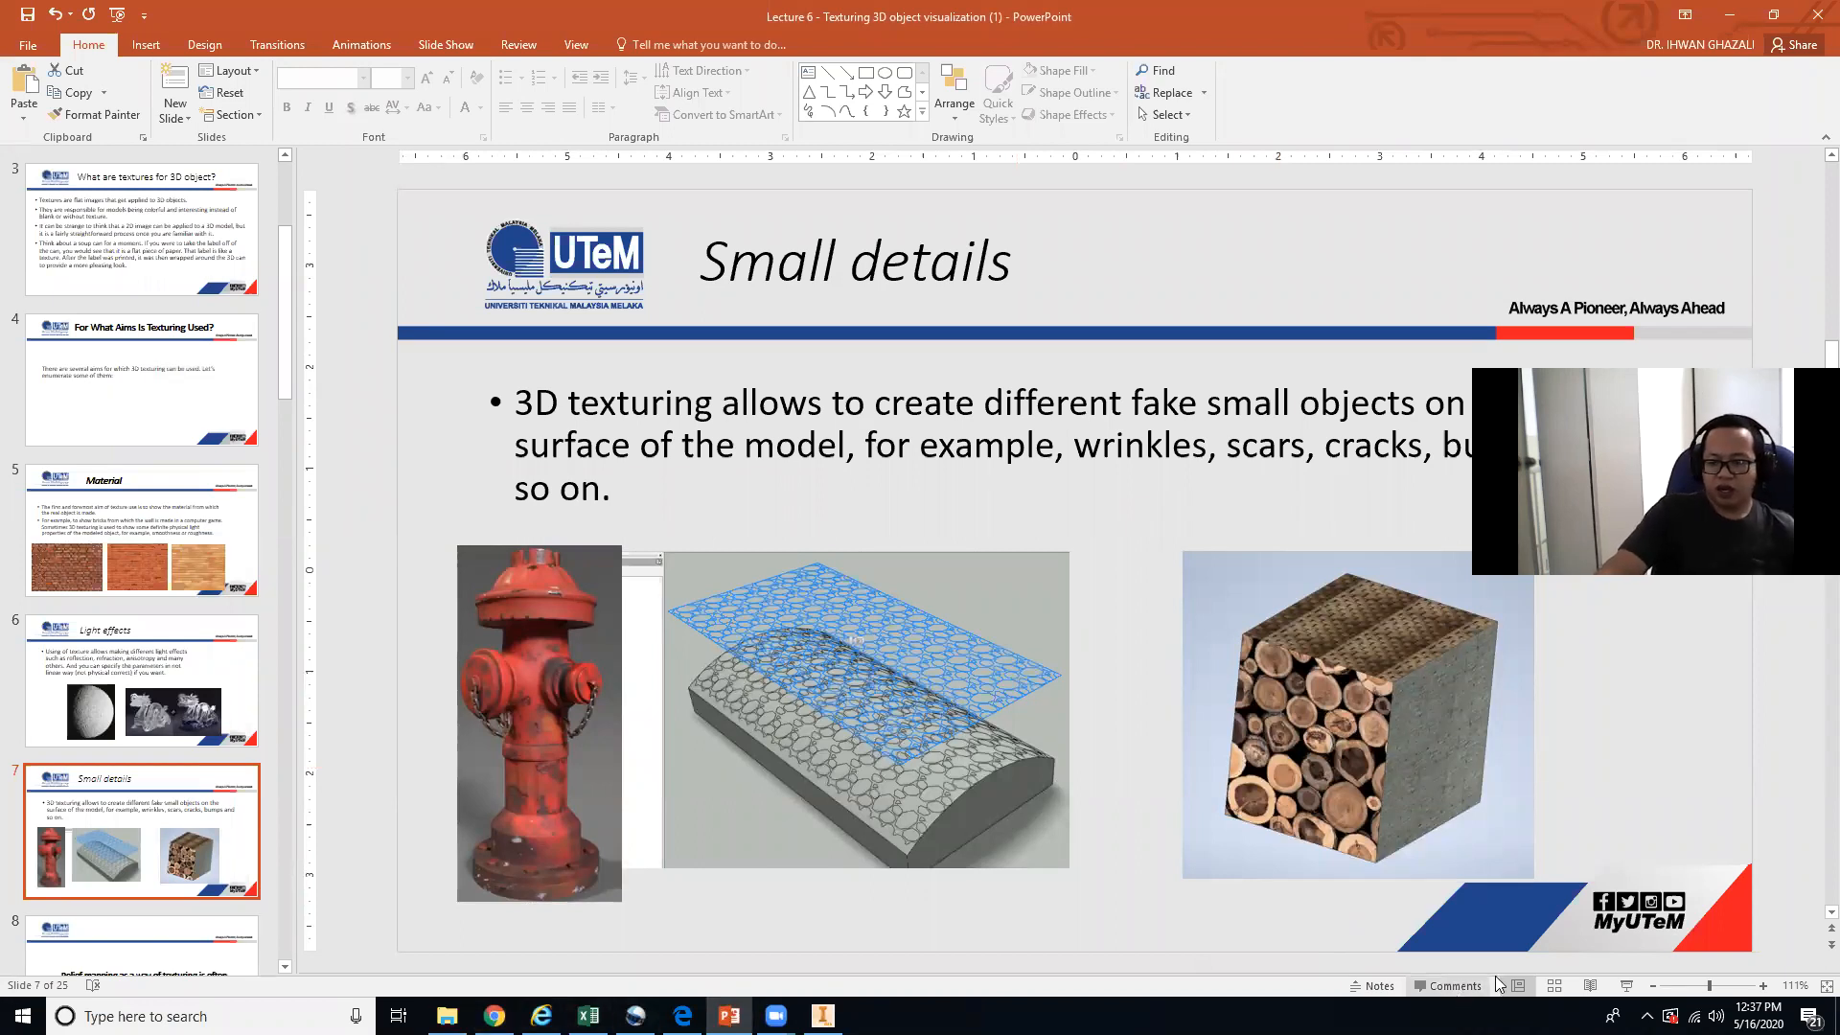
# Start the slide show from the Small details slide and advance two slides to Bump mapping.
pyautogui.click(1627, 988)
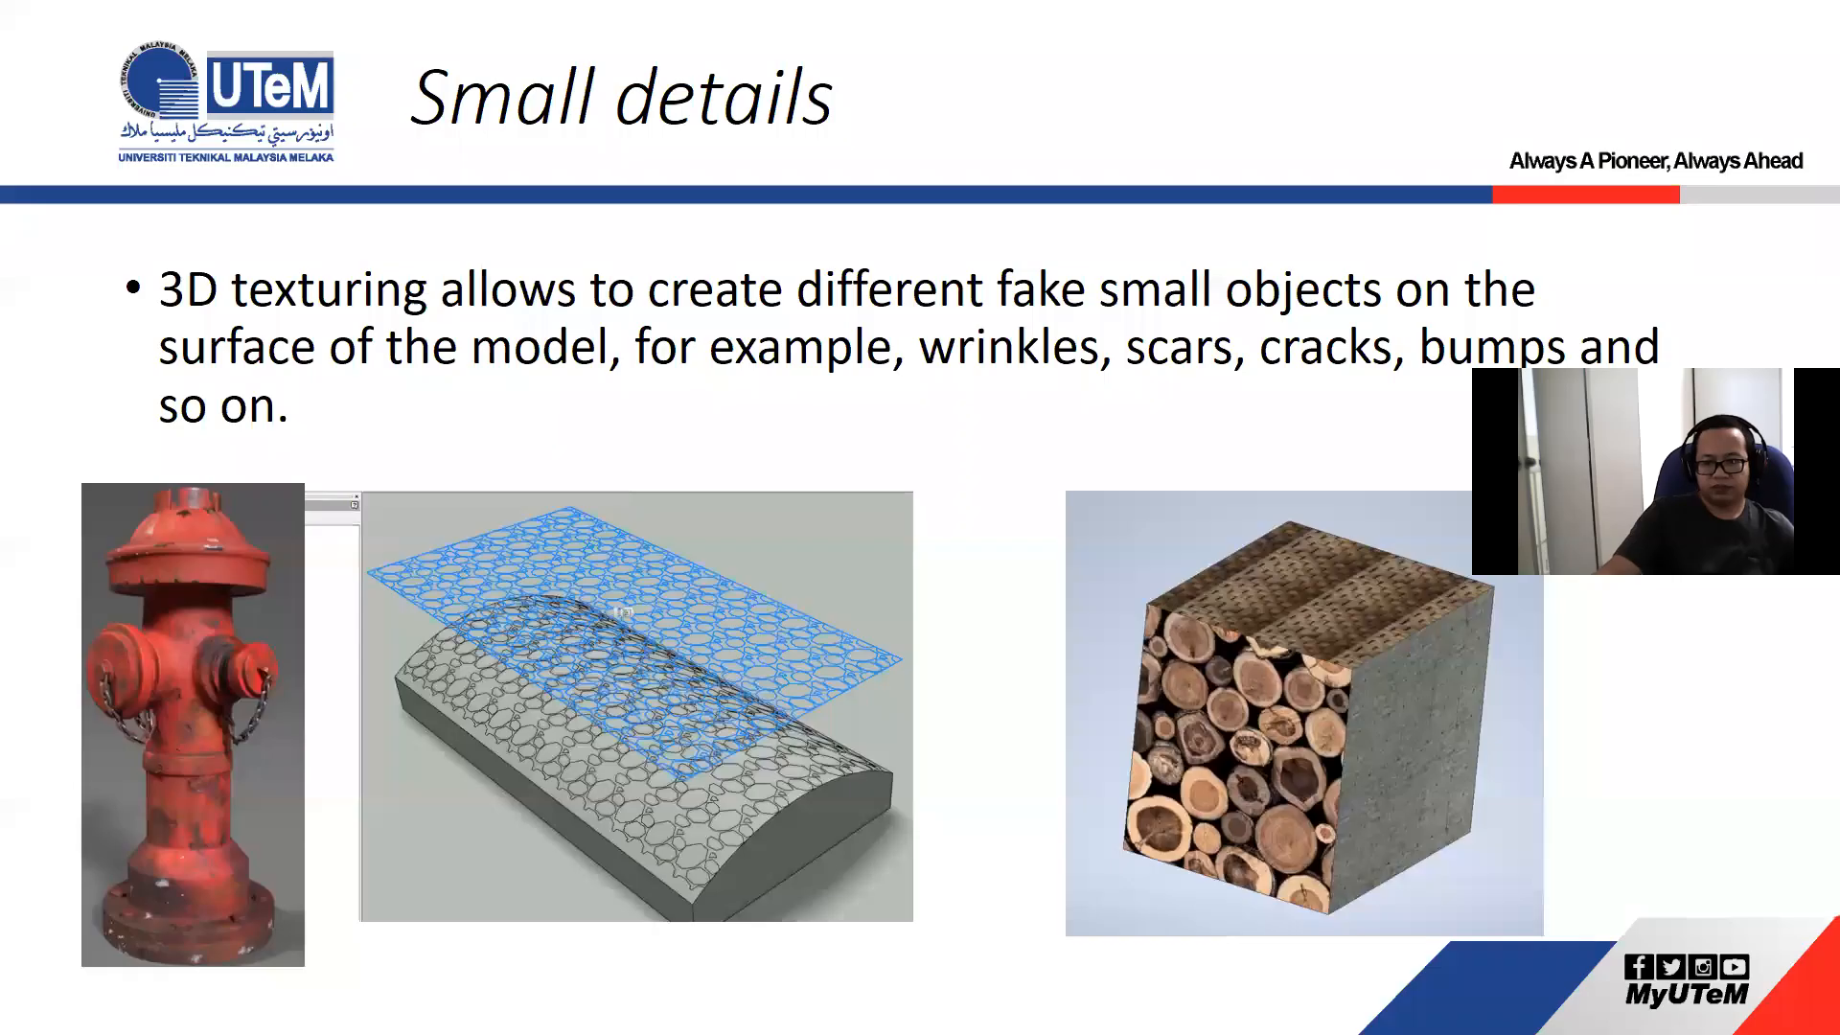
pyautogui.press('Right')
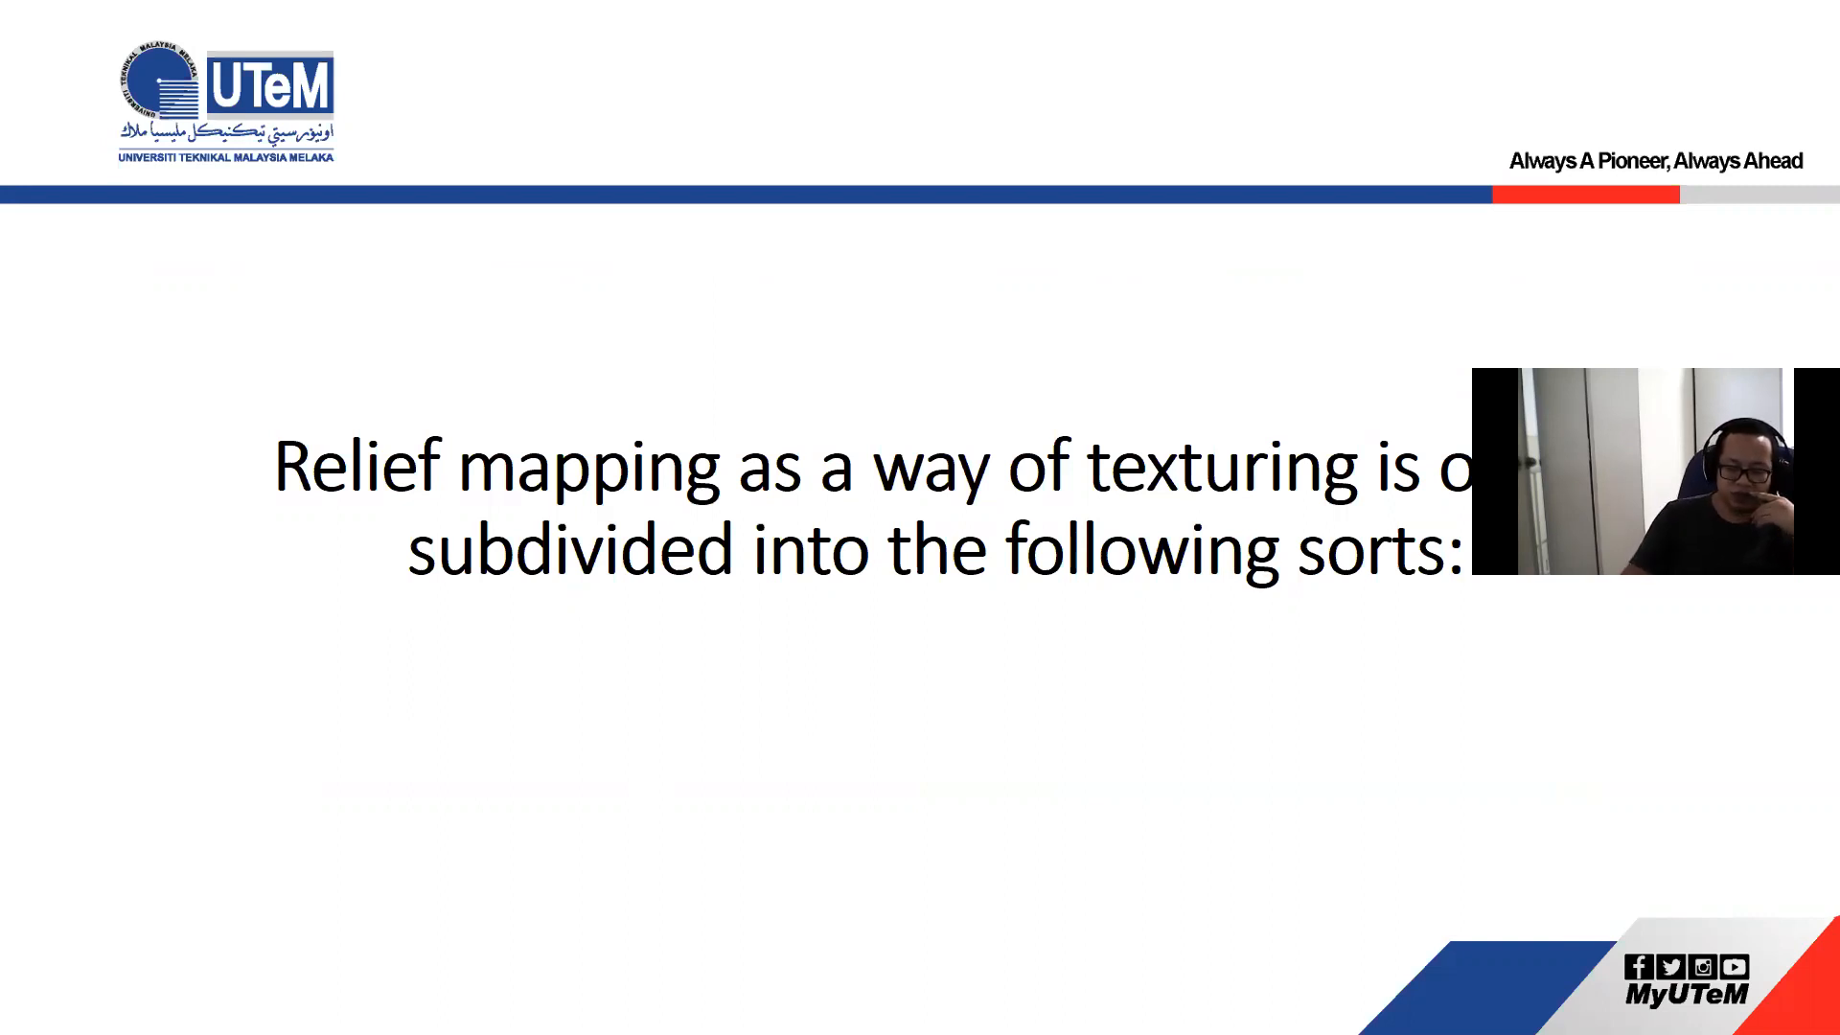
pyautogui.press('Right')
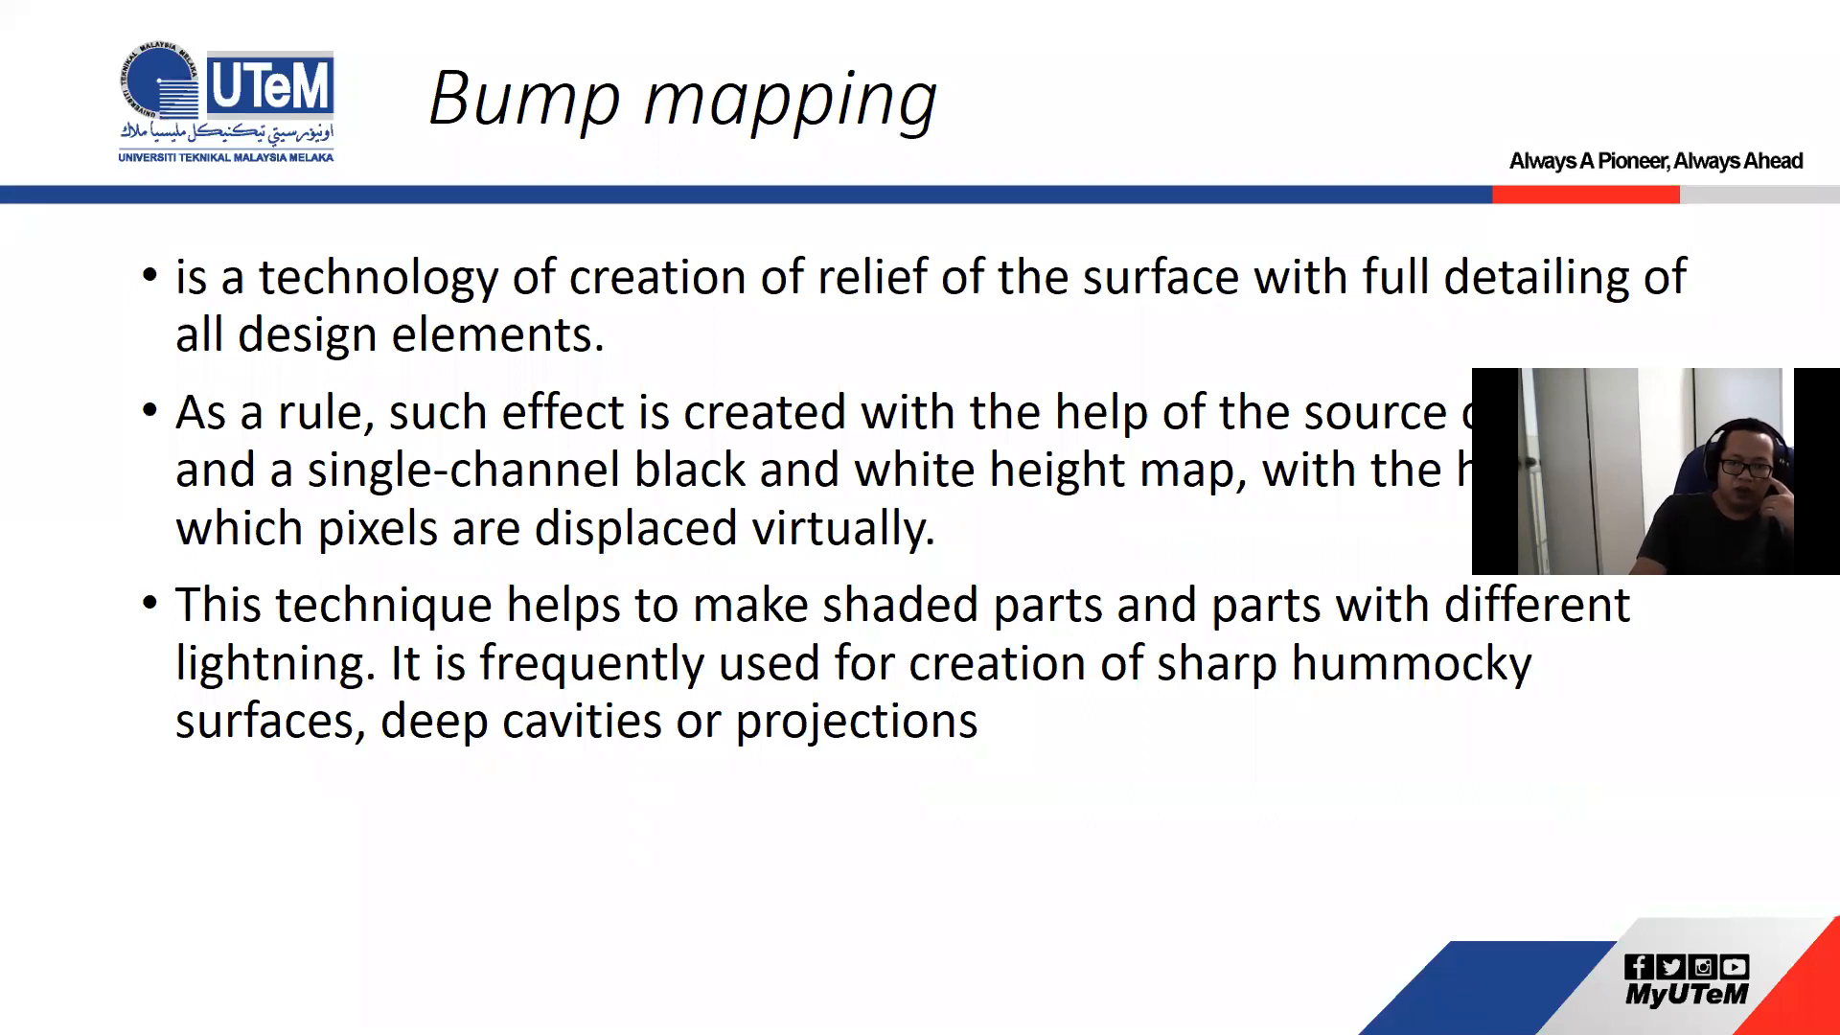
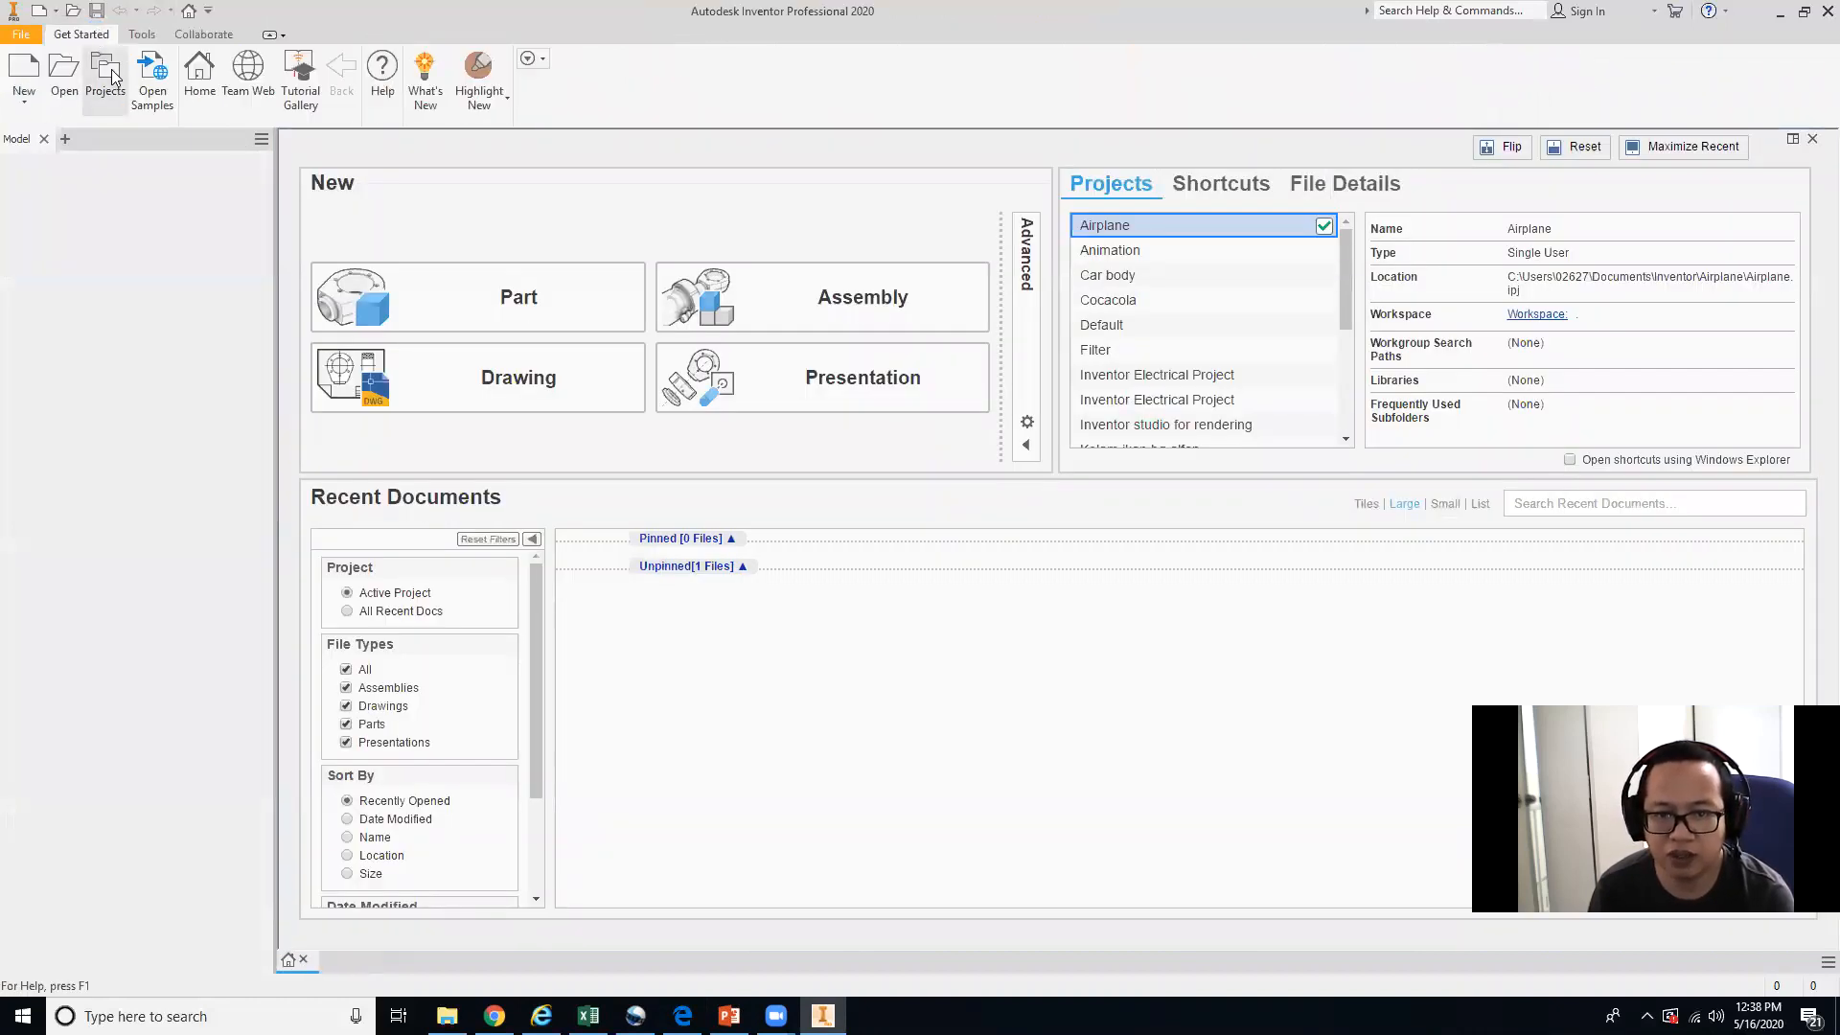
# Make Lighting studio the active project.
pyautogui.click(107, 75)
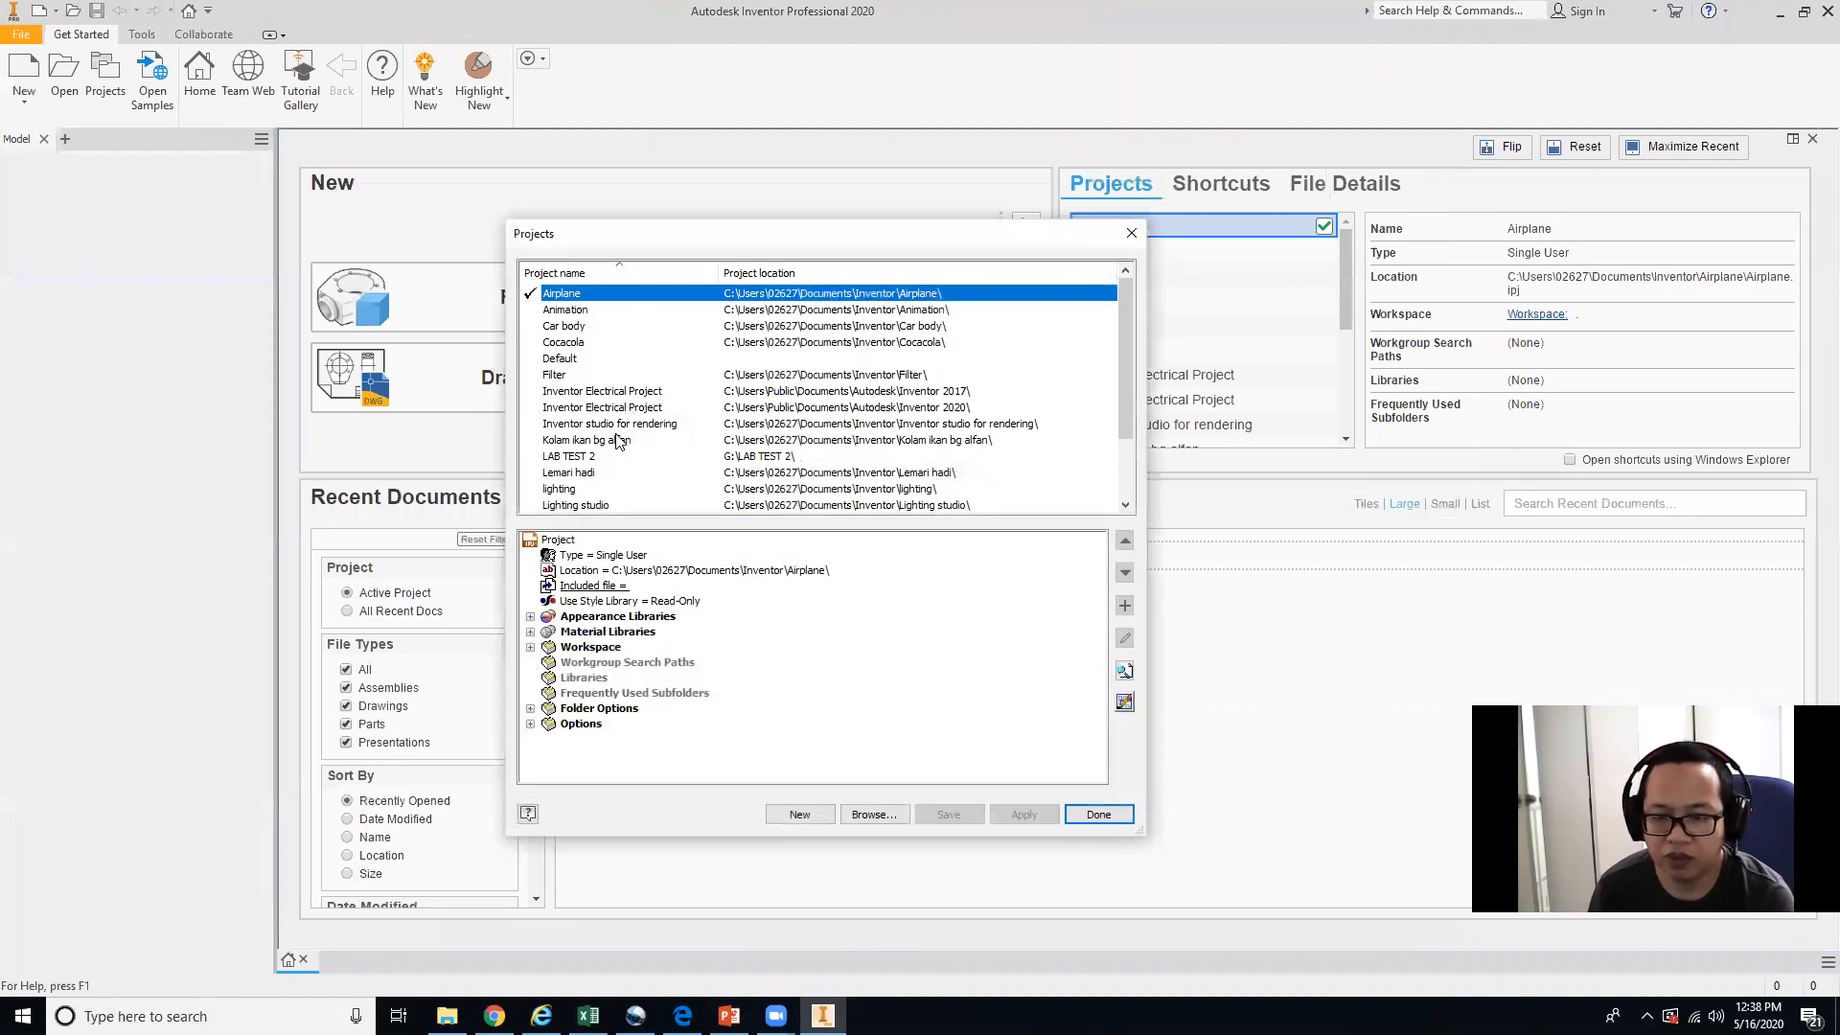
pyautogui.scroll(-2, 616, 441)
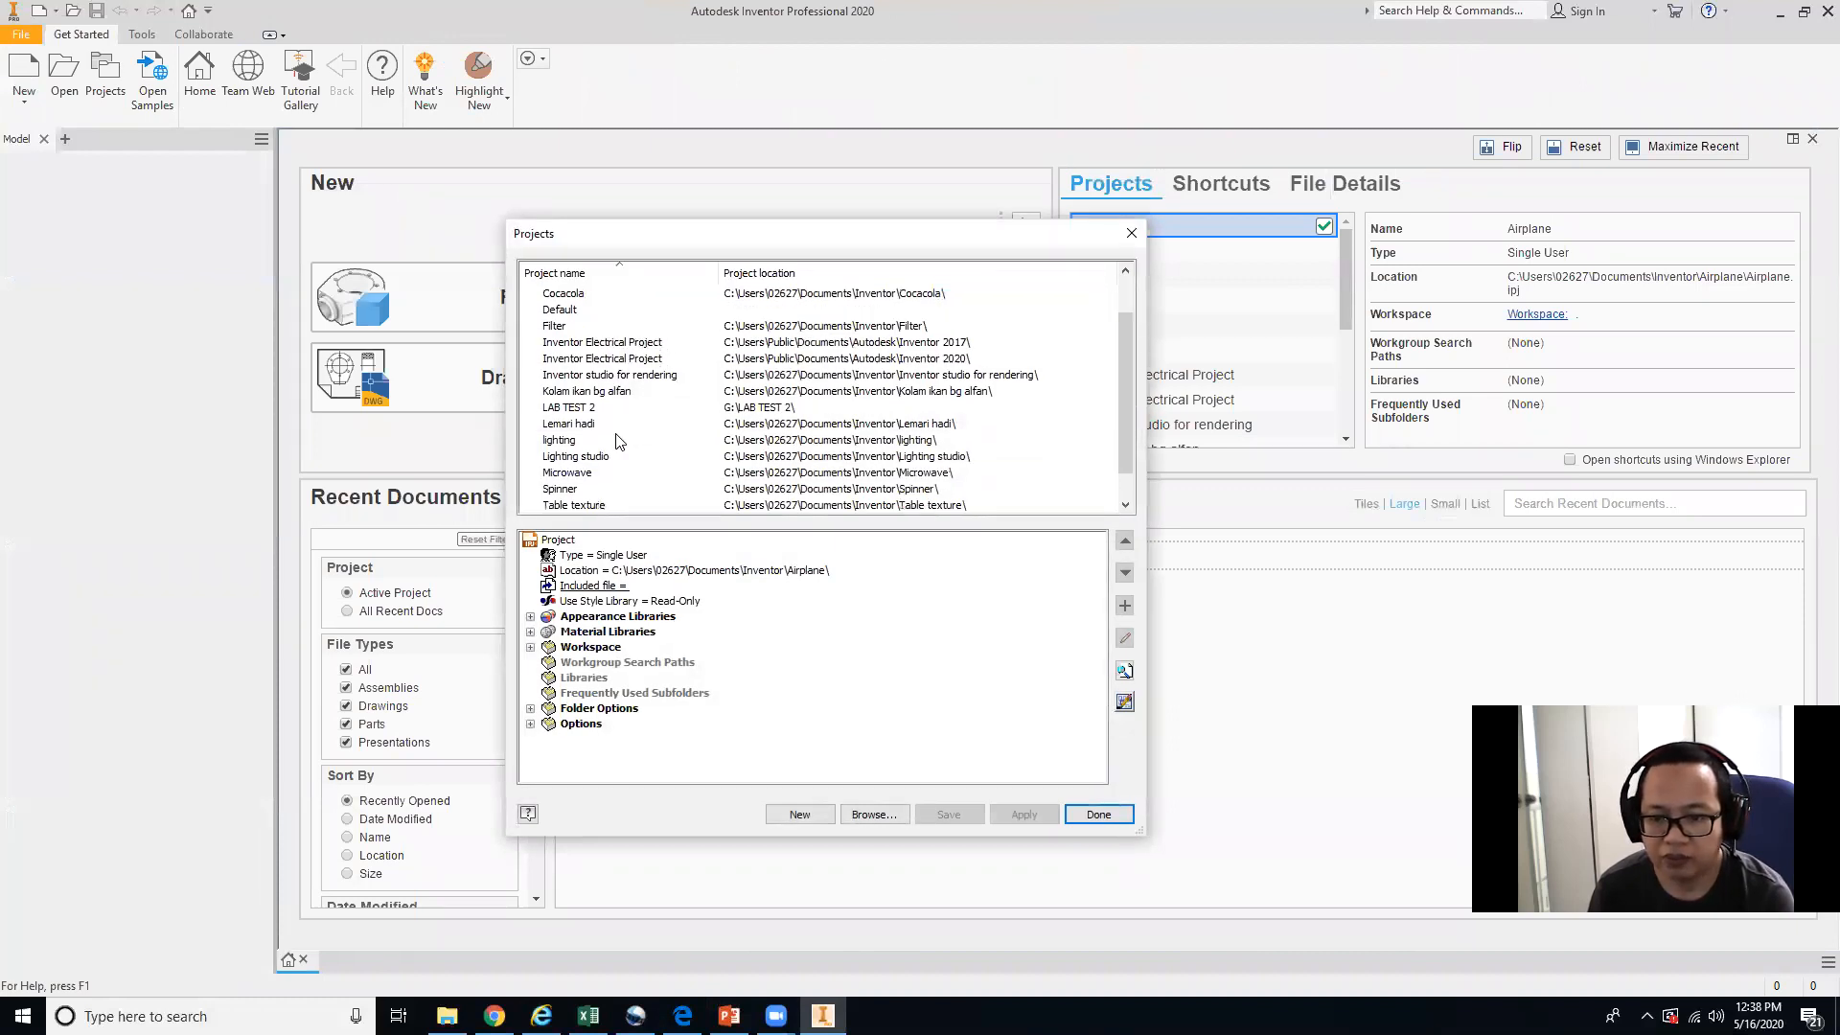
pyautogui.scroll(2, 616, 441)
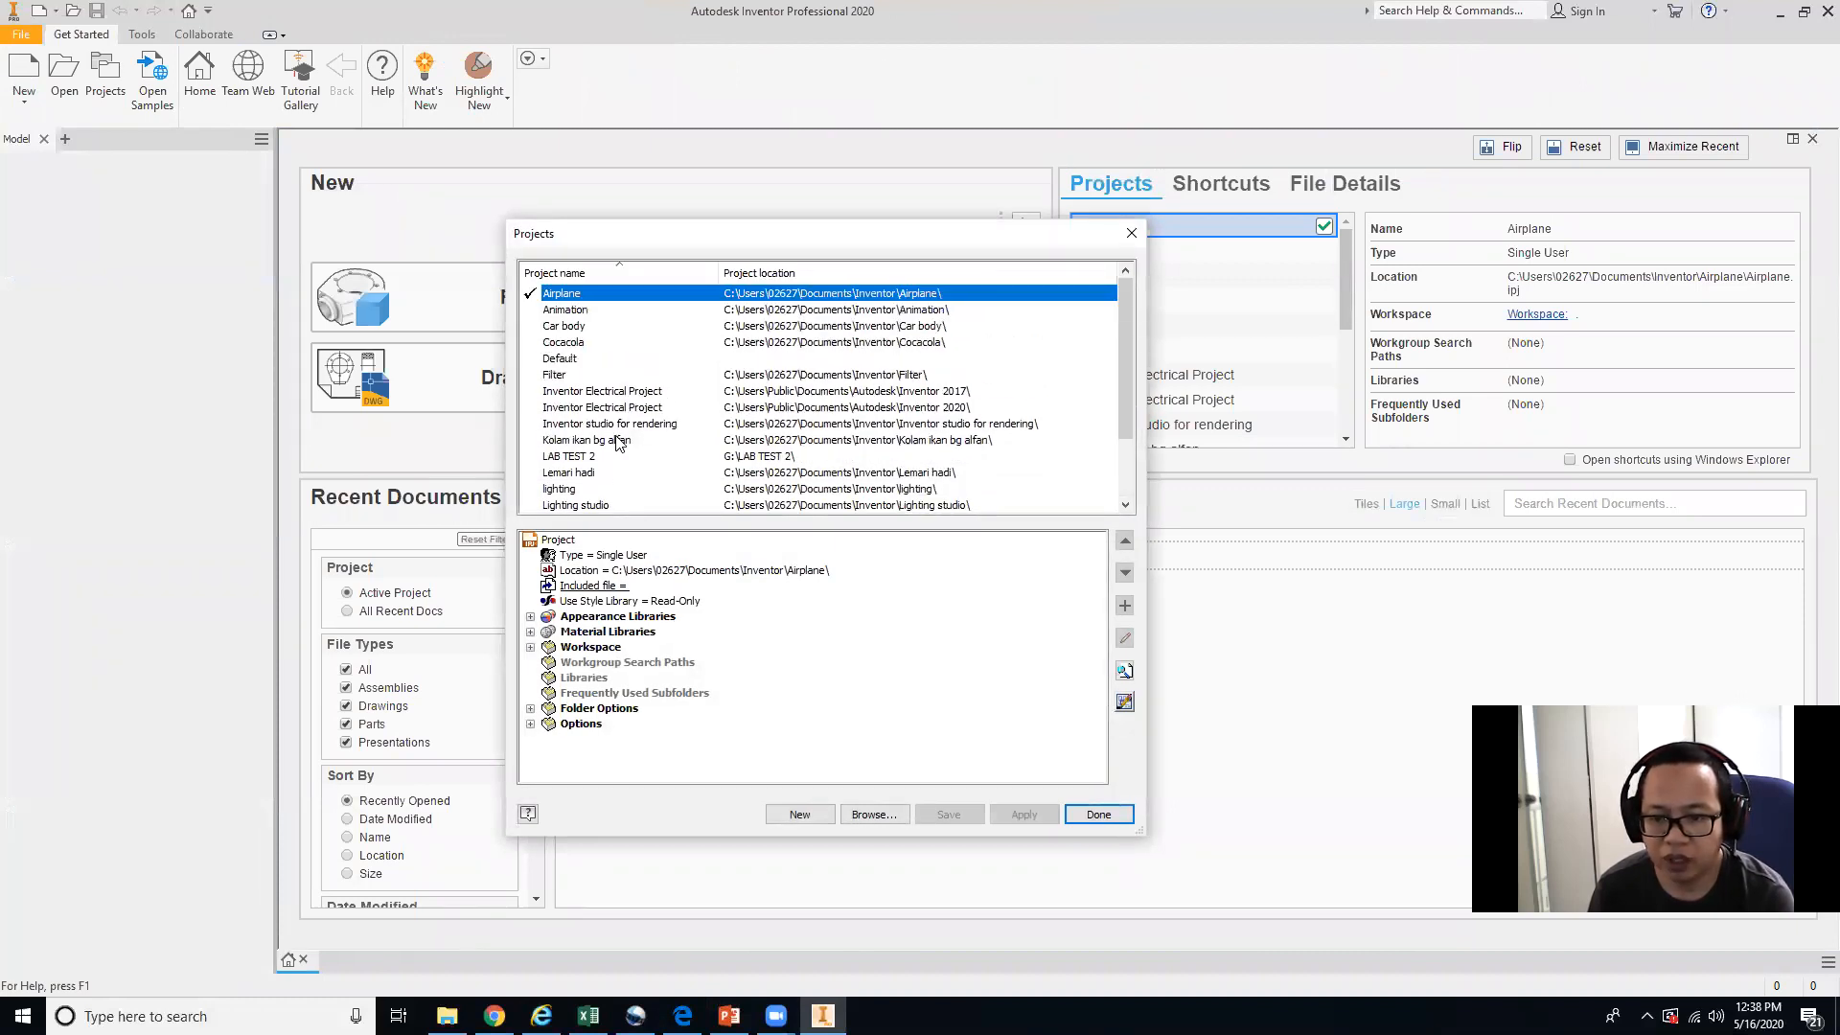
pyautogui.click(590, 328)
pyautogui.scroll(-2, 575, 451)
pyautogui.click(566, 427)
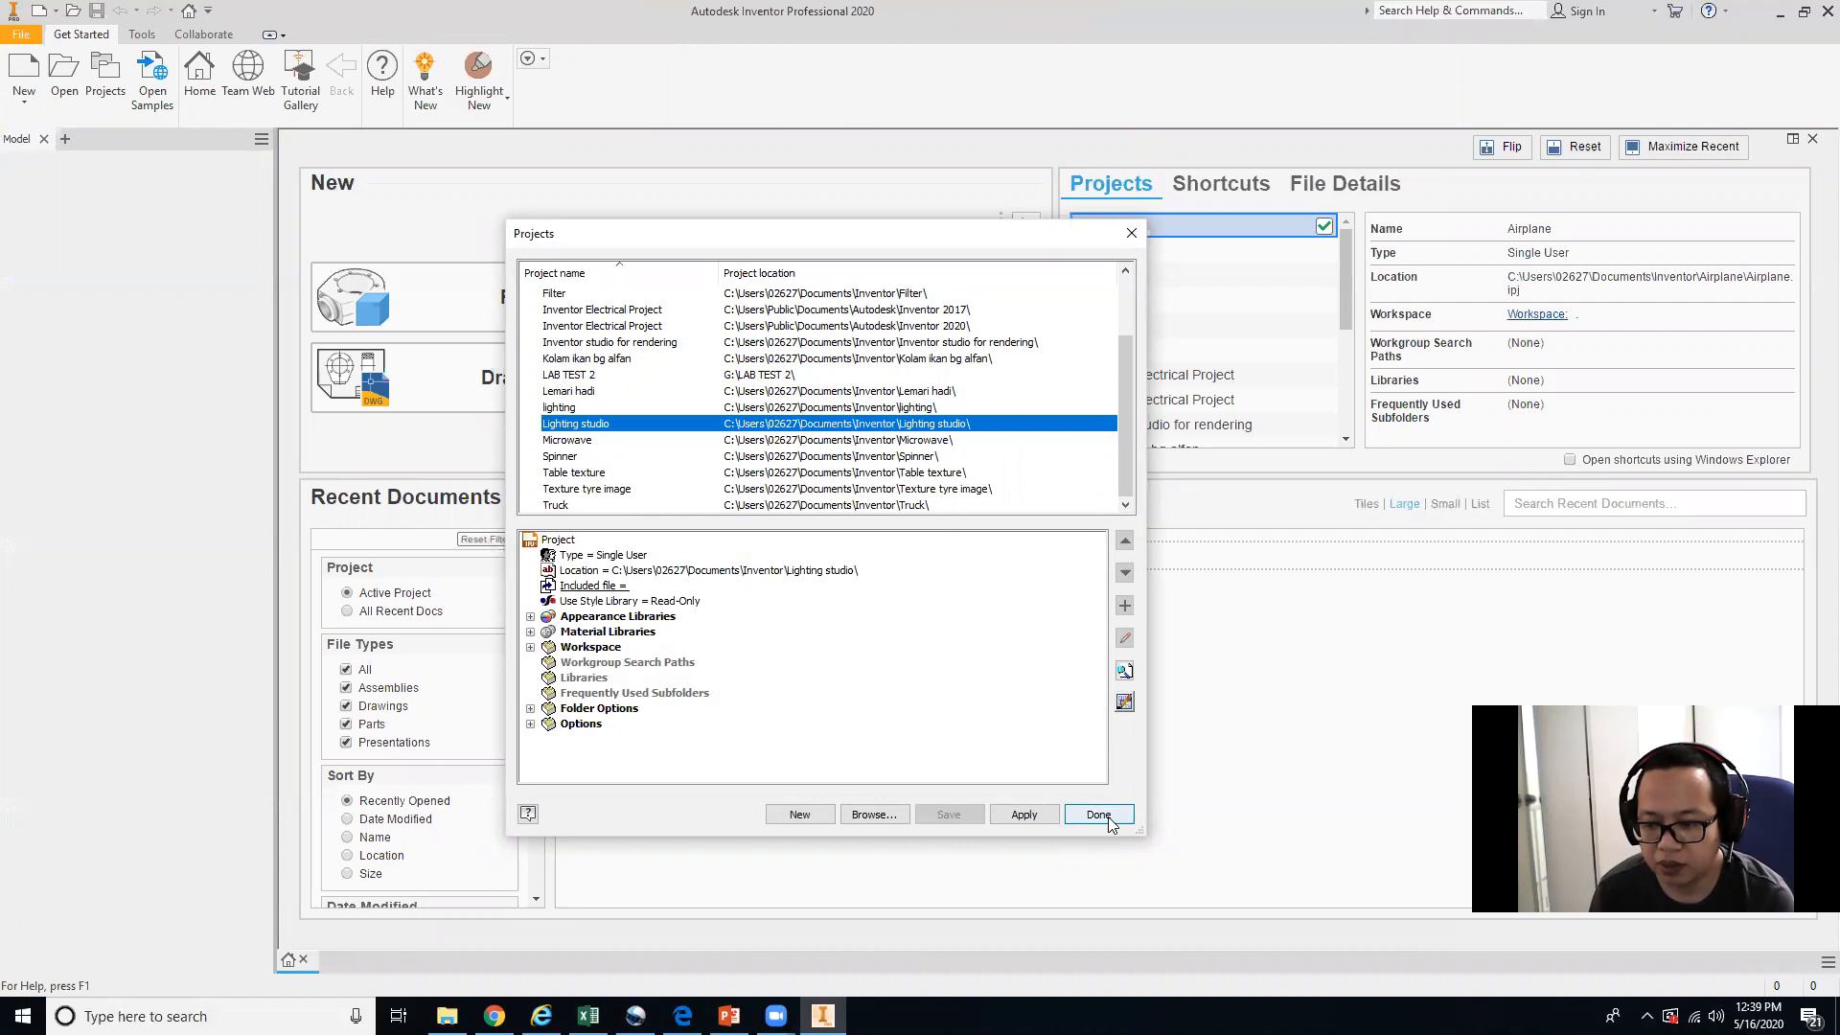
pyautogui.click(1052, 816)
pyautogui.click(1093, 817)
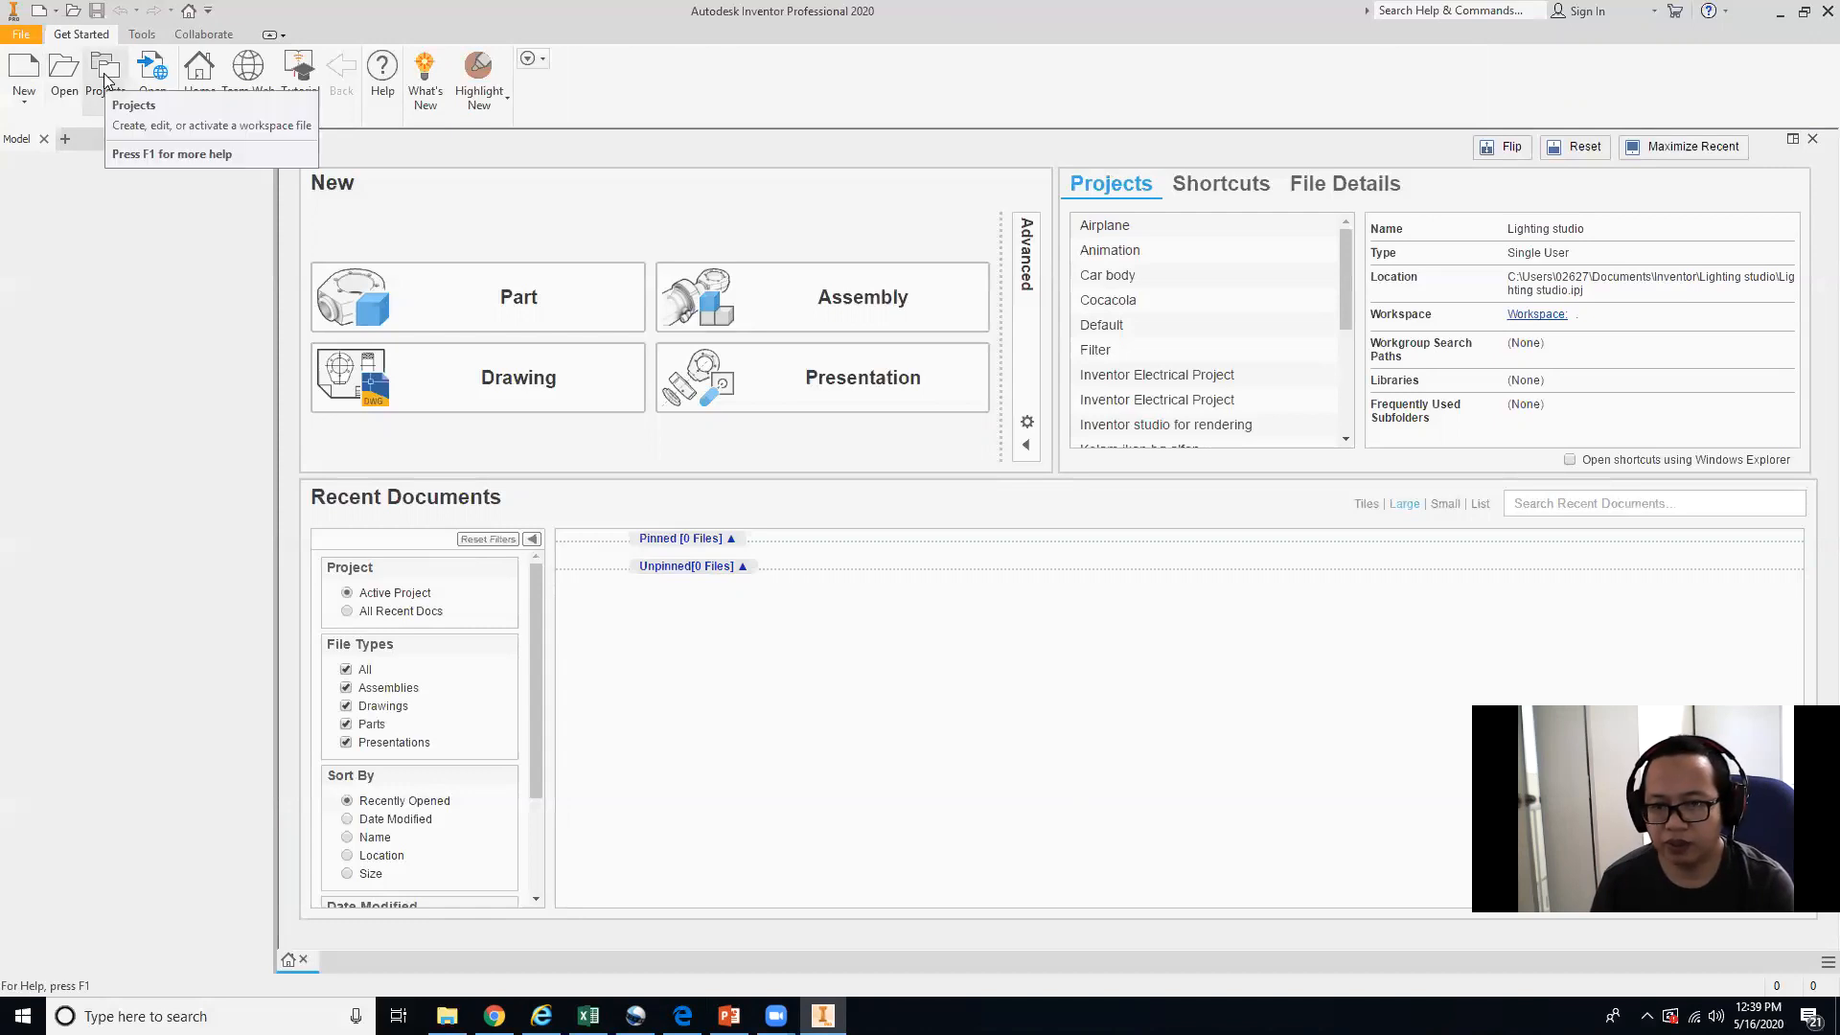
# Open the Studio wall part file from the project workspace.
pyautogui.click(64, 75)
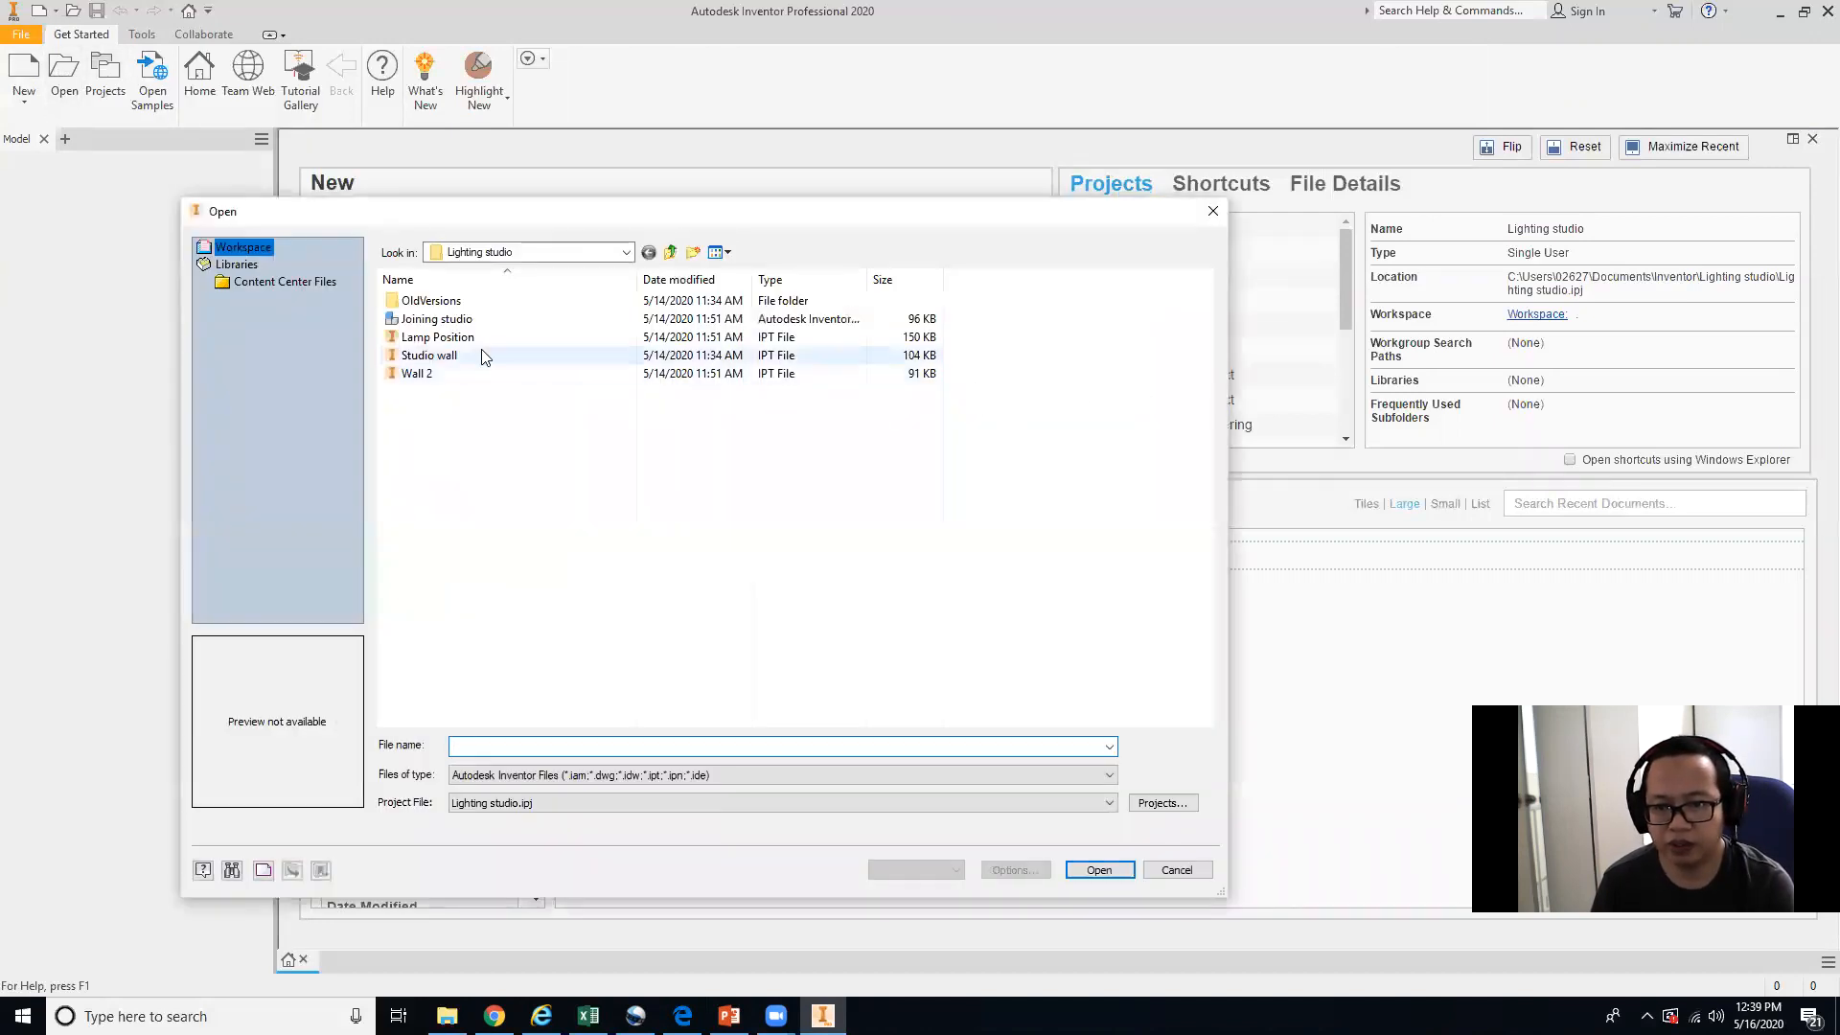
pyautogui.click(436, 337)
pyautogui.click(446, 358)
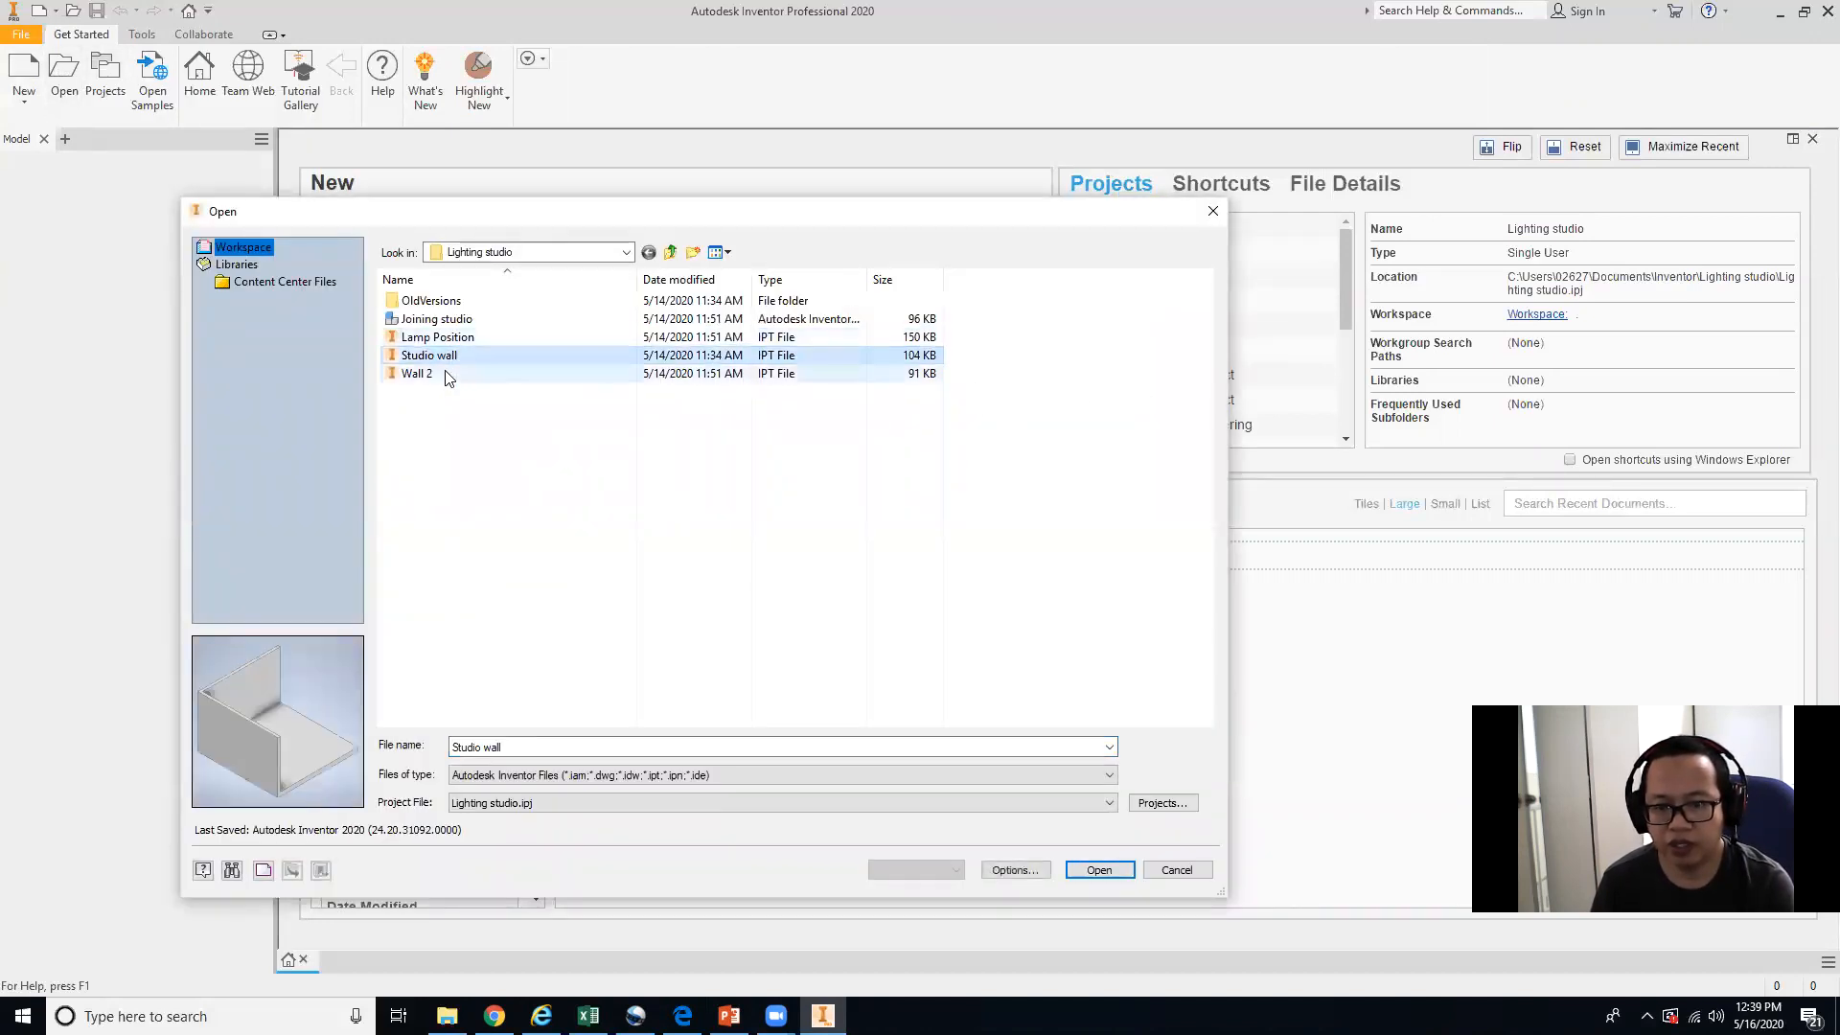
pyautogui.click(1100, 870)
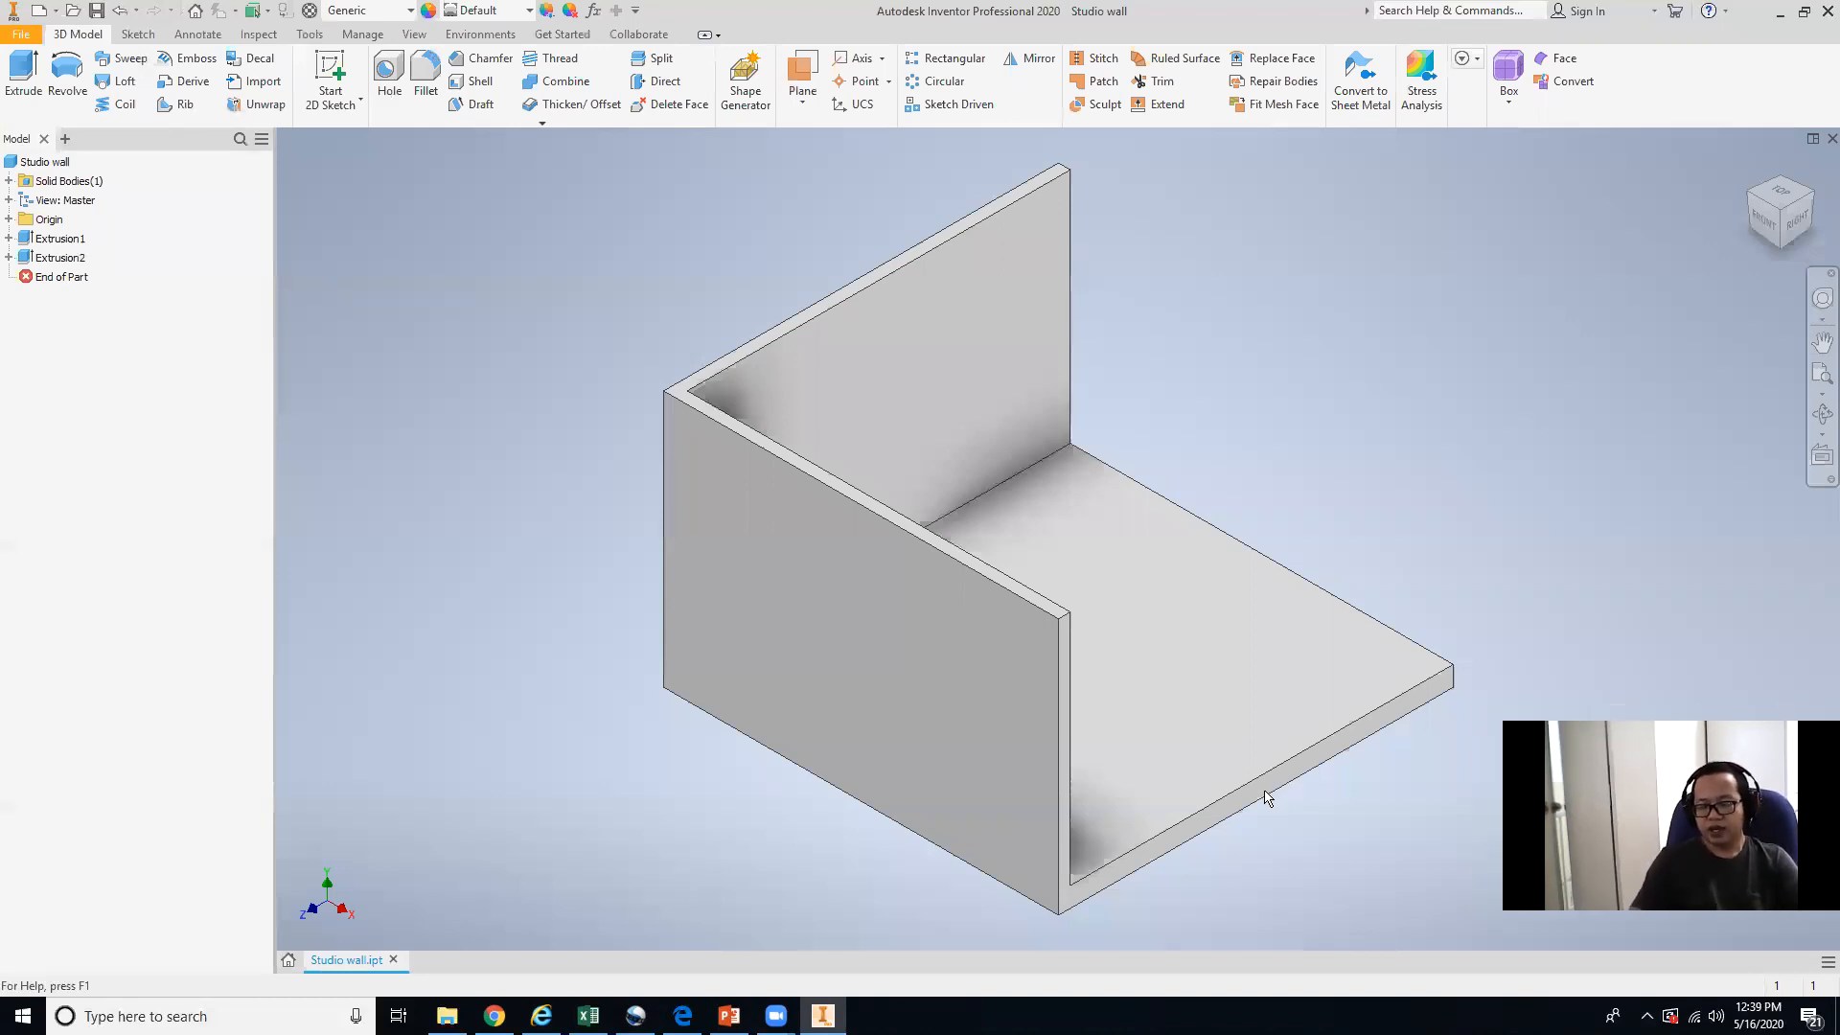
# Browse the quick appearance list without choosing an appearance for the part.
pyautogui.keyDown('shift'); pyautogui.moveTo(1177, 786); pyautogui.dragTo(1006, 776, button='middle'); pyautogui.keyUp('shift')
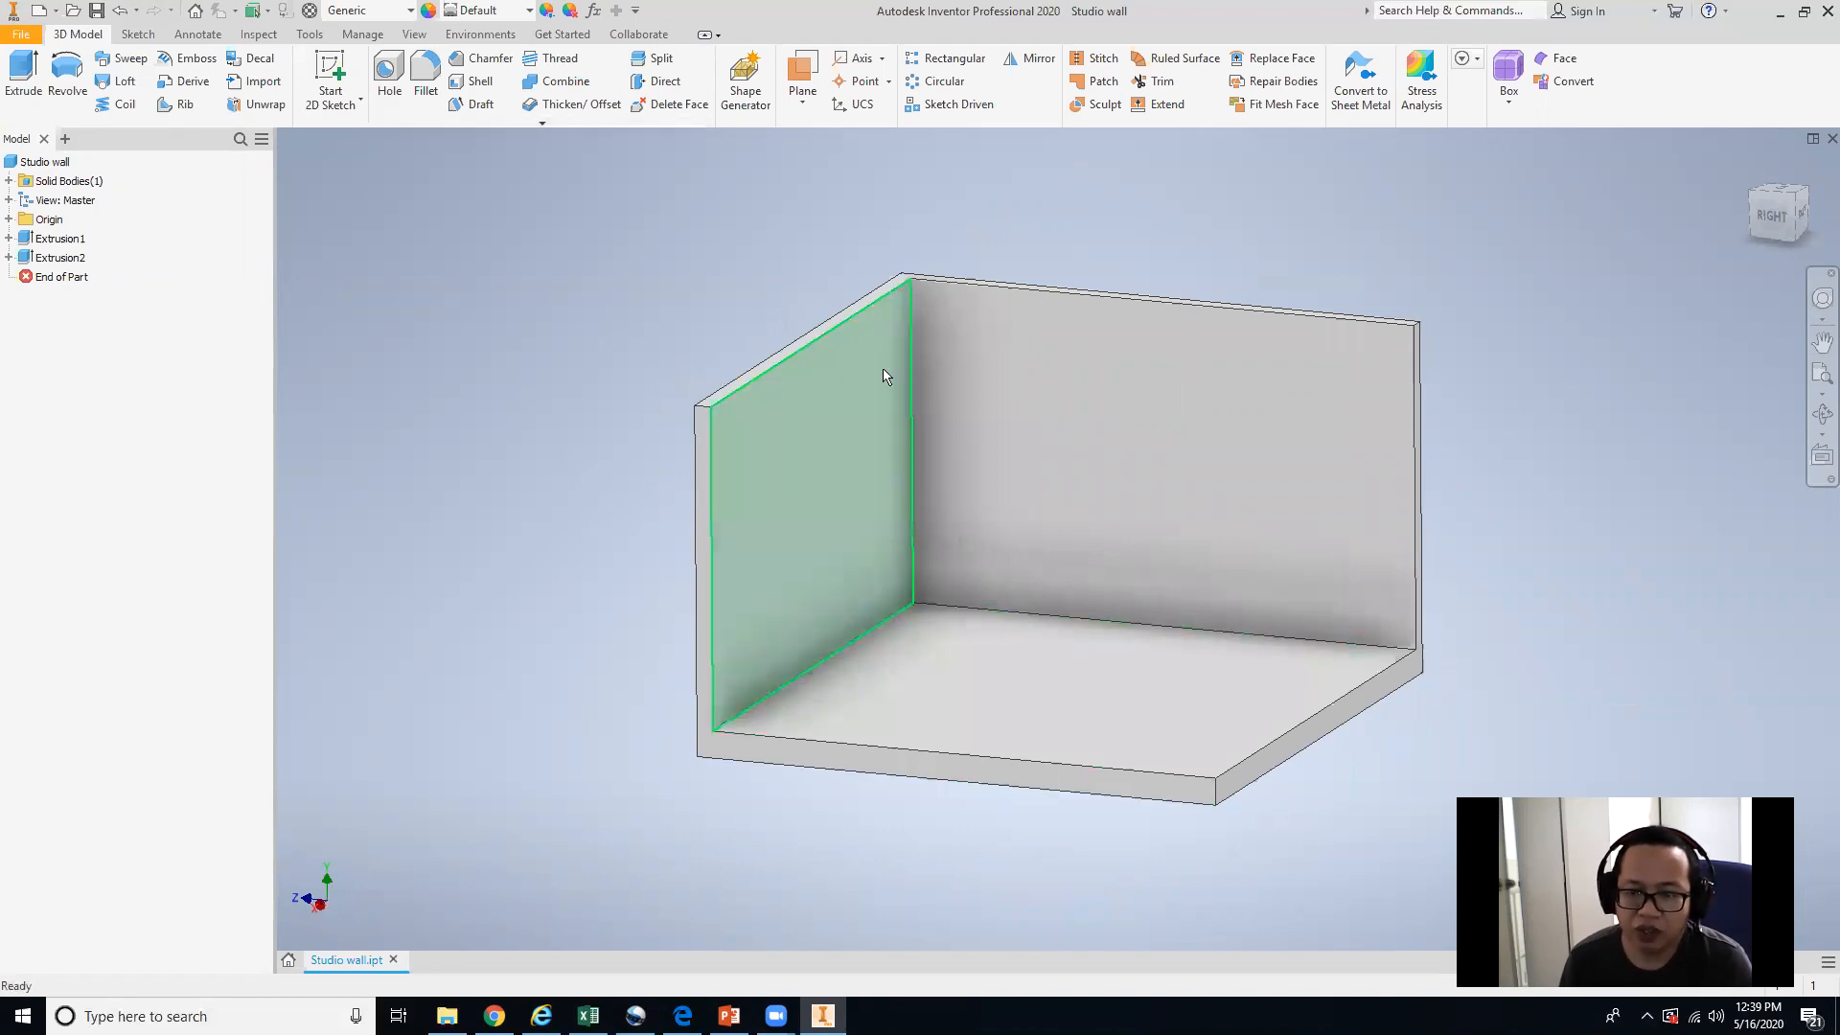
pyautogui.click(529, 11)
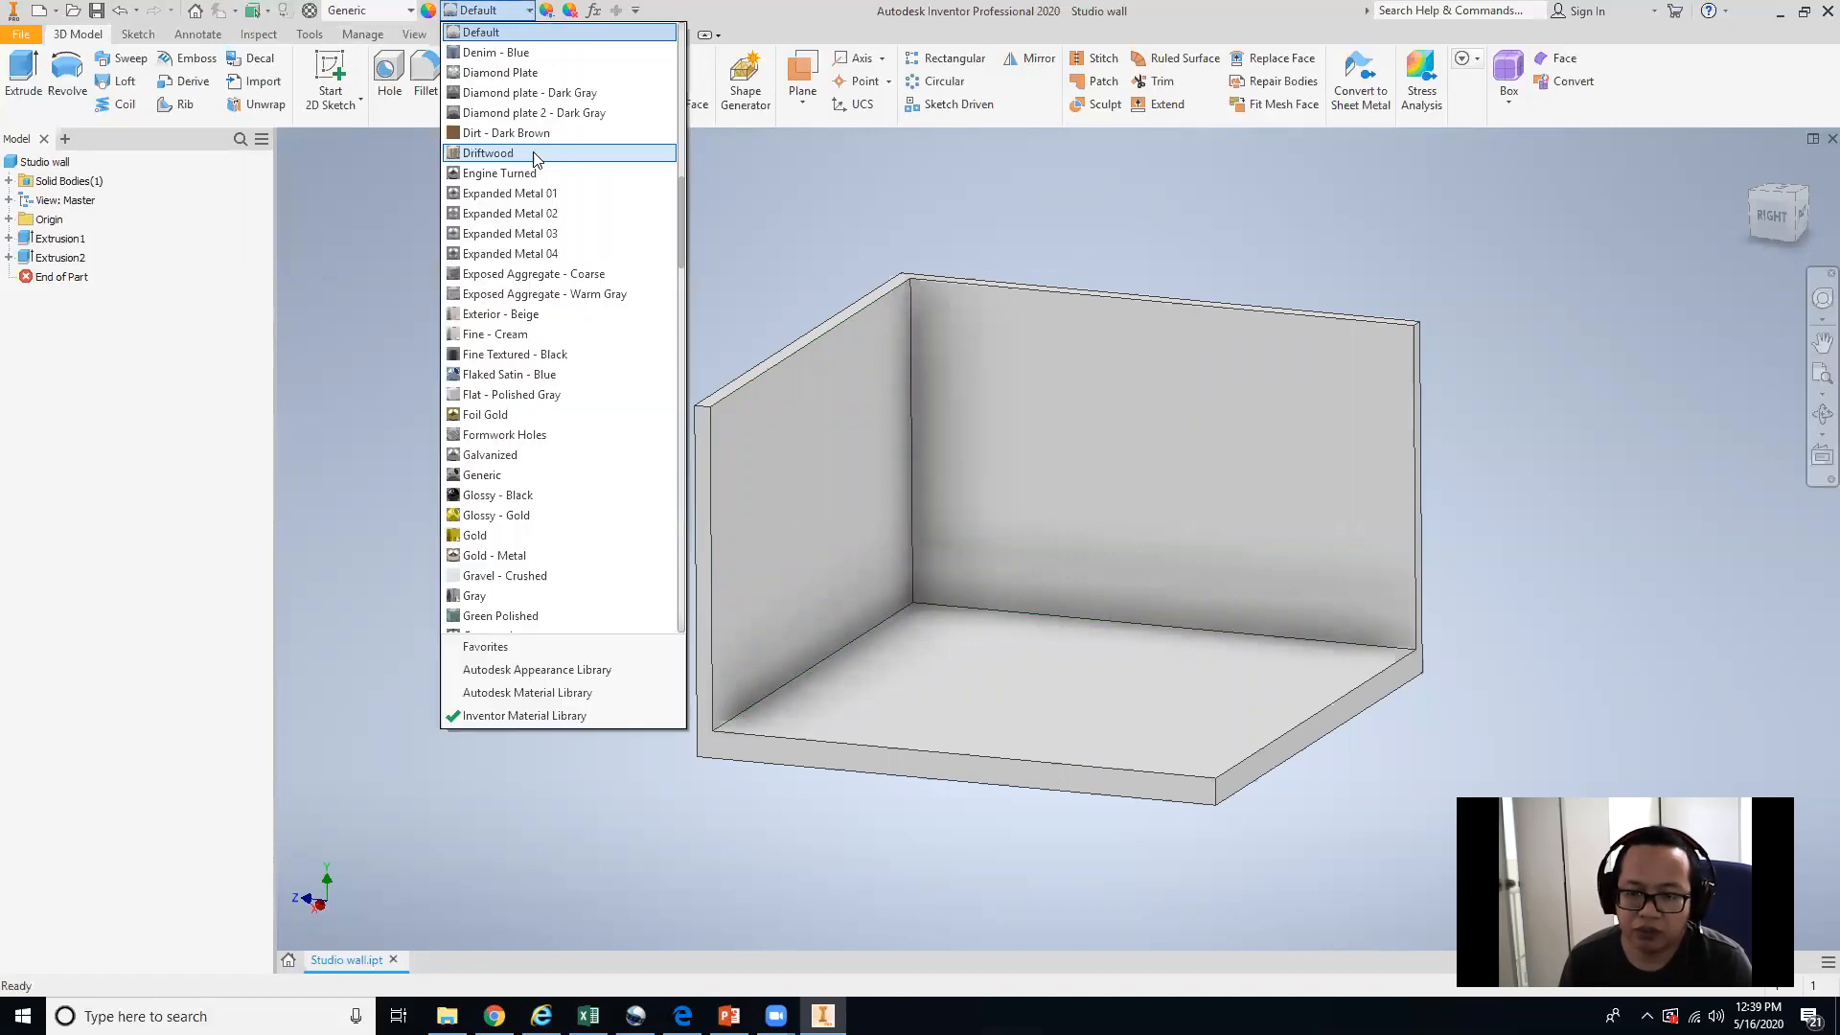
pyautogui.click(687, 143)
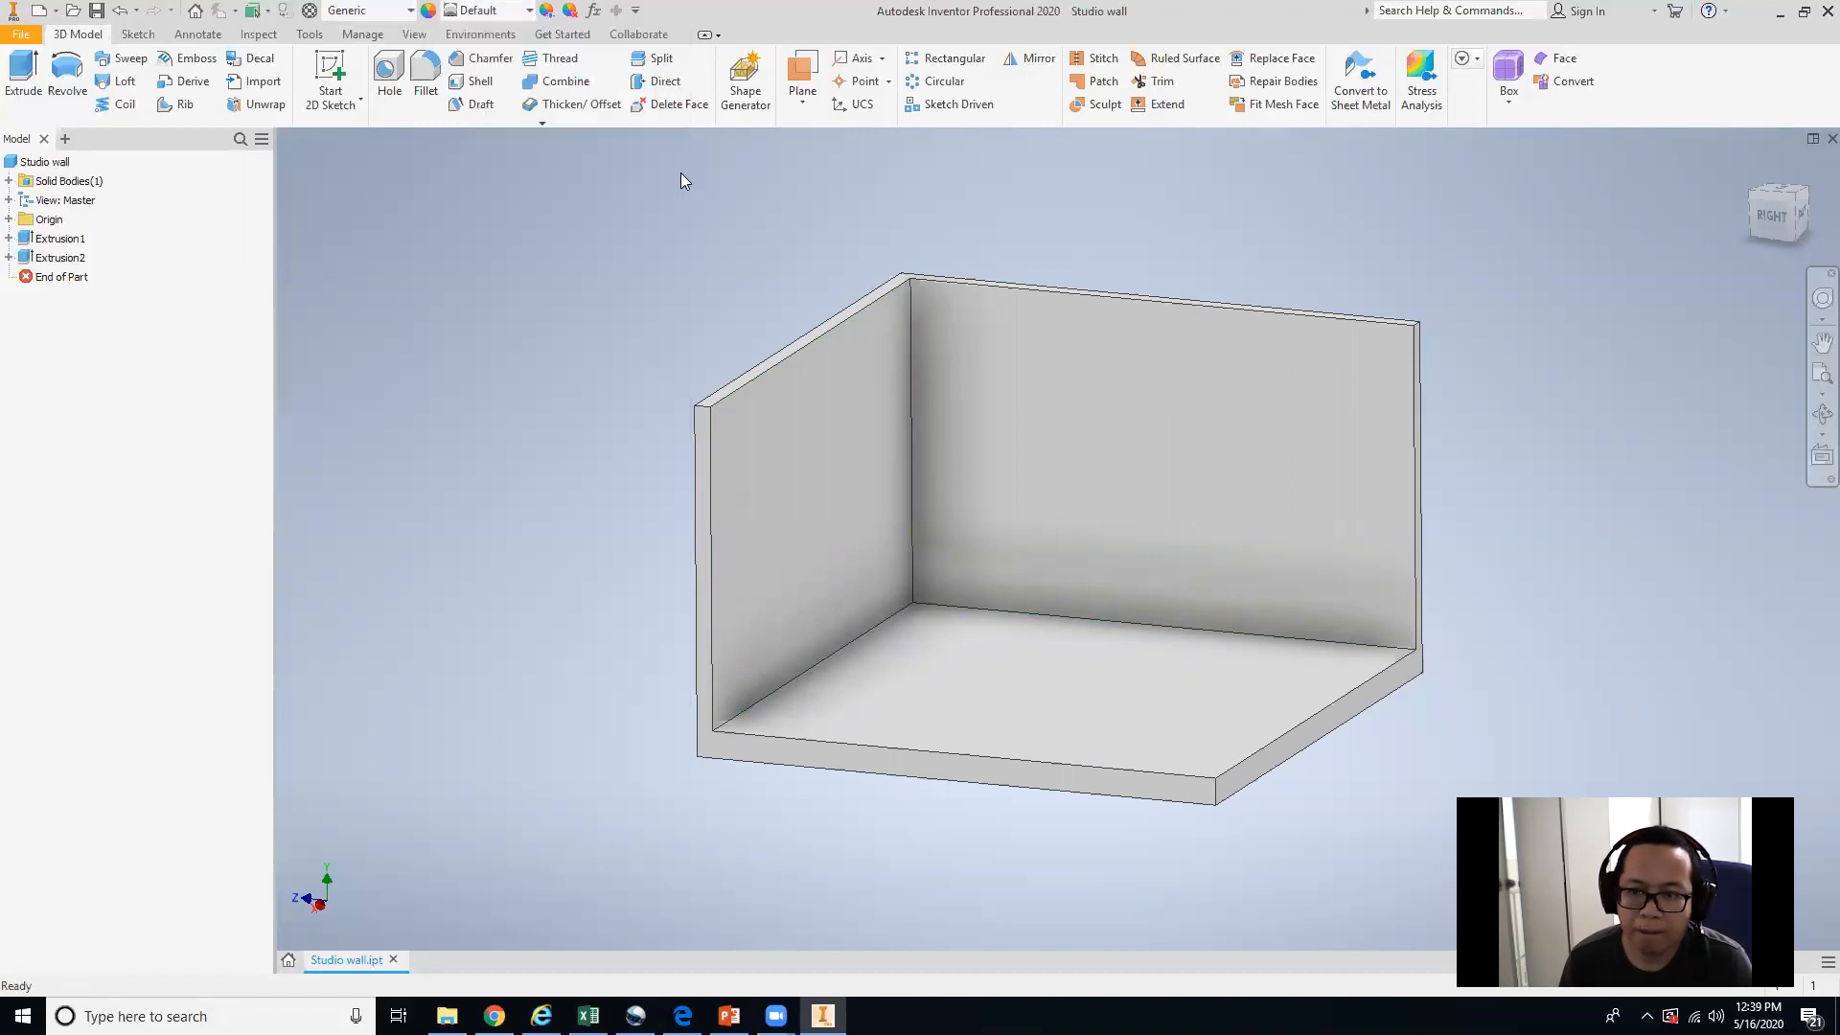
pyautogui.click(530, 11)
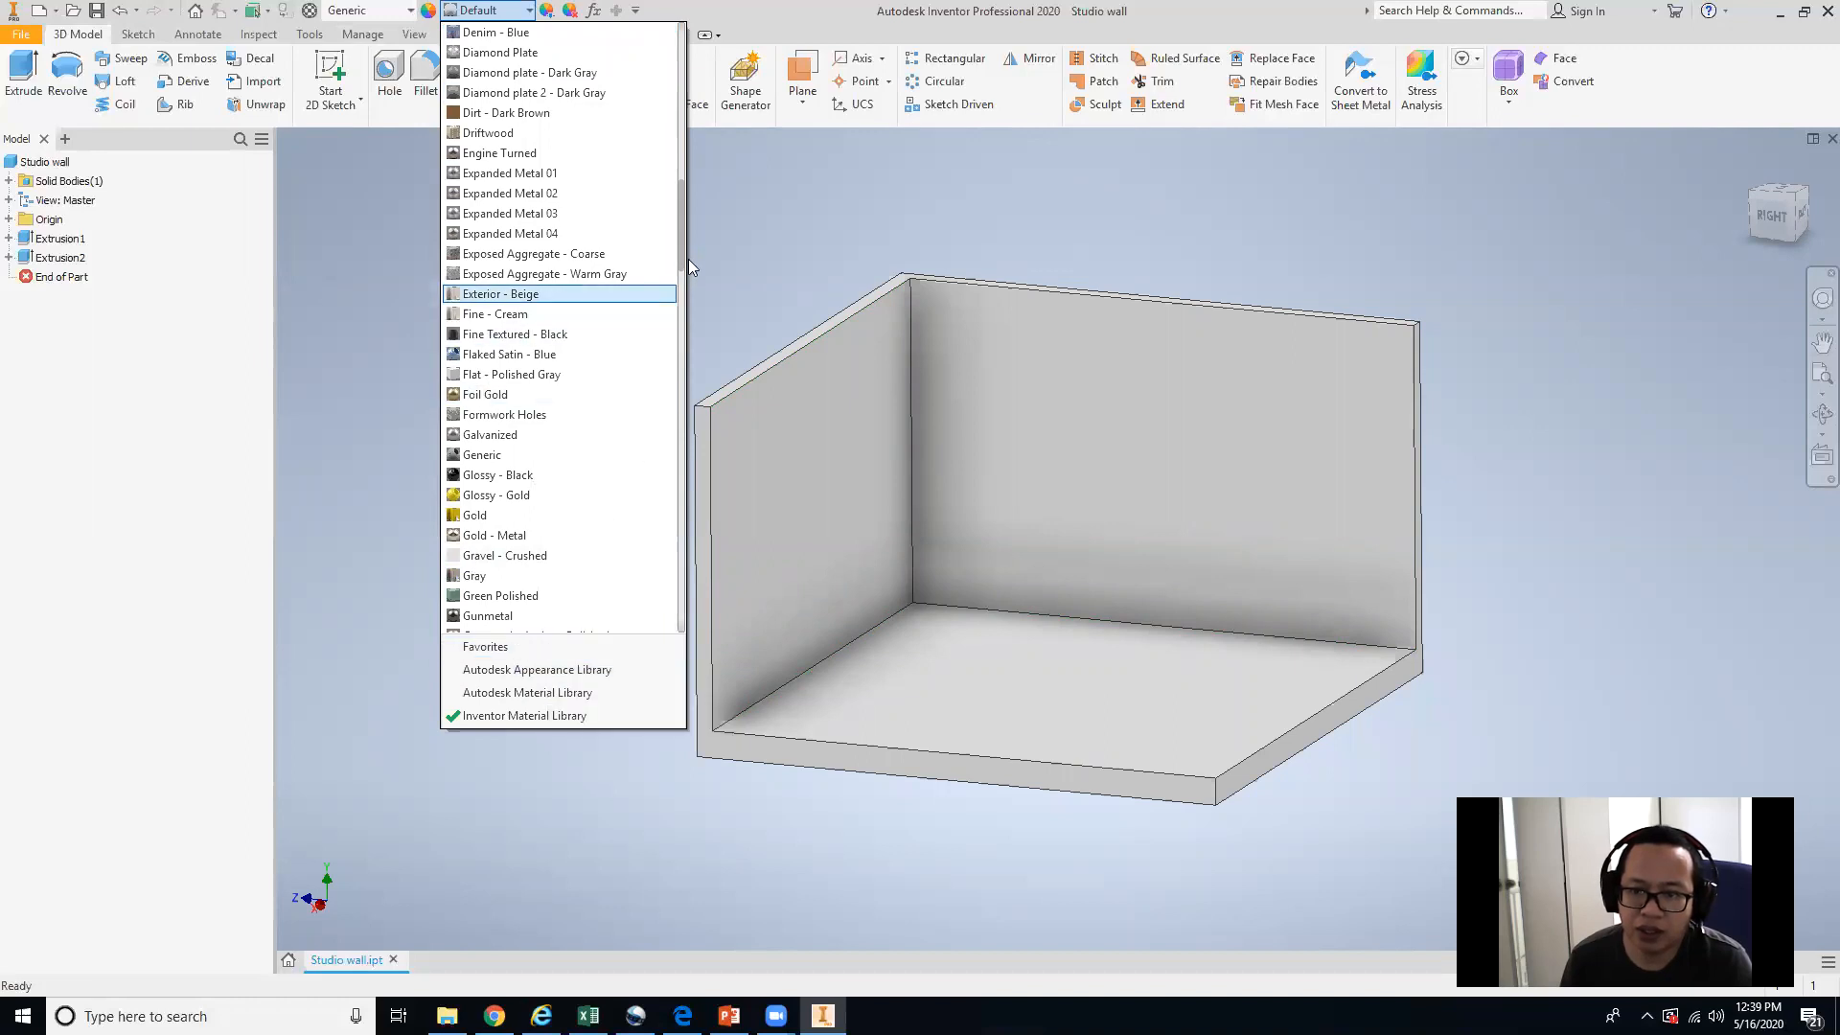
pyautogui.moveTo(681, 239)
pyautogui.mouseDown()
pyautogui.moveTo(668, 101)
pyautogui.moveTo(679, 227)
pyautogui.mouseUp()
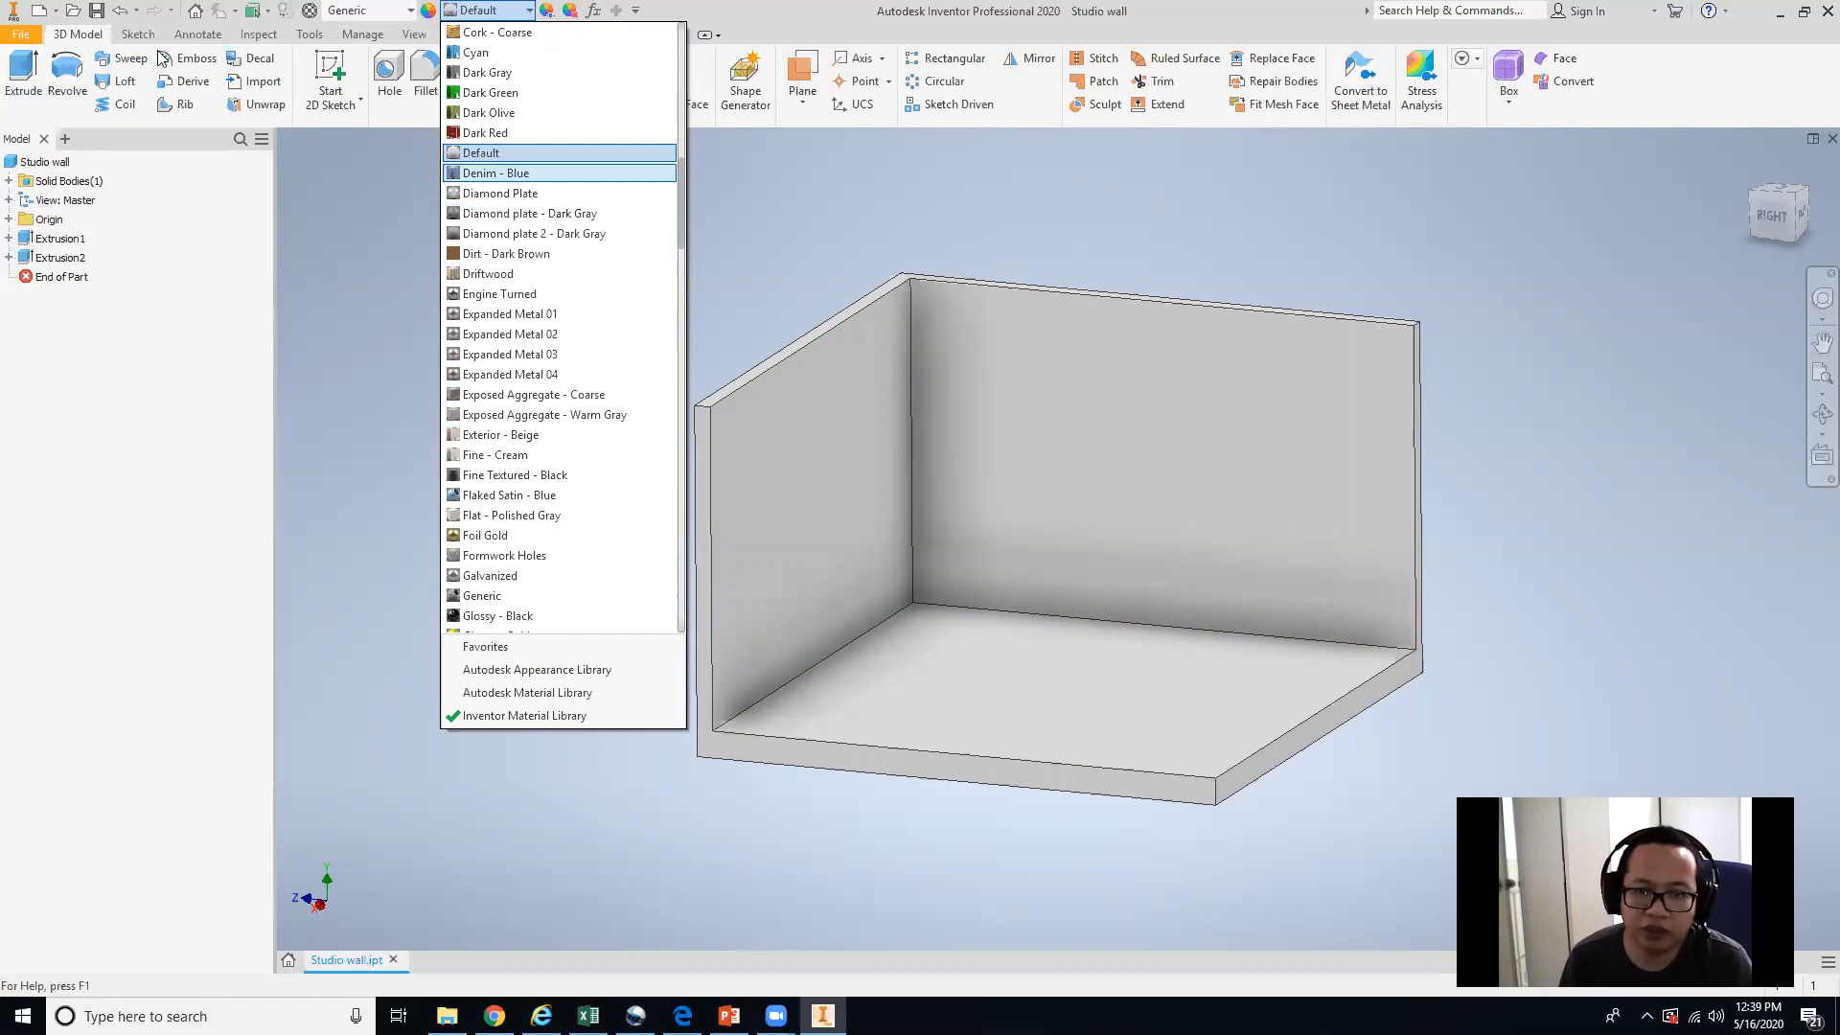
pyautogui.click(426, 14)
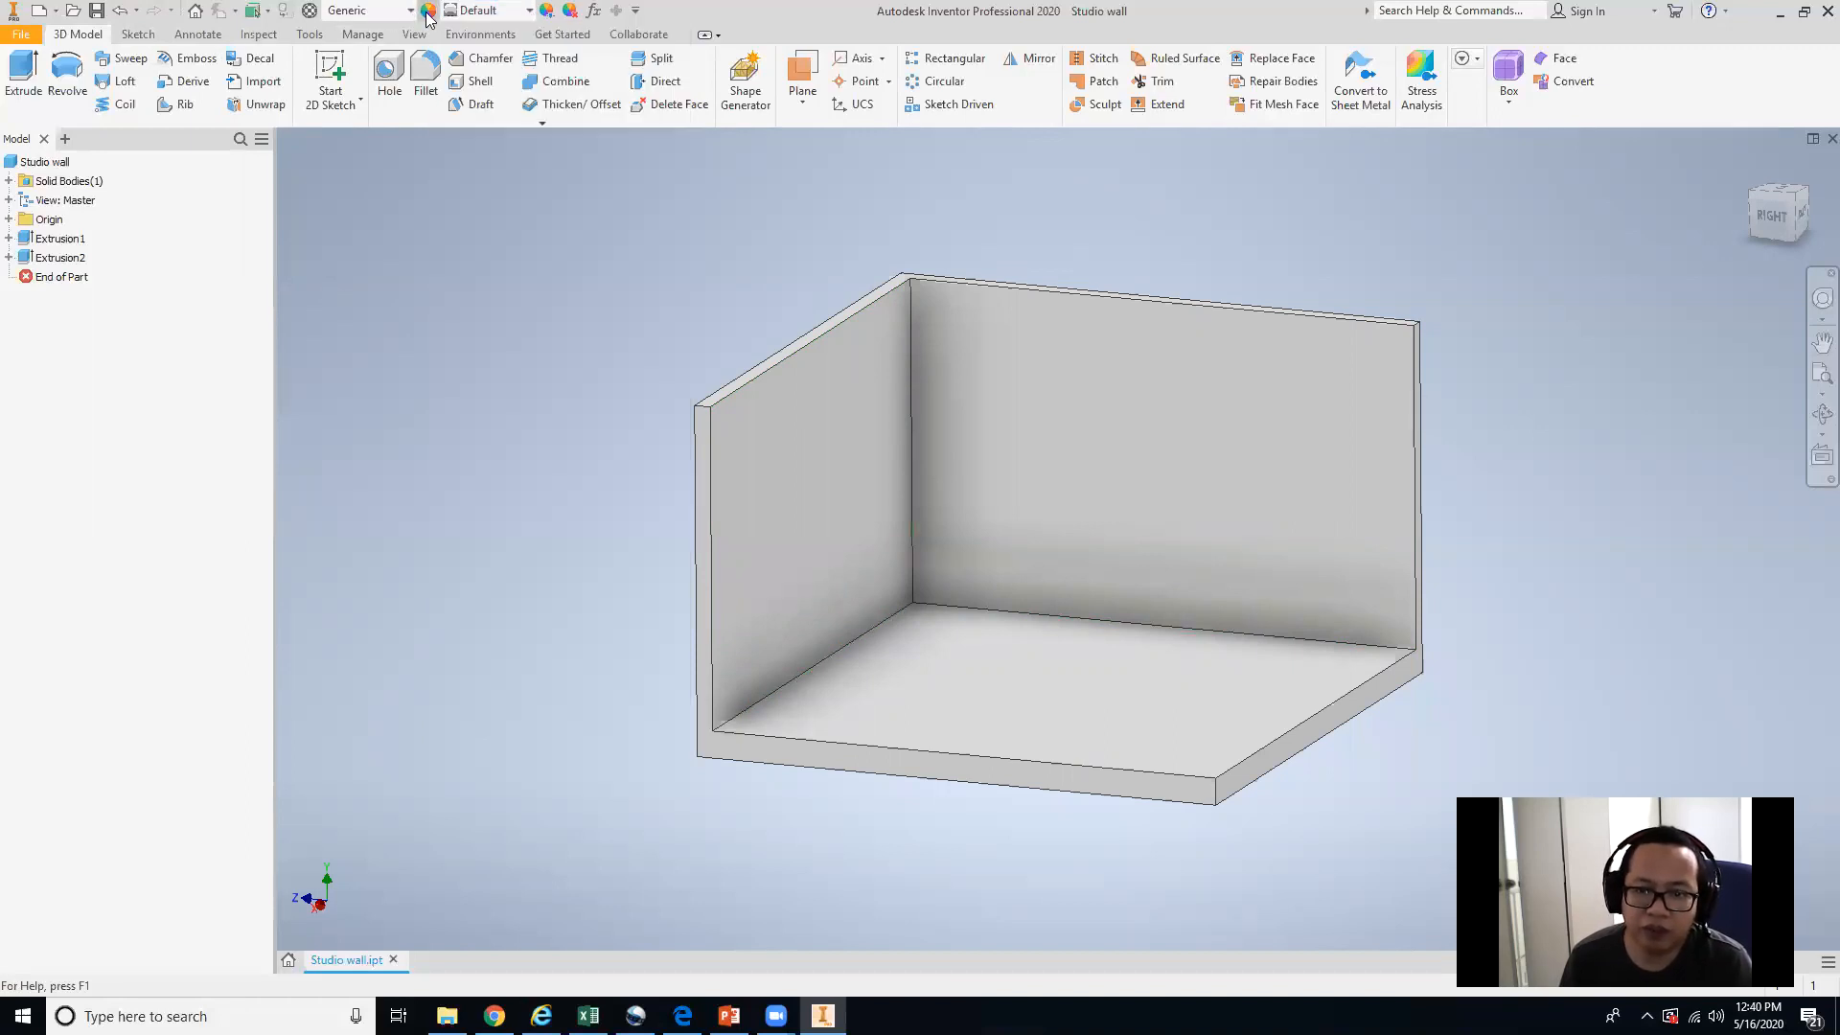
# Add the 1in Squares - Mosaic Blue appearance from the Inventor Material Library to the document appearances.
pyautogui.click(428, 11)
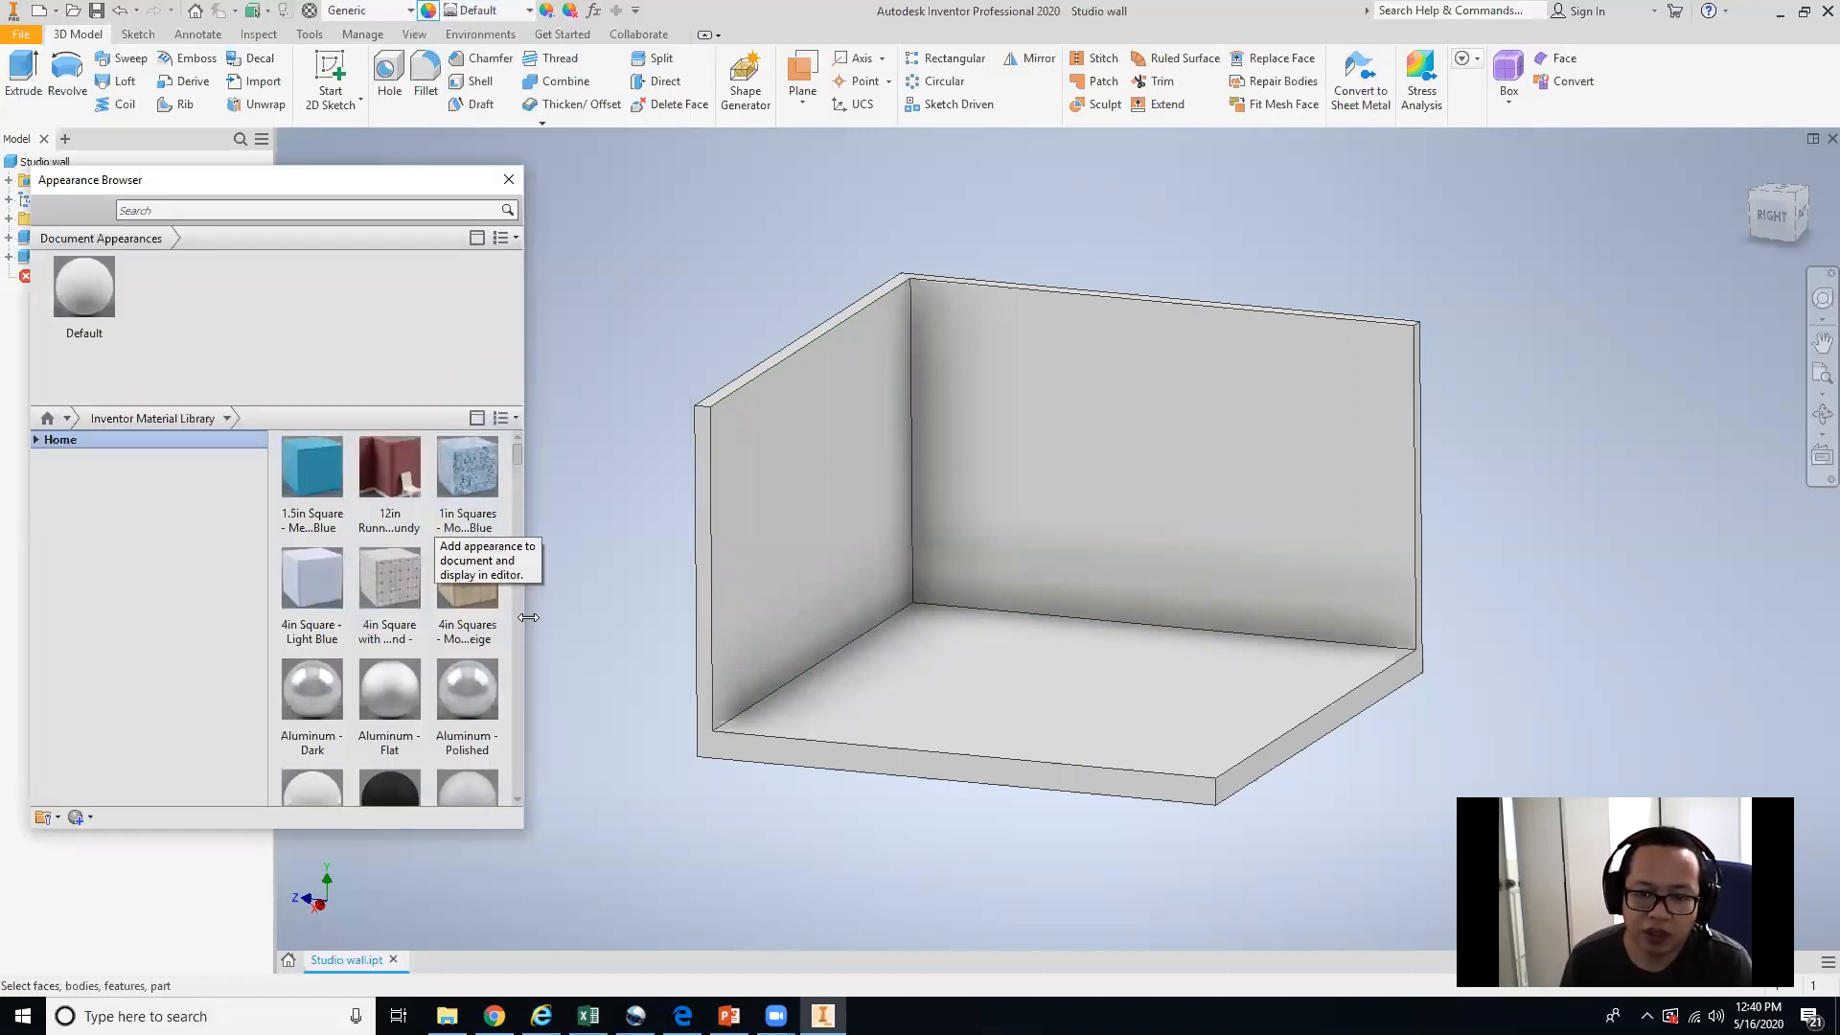
pyautogui.scroll(-3, 487, 600)
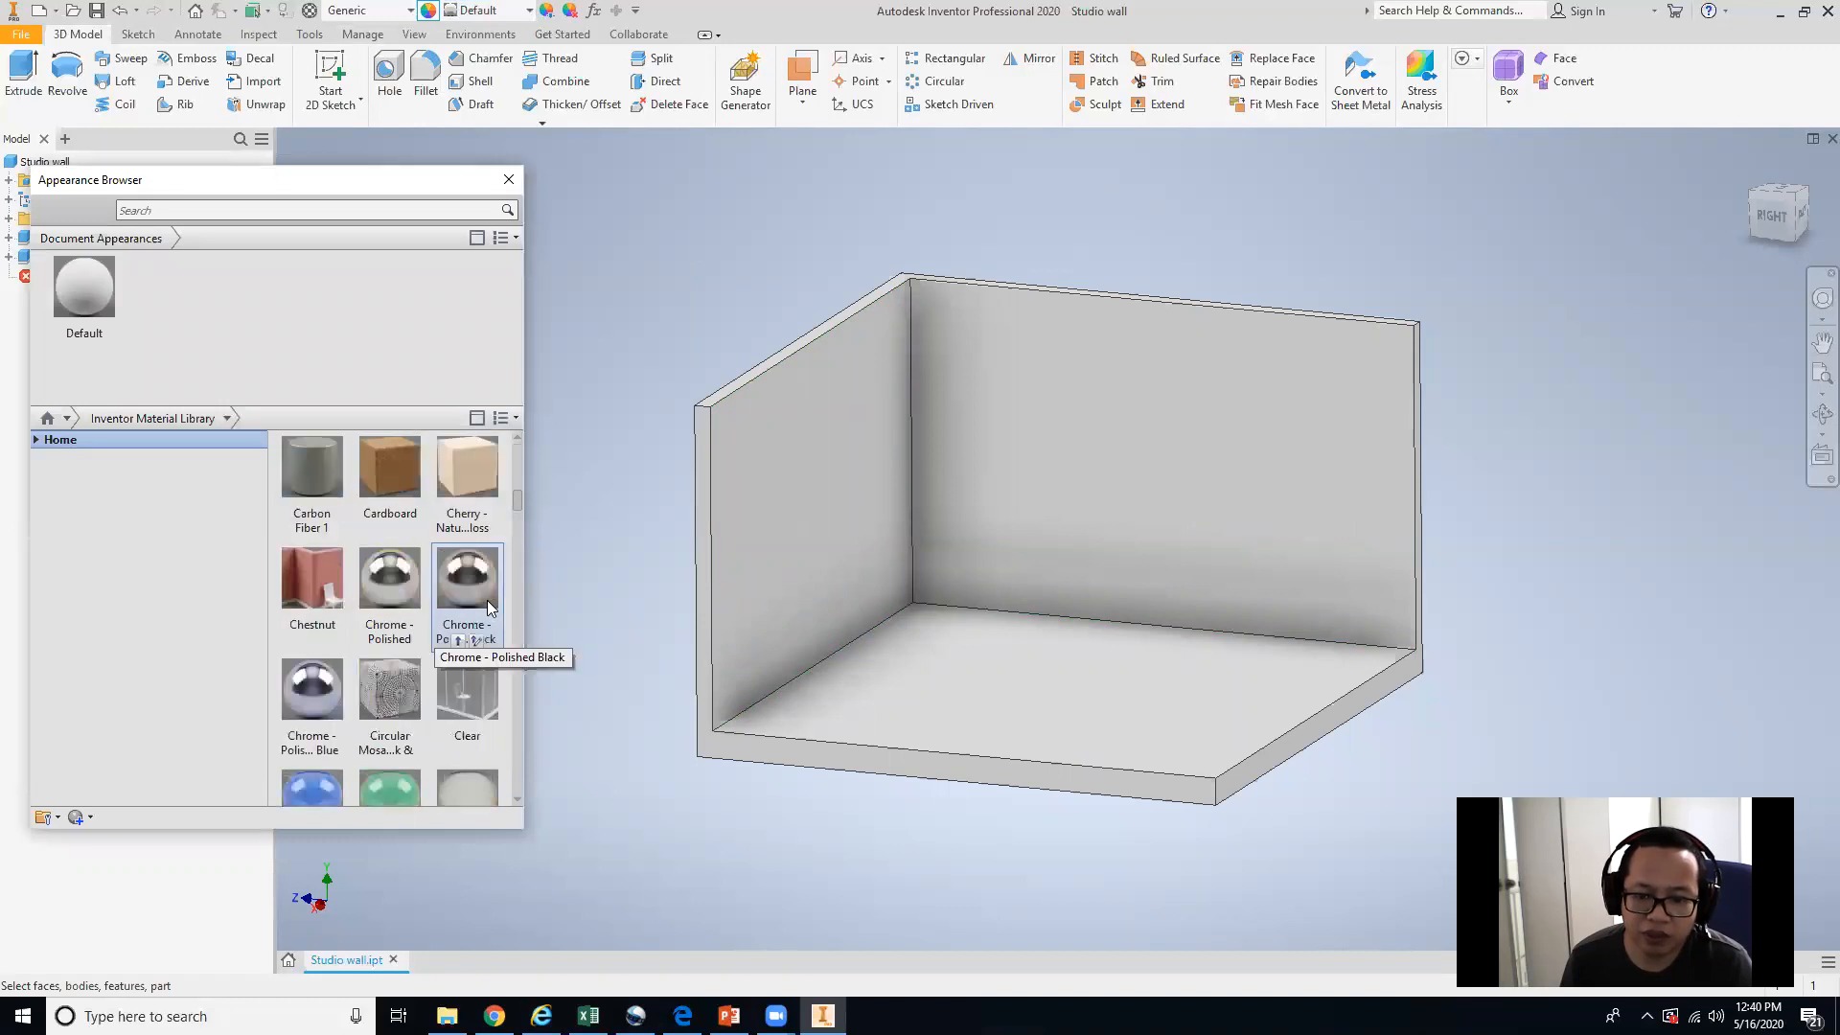
pyautogui.moveTo(517, 504); pyautogui.dragTo(533, 448)
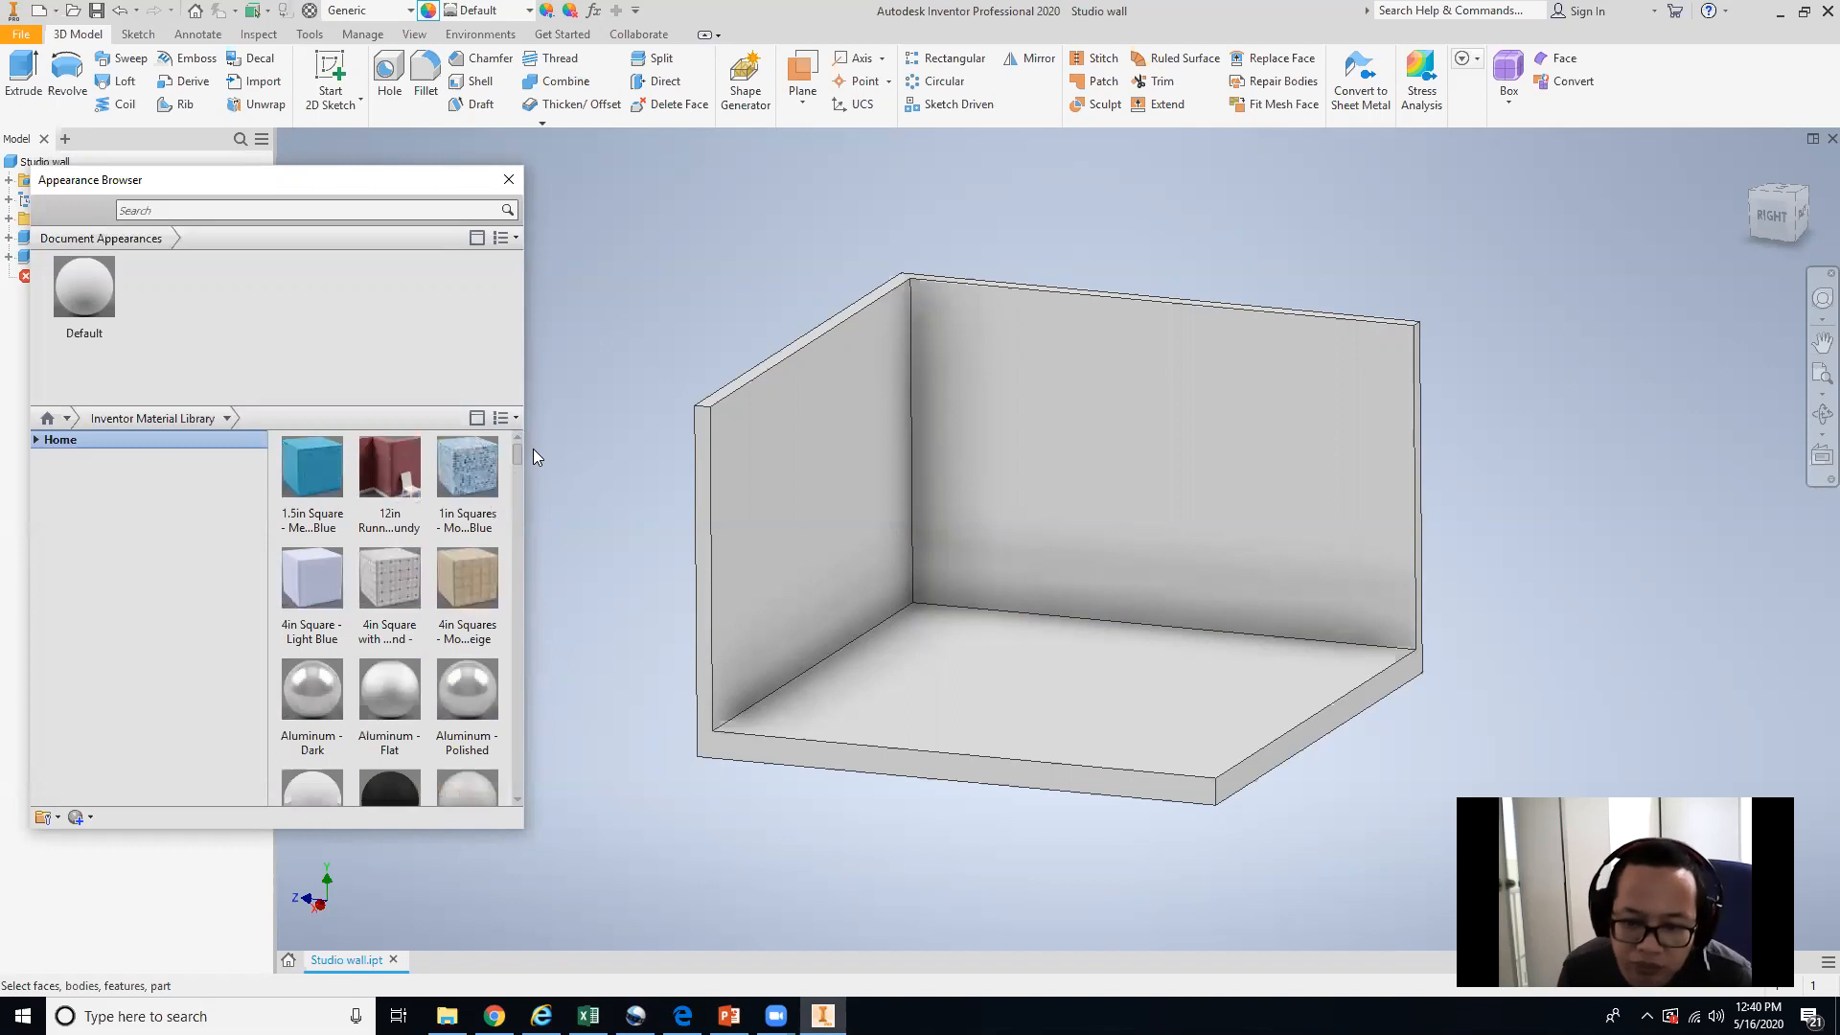
pyautogui.click(470, 469)
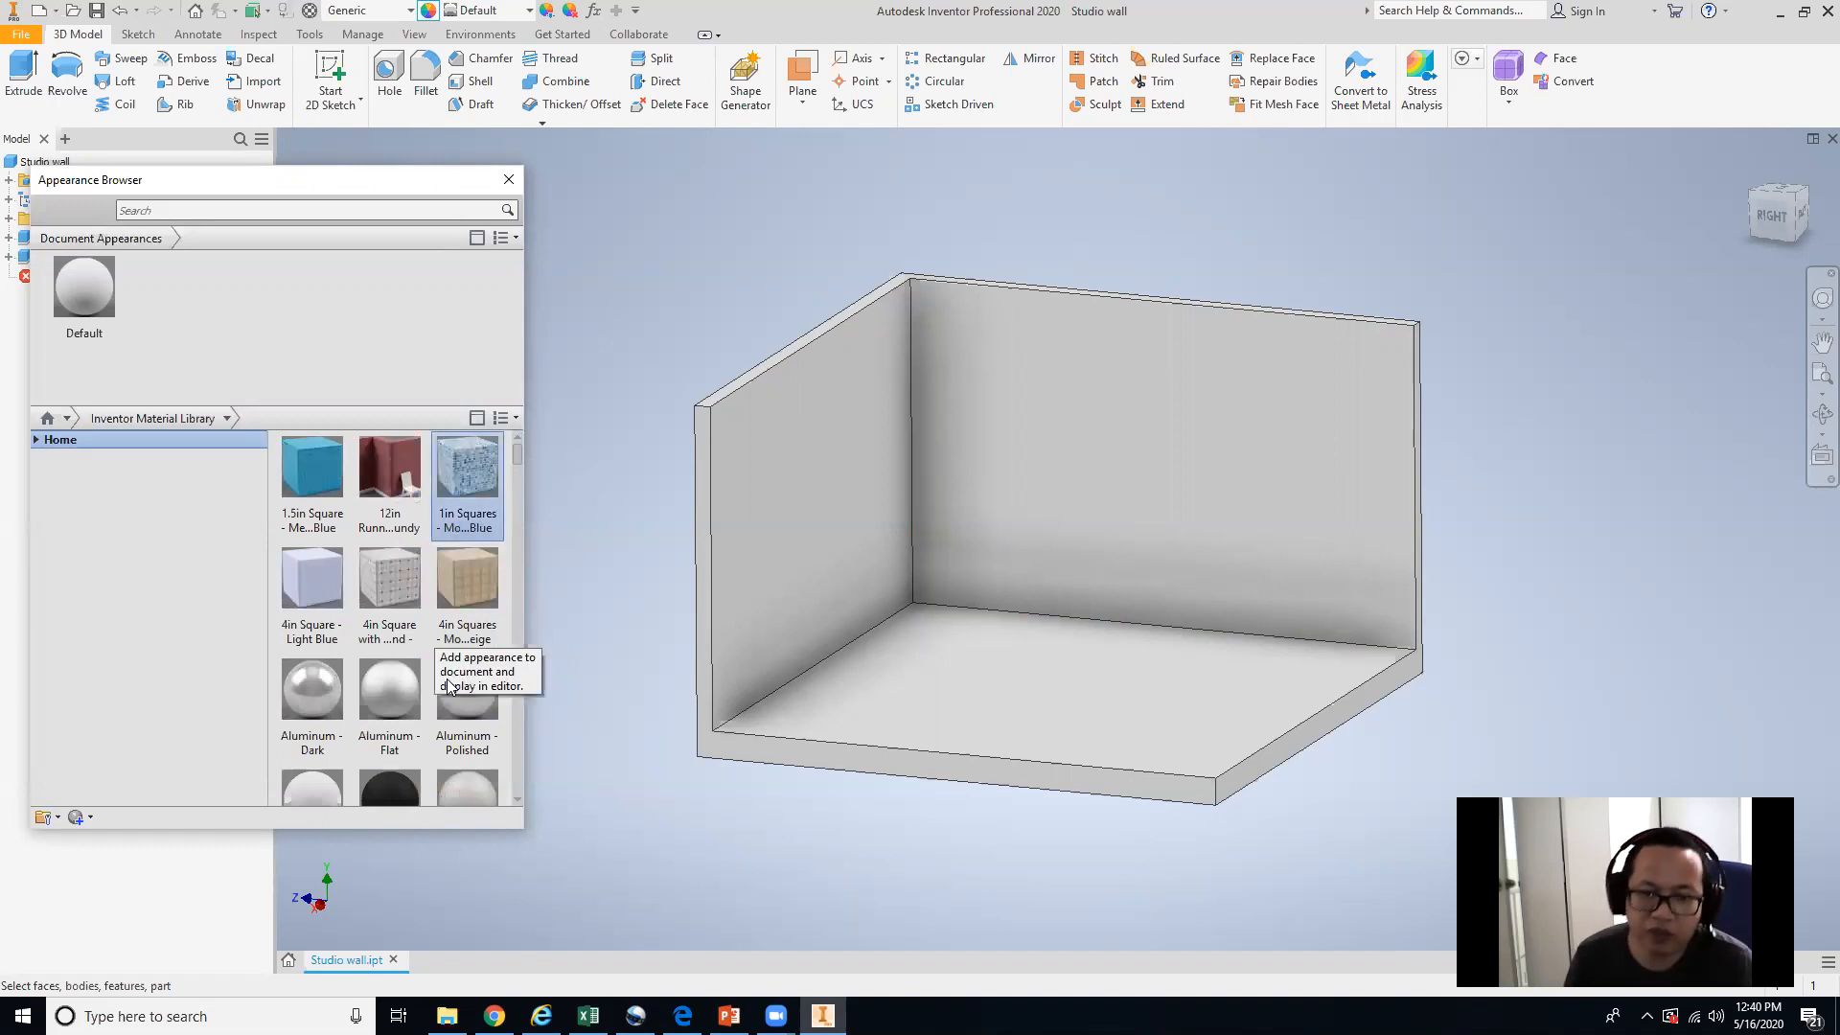
pyautogui.click(458, 529)
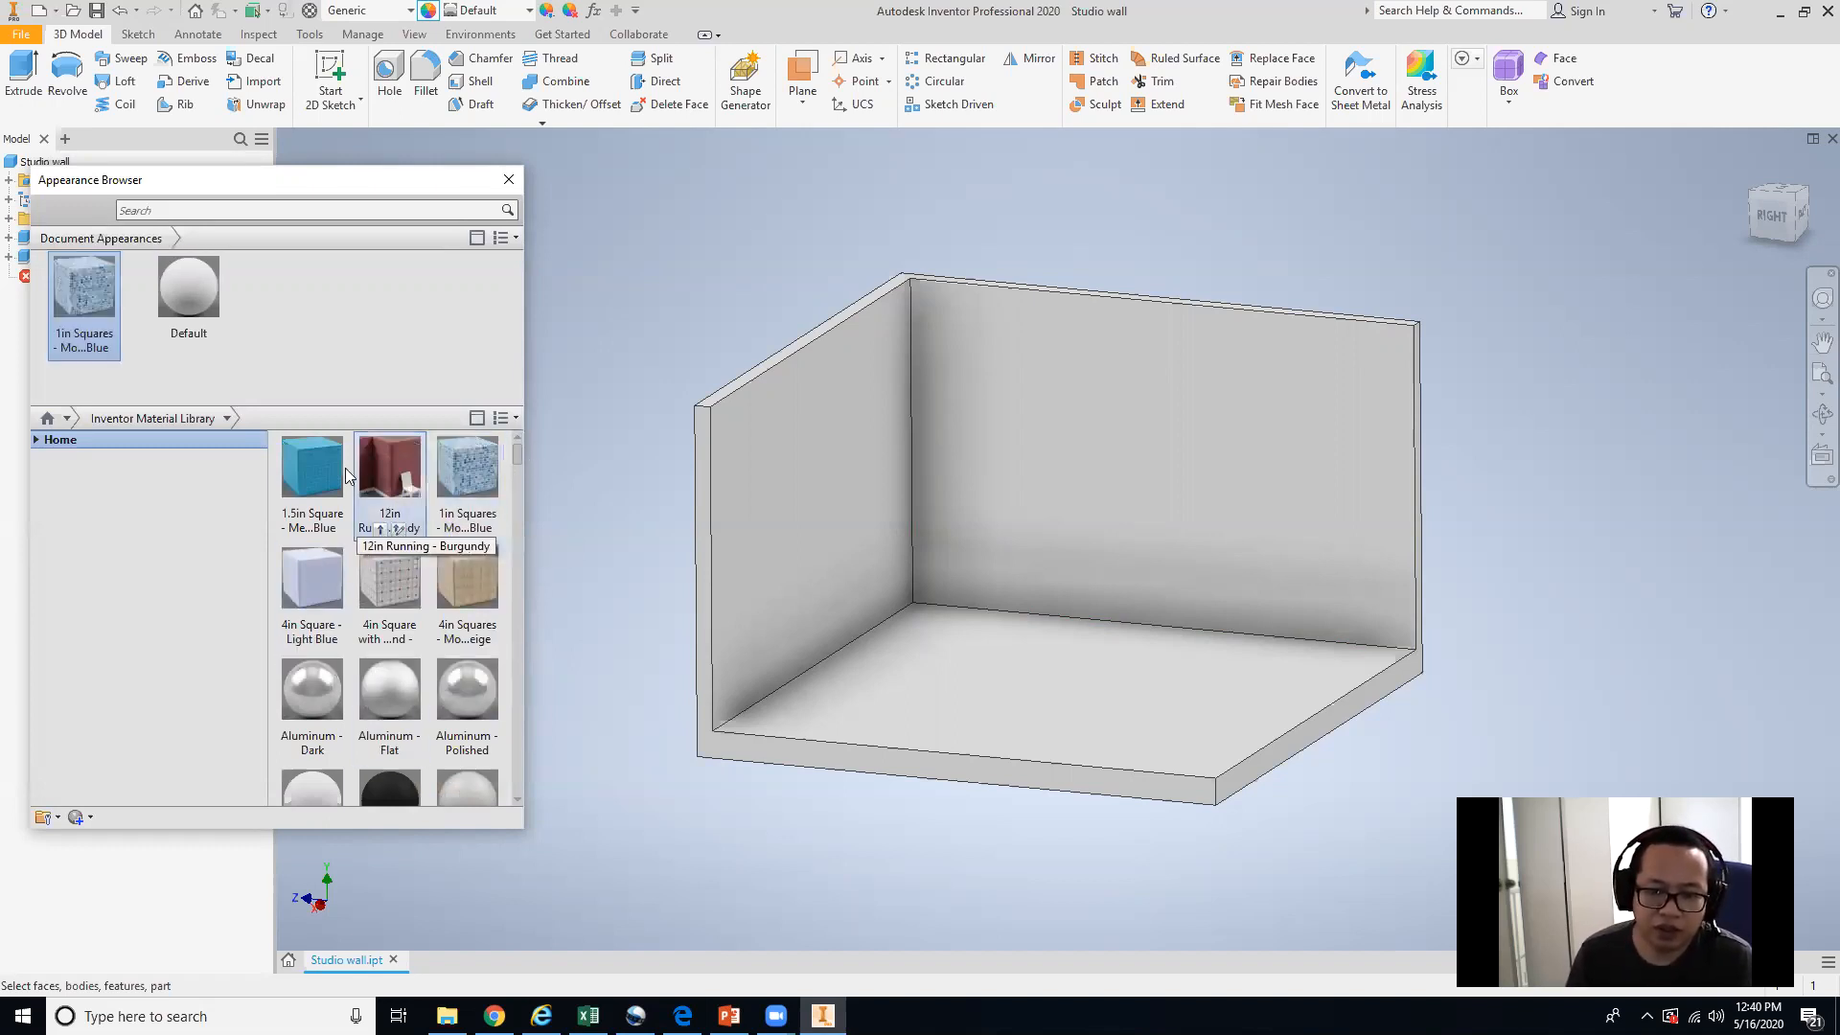
# Apply 1in Squares - Mosaic Blue to both inner wall faces and the floor face, then clear the selection.
pyautogui.click(963, 519)
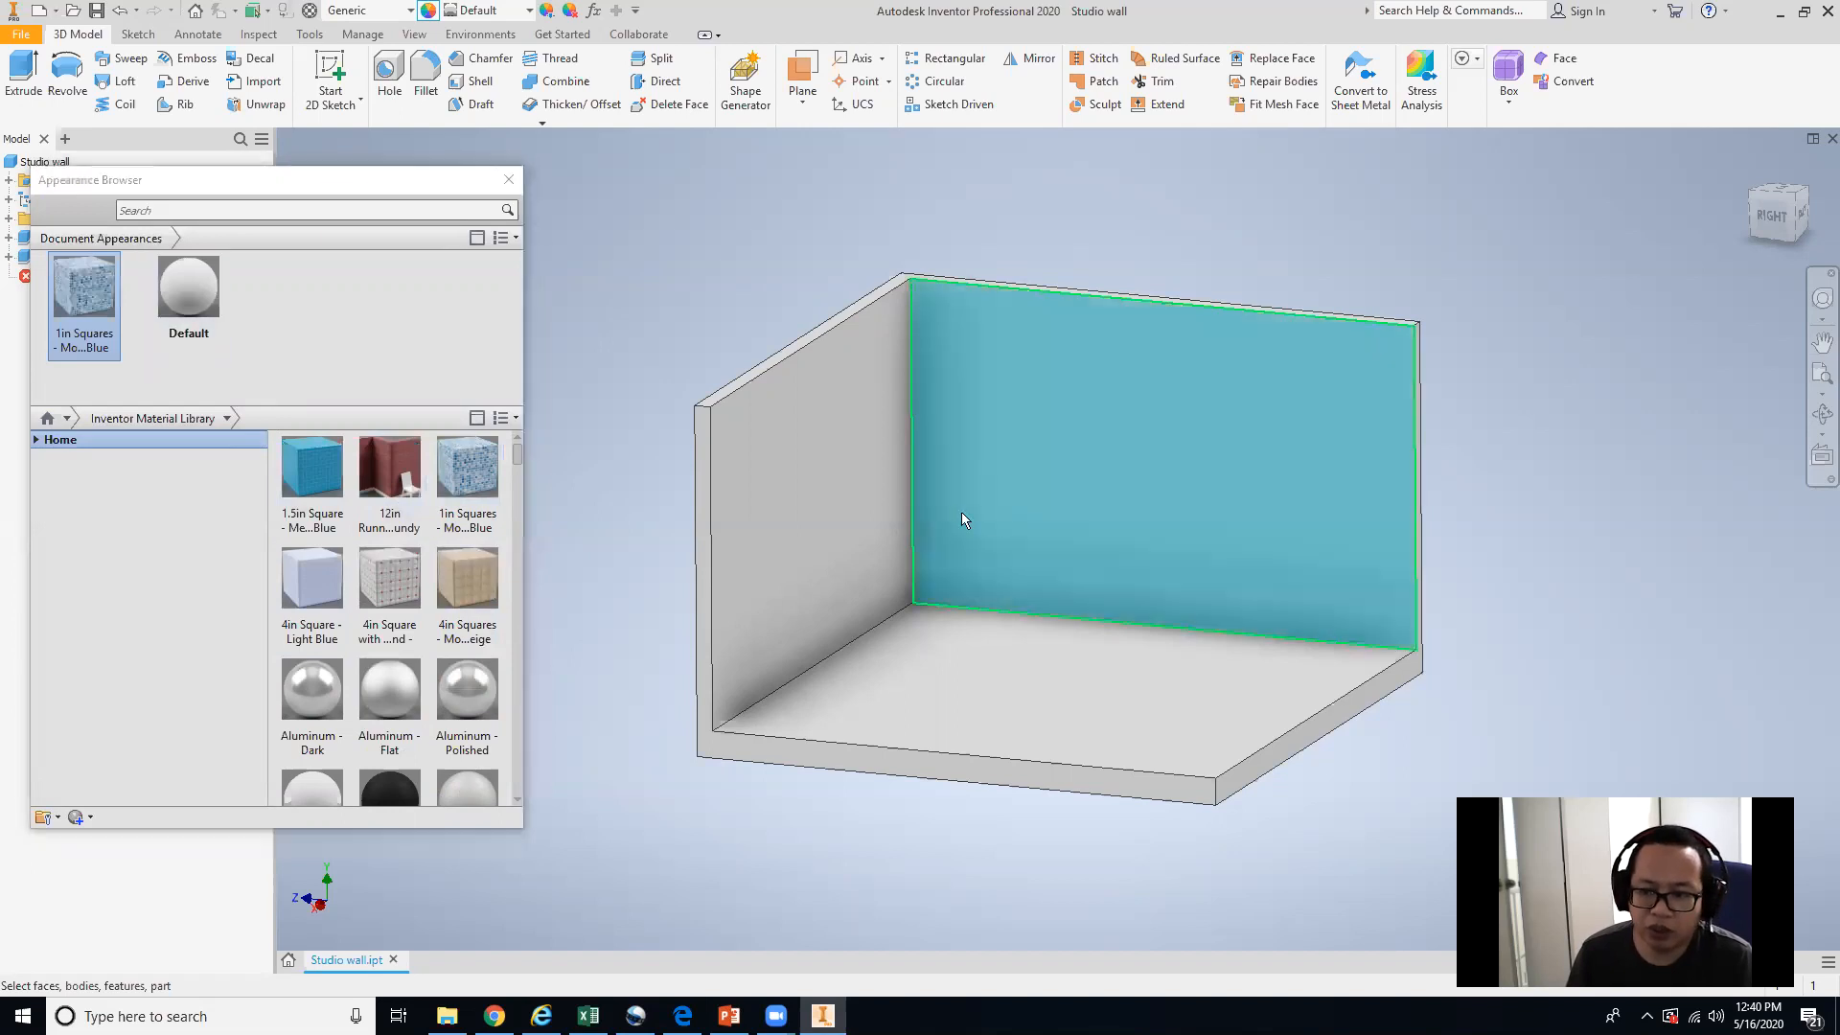
pyautogui.click(903, 575)
pyautogui.click(980, 730)
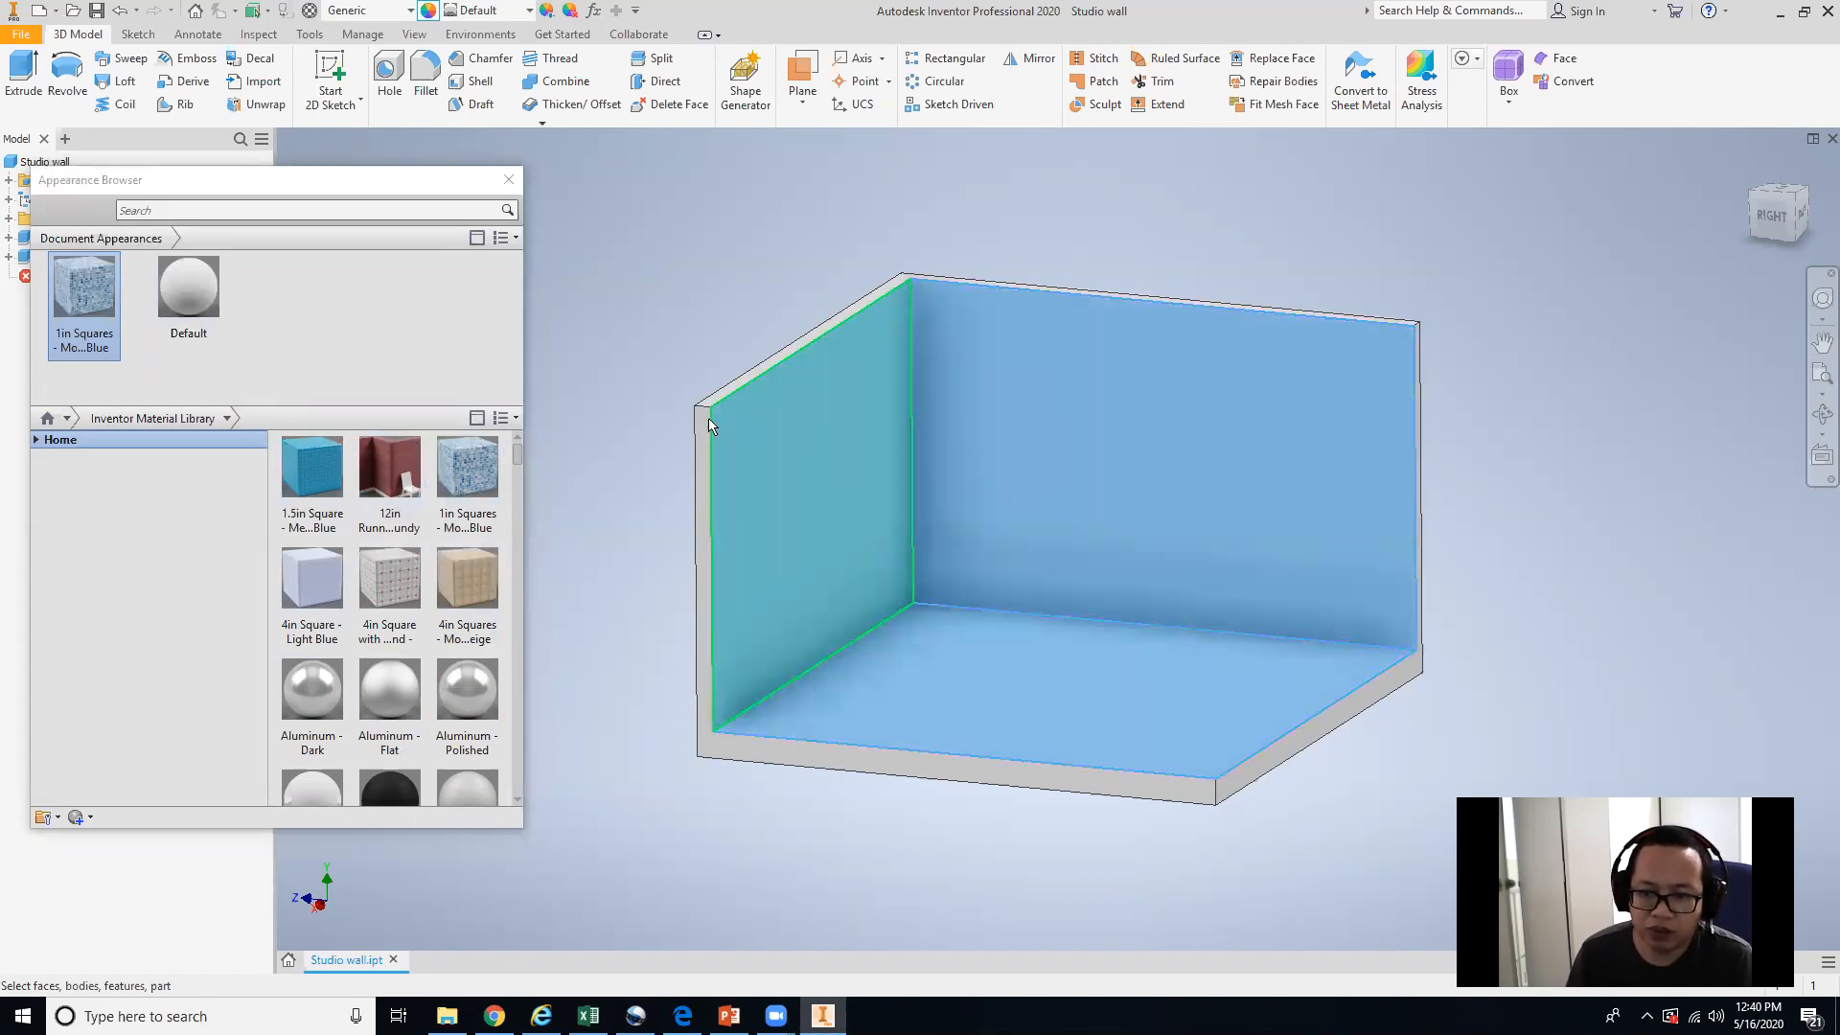
pyautogui.rightClick(79, 285)
pyautogui.click(229, 302)
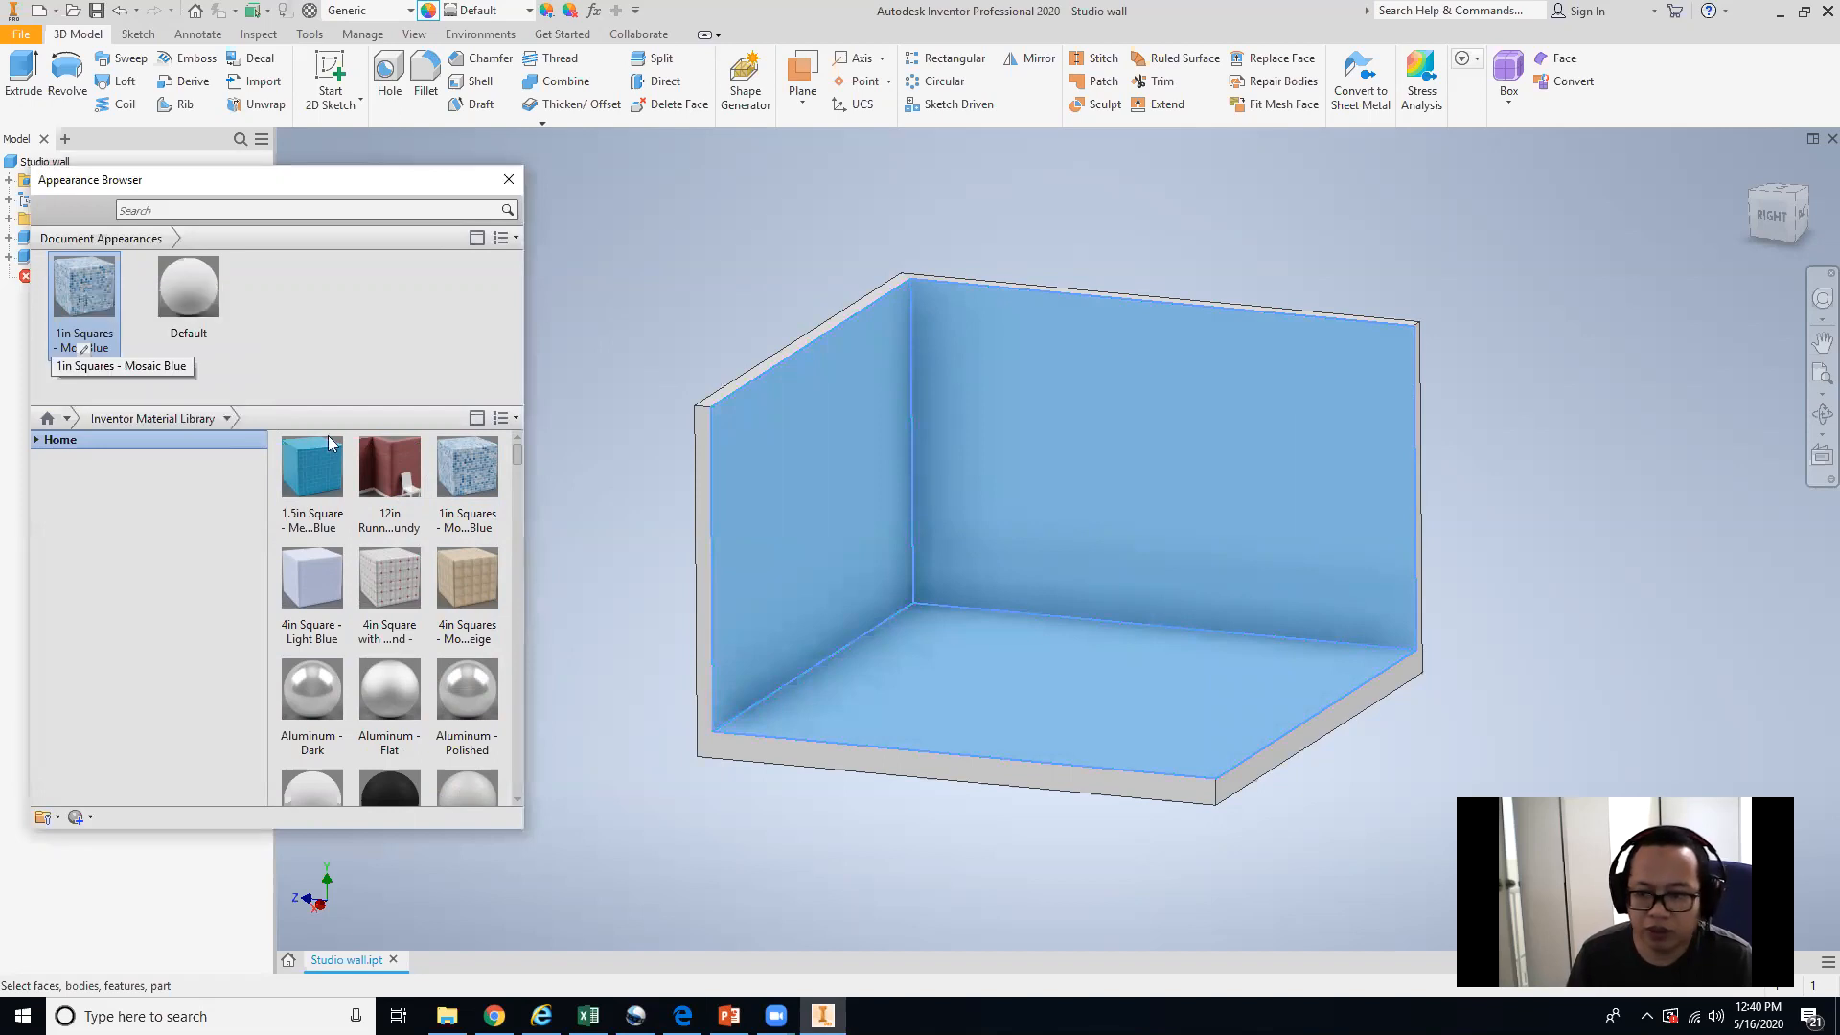
pyautogui.click(793, 842)
pyautogui.keyDown('shift'); pyautogui.moveTo(1158, 614); pyautogui.dragTo(1016, 566, button='middle'); pyautogui.keyUp('shift')
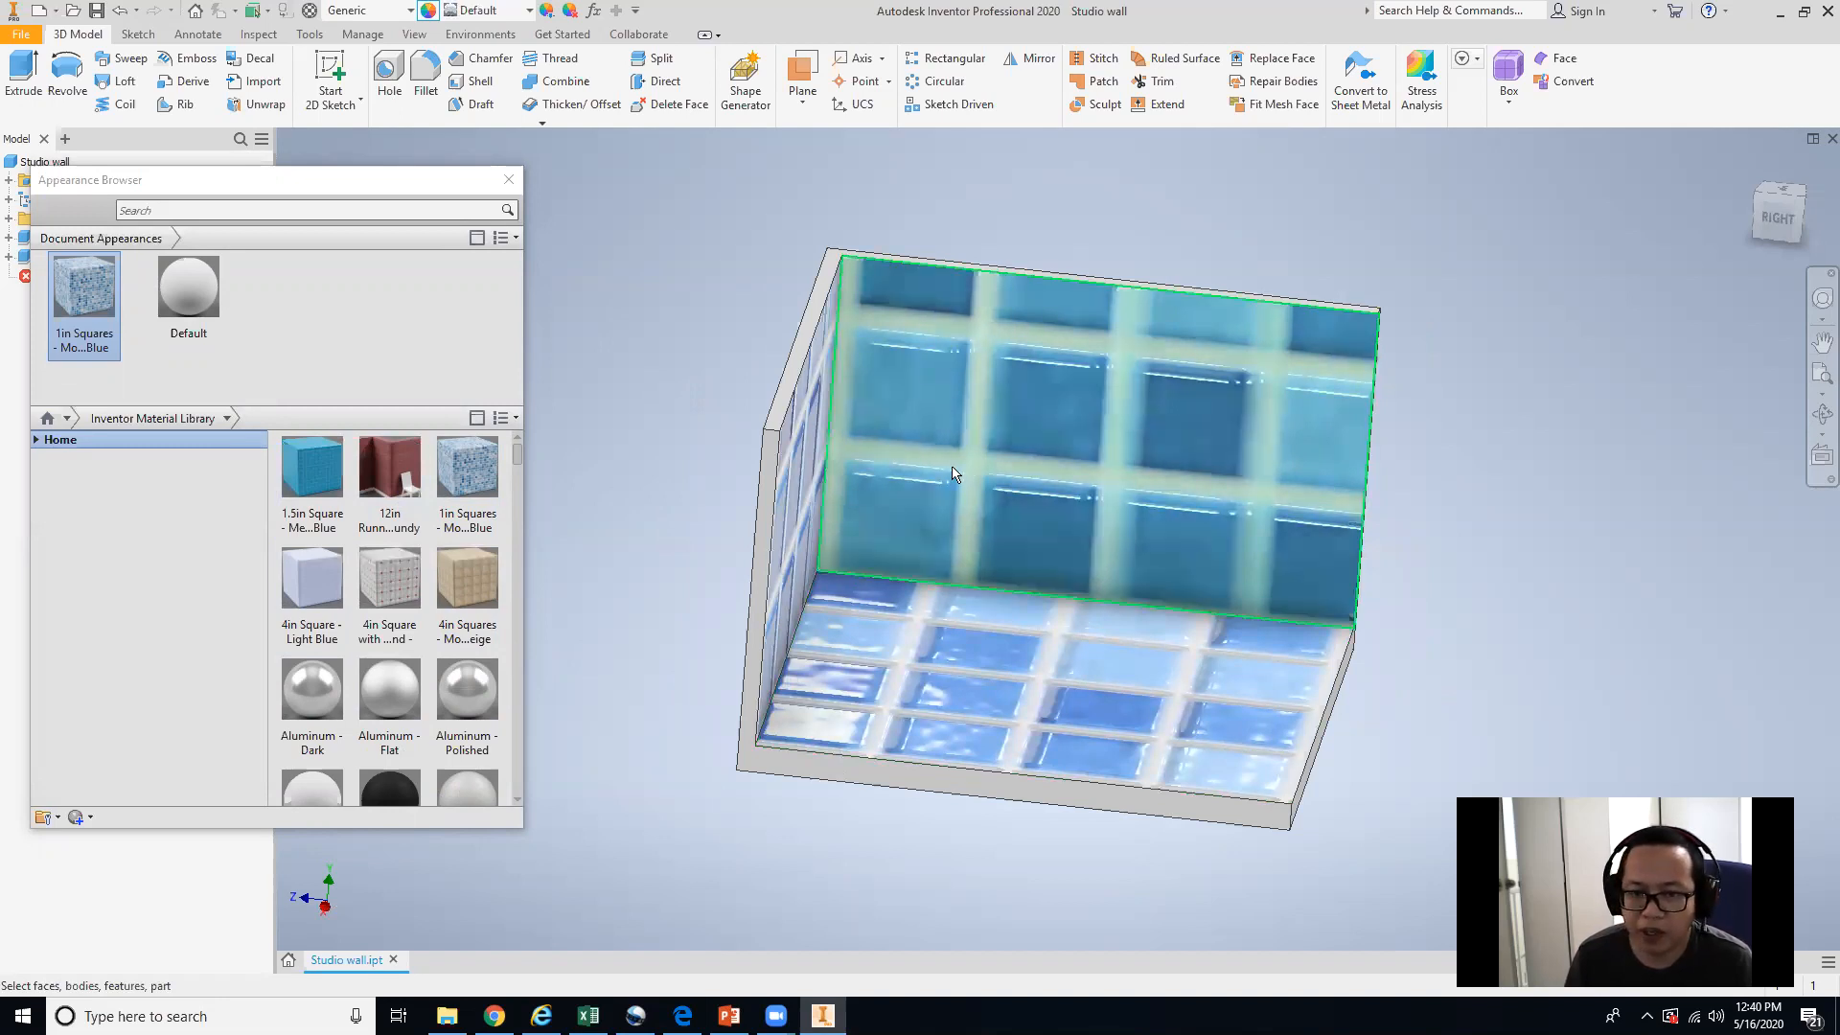
# Open the mosaic appearance's texture editor and set its sample size to 1 in.
pyautogui.click(87, 352)
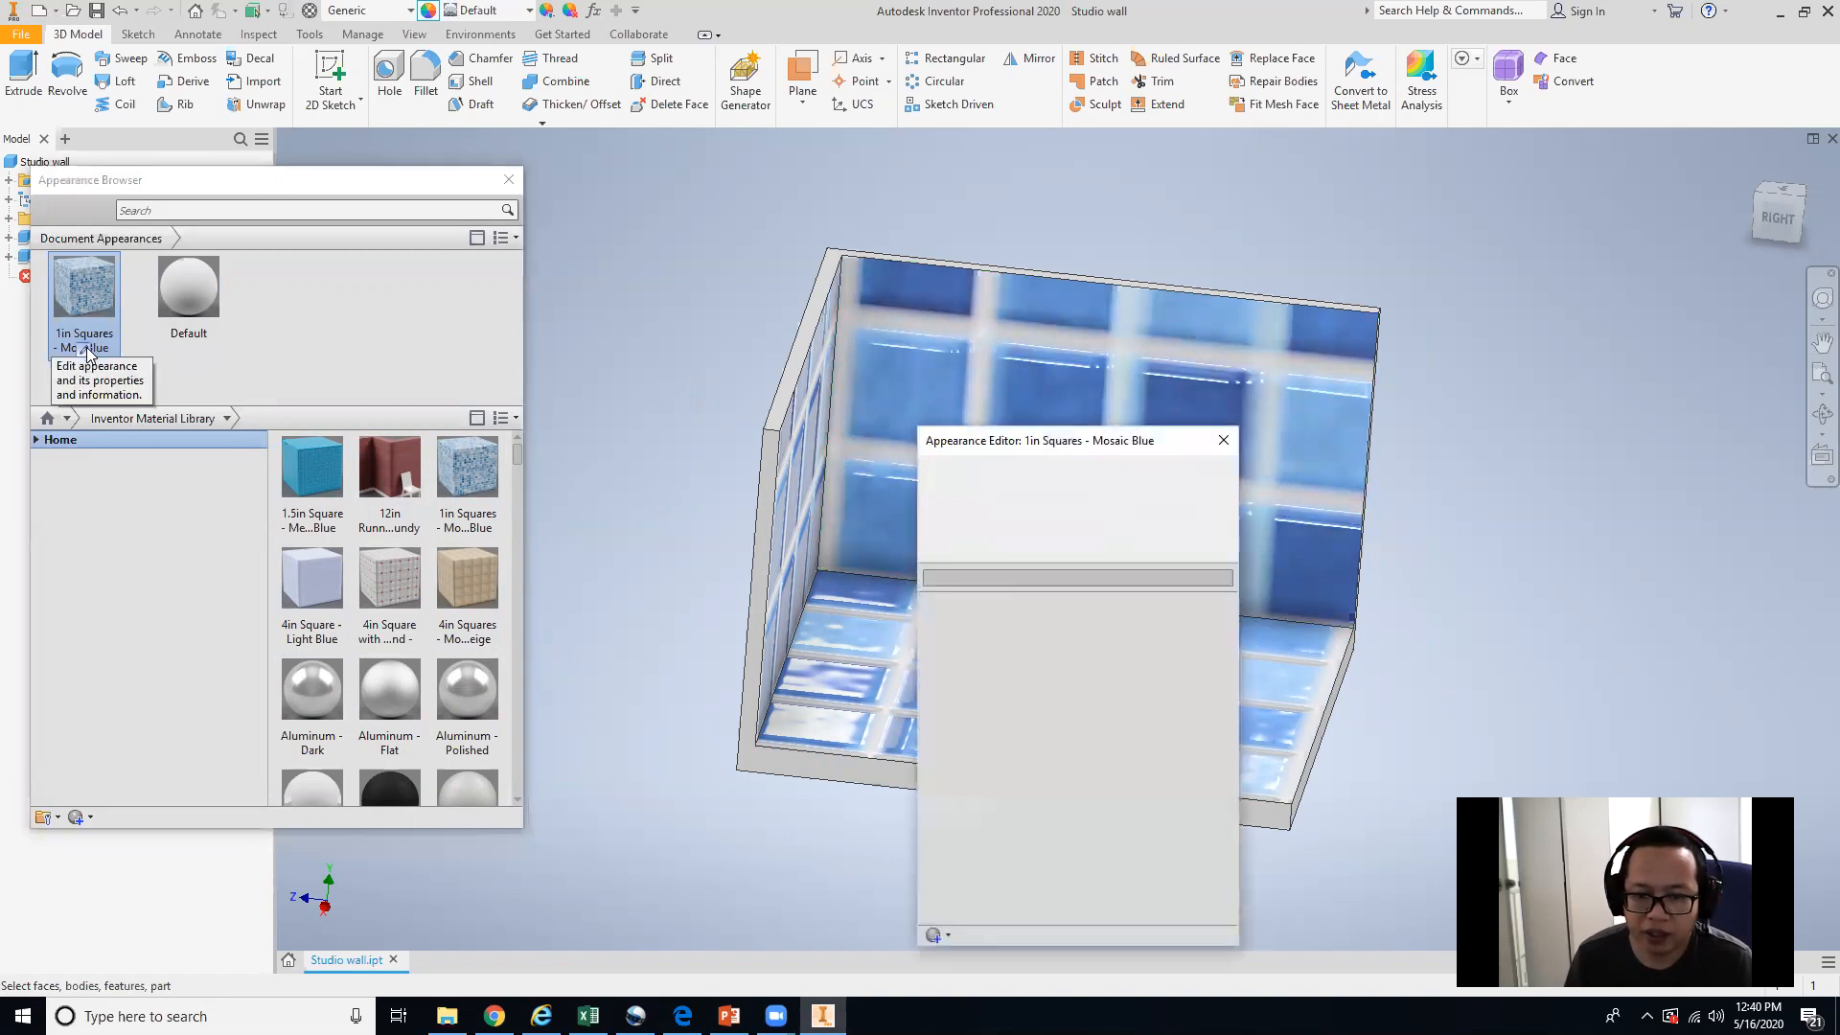
pyautogui.click(1112, 695)
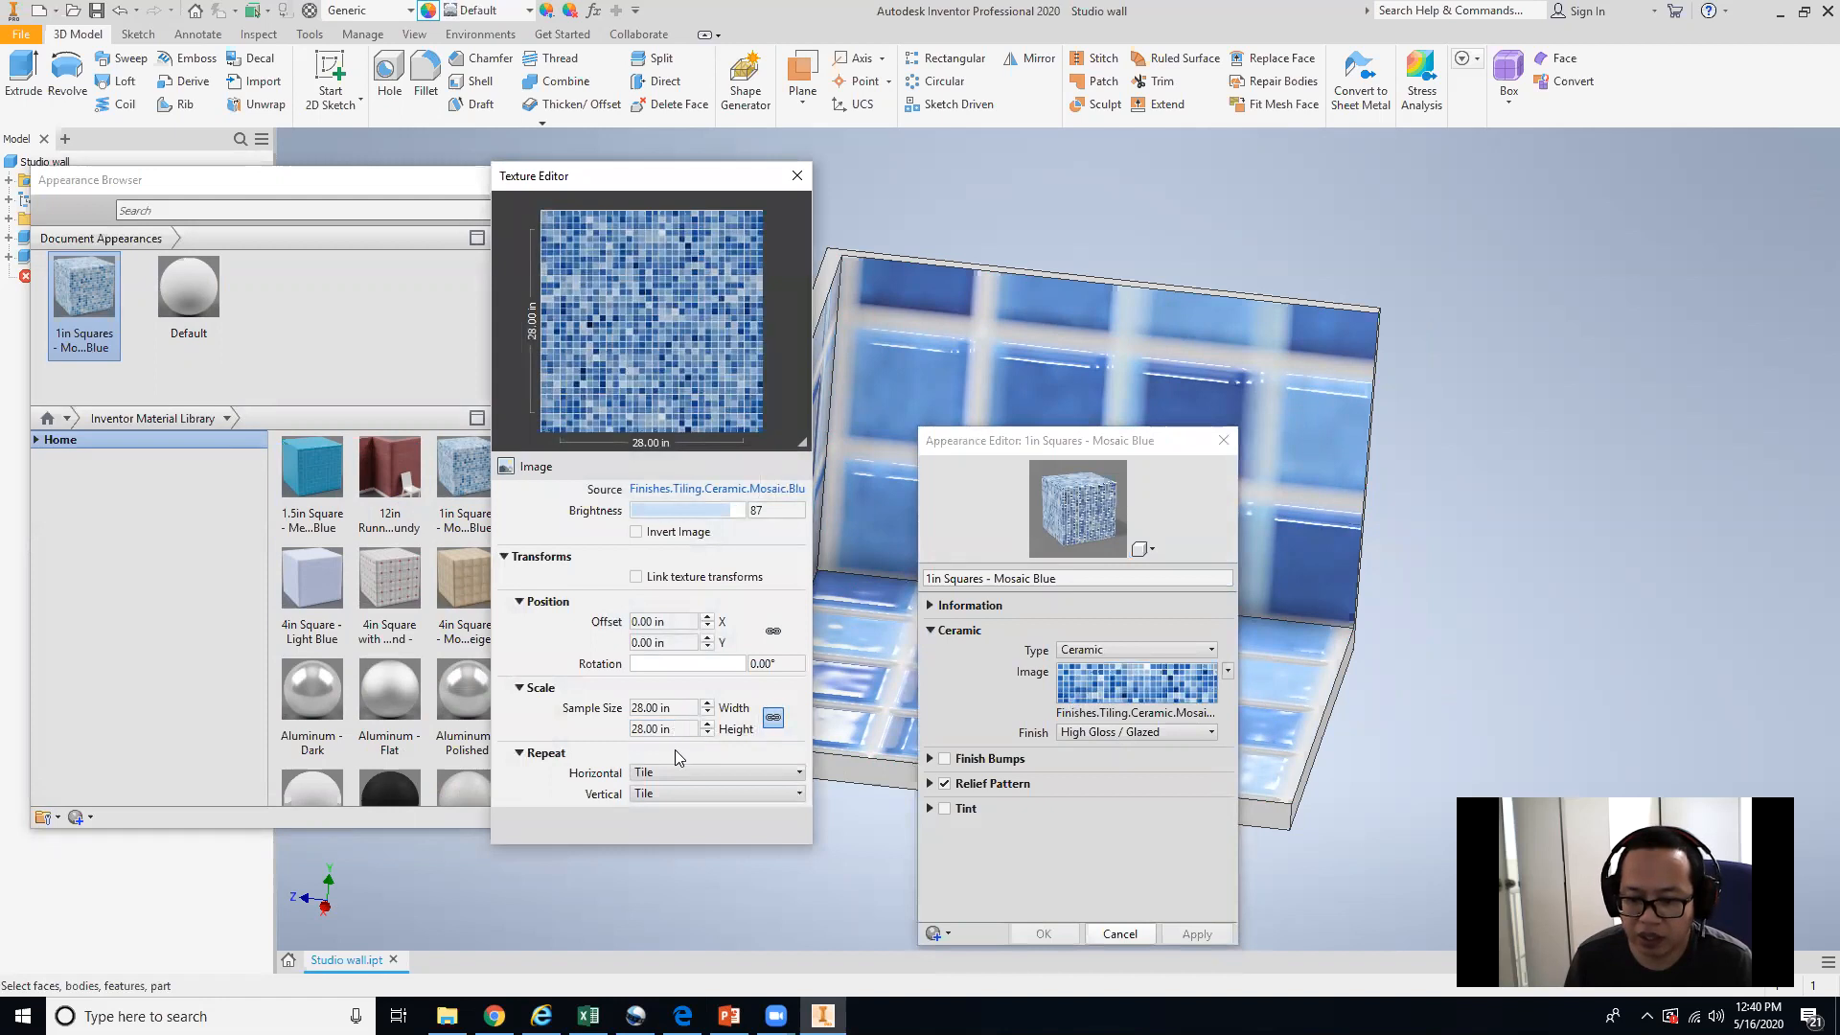
pyautogui.click(669, 708)
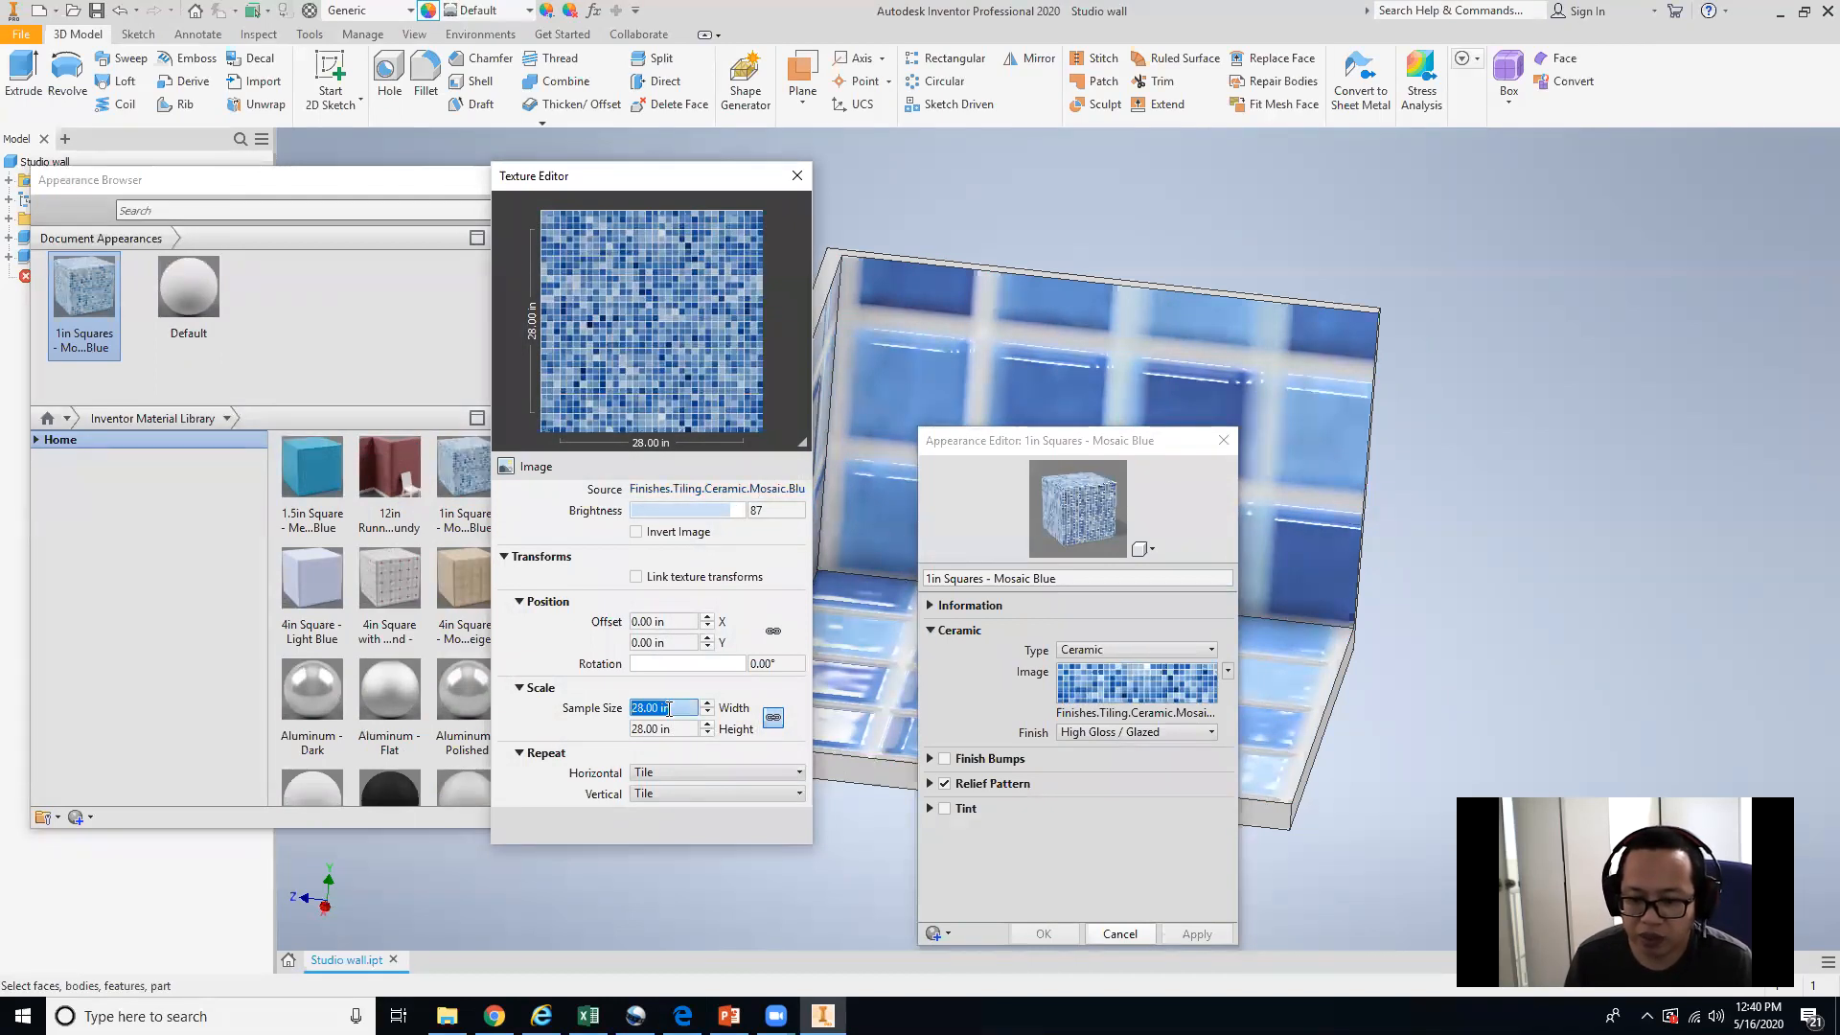
pyautogui.write('1')
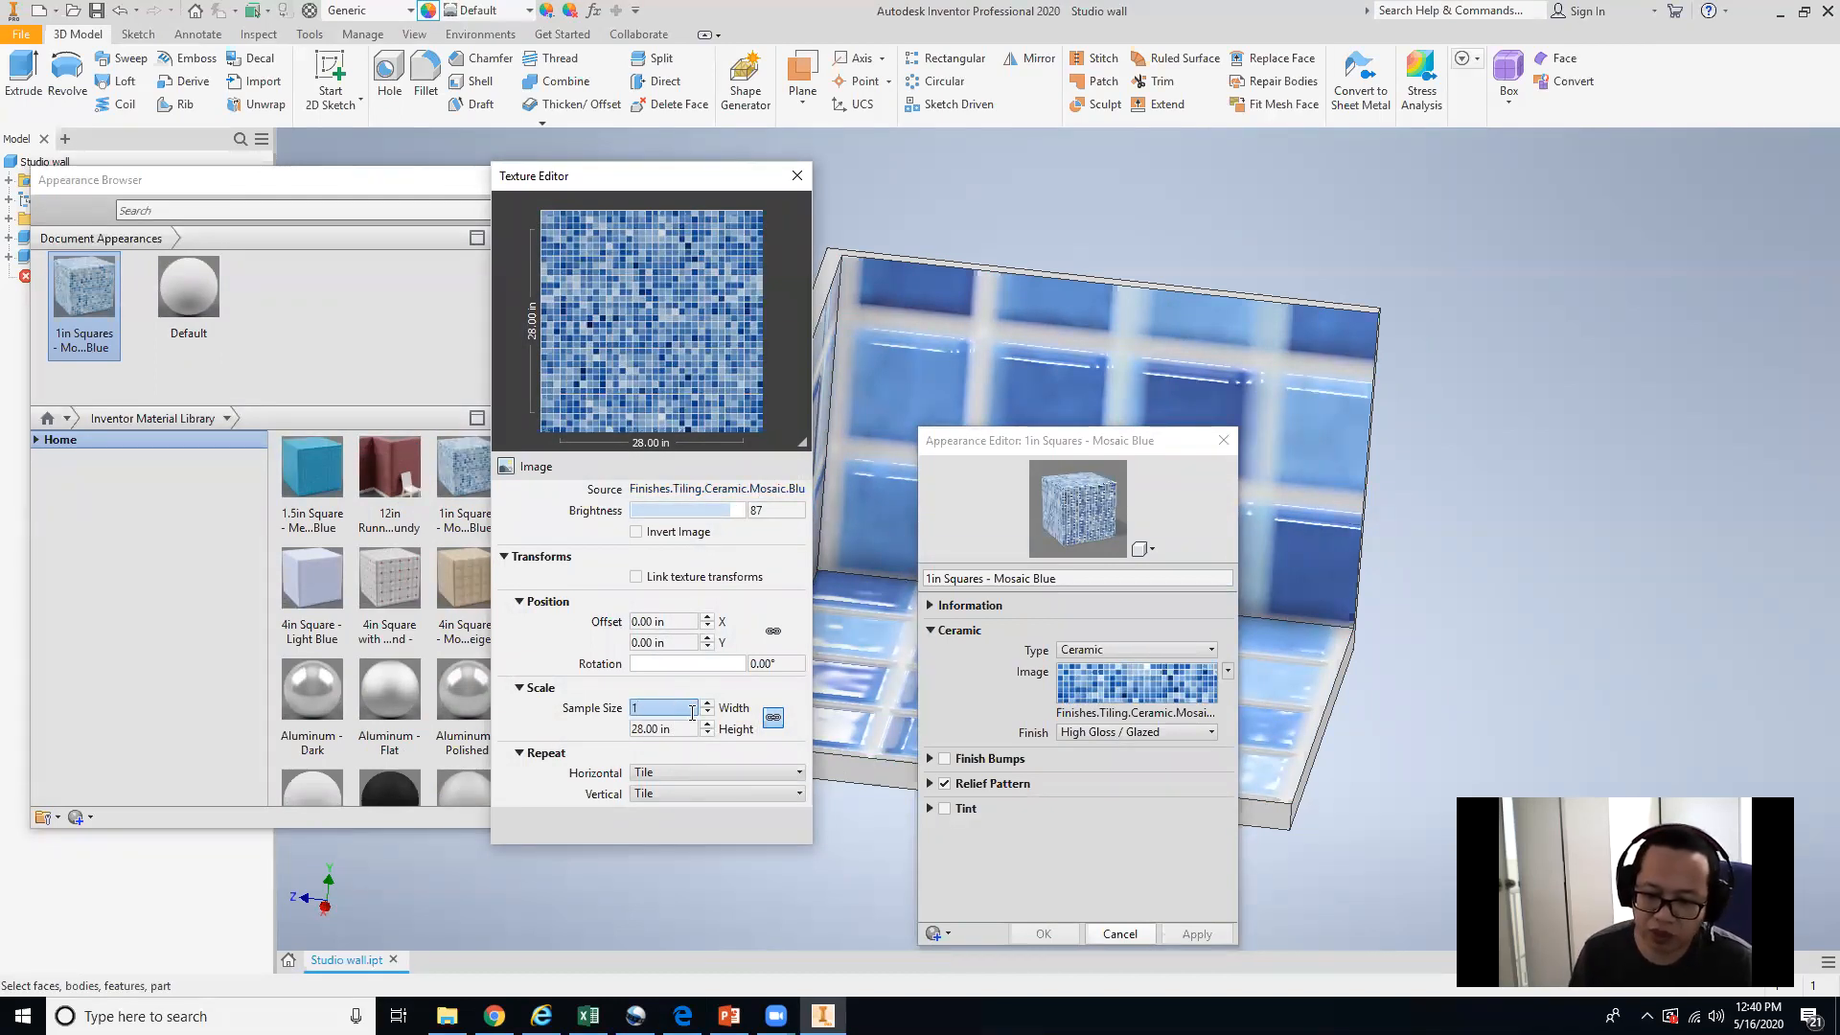
pyautogui.press('Return')
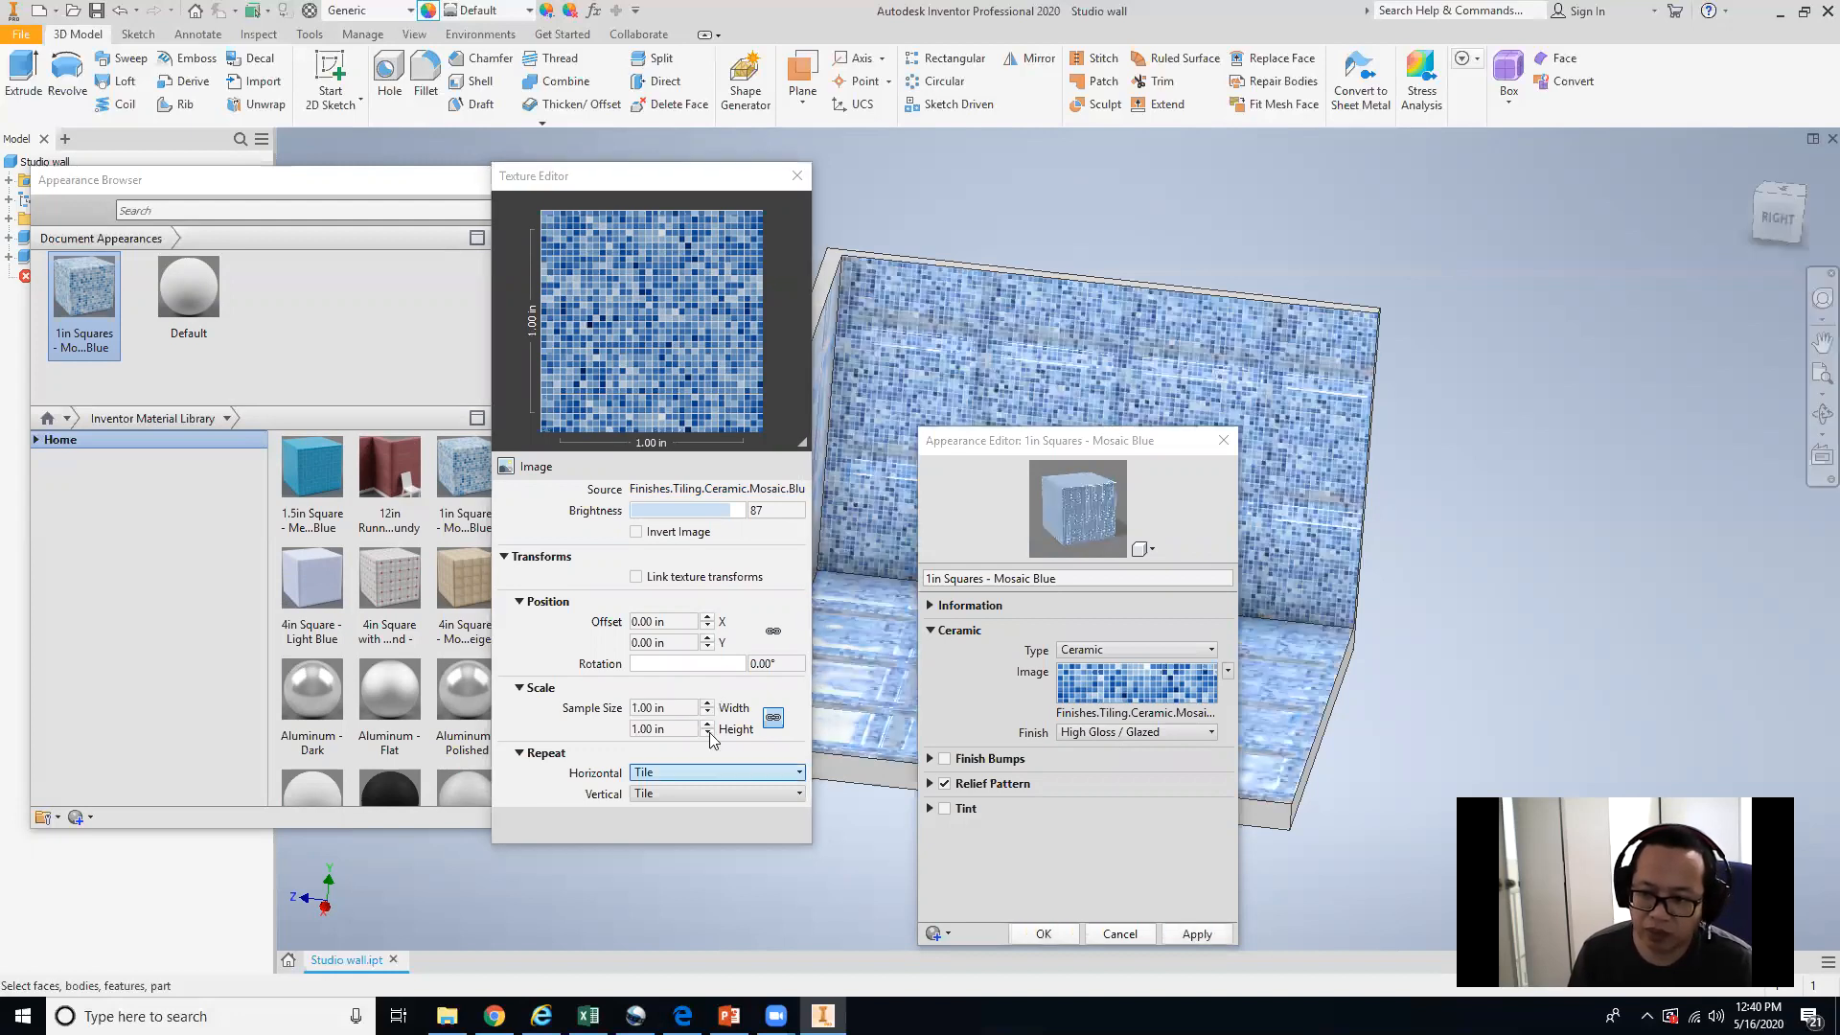
# Set the texture sample size to 21 in.
pyautogui.click(670, 711)
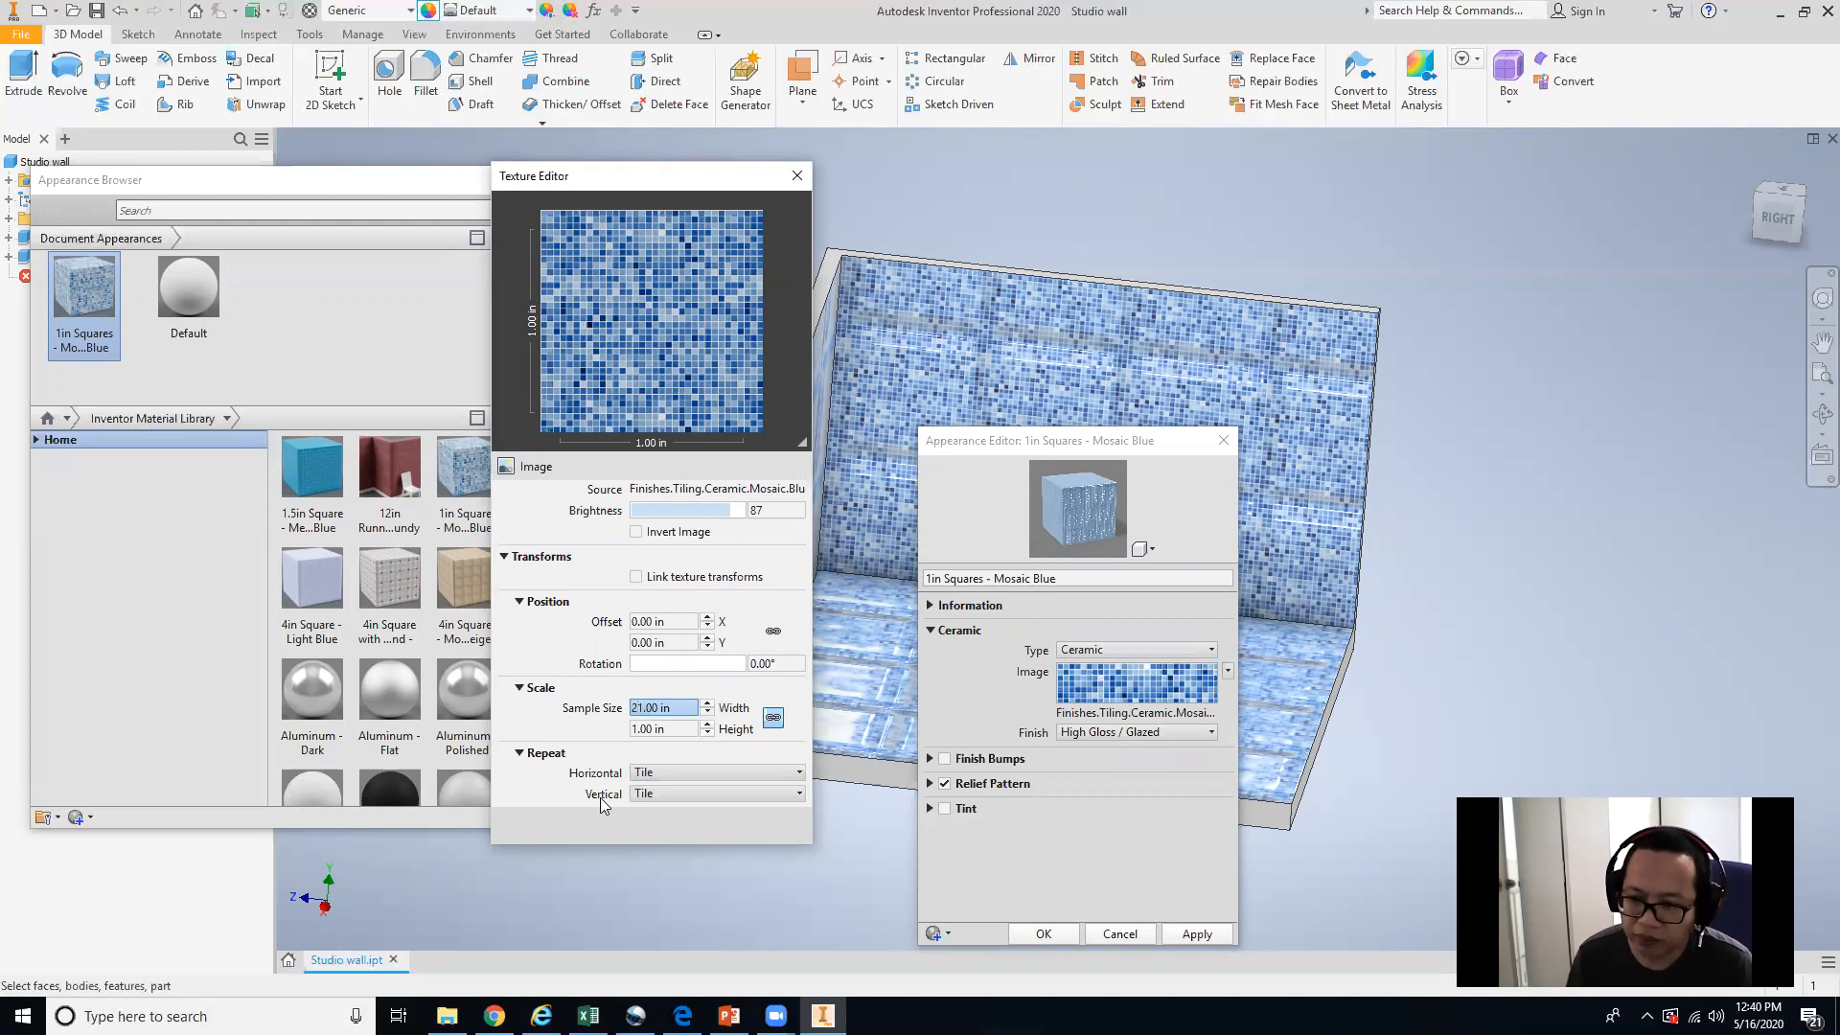
pyautogui.write('2')
pyautogui.click(722, 918)
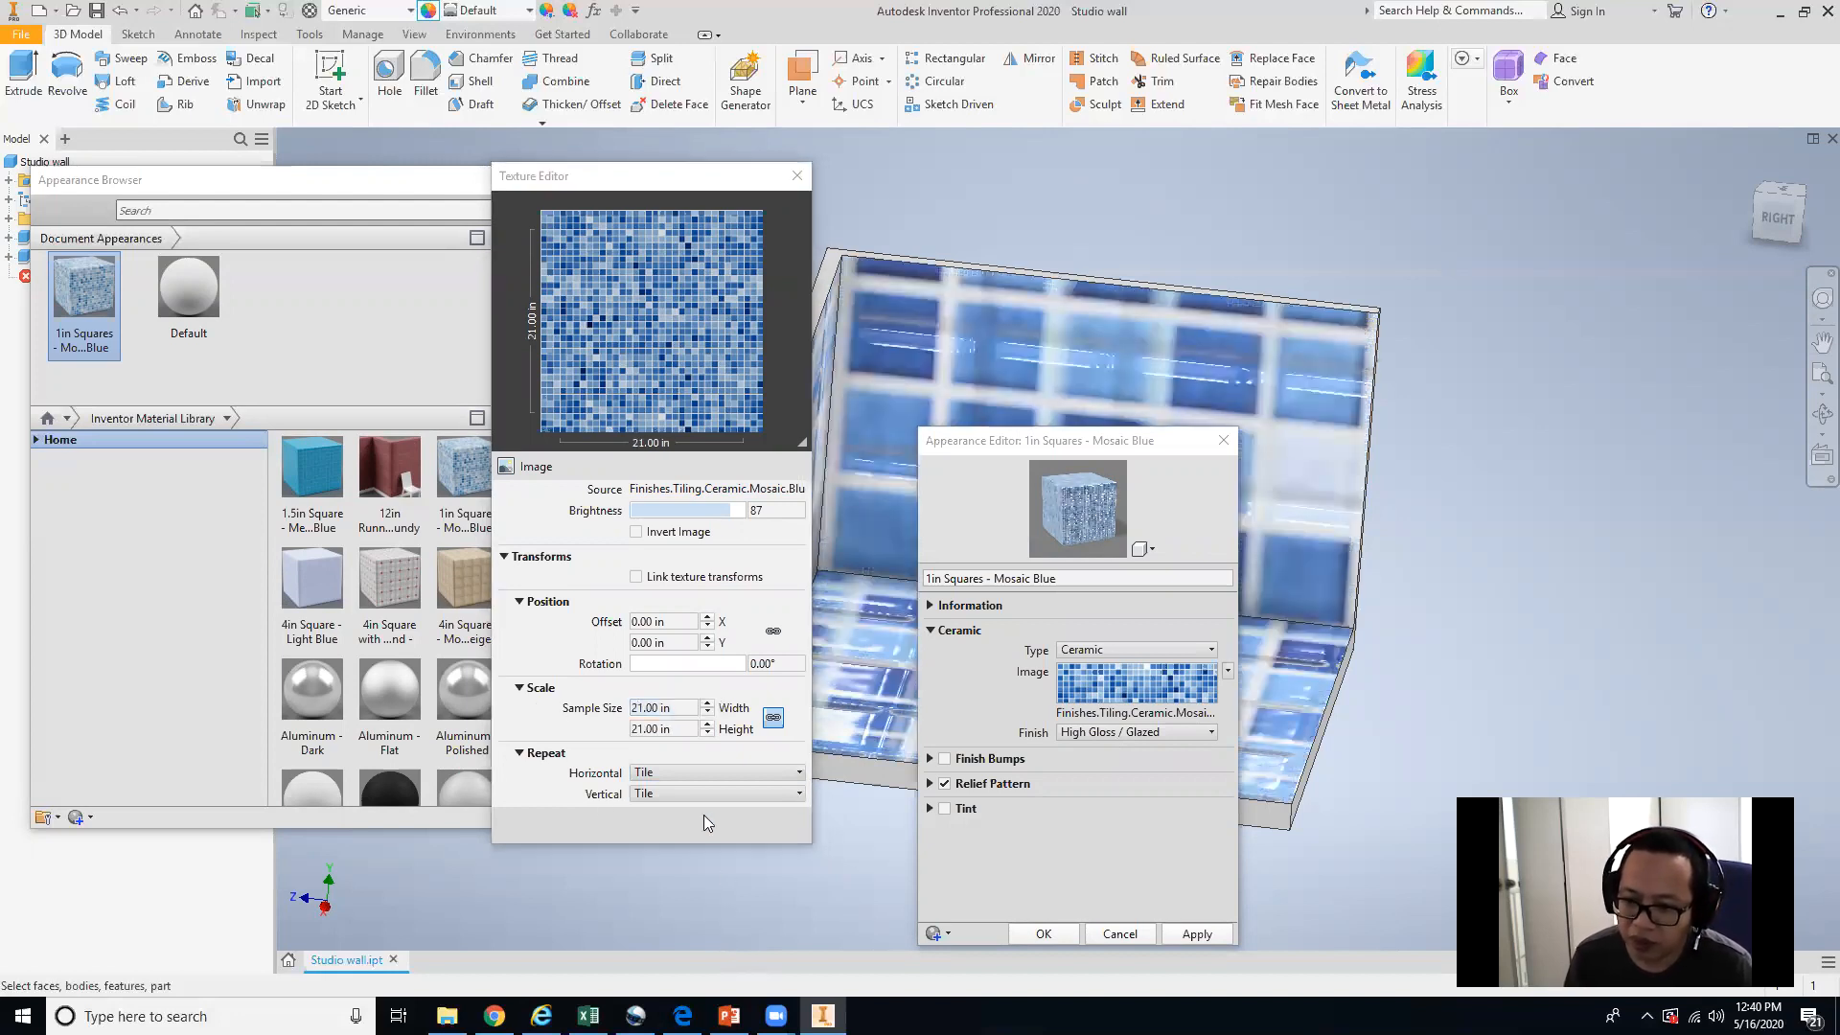
# Set the texture sample size to 2 in and apply the change to the mosaic appearance.
pyautogui.moveTo(672, 708); pyautogui.dragTo(604, 693)
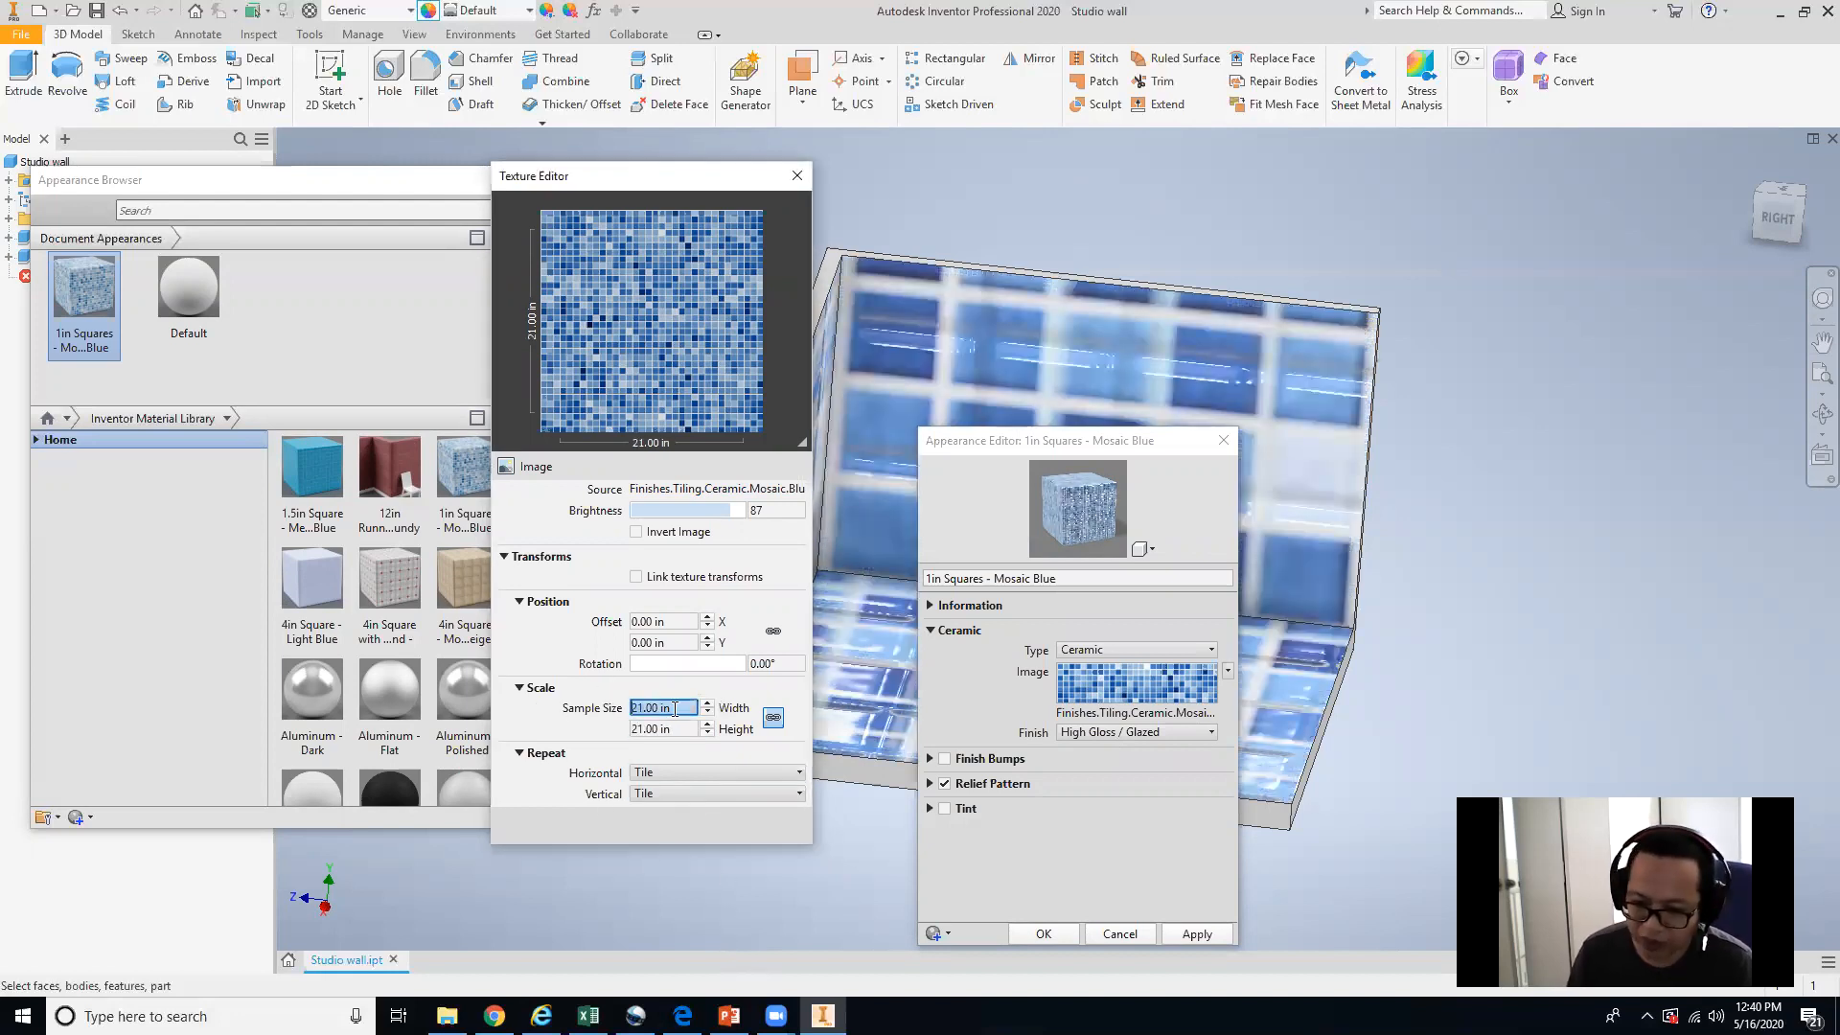
pyautogui.write('2')
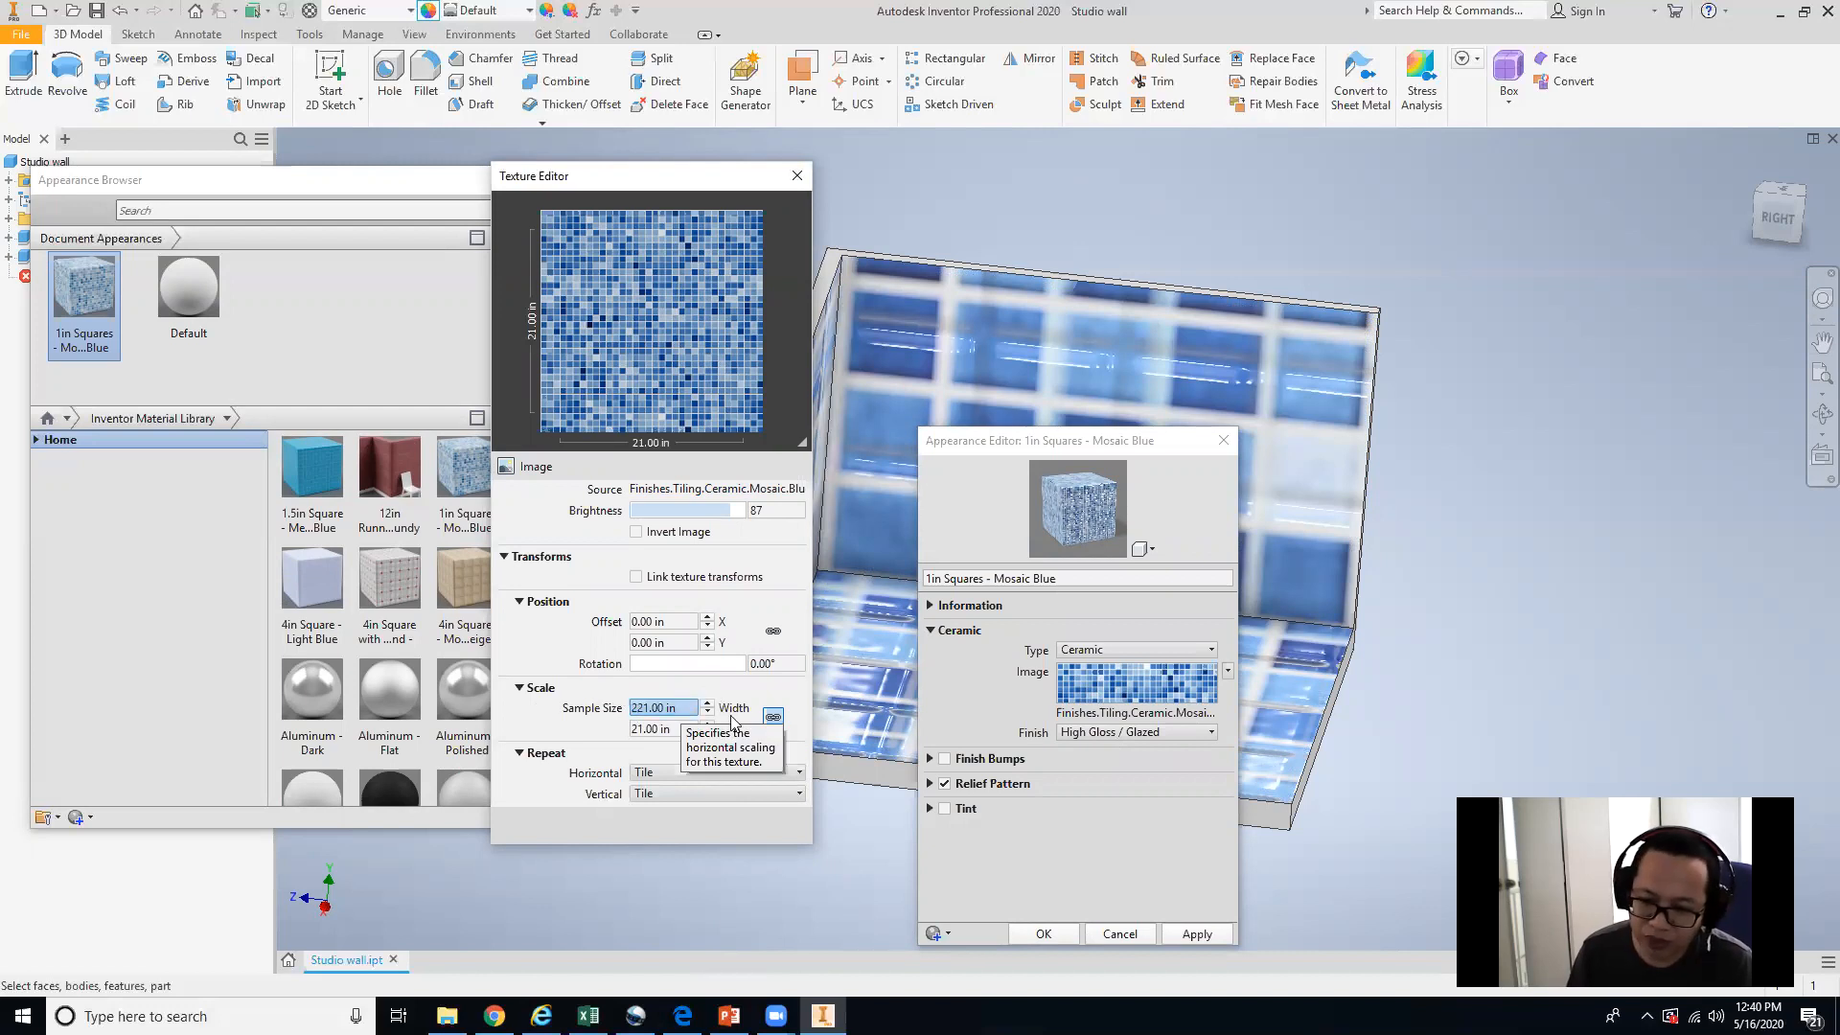
pyautogui.moveTo(696, 707); pyautogui.dragTo(565, 707)
pyautogui.write('2')
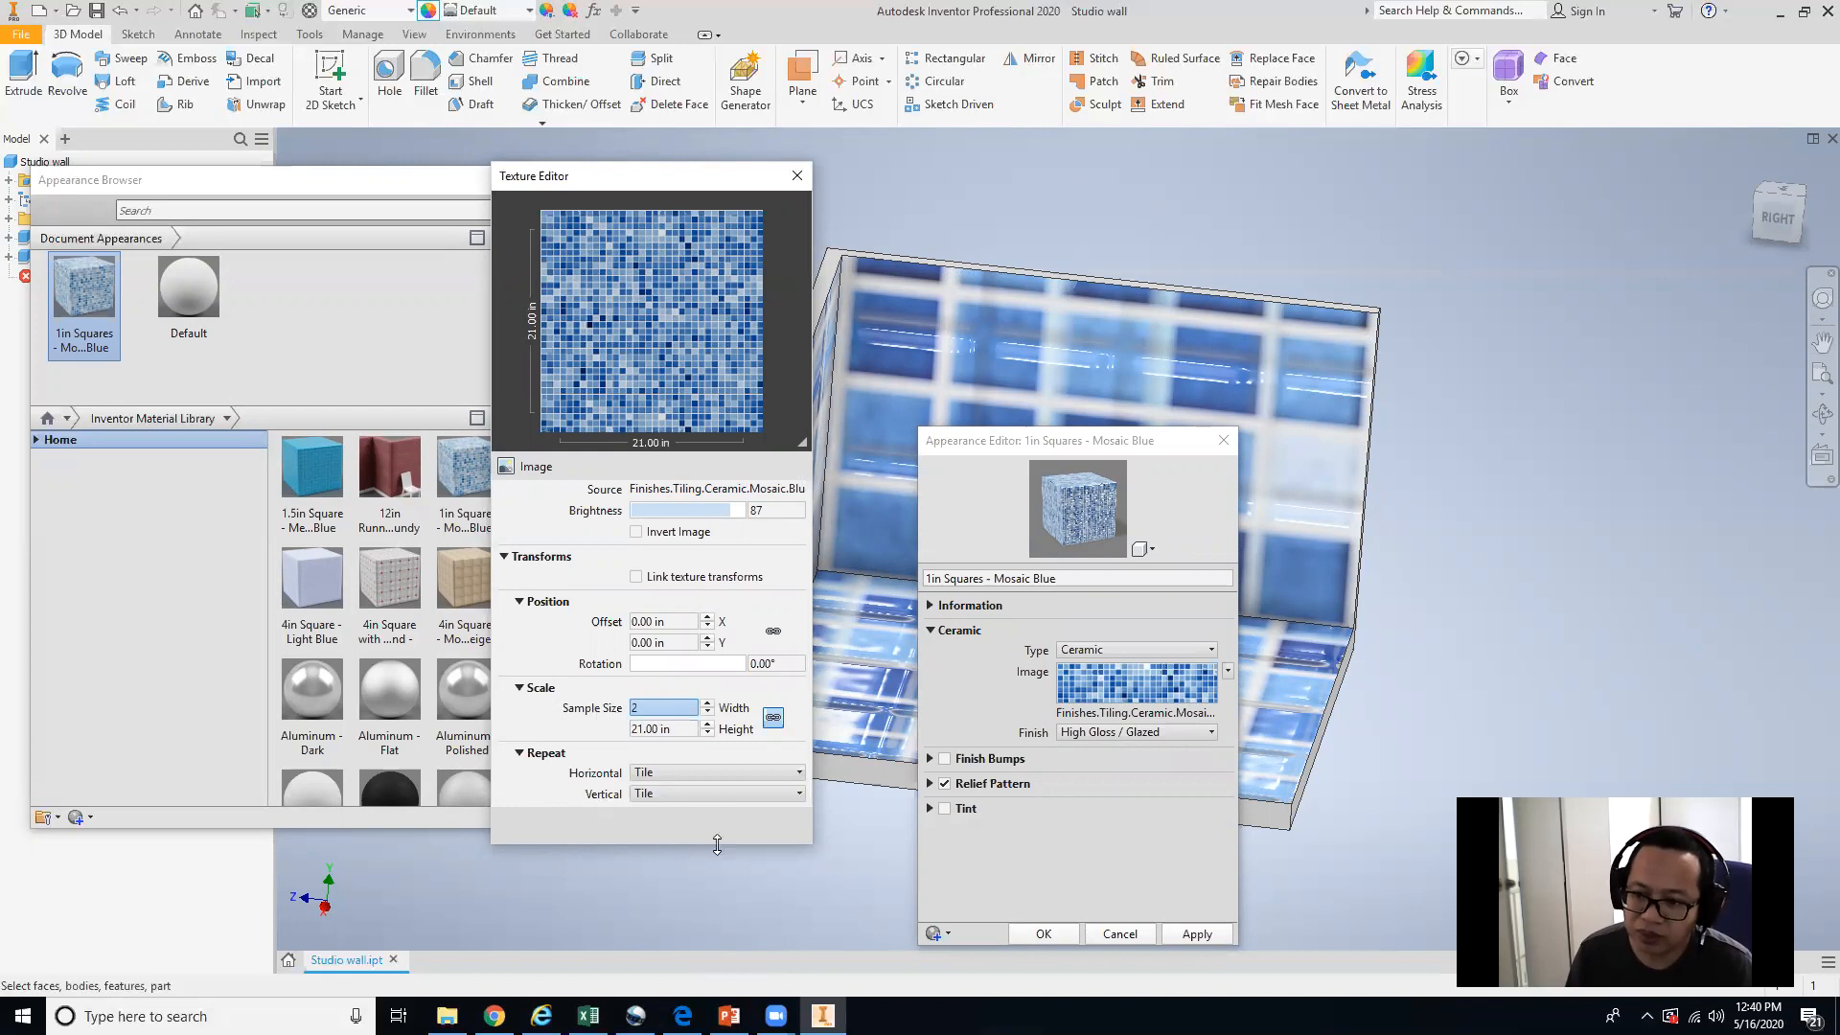
pyautogui.click(1197, 934)
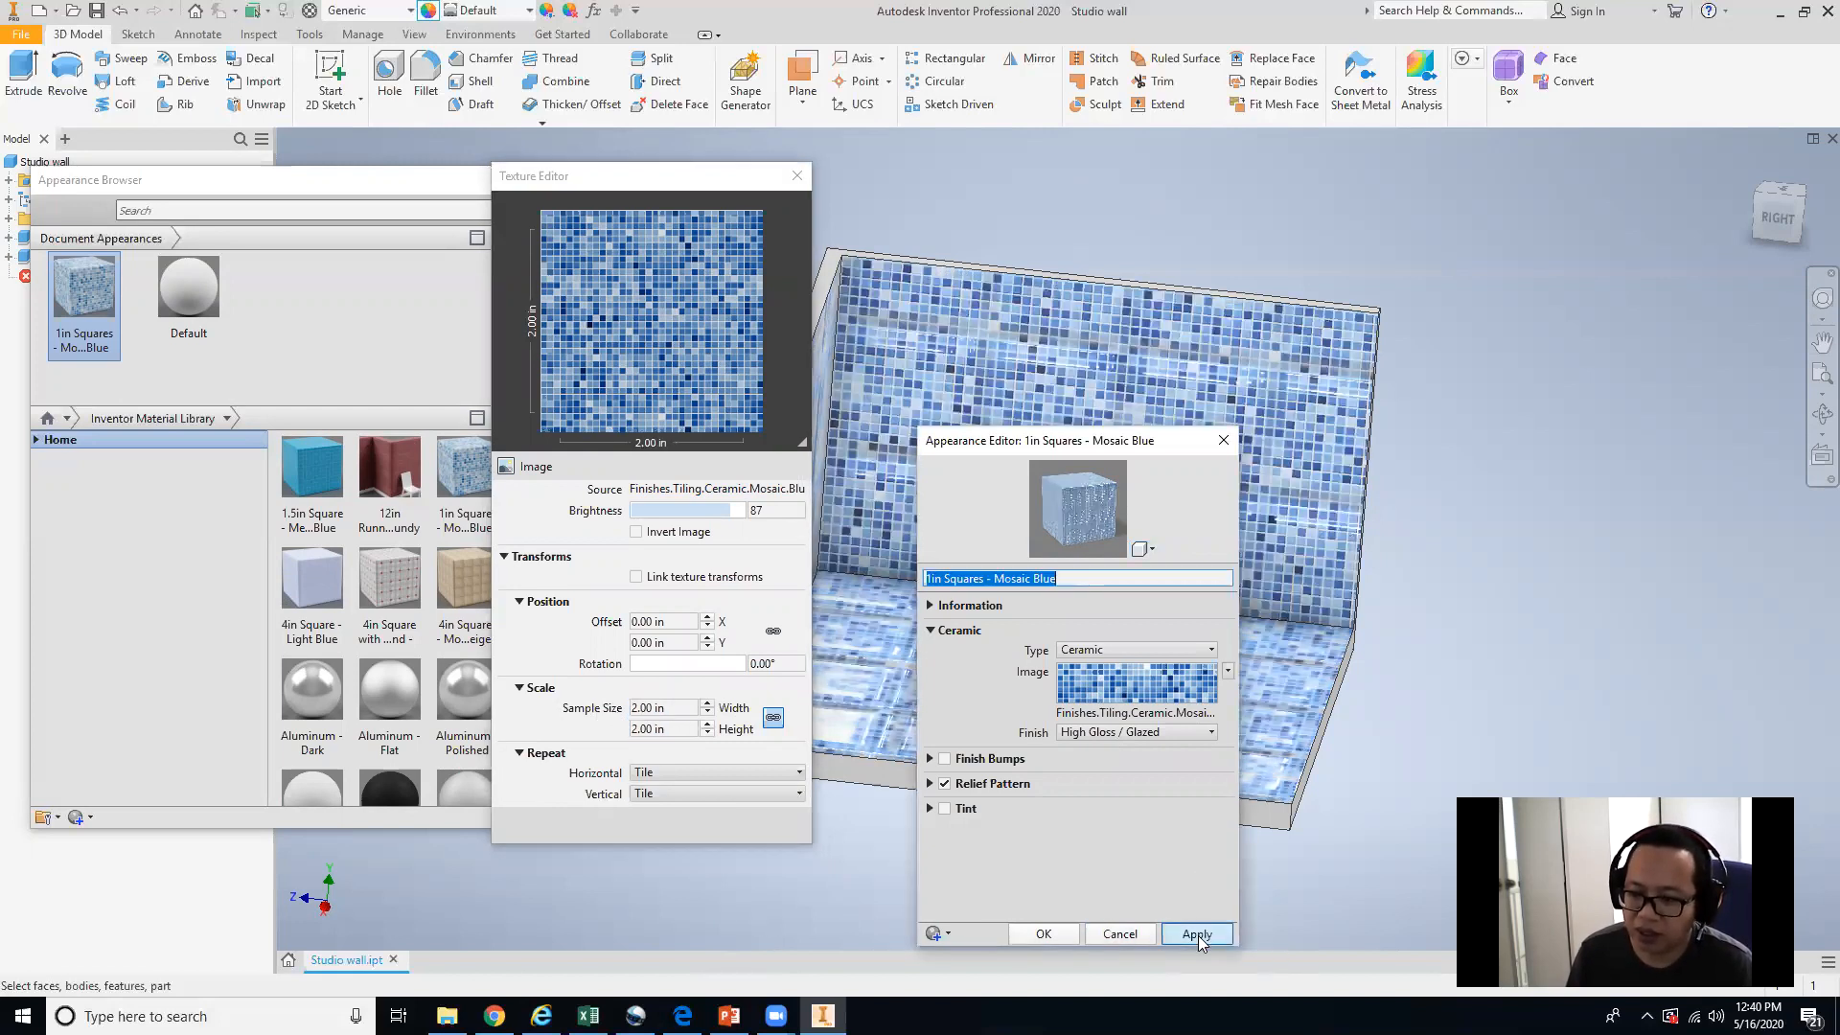
pyautogui.scroll(1, 679, 659)
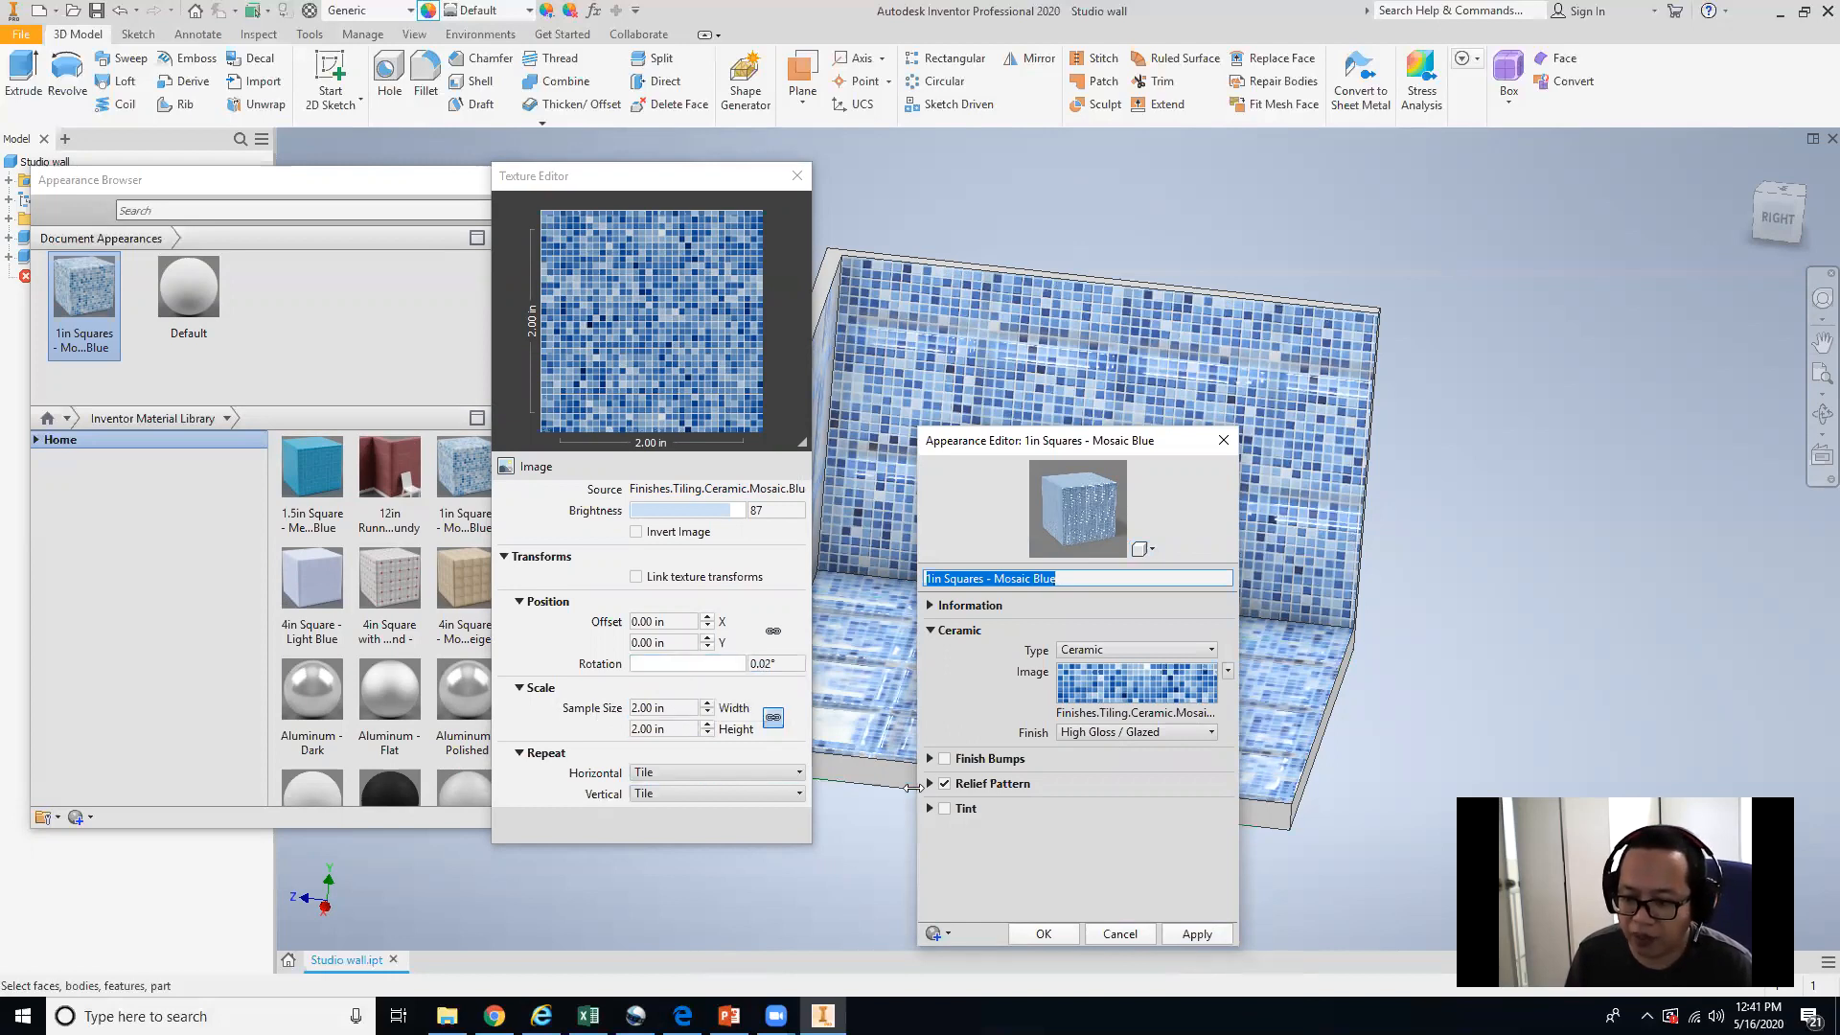
# Enable Wavy finish bumps on the mosaic appearance with an amount of about 0.80.
pyautogui.click(977, 763)
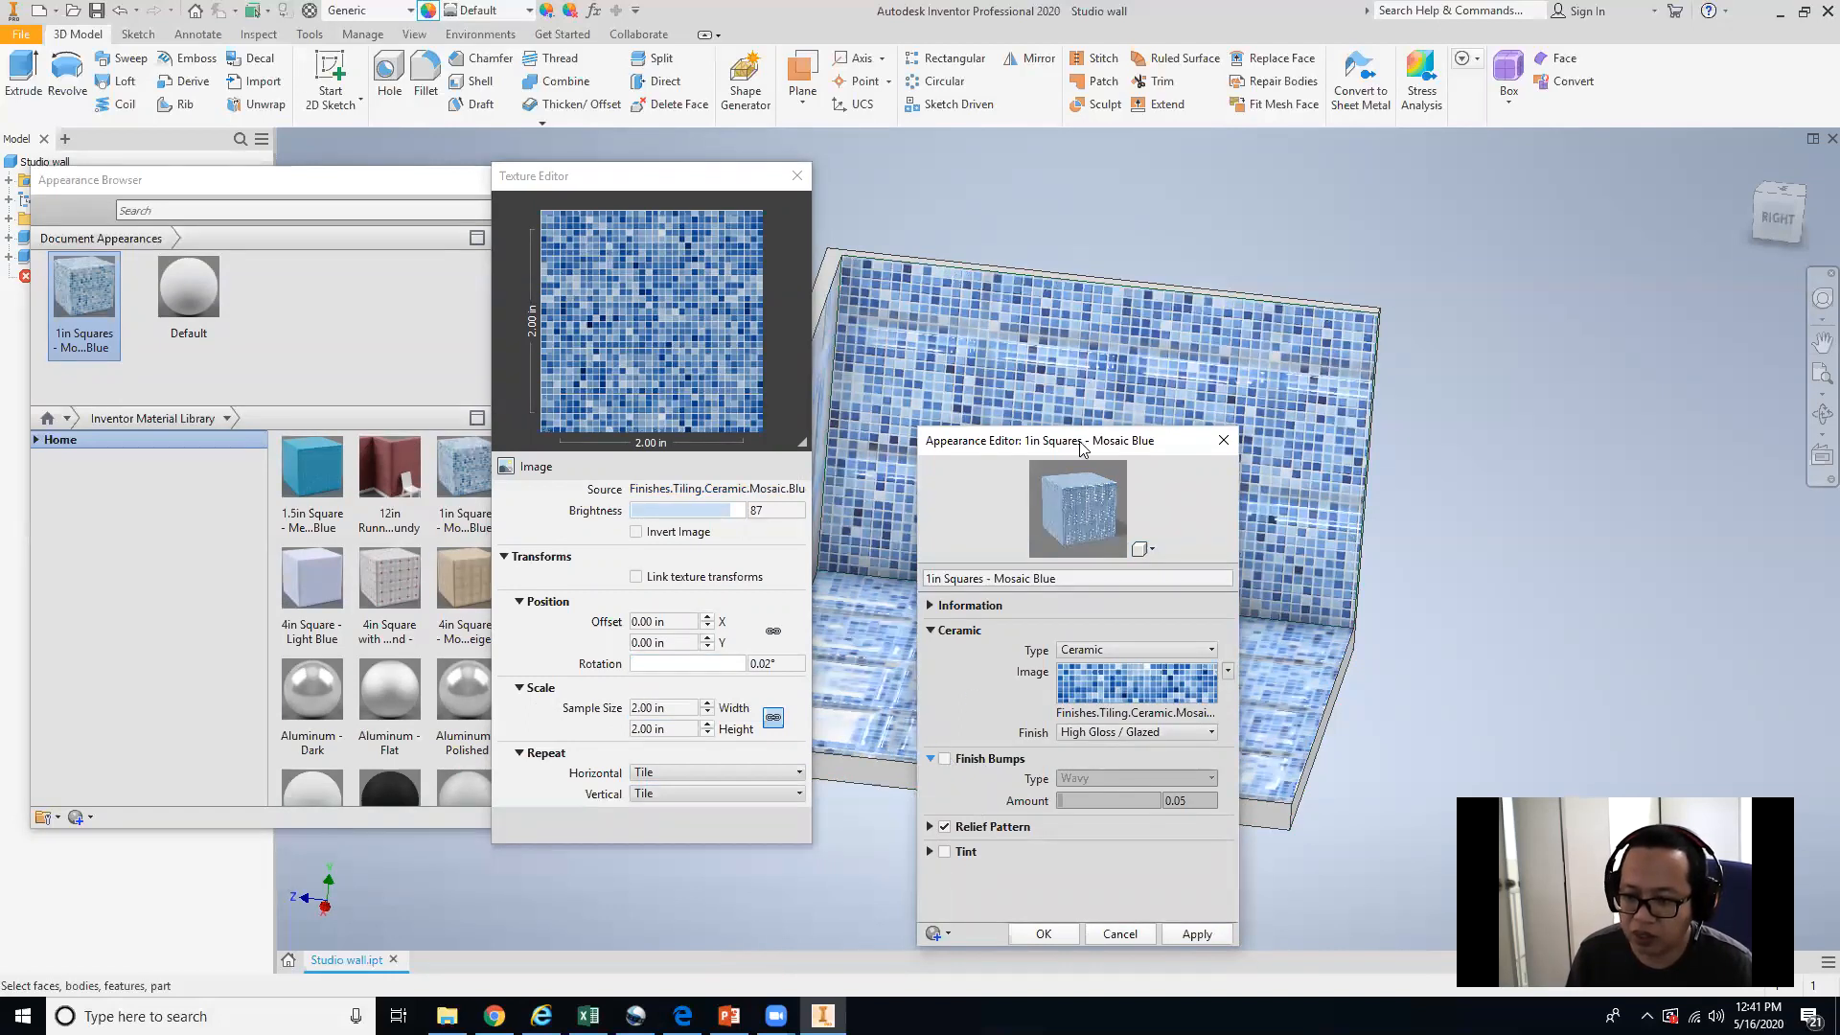
pyautogui.moveTo(1076, 451); pyautogui.dragTo(1646, 232)
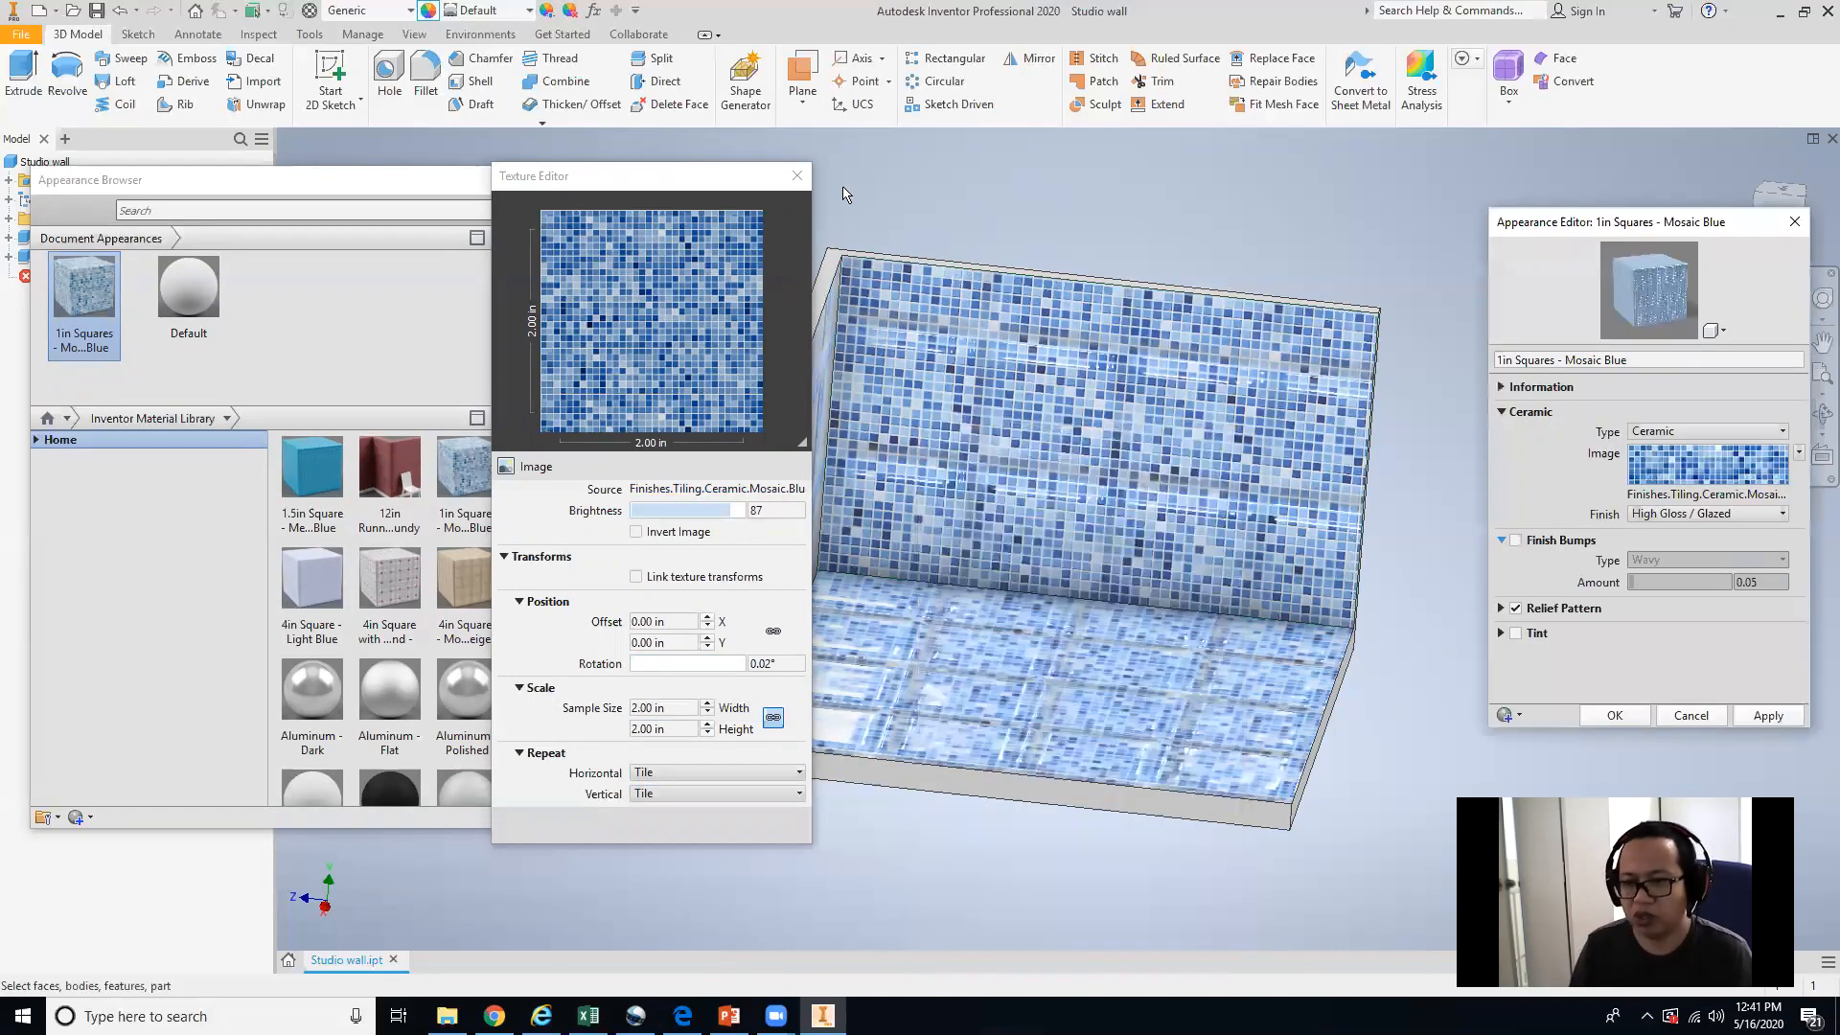
pyautogui.click(1516, 541)
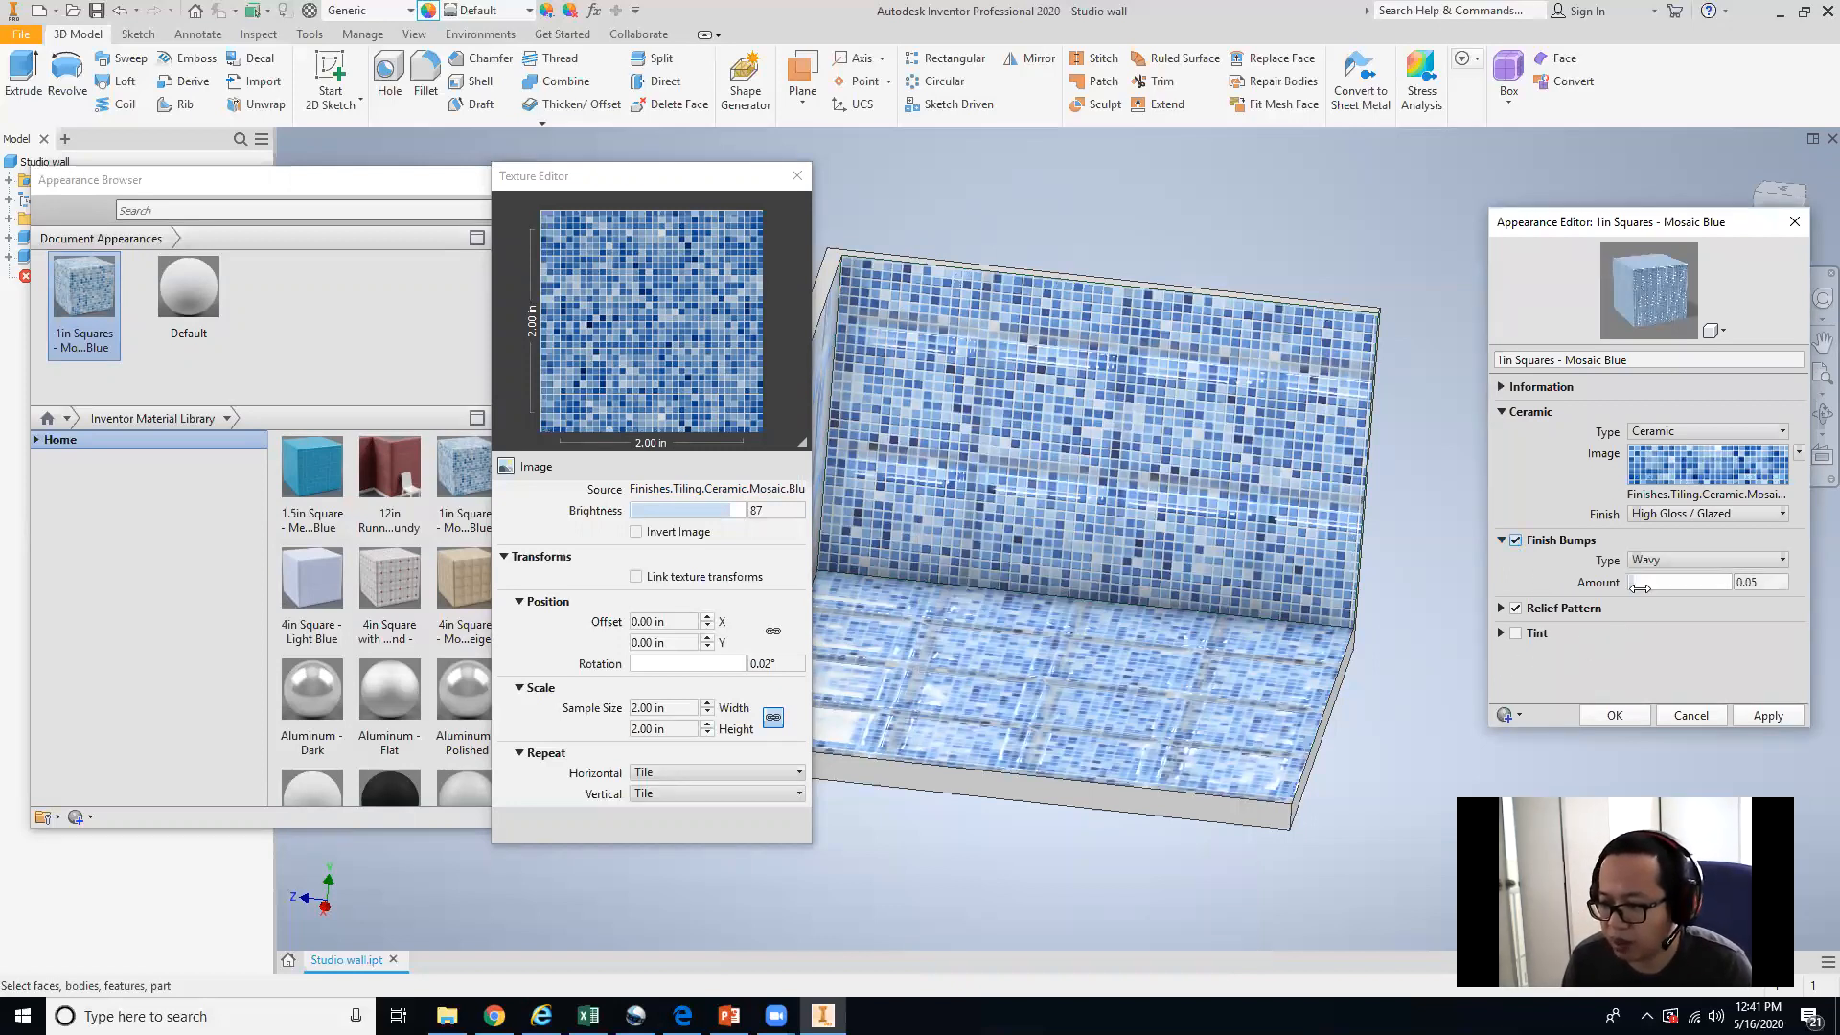
pyautogui.moveTo(1639, 583); pyautogui.dragTo(1689, 585)
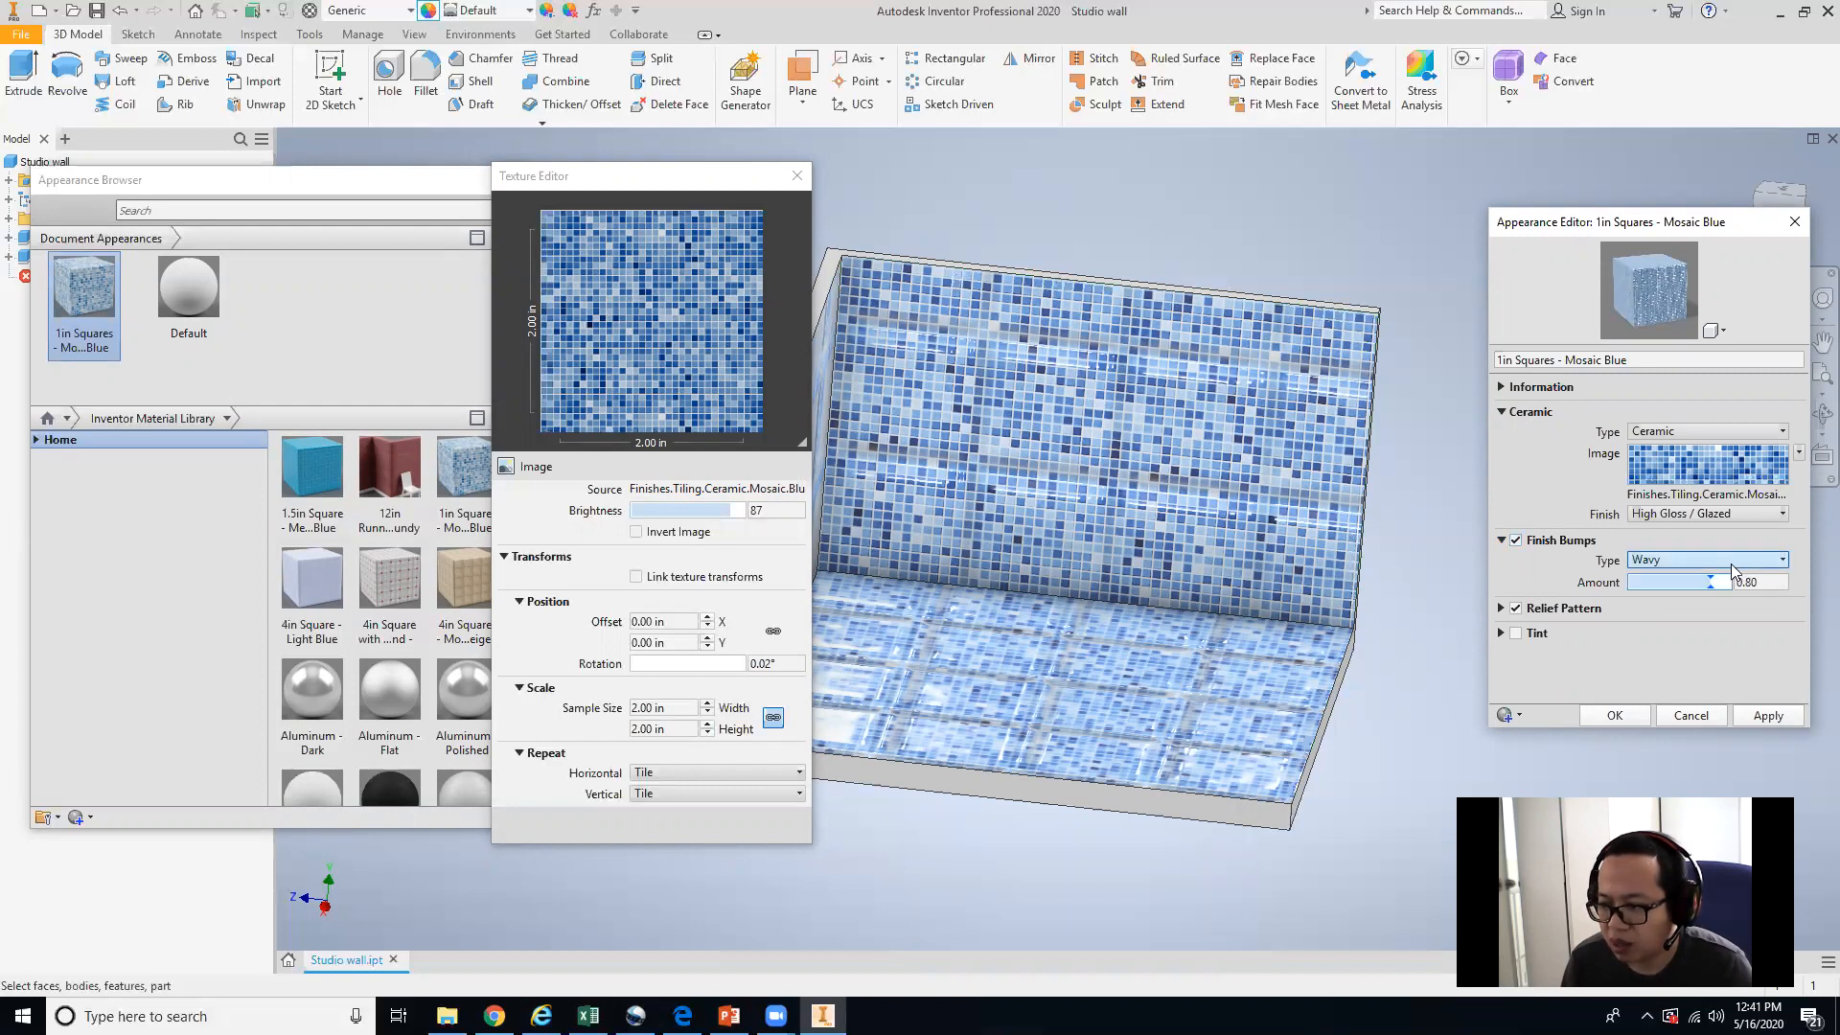
pyautogui.click(1711, 560)
pyautogui.click(1716, 596)
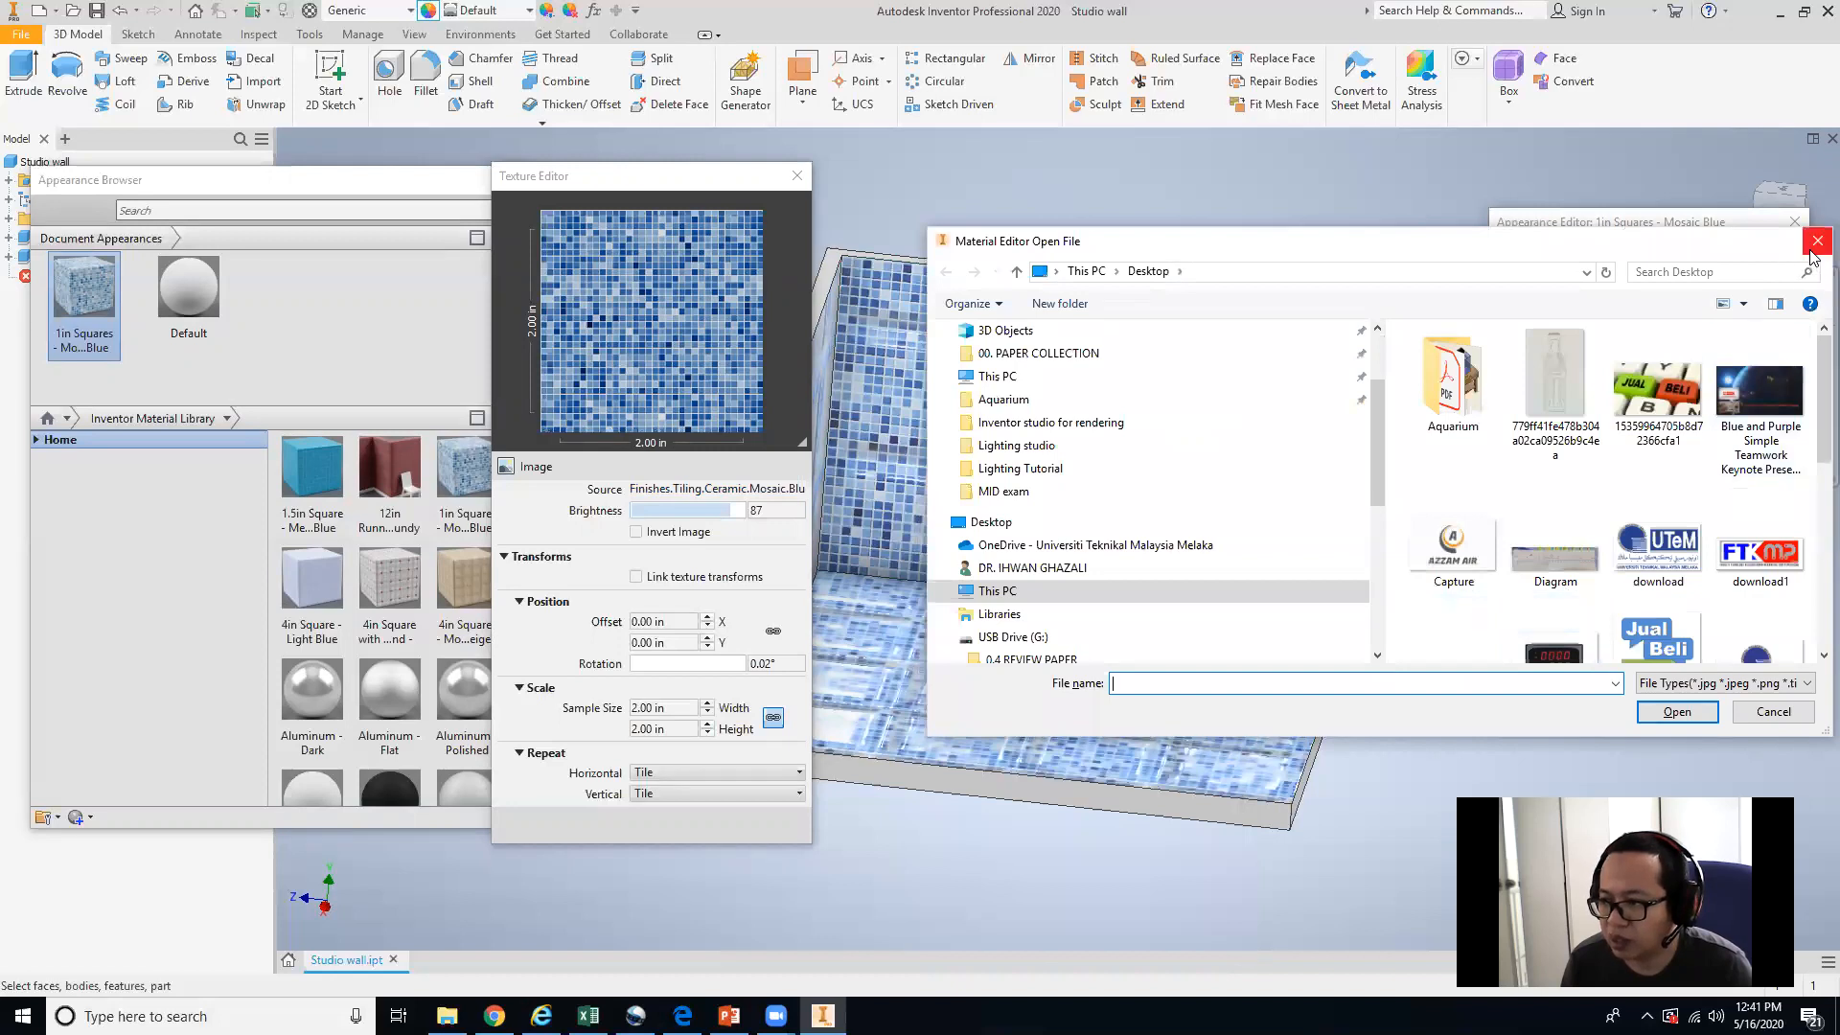
pyautogui.click(1817, 241)
pyautogui.click(1708, 560)
pyautogui.click(1684, 595)
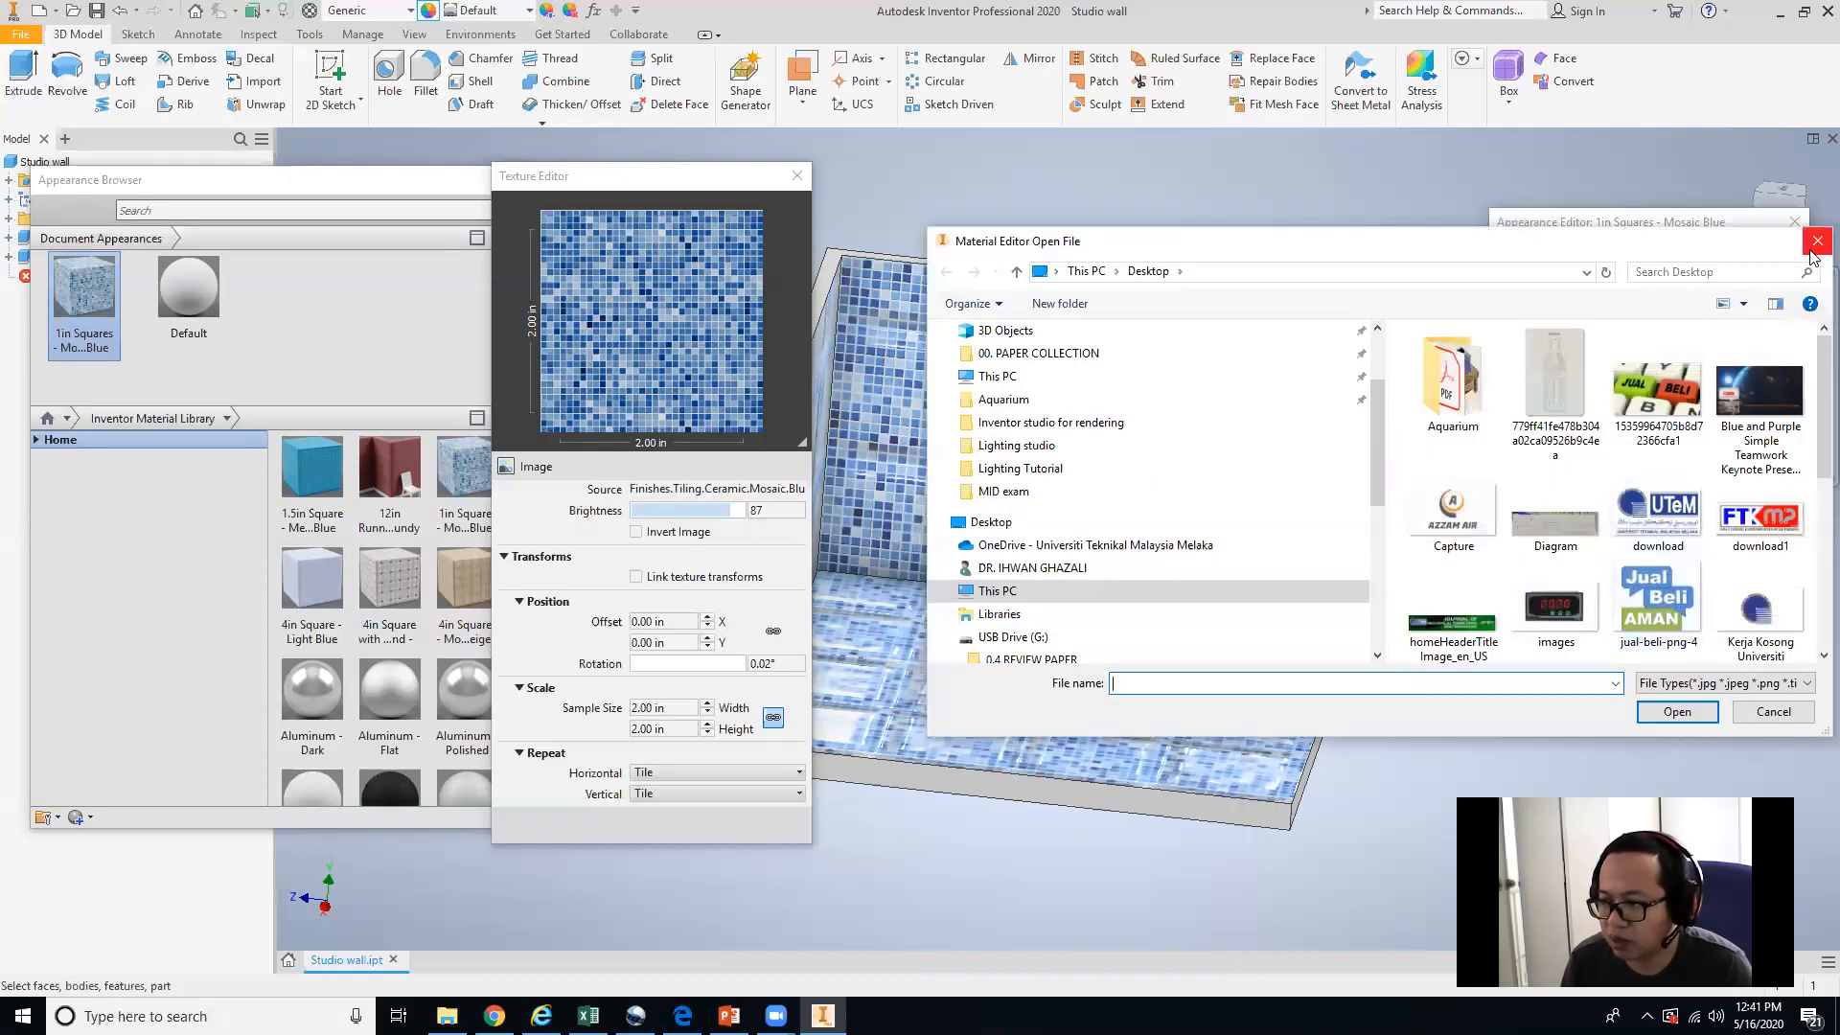
pyautogui.click(1814, 245)
# Set the finish bump amount to 0.52, apply it, and close the texture editor.
pyautogui.moveTo(1711, 582); pyautogui.dragTo(1682, 582)
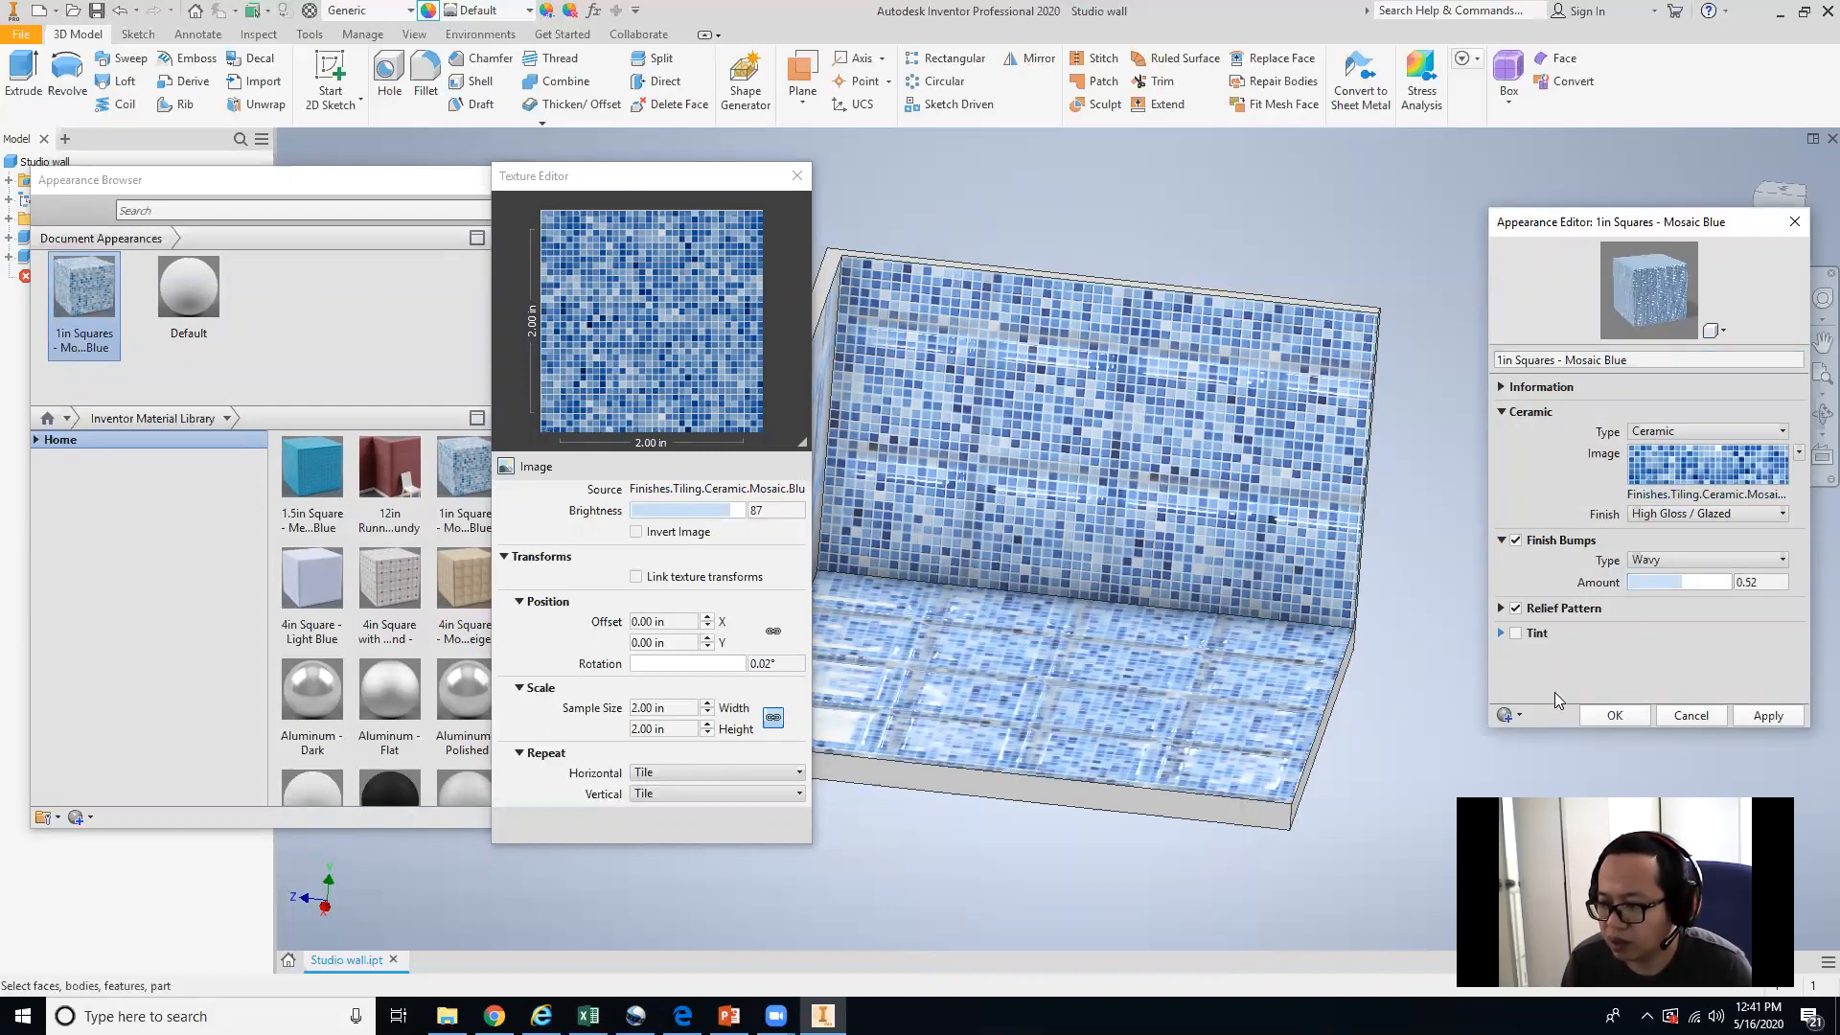
pyautogui.click(1766, 717)
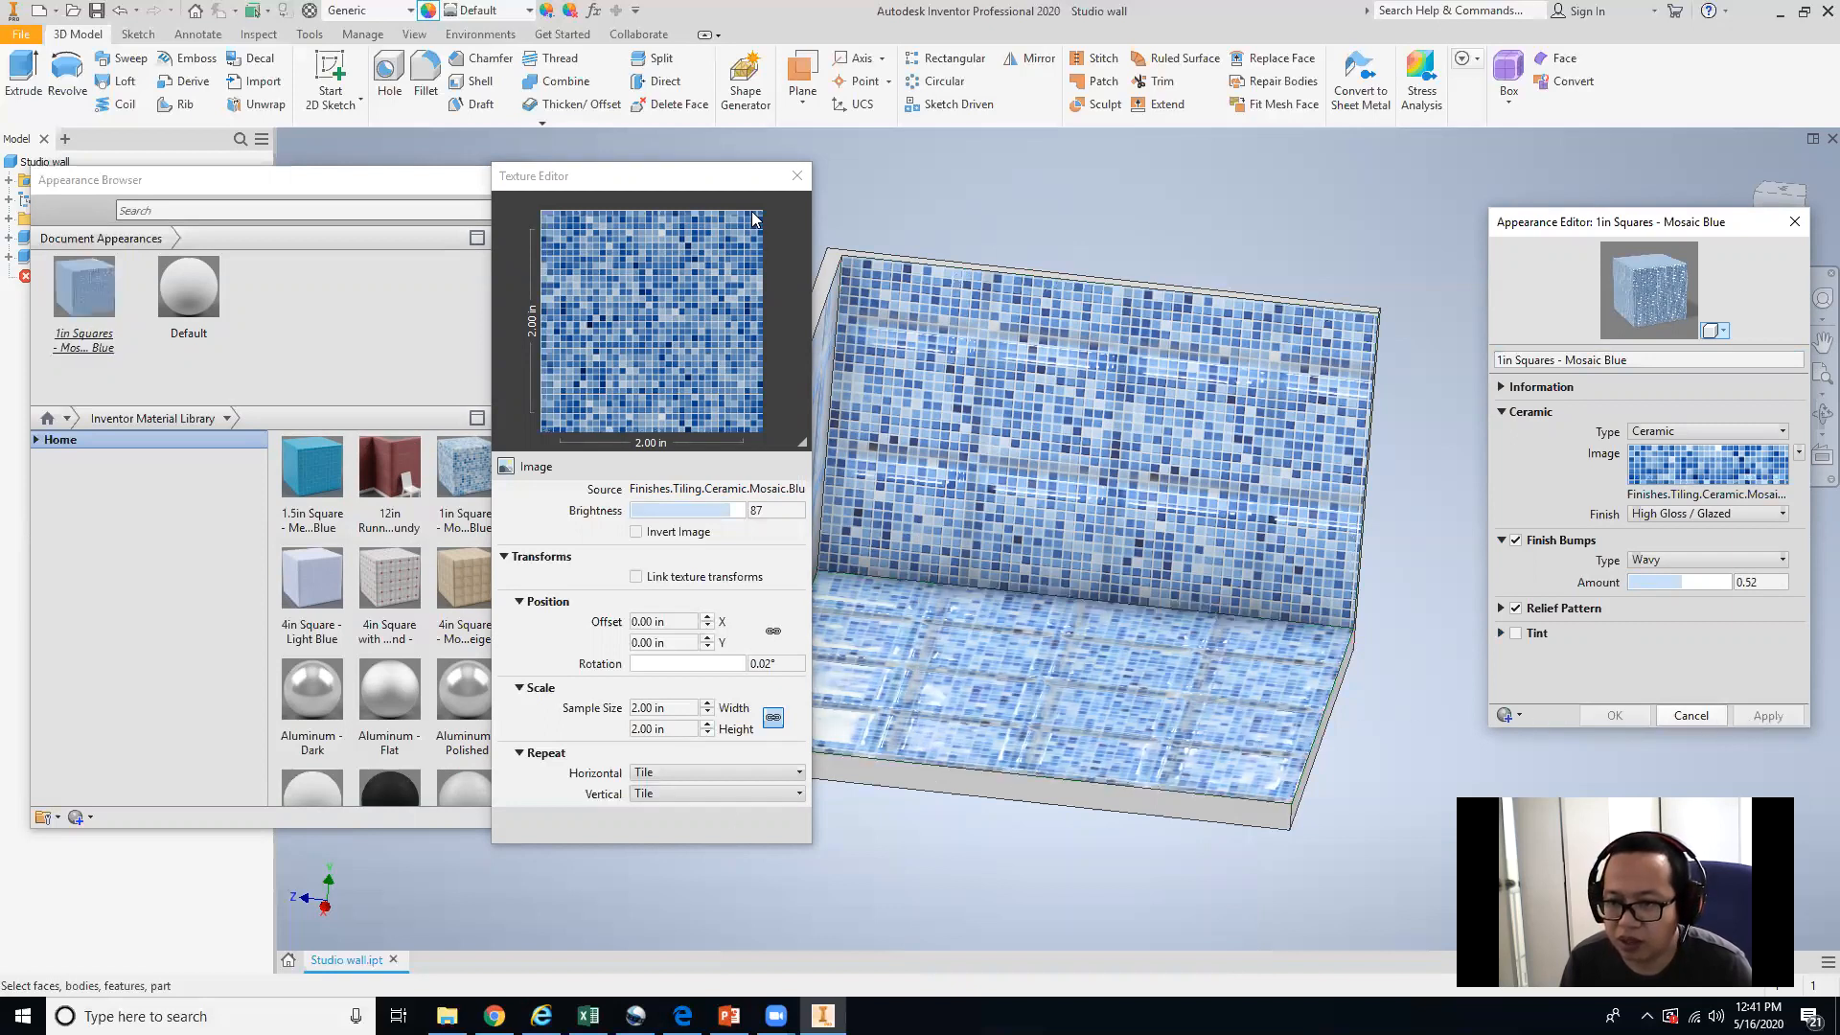
pyautogui.click(796, 176)
# Set the finish bump amount to 0.86.
pyautogui.keyDown('shift'); pyautogui.moveTo(896, 498); pyautogui.dragTo(909, 556, button='middle'); pyautogui.keyUp('shift')
pyautogui.scroll(-5, 991, 584)
pyautogui.scroll(5, 991, 590)
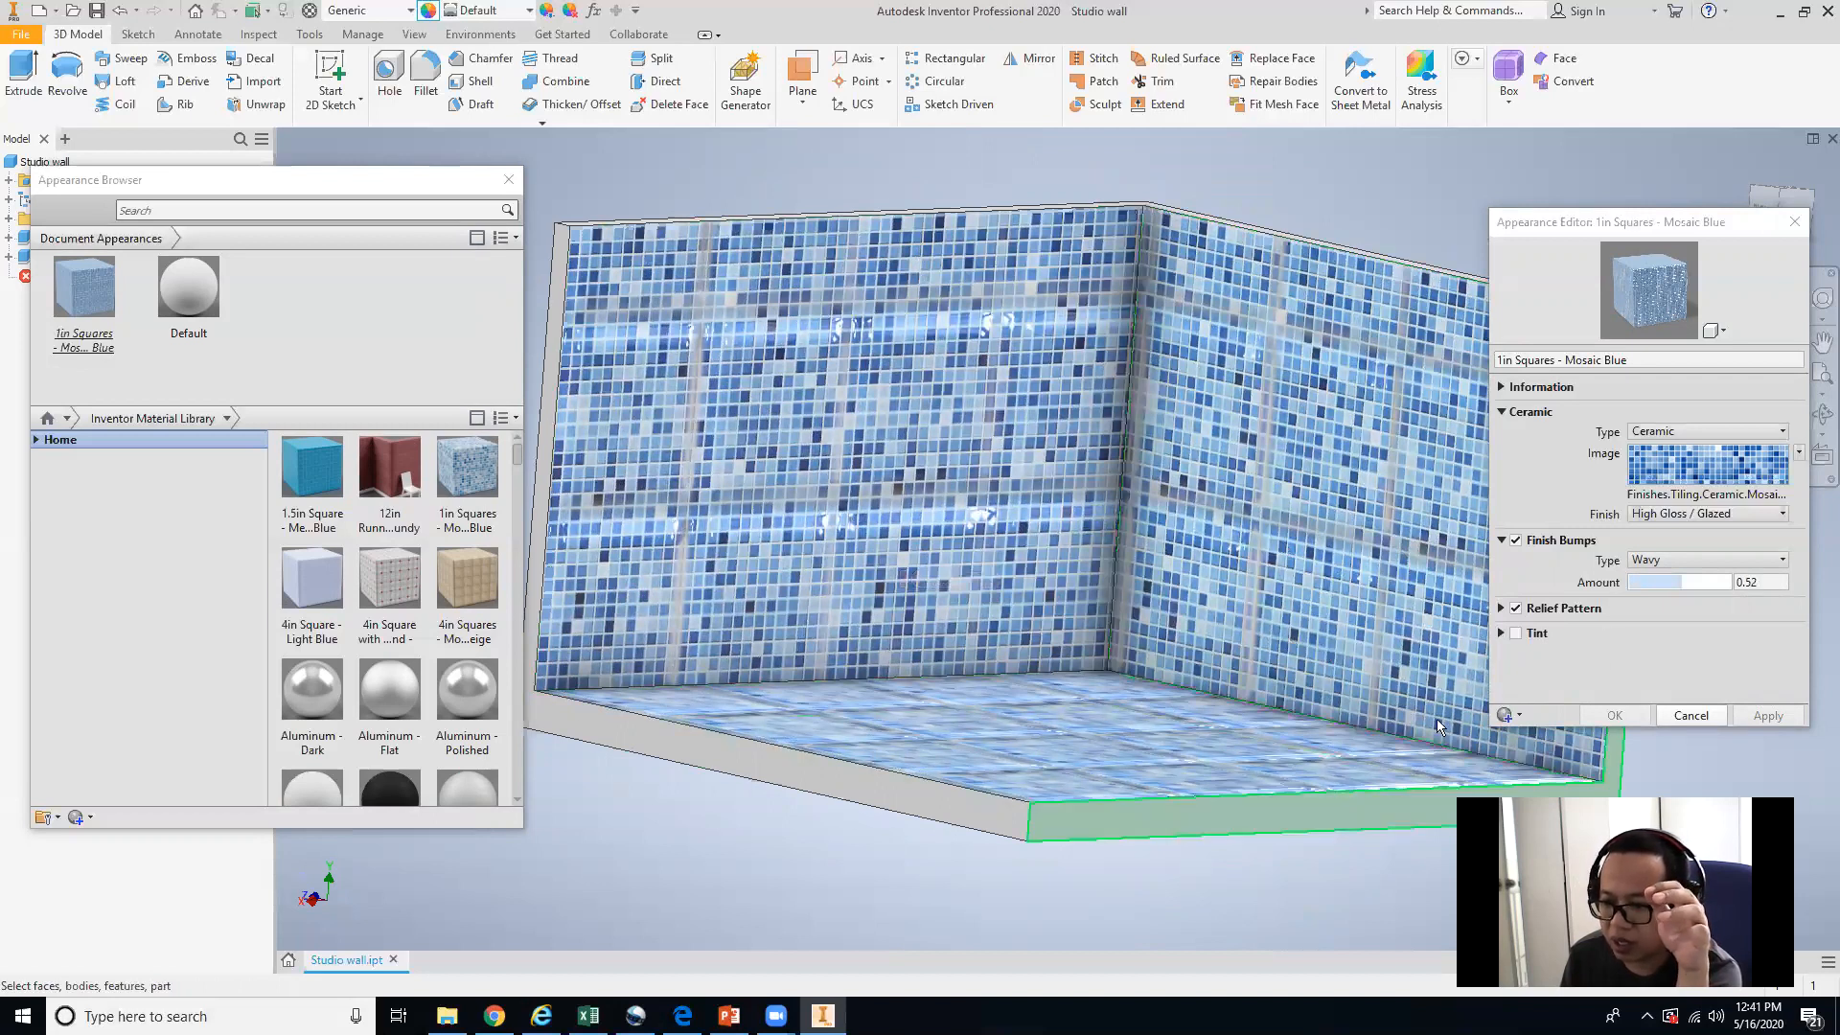
pyautogui.moveTo(1690, 579); pyautogui.dragTo(1721, 583)
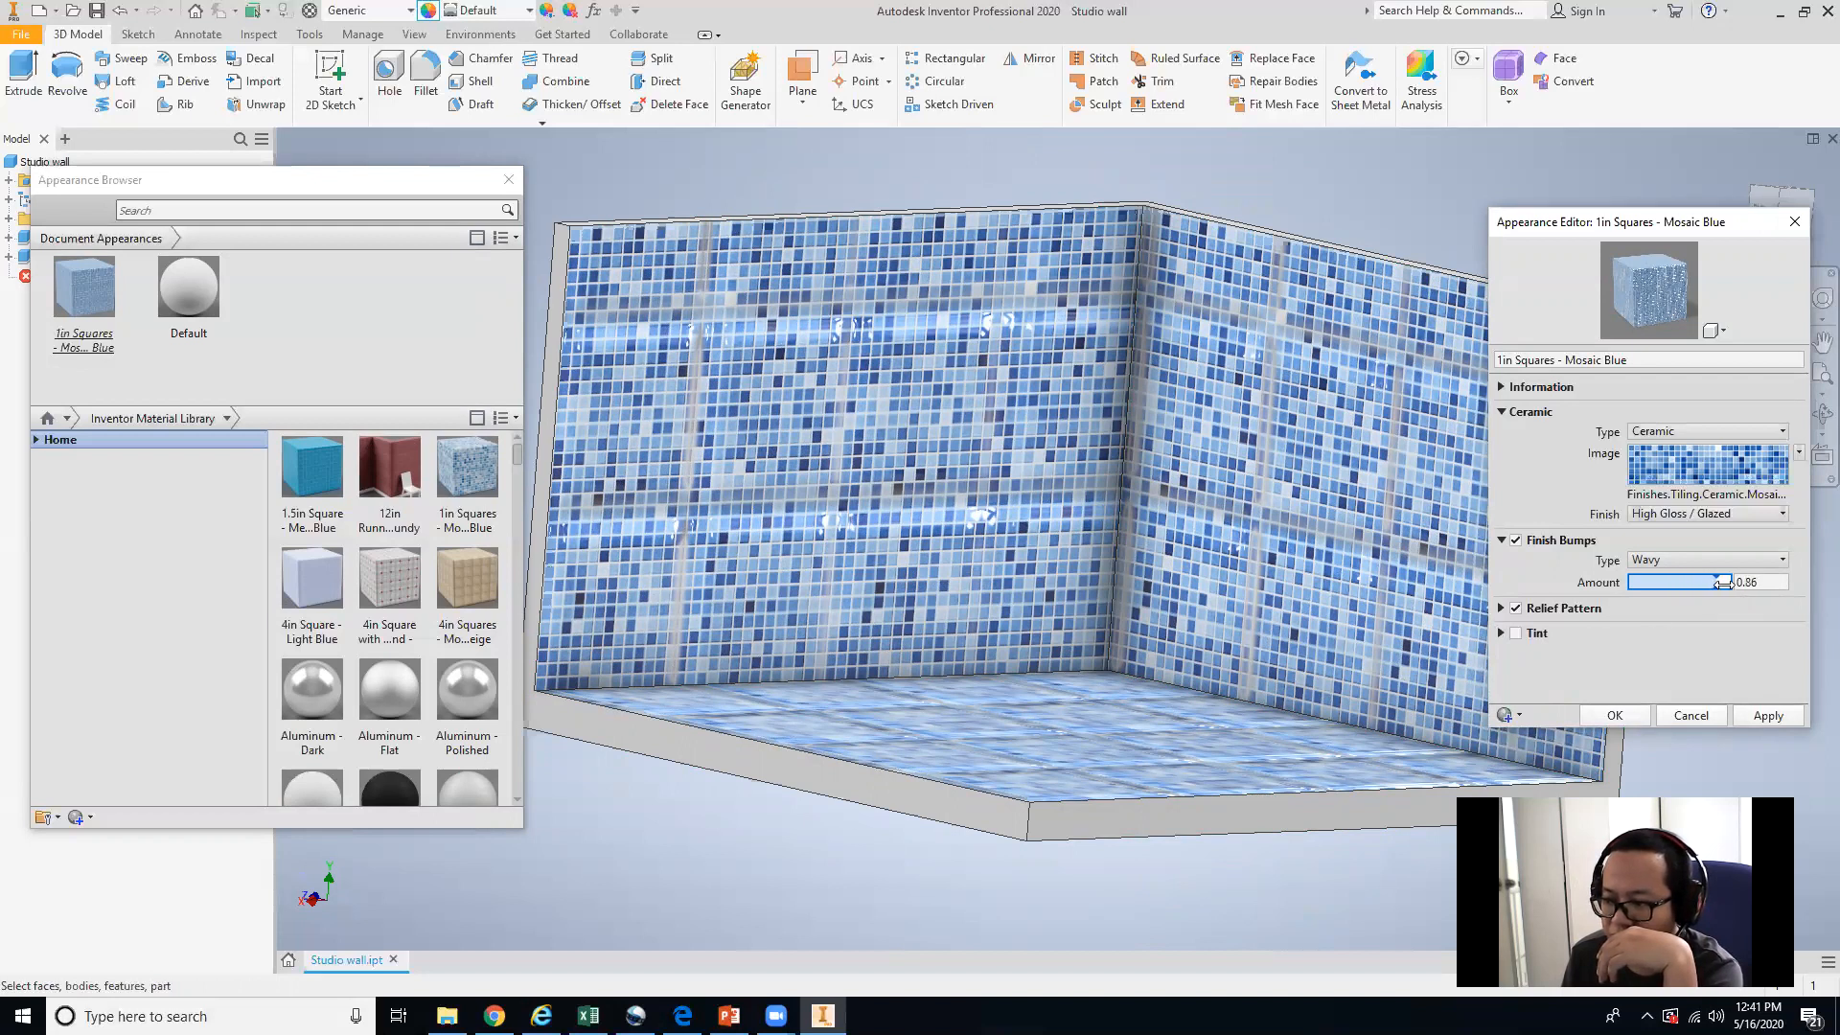
# Examine the Tint and Relief Pattern settings, opening the relief pattern image's texture editor.
pyautogui.click(1502, 634)
pyautogui.click(1501, 634)
pyautogui.click(1515, 634)
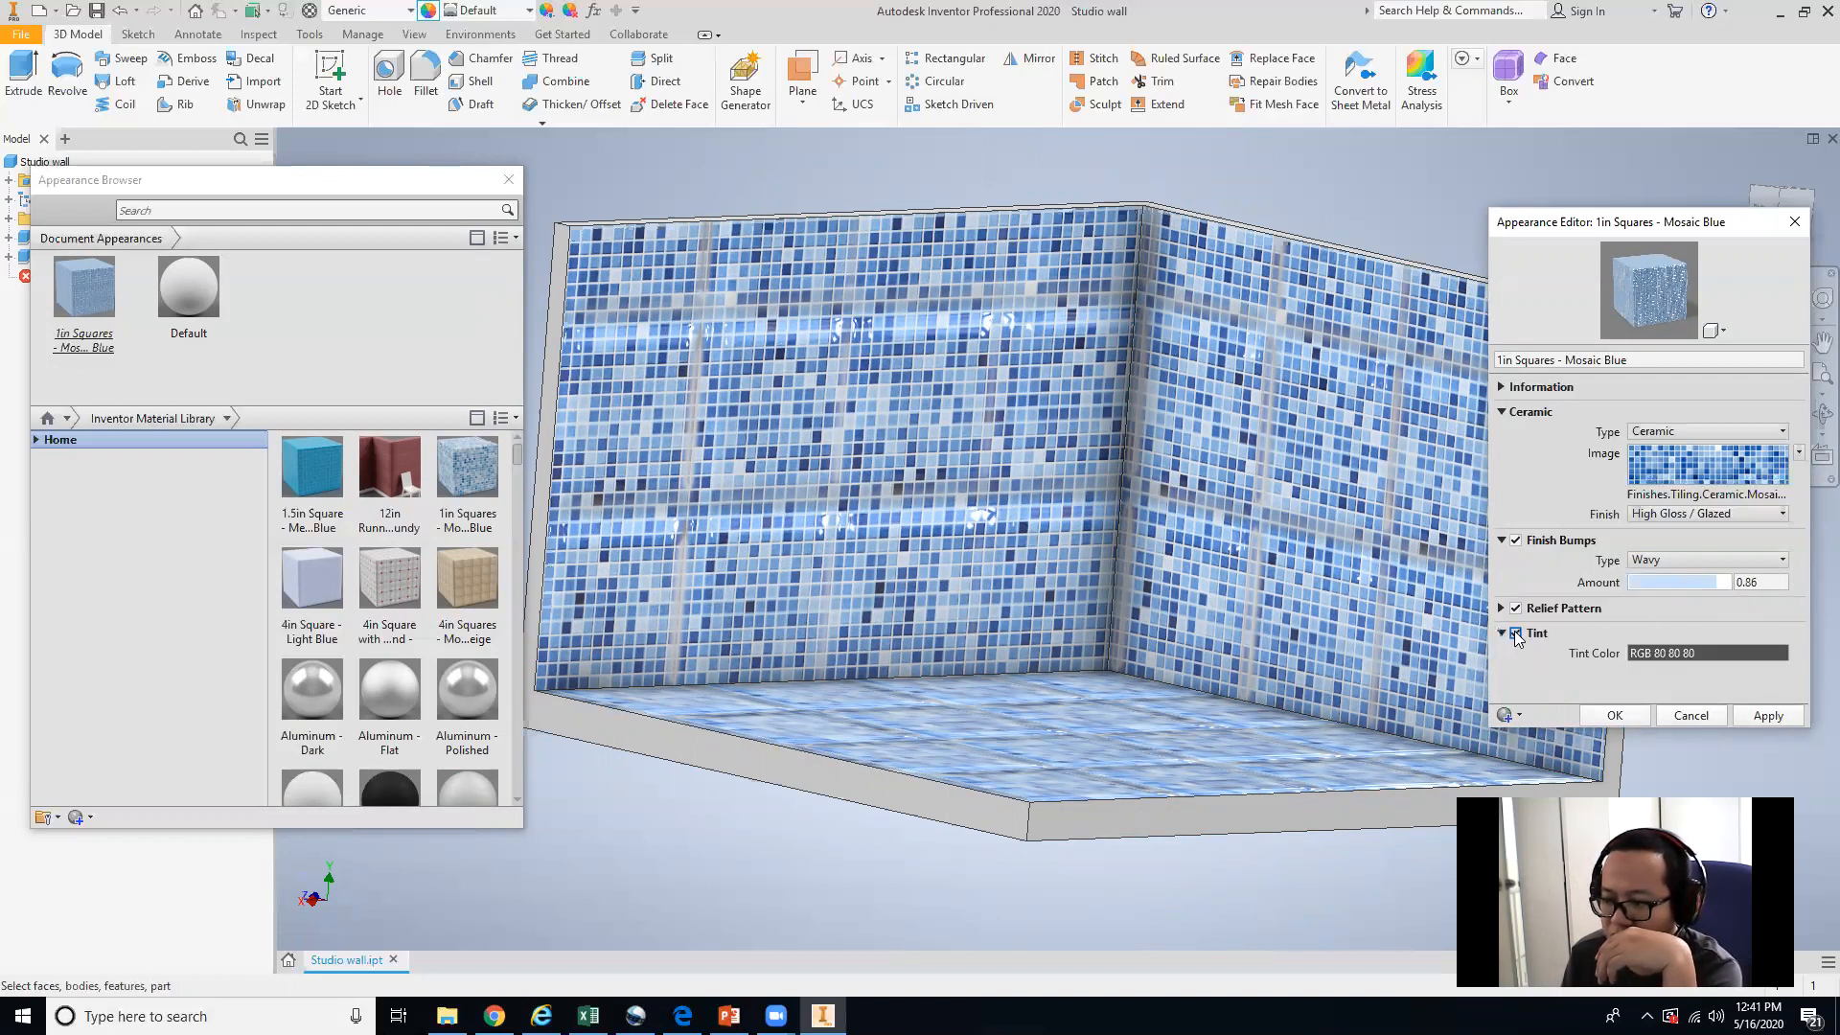
pyautogui.click(1515, 633)
pyautogui.click(1568, 611)
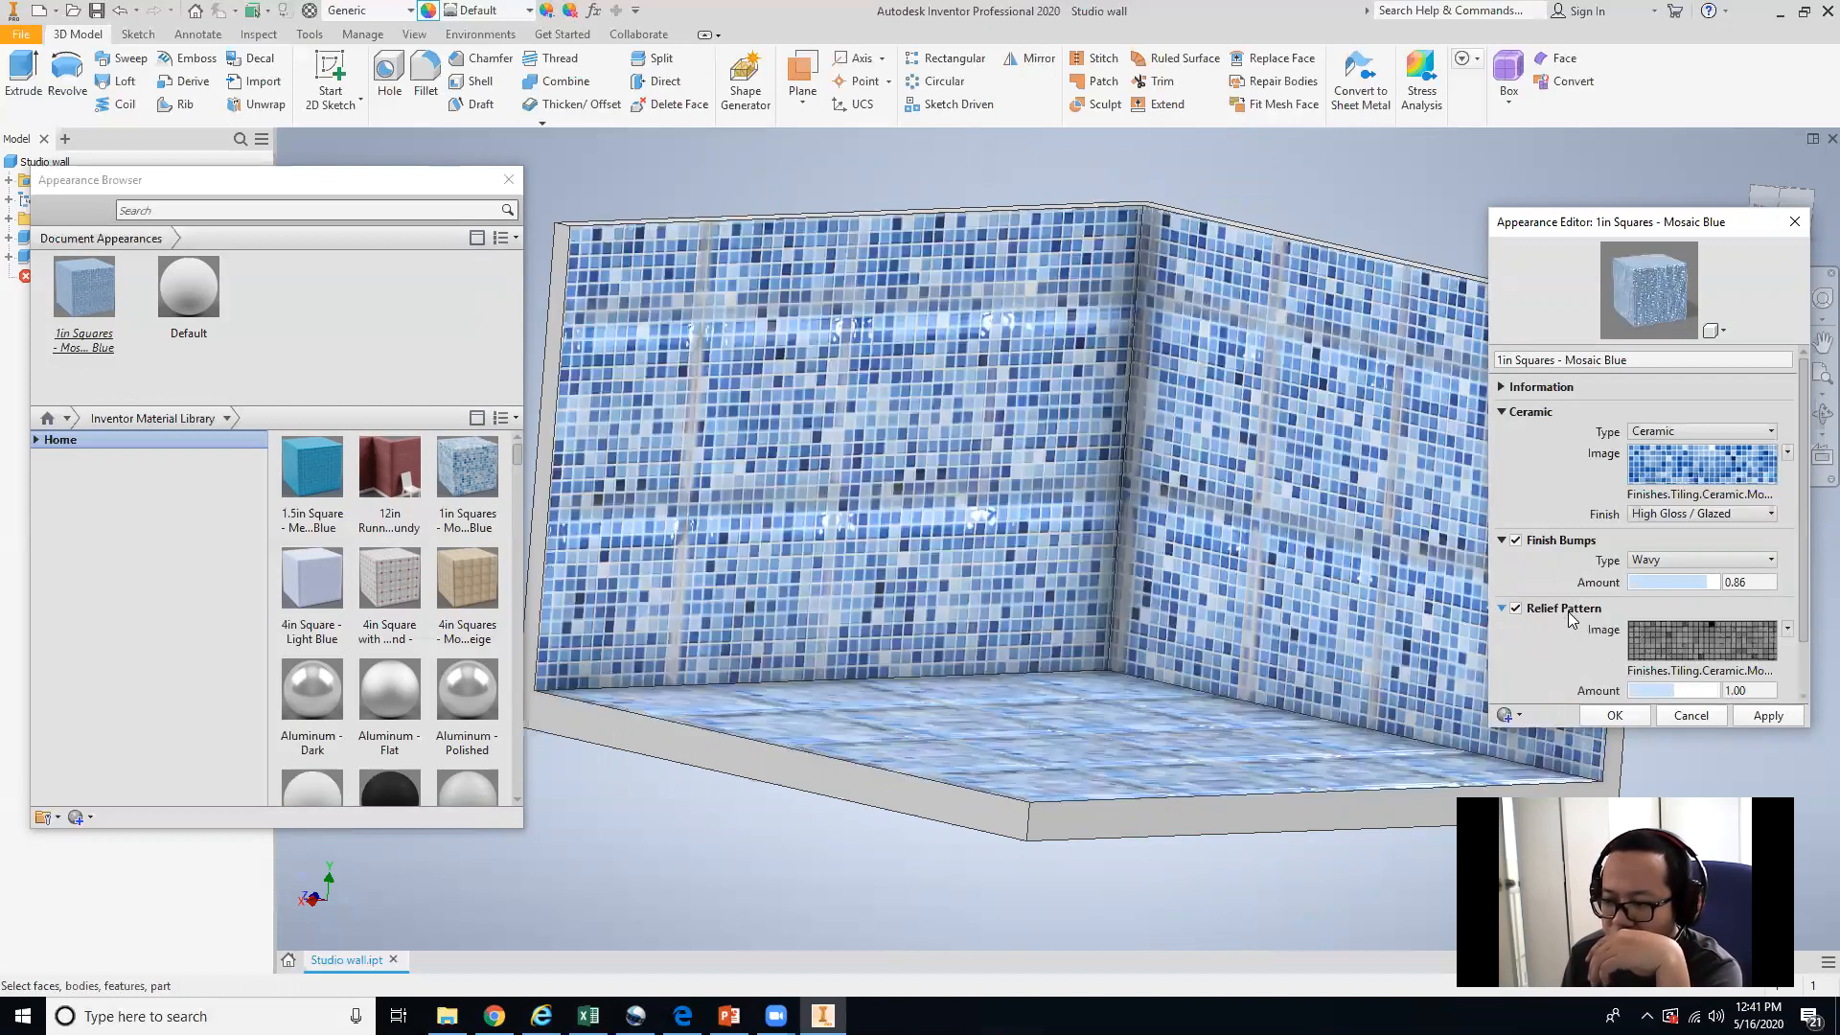
pyautogui.click(1661, 648)
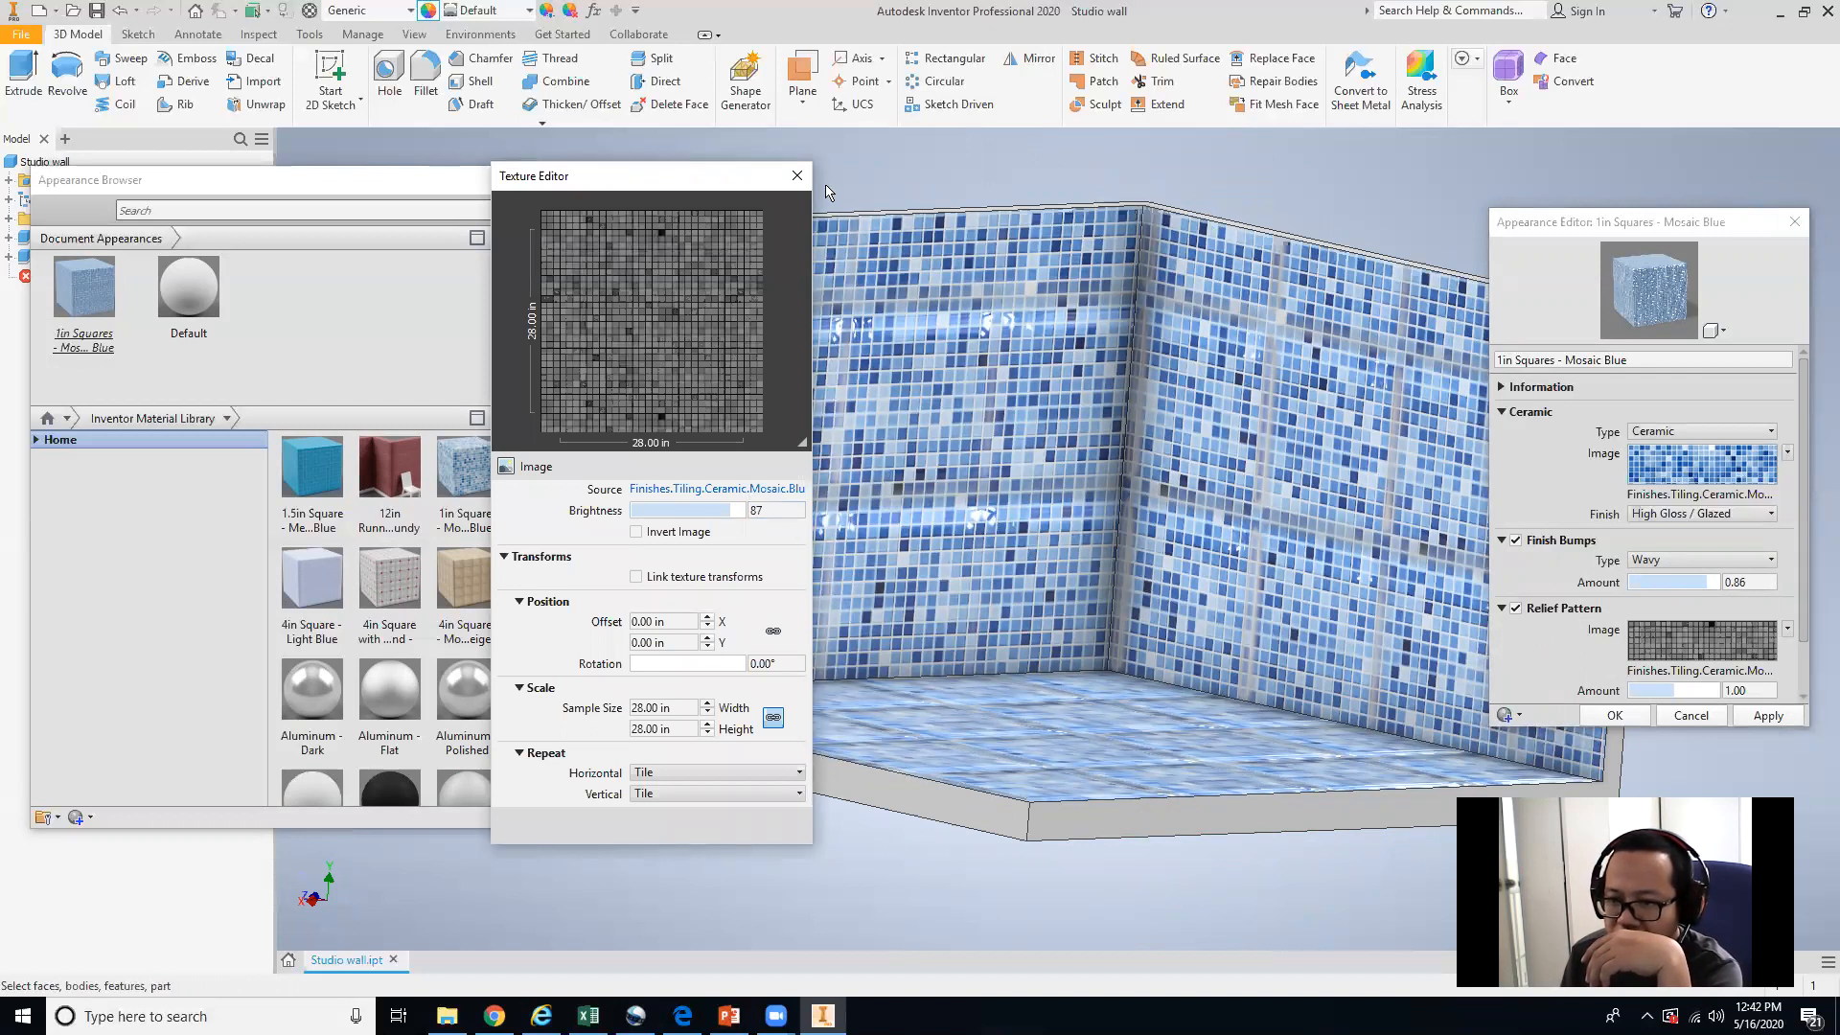
pyautogui.click(796, 176)
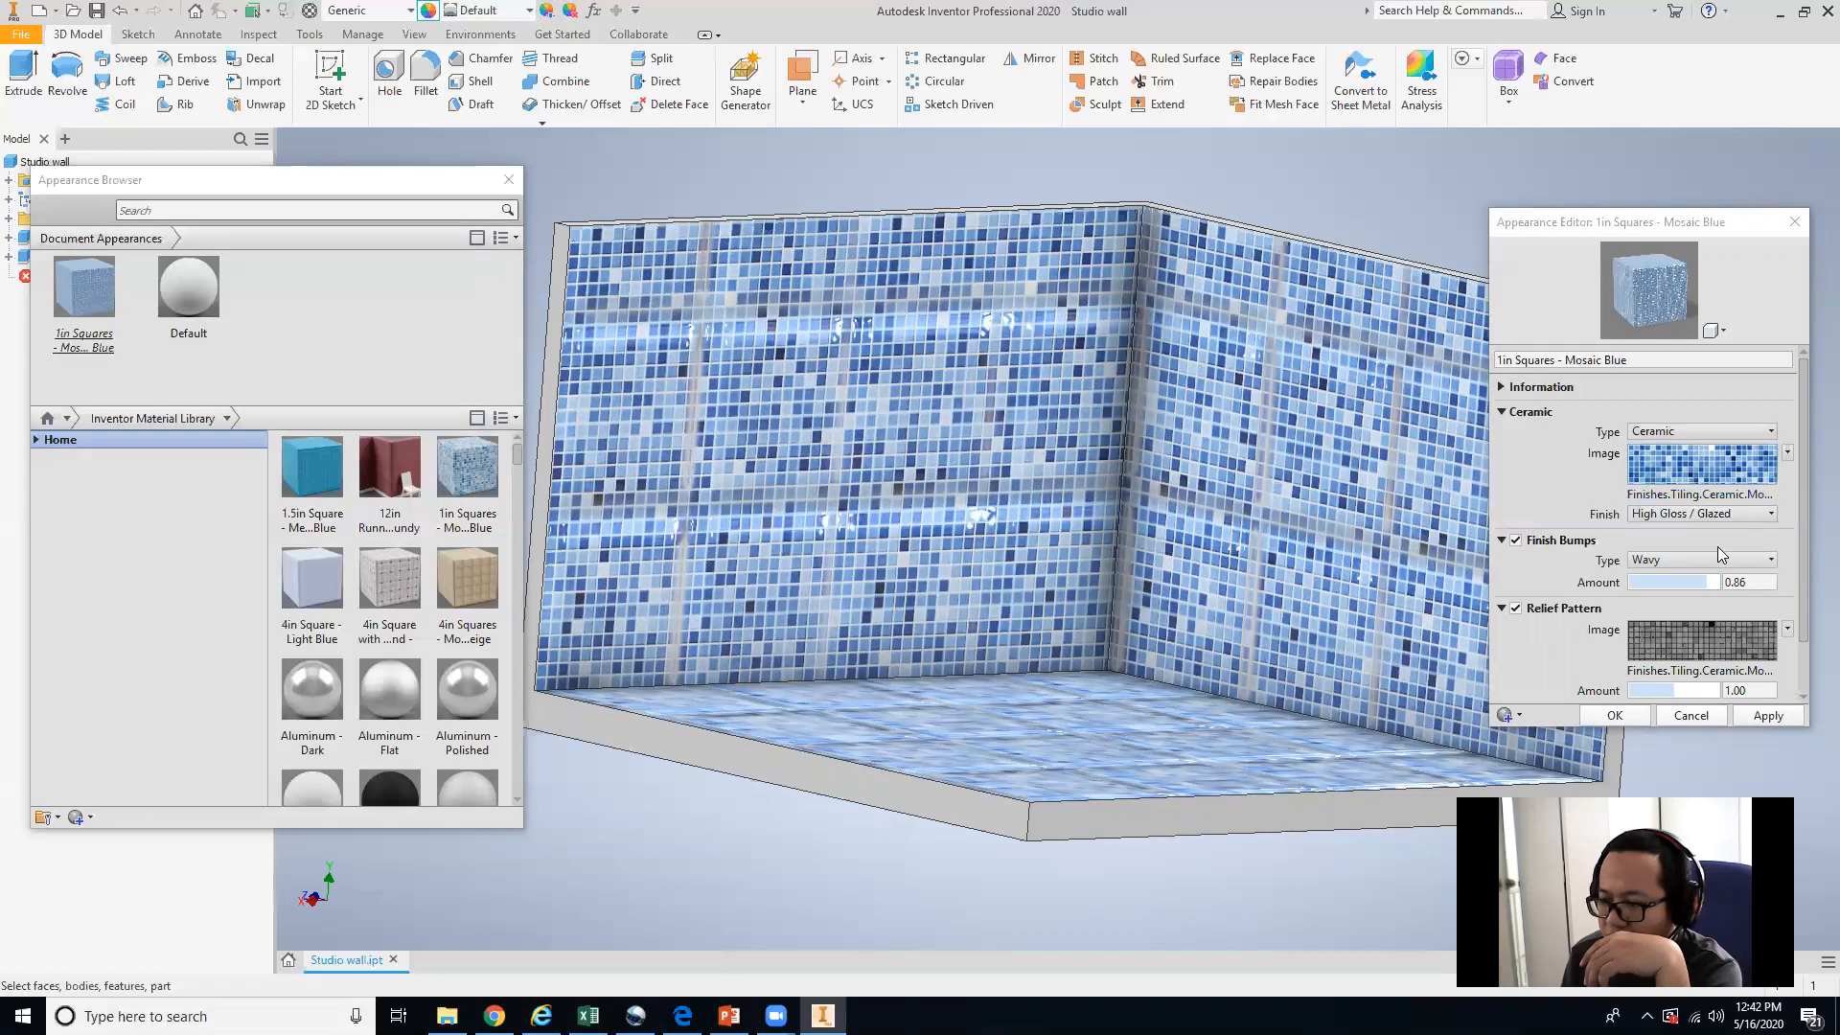
# Rotate the mosaic image texture to 132.65°, apply the change, and close the texture editor.
pyautogui.click(1751, 518)
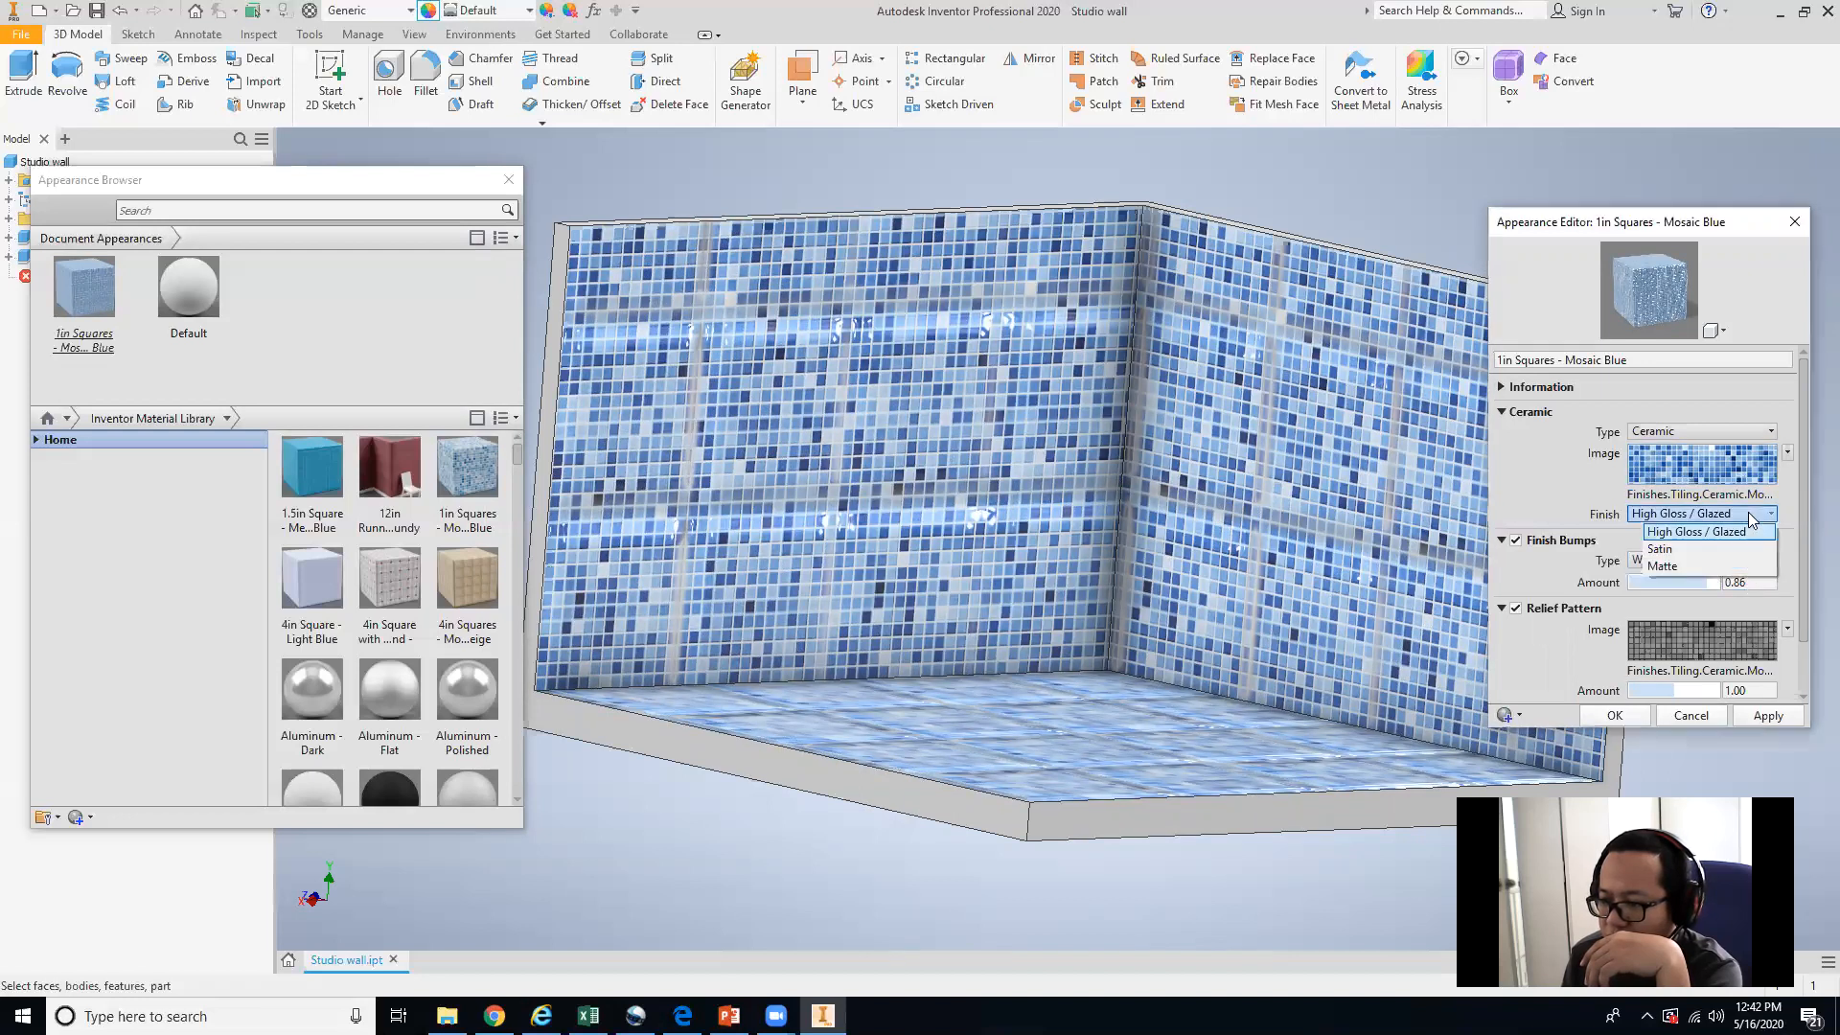
pyautogui.click(1751, 518)
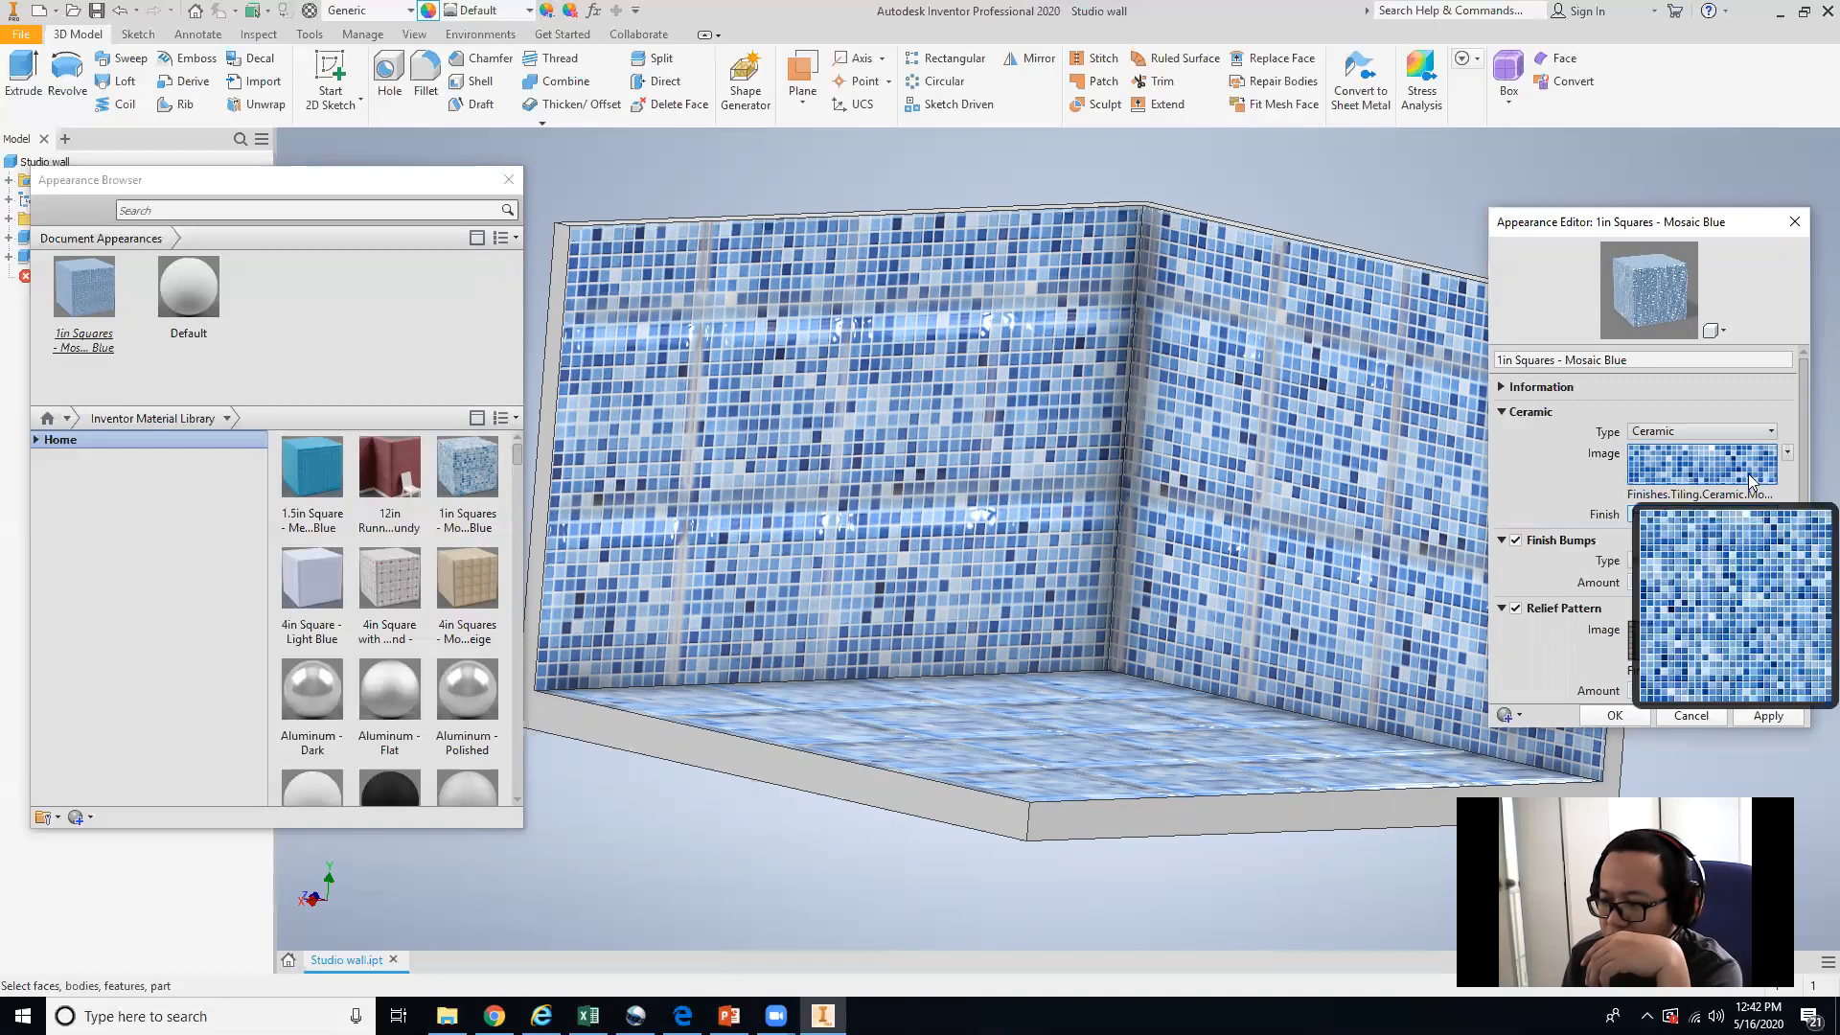
pyautogui.click(1751, 470)
pyautogui.click(697, 664)
pyautogui.moveTo(693, 668)
pyautogui.mouseDown()
pyautogui.moveTo(642, 669)
pyautogui.moveTo(681, 673)
pyautogui.mouseUp()
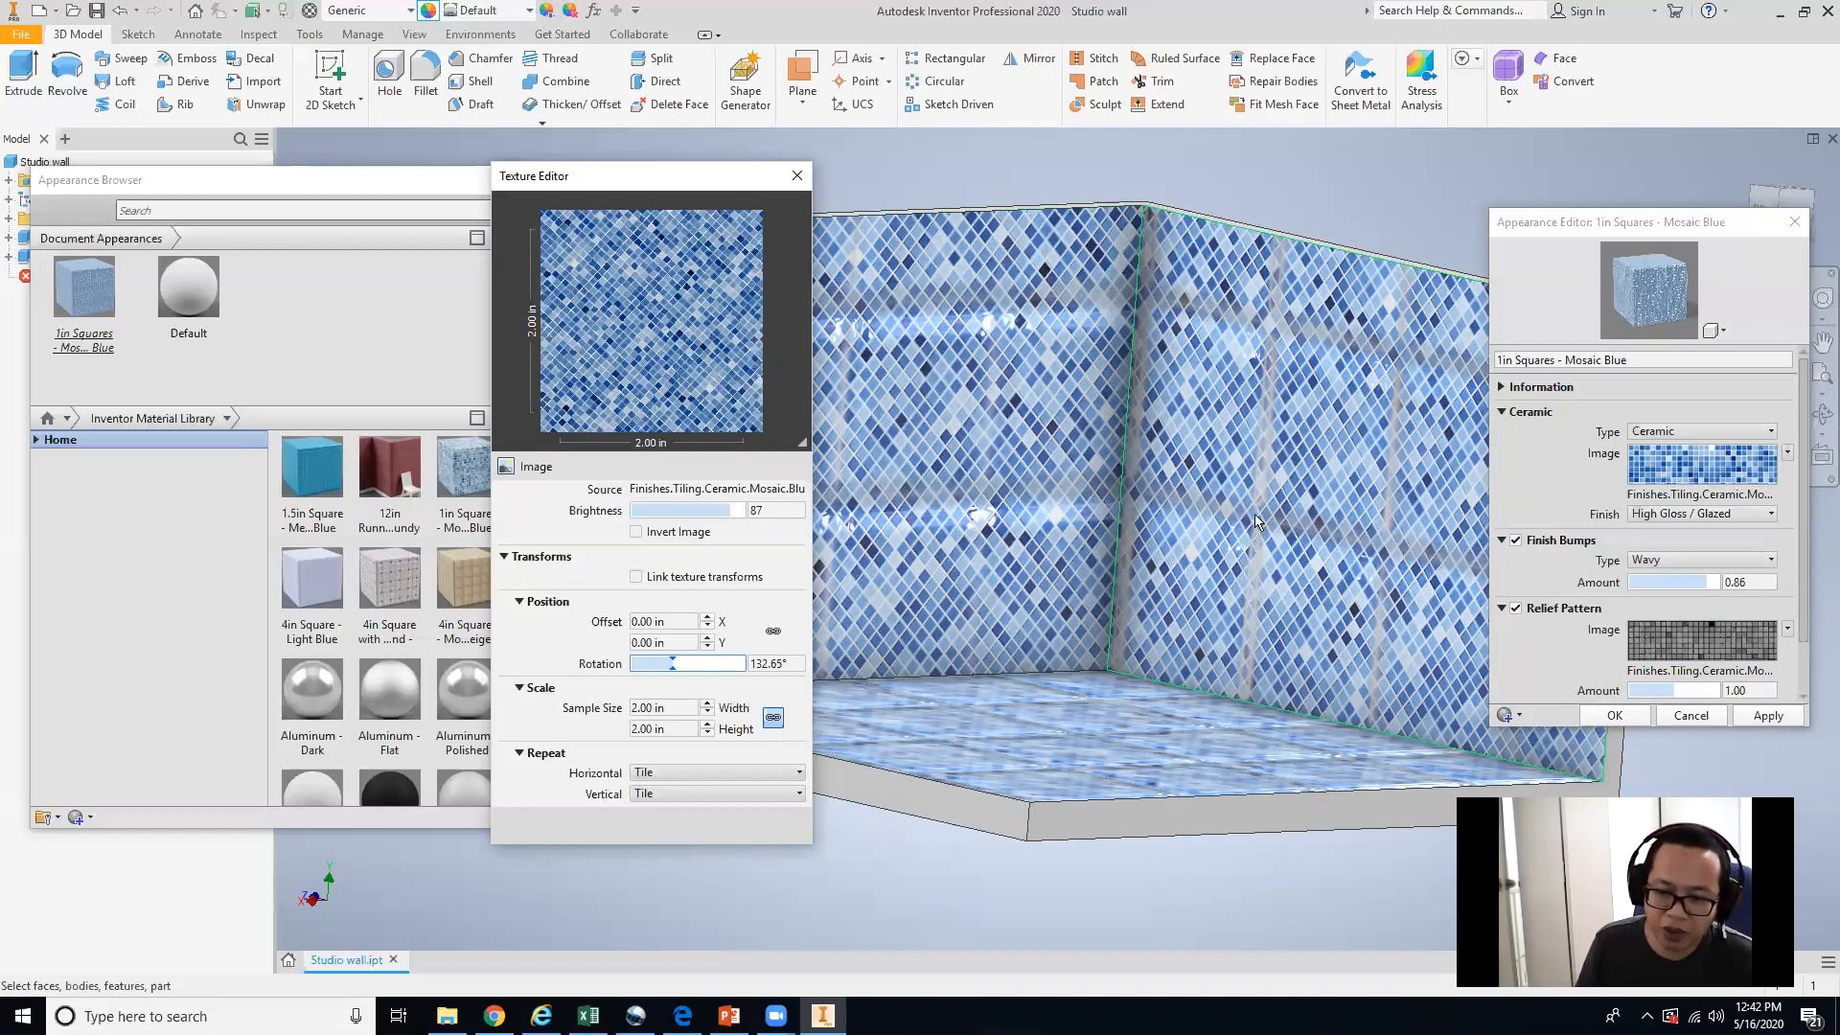
pyautogui.click(1759, 719)
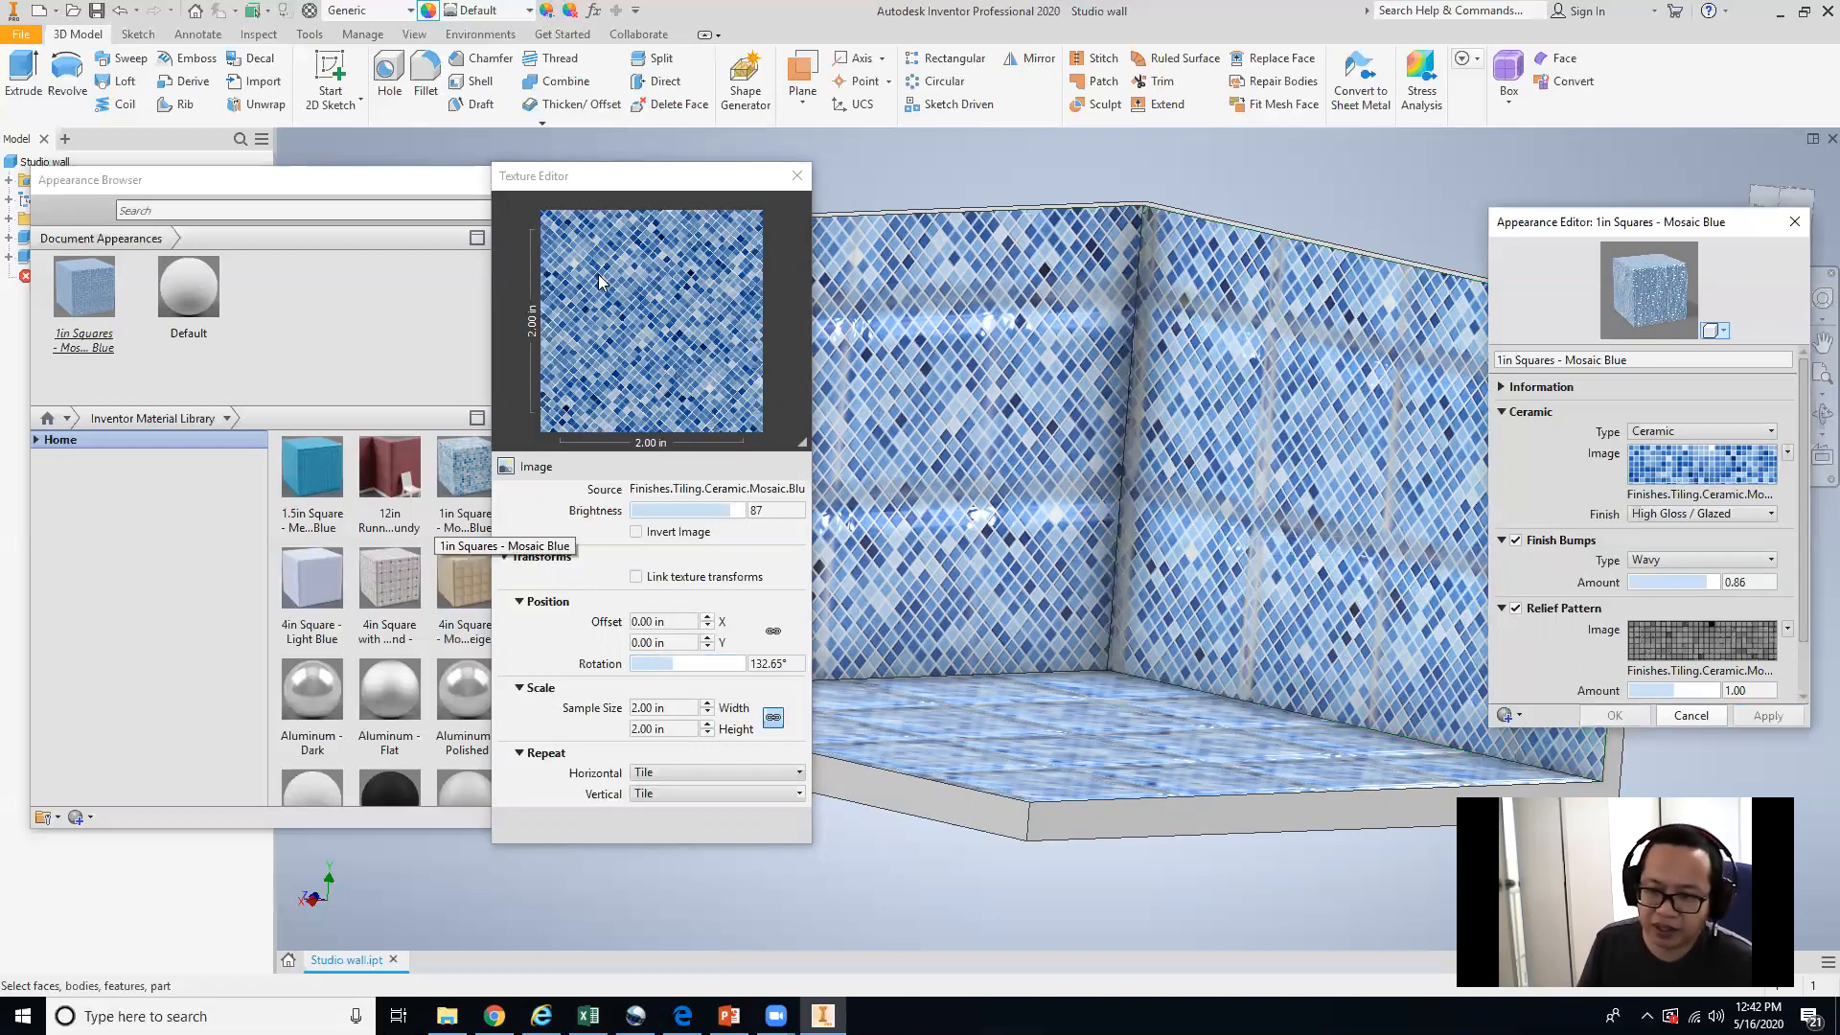
pyautogui.click(800, 173)
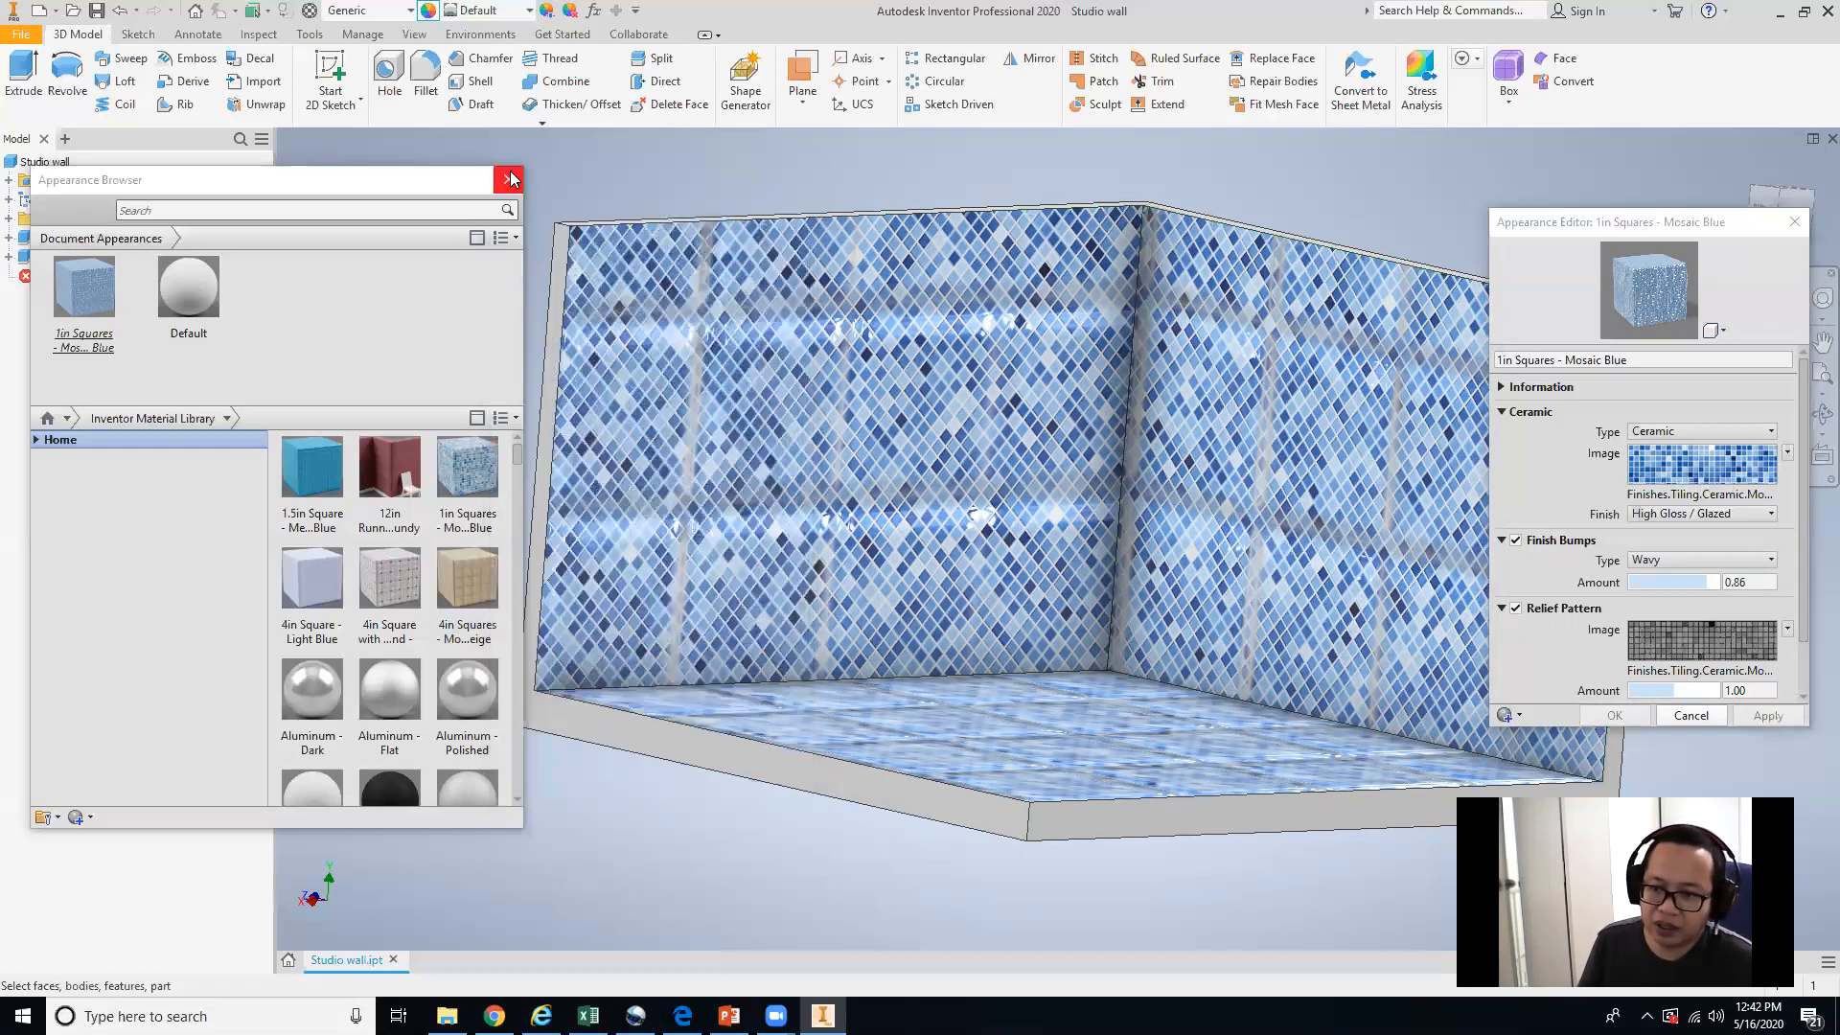
# Close the appearance browser and switch to the PowerPoint lecture presentation.
pyautogui.click(525, 176)
pyautogui.keyDown('shift'); pyautogui.moveTo(910, 630); pyautogui.dragTo(1092, 757, button='middle'); pyautogui.keyUp('shift')
pyautogui.click(728, 1016)
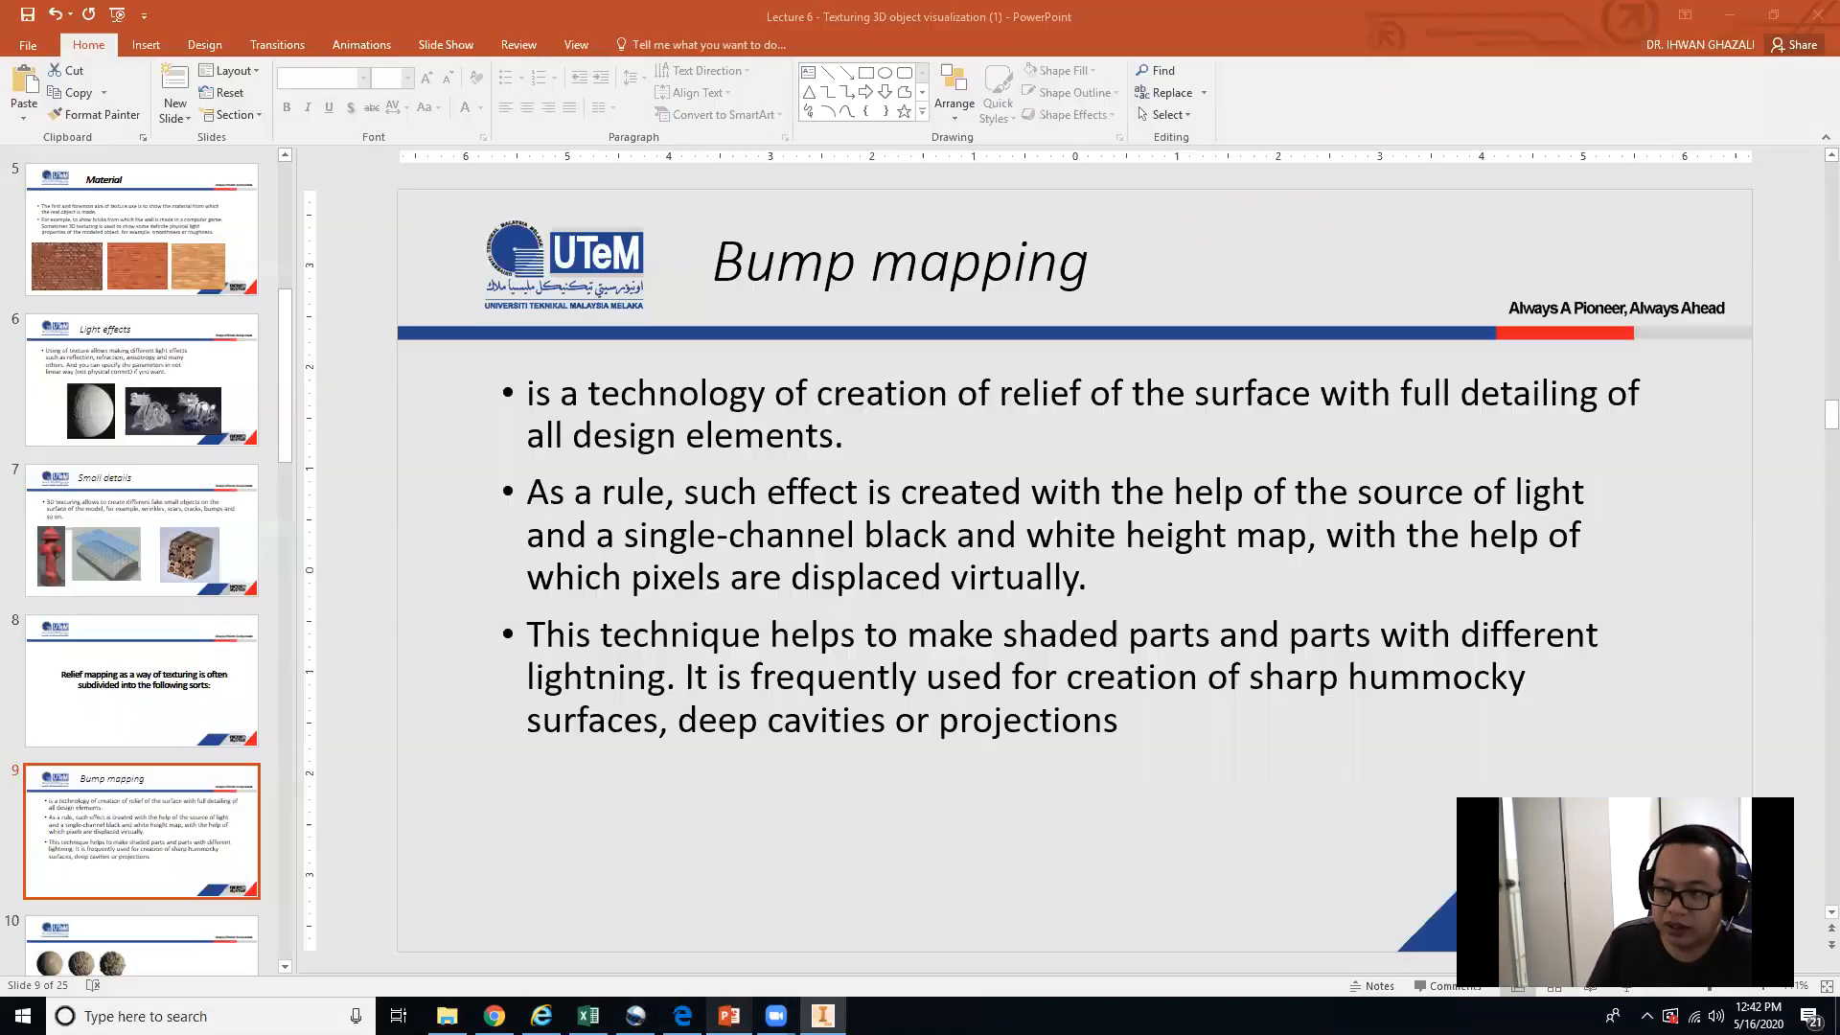
# Browse the lecture slides on bump mapping and normal mapping.
pyautogui.click(93, 920)
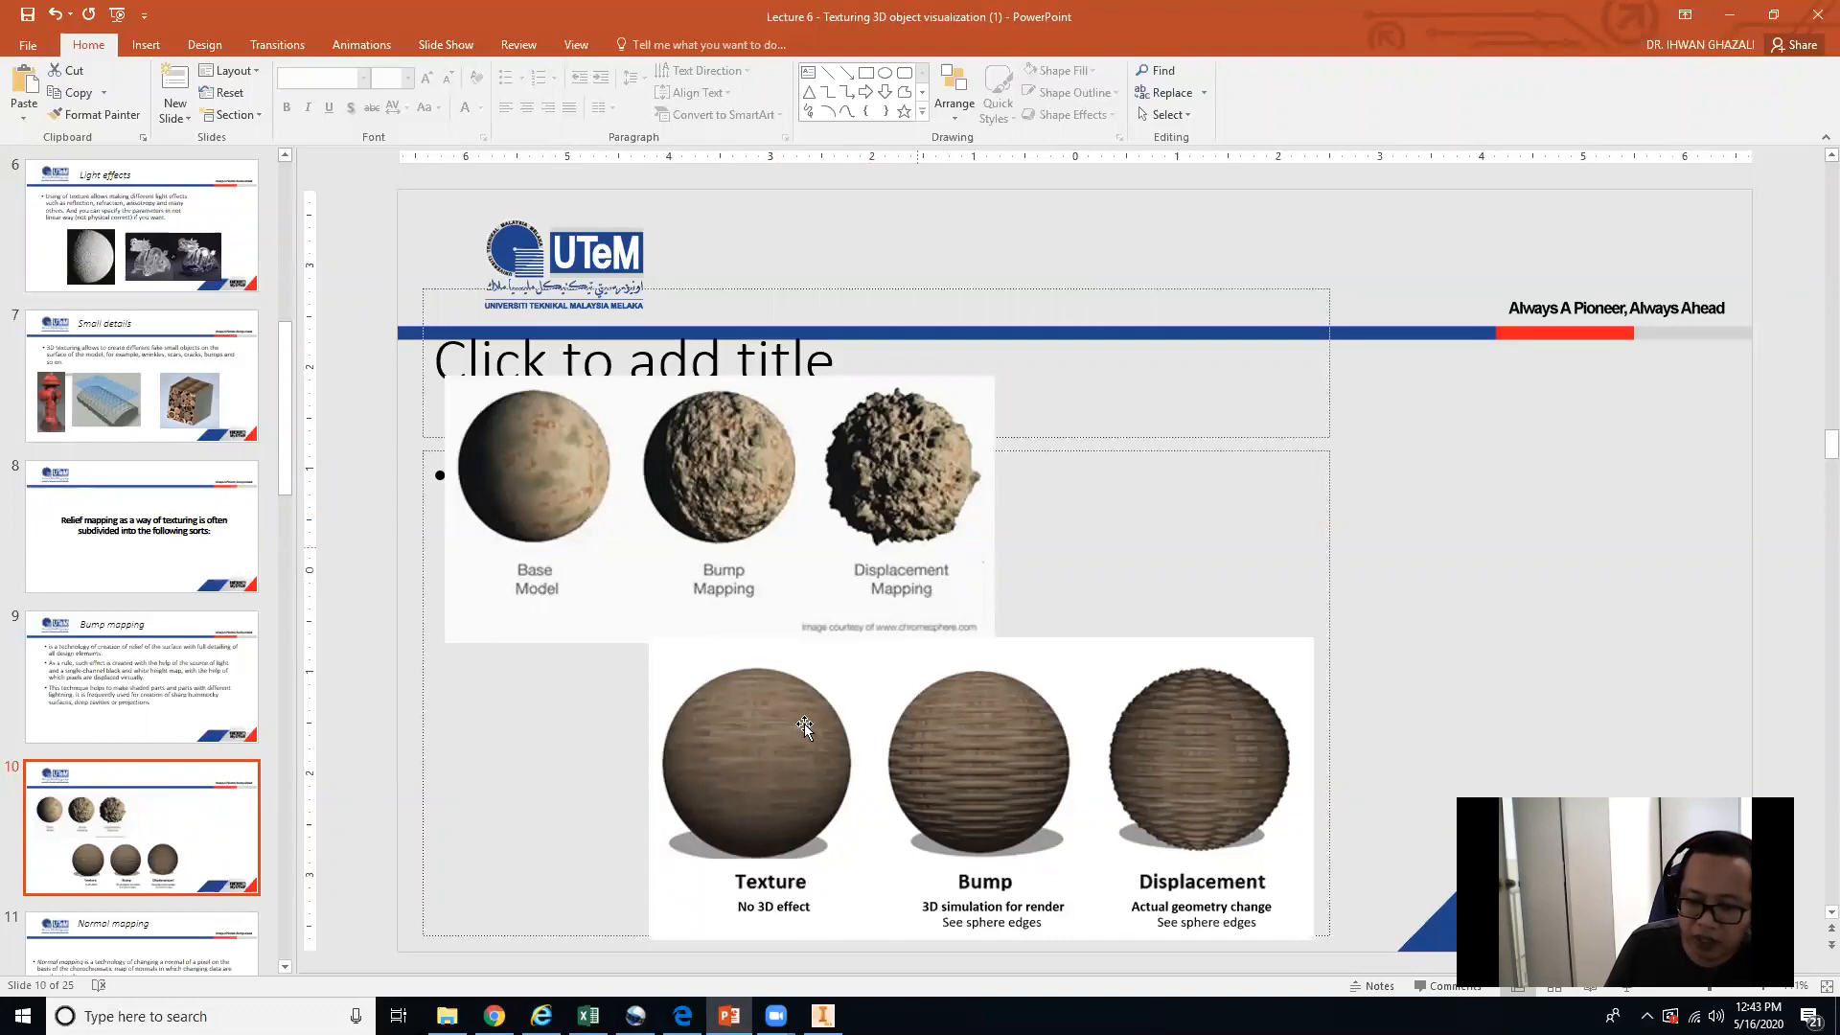
pyautogui.scroll(-2, 861, 834)
pyautogui.scroll(2, 860, 832)
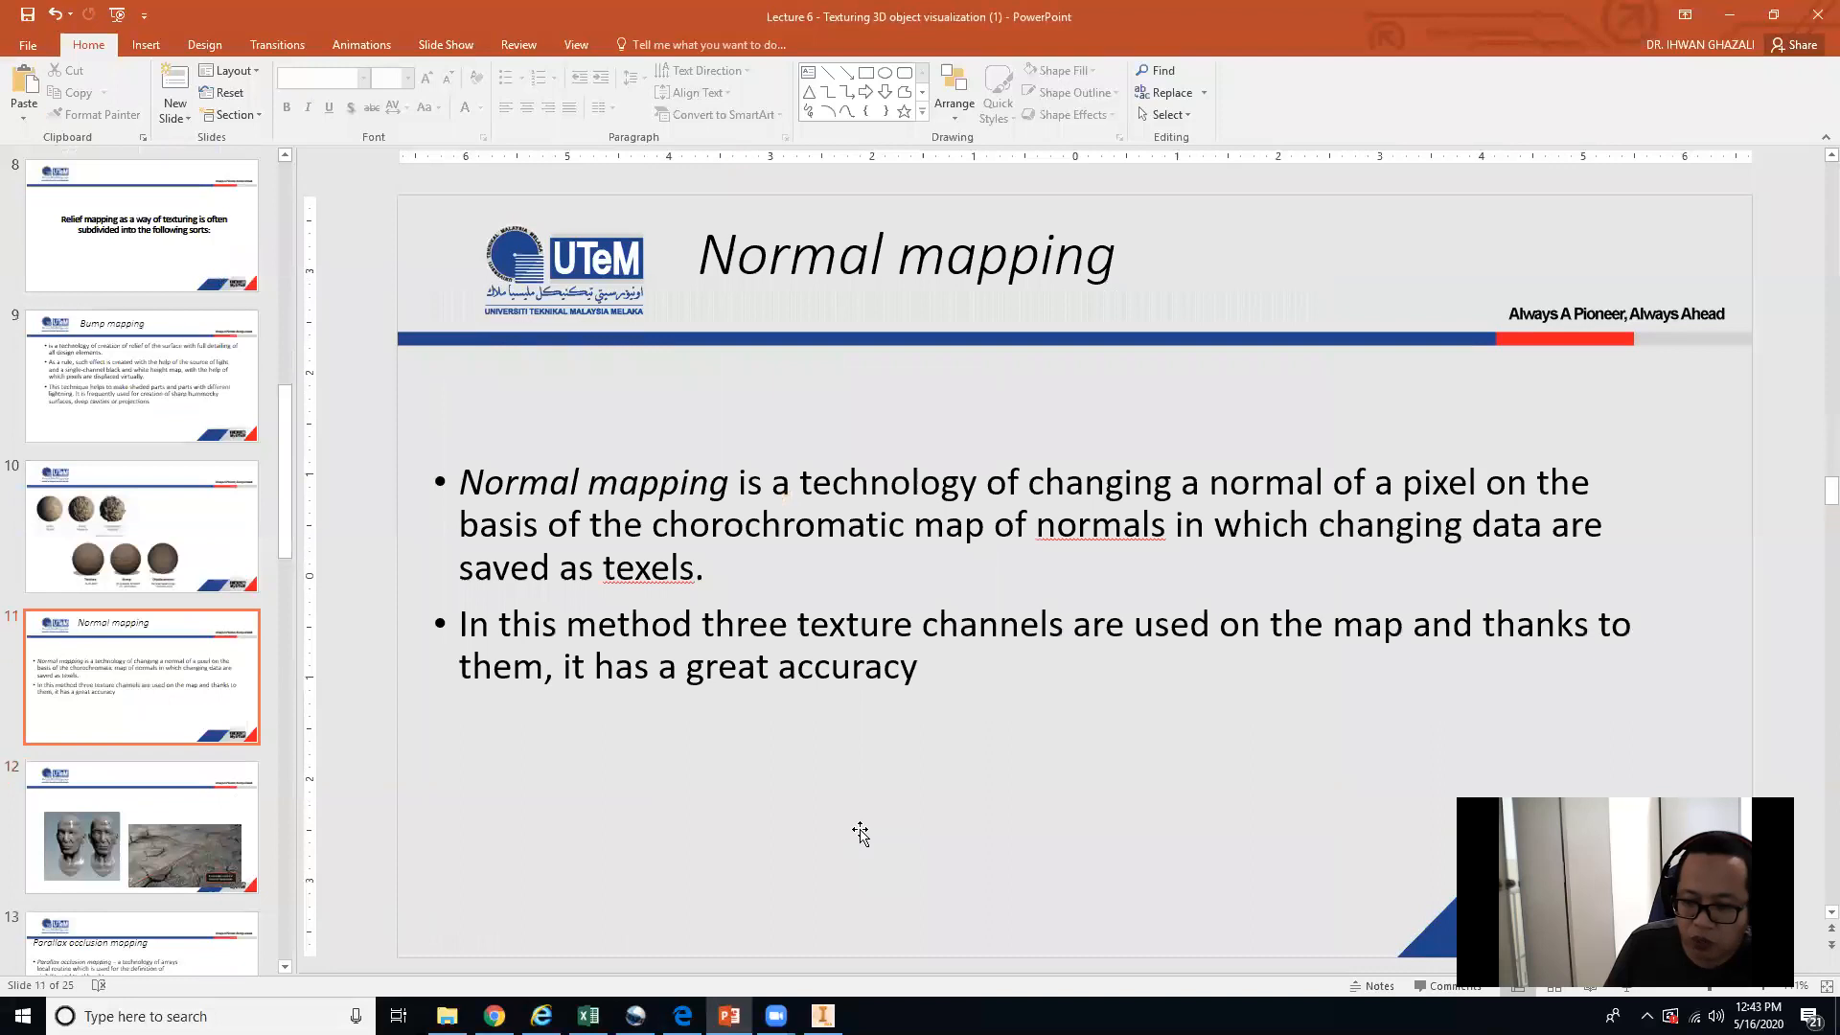